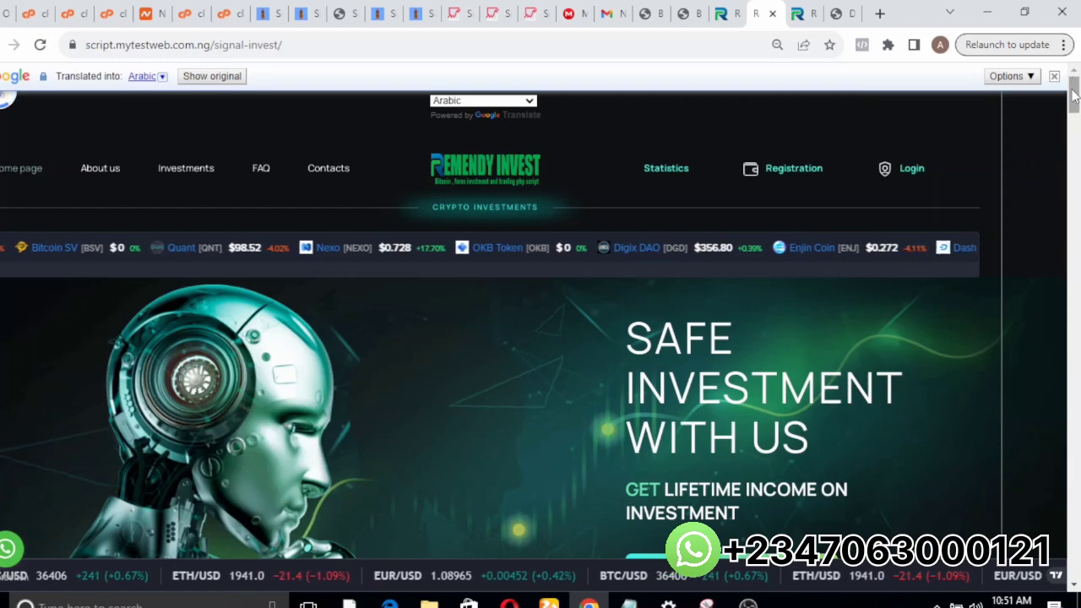
Step: Scroll down through the homepage's market data and investment sections, then back to the top
{"action": "left_click_drag", "start_coordinate": [1073, 102], "coordinate": [1074, 173]}
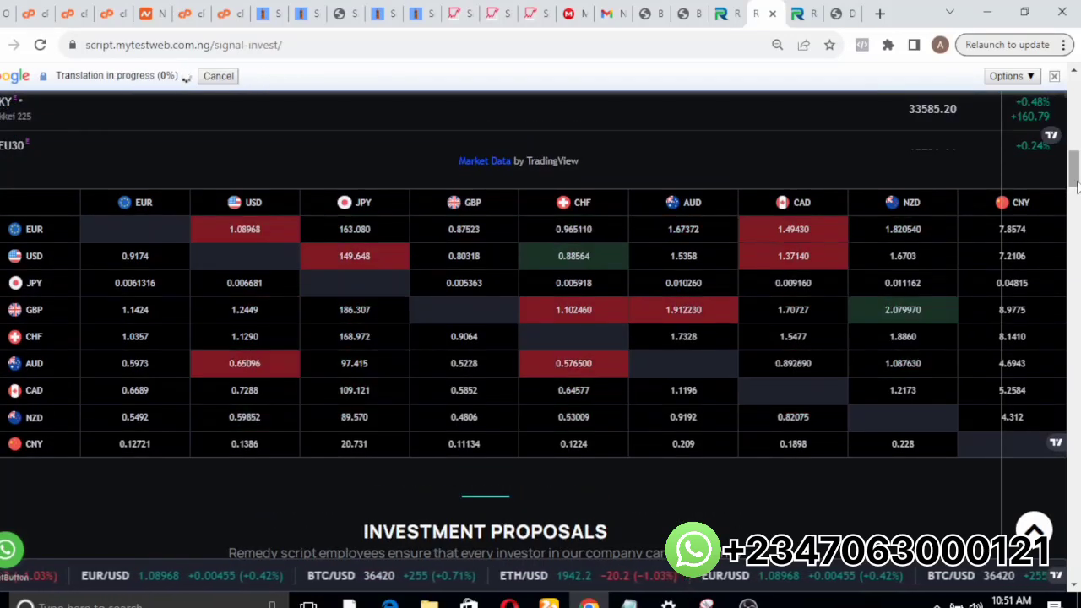
{"action": "left_click_drag", "start_coordinate": [1077, 173], "coordinate": [1075, 84]}
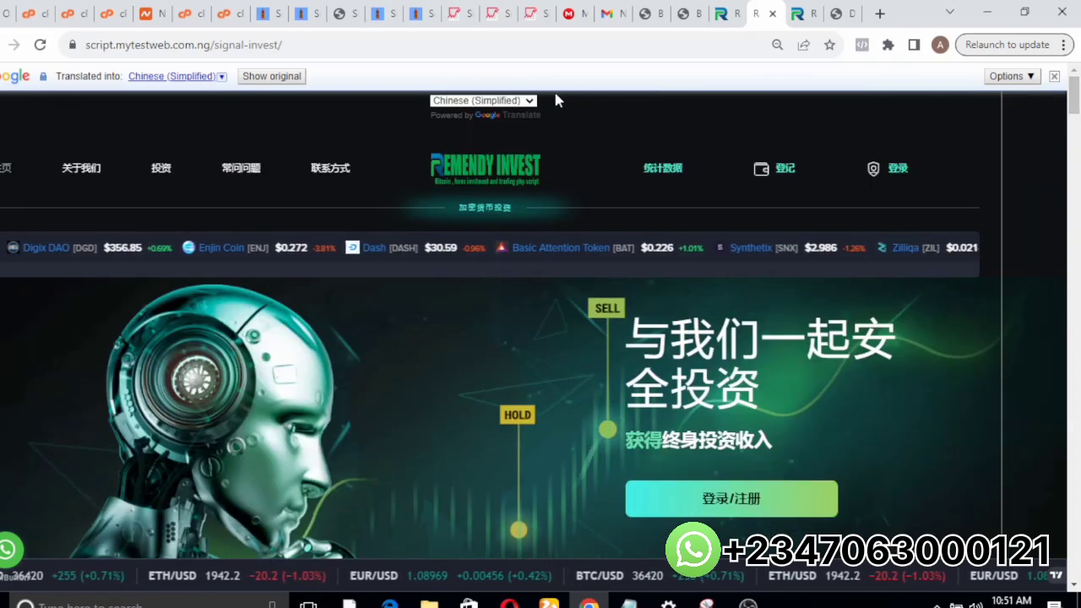
Step: Switch the Google Translate page language from Chinese (Simplified) back to English
{"action": "left_click", "coordinate": [529, 103]}
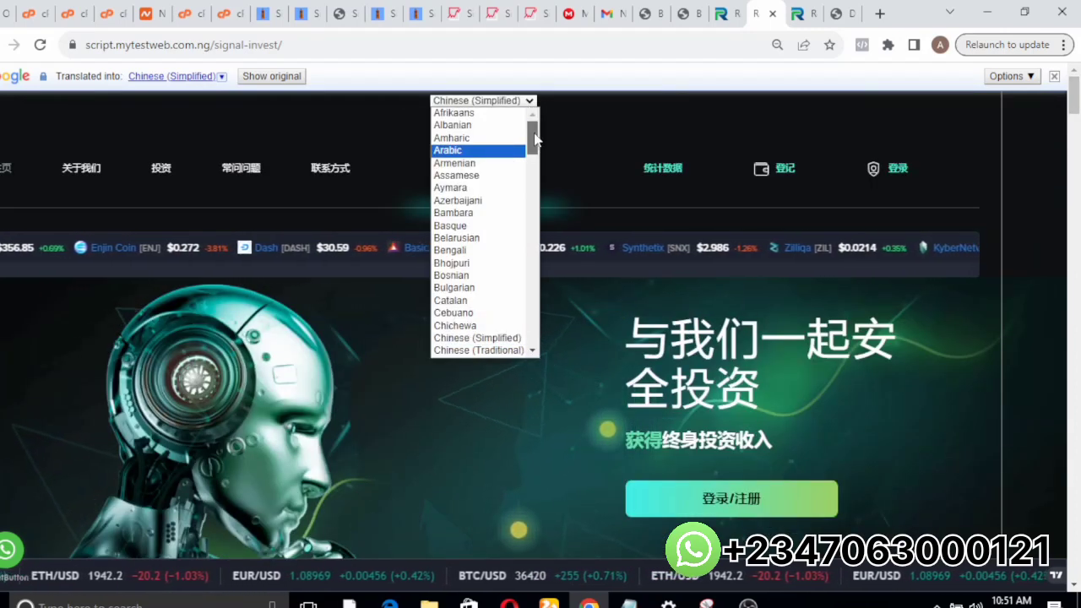
{"action": "mouse_move", "coordinate": [531, 147]}
{"action": "left_mouse_down"}
{"action": "mouse_move", "coordinate": [533, 222]}
{"action": "mouse_move", "coordinate": [518, 141]}
{"action": "left_mouse_up"}
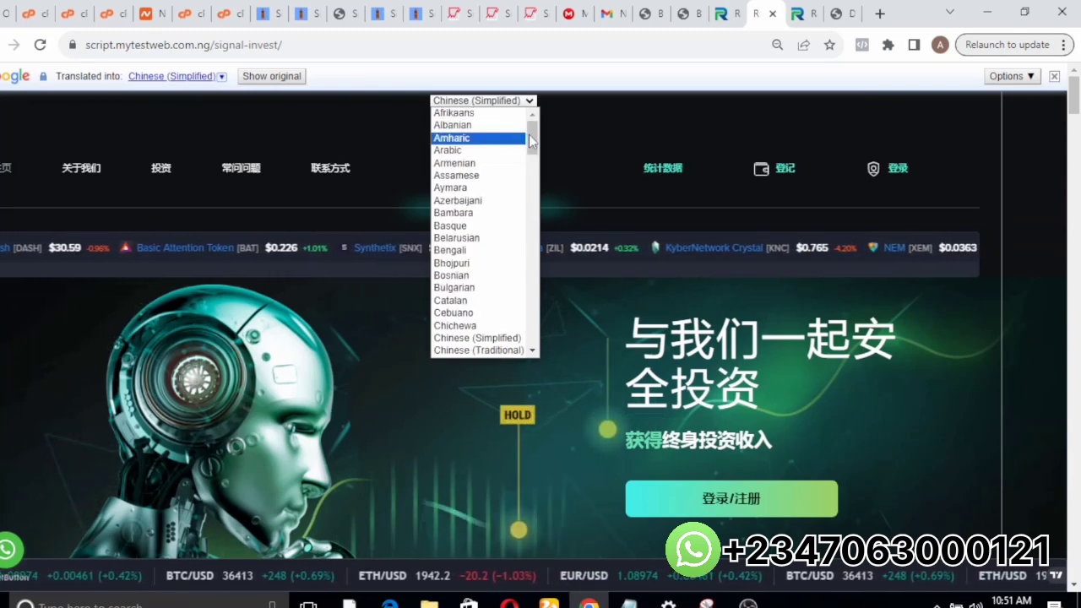
{"action": "left_click_drag", "start_coordinate": [533, 138], "coordinate": [534, 173]}
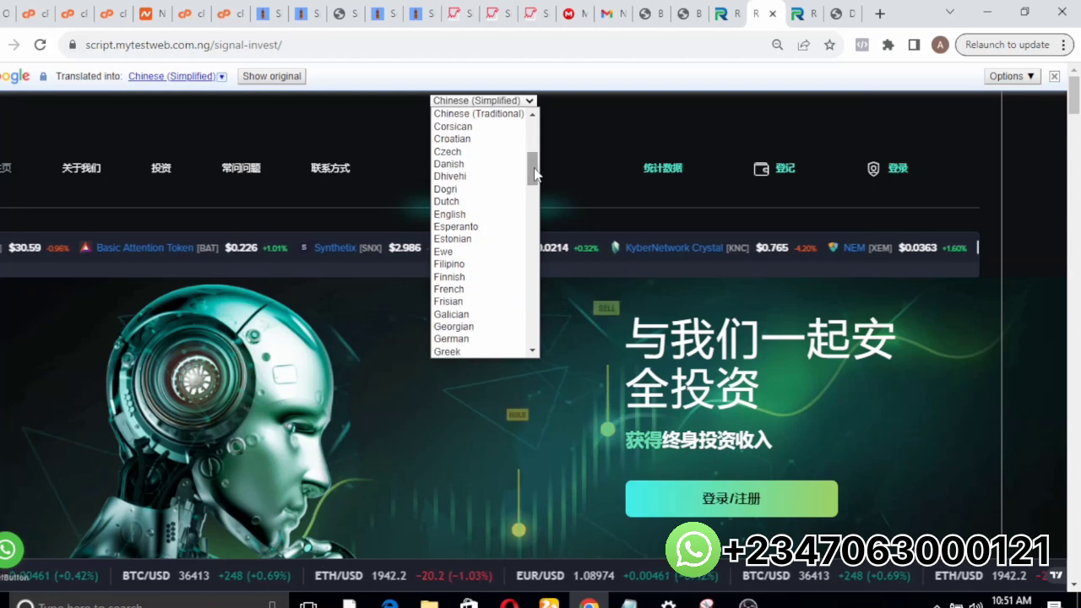
{"action": "left_click", "coordinate": [463, 214]}
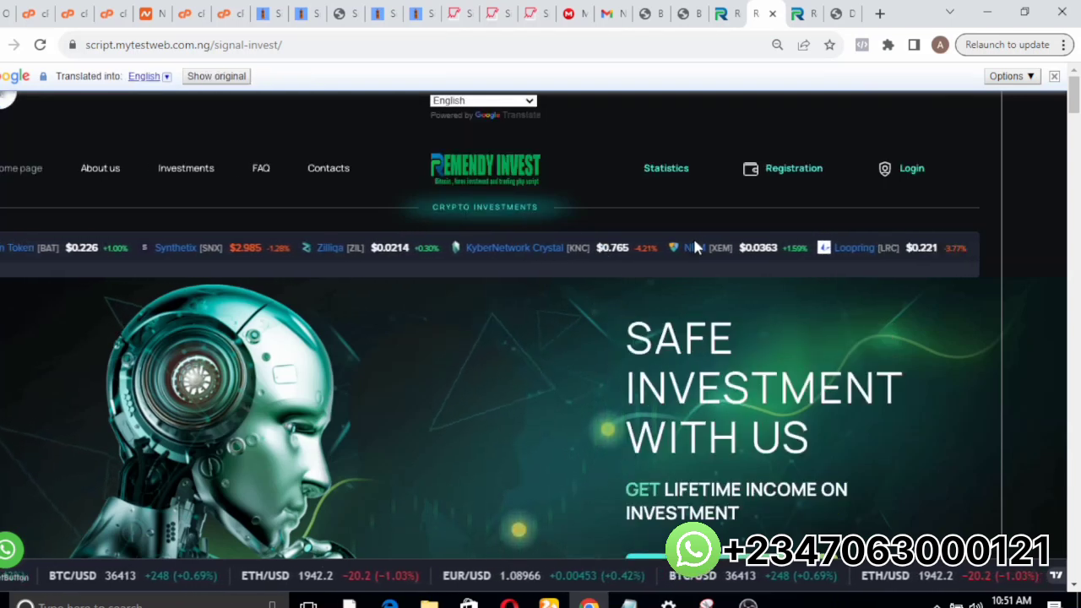
Step: Open the Login page from the top navigation, checking the network connection status along the way
{"action": "left_click", "coordinate": [892, 177]}
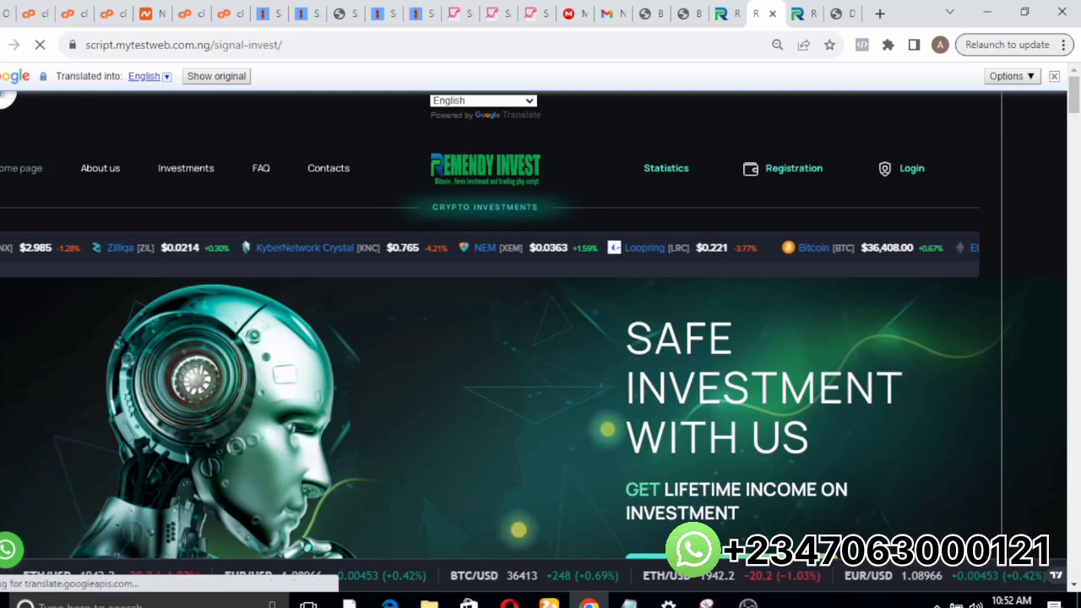
{"action": "left_click", "coordinate": [936, 605]}
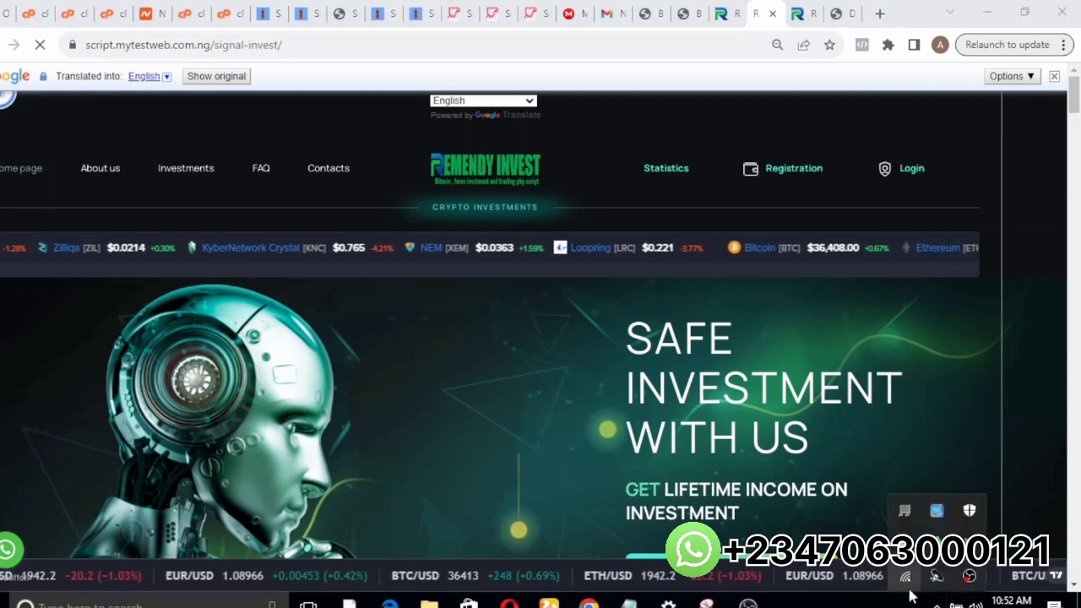
{"action": "left_click", "coordinate": [905, 578]}
{"action": "left_click", "coordinate": [670, 477]}
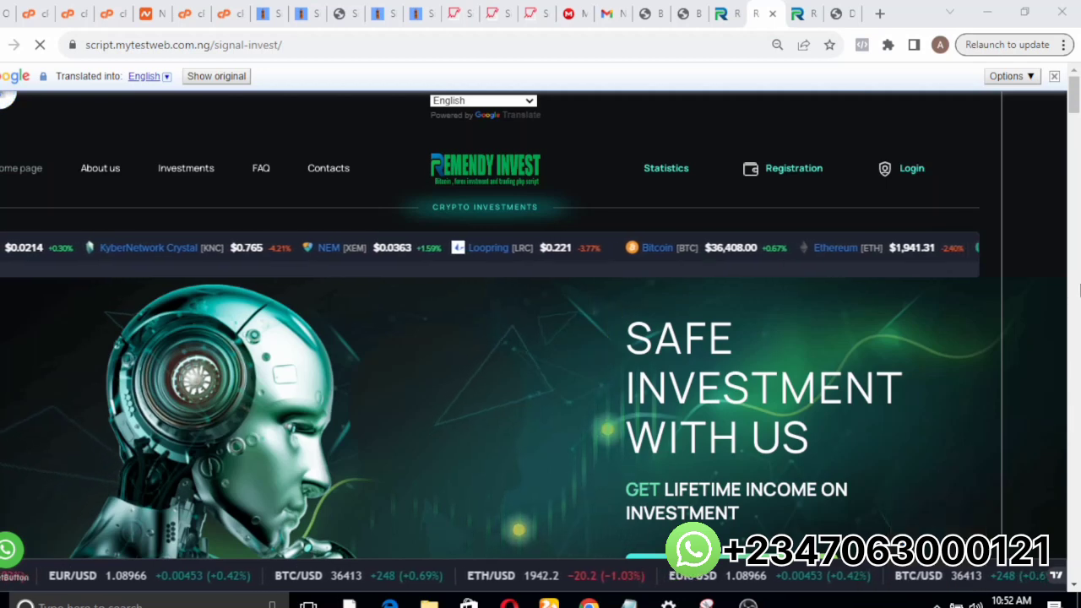
{"action": "left_click", "coordinate": [906, 175]}
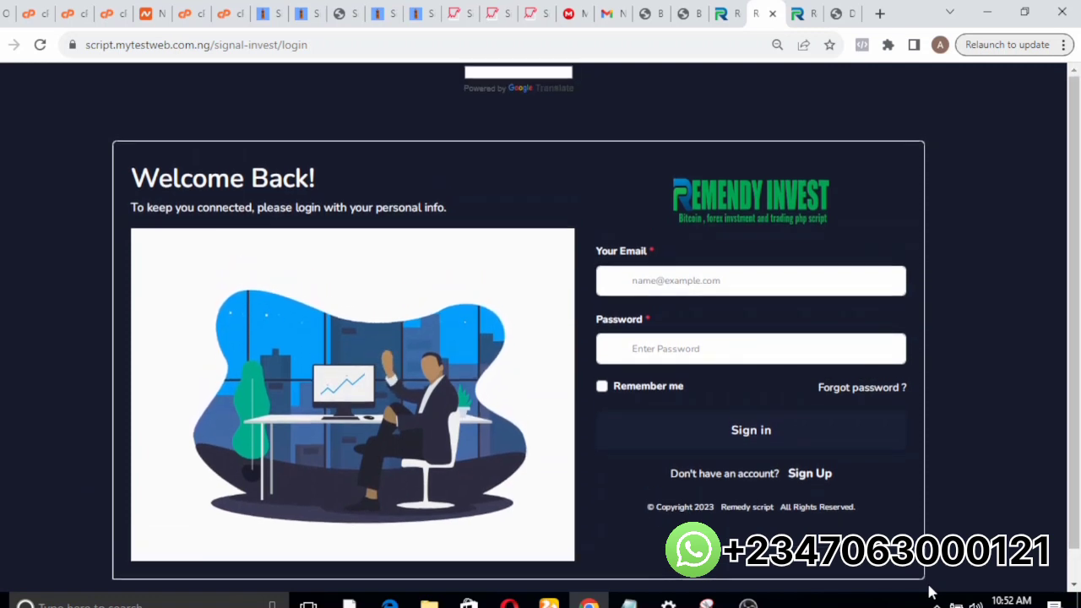
Step: Go to Sign Up and verify the displayed robot-check code to unlock registration
{"action": "left_click", "coordinate": [798, 474]}
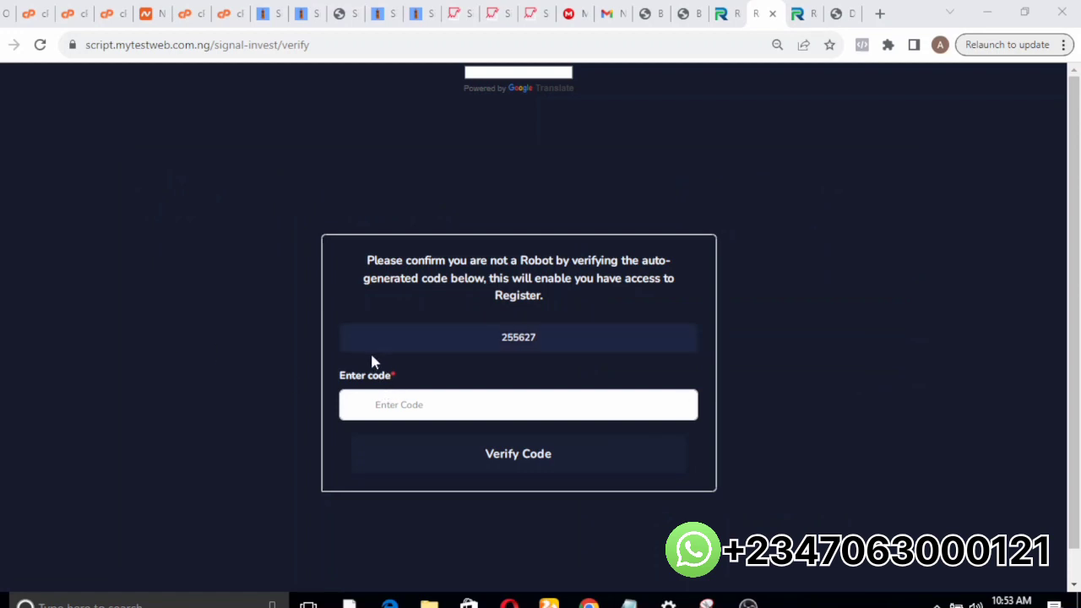
{"action": "left_click", "coordinate": [398, 399]}
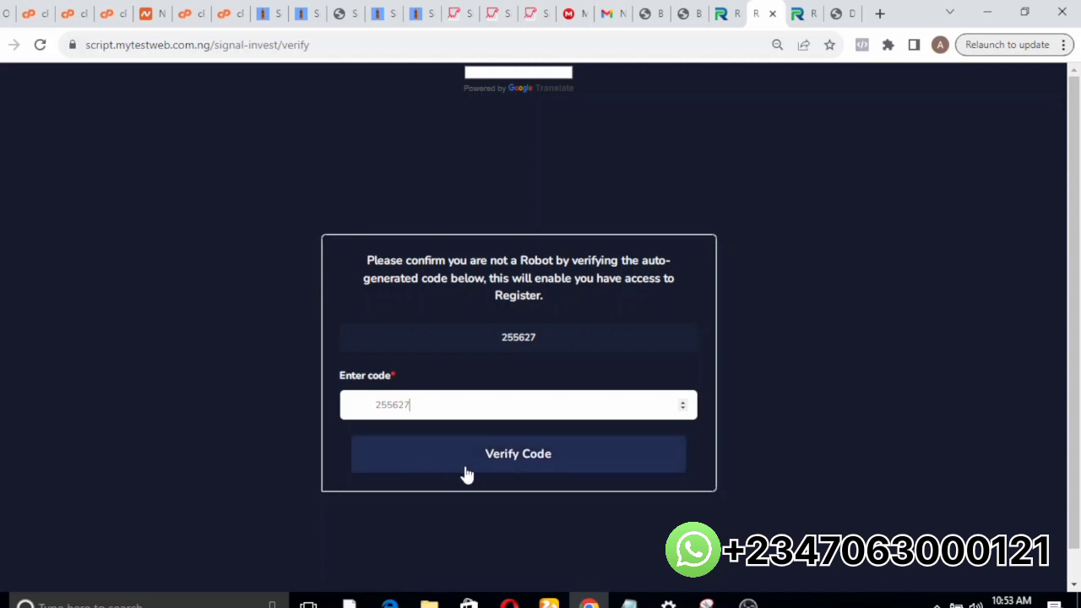
{"action": "left_click", "coordinate": [511, 469]}
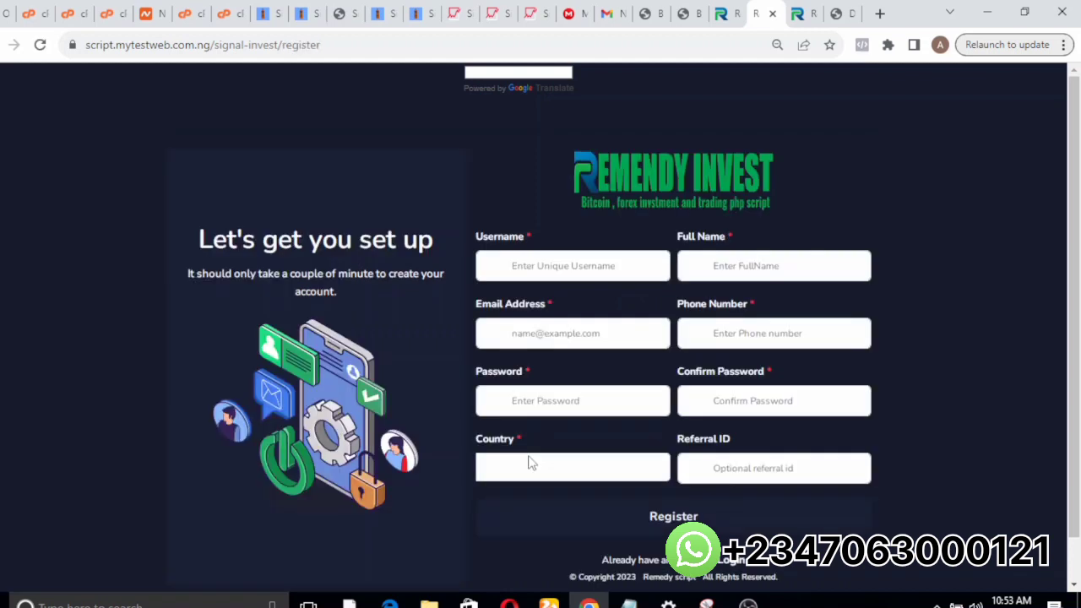
Step: Scroll through the registration form fields, then follow its Login link back to sign-in
{"action": "scroll", "coordinate": [530, 463], "scroll_direction": "down", "scroll_amount": 1}
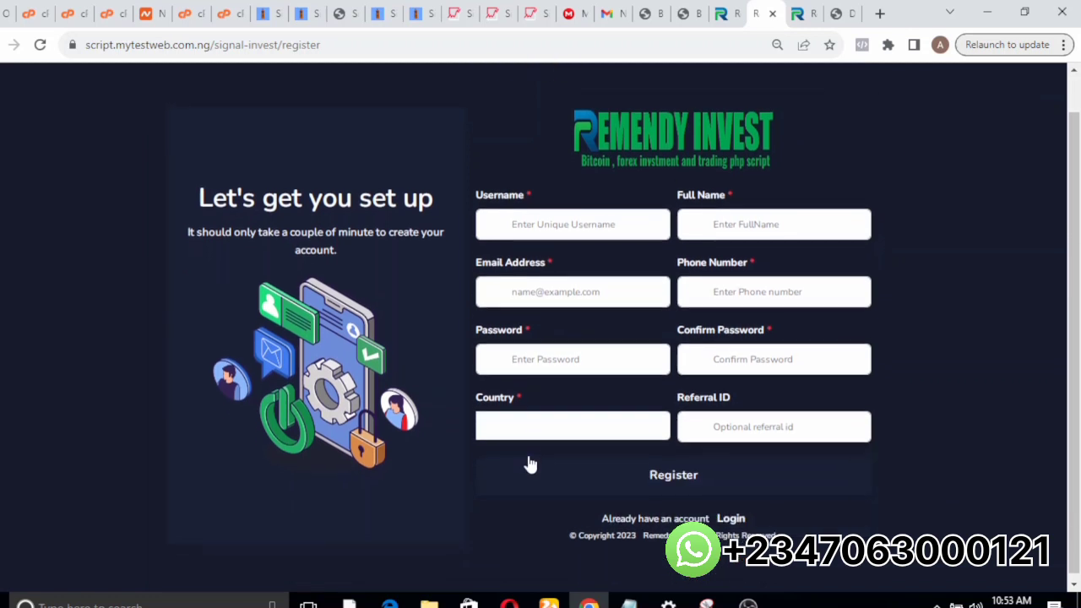
{"action": "scroll", "coordinate": [530, 462], "scroll_direction": "up", "scroll_amount": 1}
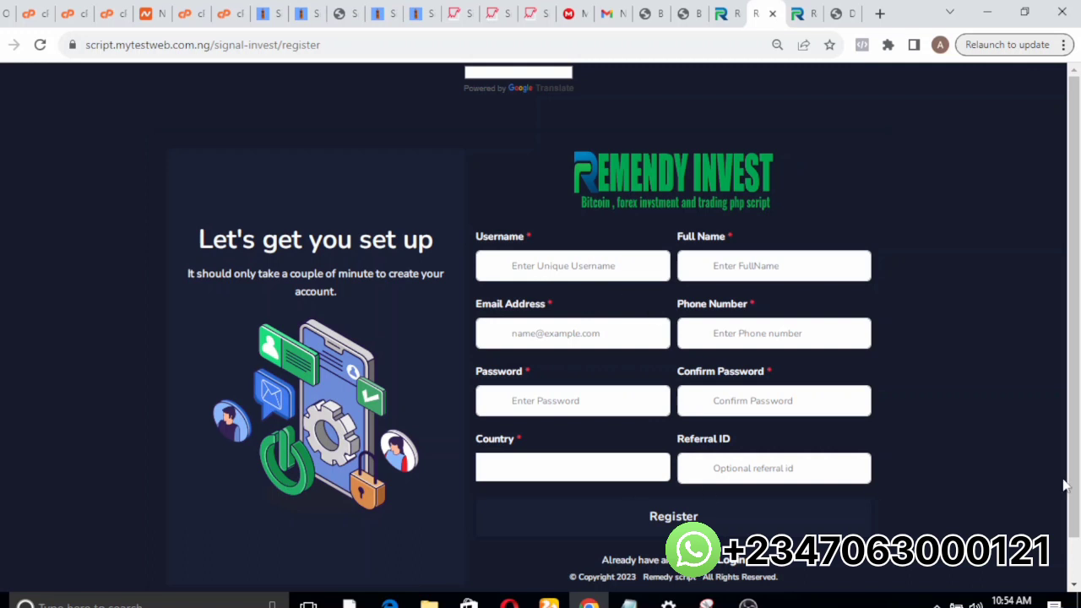
{"action": "left_click", "coordinate": [735, 567]}
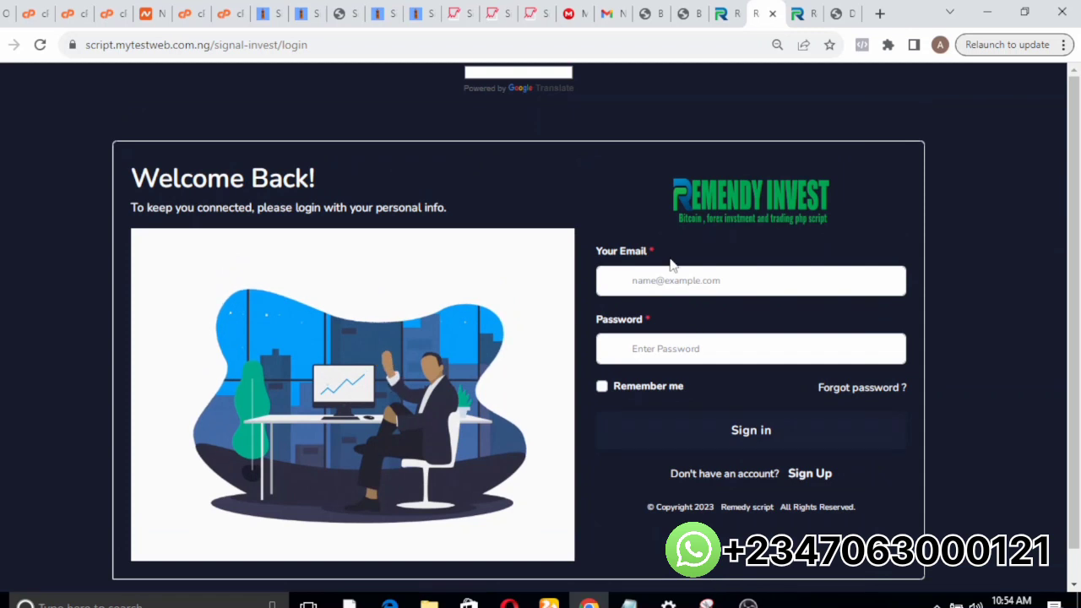
{"action": "left_click", "coordinate": [680, 280]}
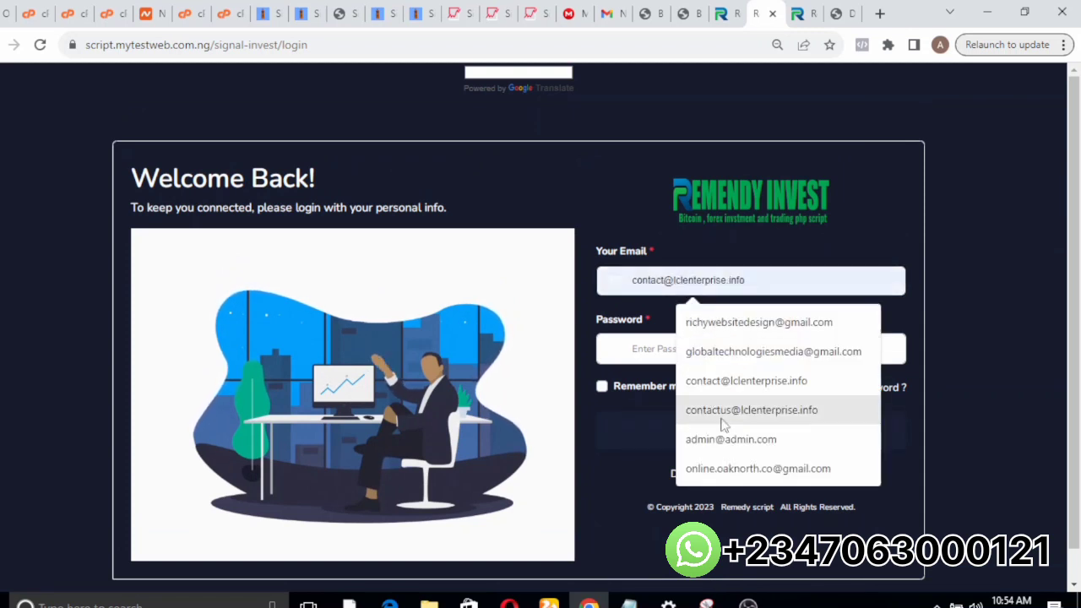
{"action": "left_click", "coordinate": [722, 448]}
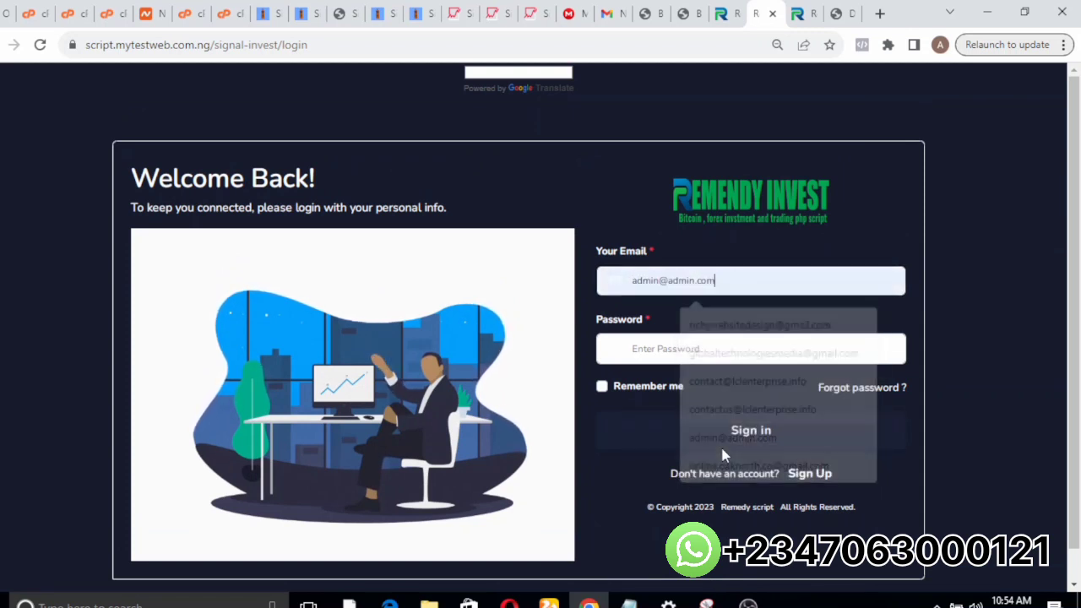
{"action": "left_click", "coordinate": [638, 359]}
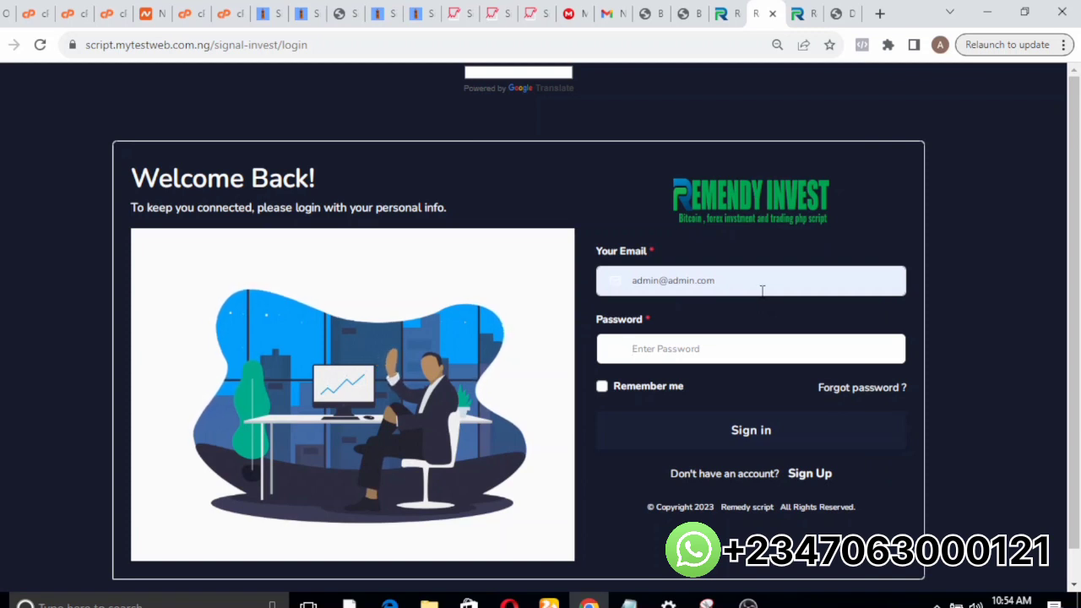
{"action": "left_click", "coordinate": [741, 270]}
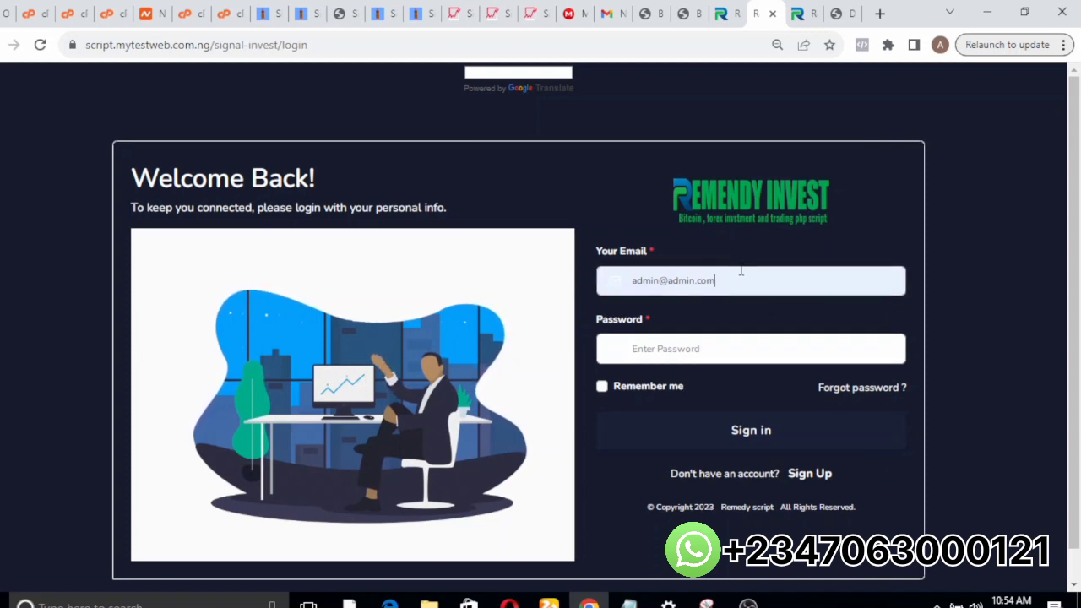
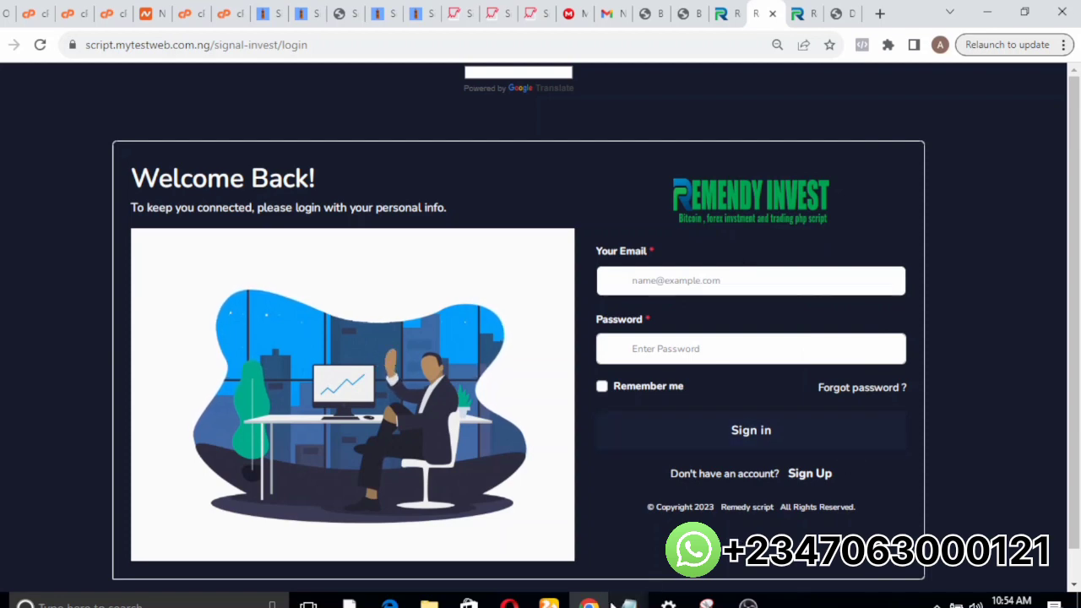
Step: Sign in with the demo user credentials from Notepad to reach the account dashboard
{"action": "mouse_move", "coordinate": [629, 601]}
{"action": "left_click", "coordinate": [596, 575]}
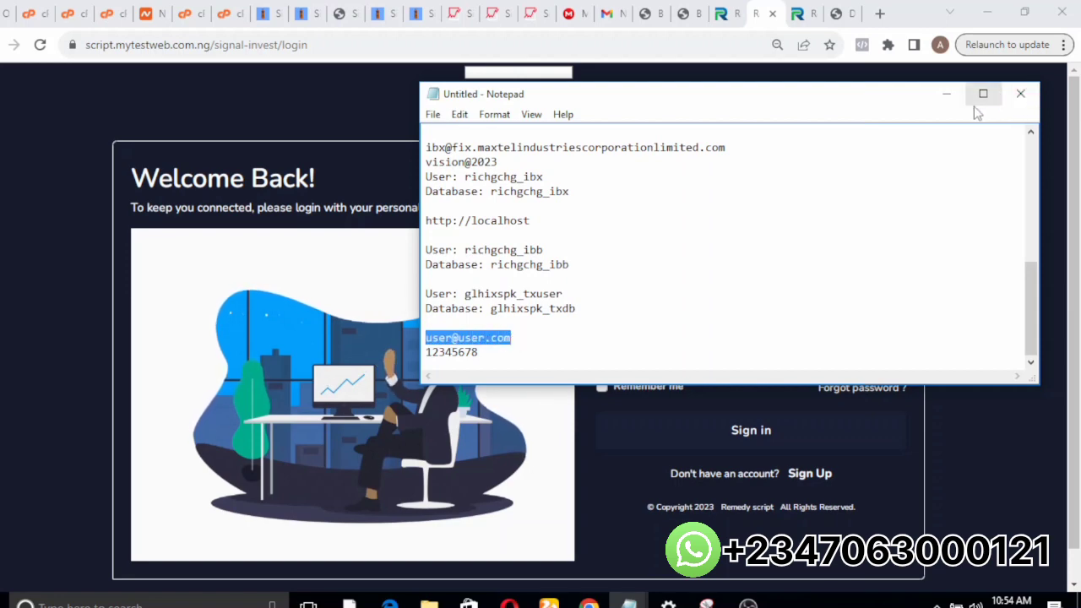
{"action": "left_click", "coordinate": [947, 93]}
{"action": "left_click", "coordinate": [712, 274]}
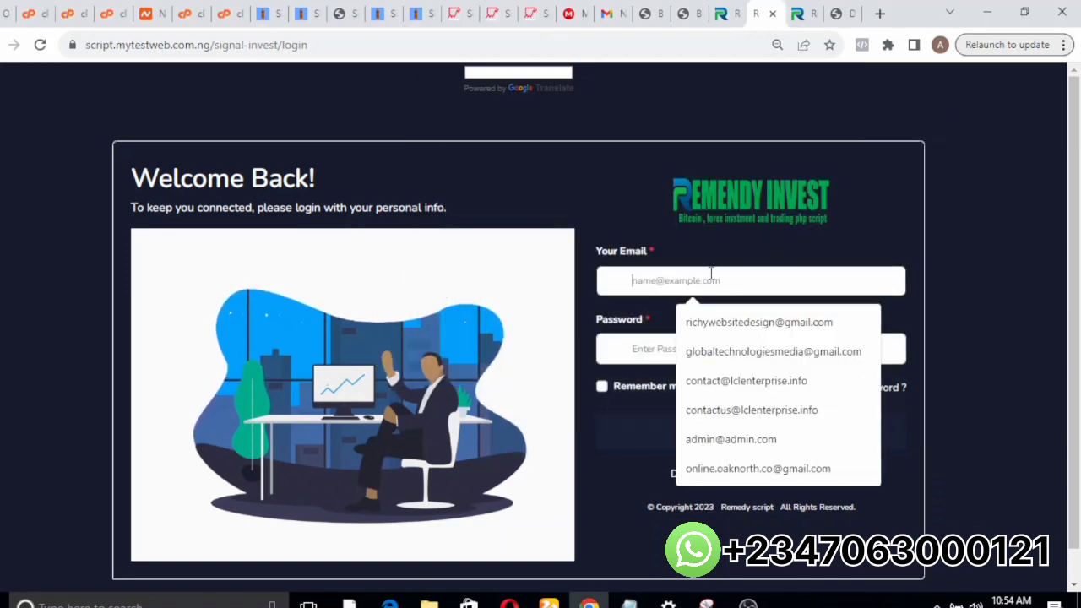
{"action": "key", "text": "ctrl+v"}
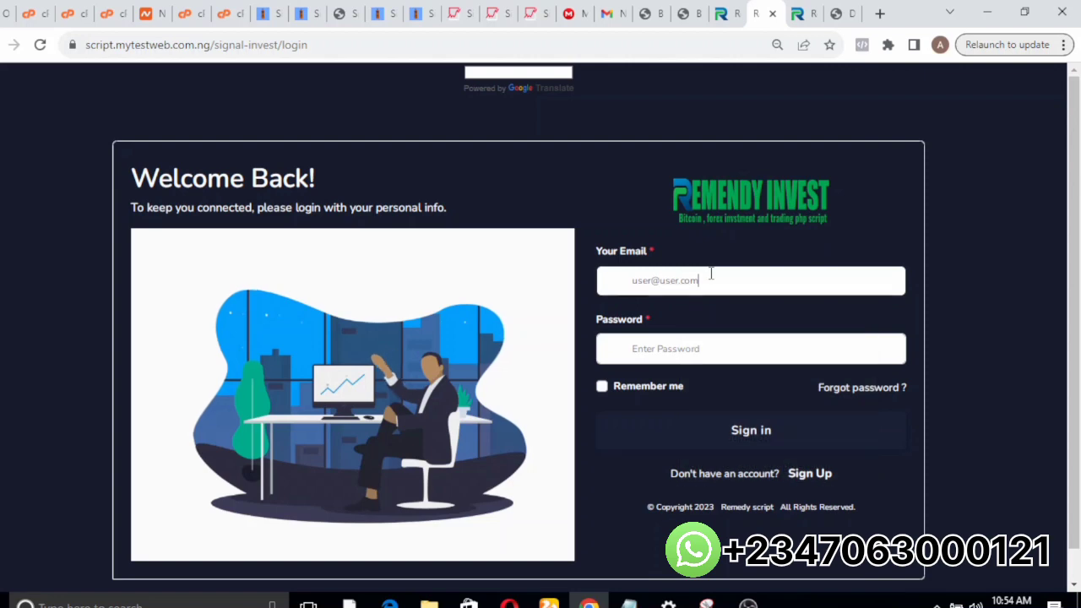
{"action": "left_click", "coordinate": [669, 357]}
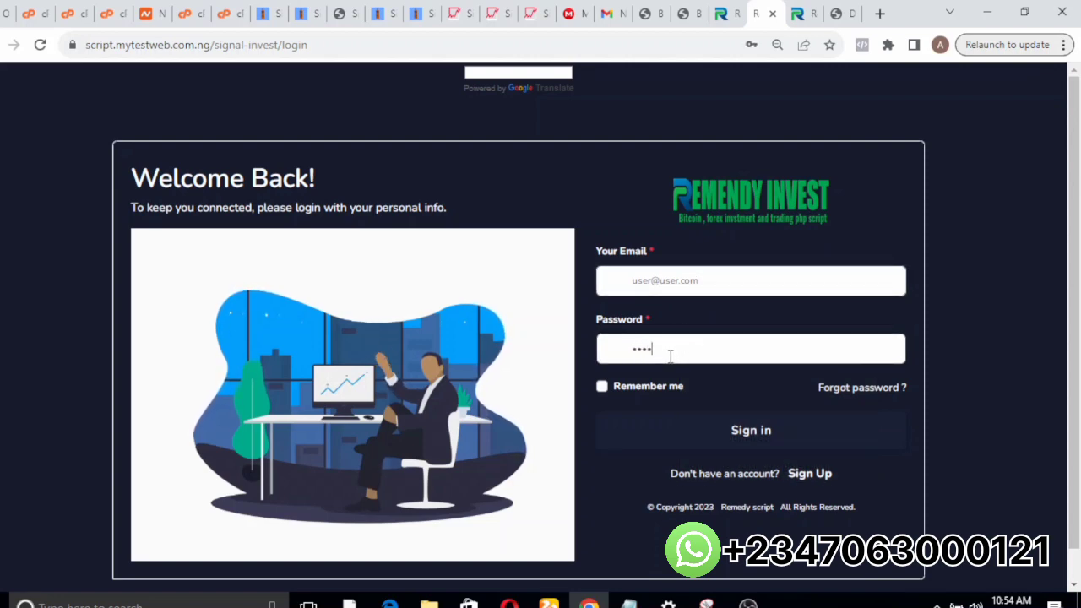
{"action": "left_click", "coordinate": [695, 440]}
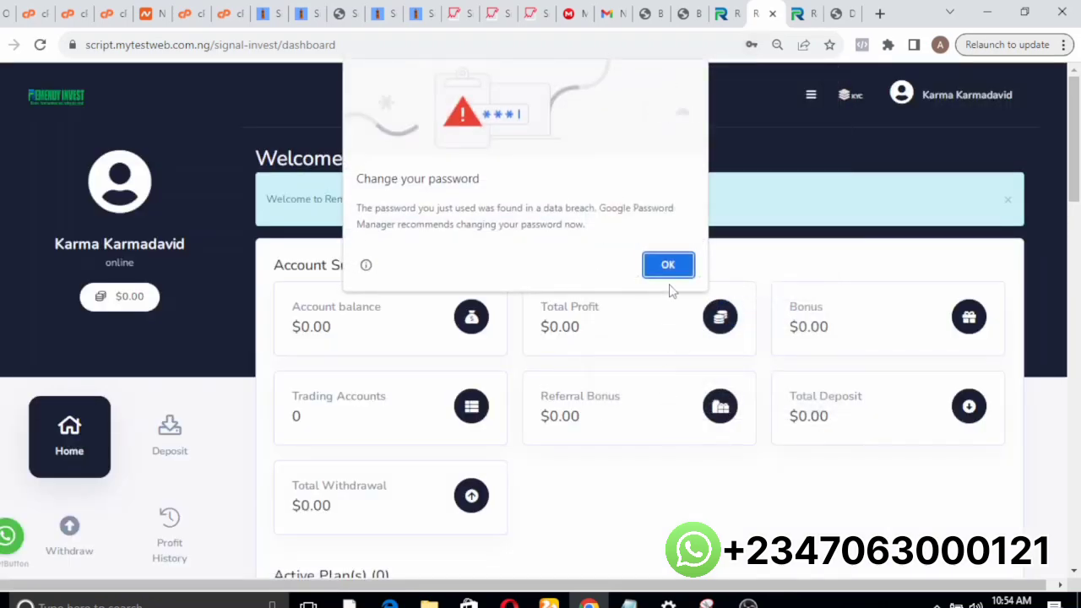
Step: Dismiss the password warnings, zoom out to 75% and scroll through the dashboard to the market data
{"action": "left_click", "coordinate": [667, 267]}
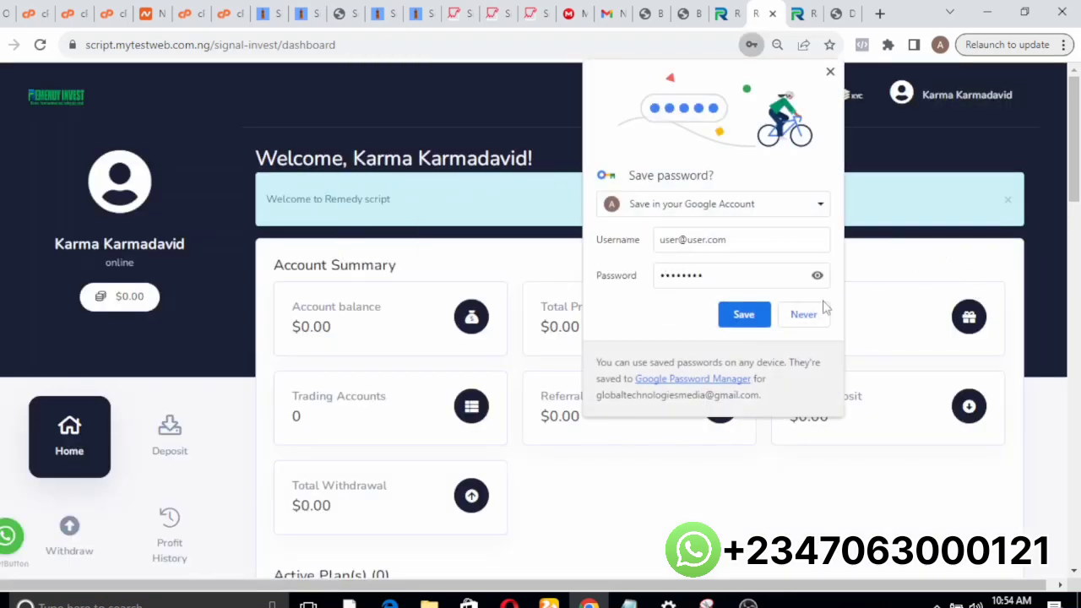
{"action": "left_click", "coordinate": [798, 314]}
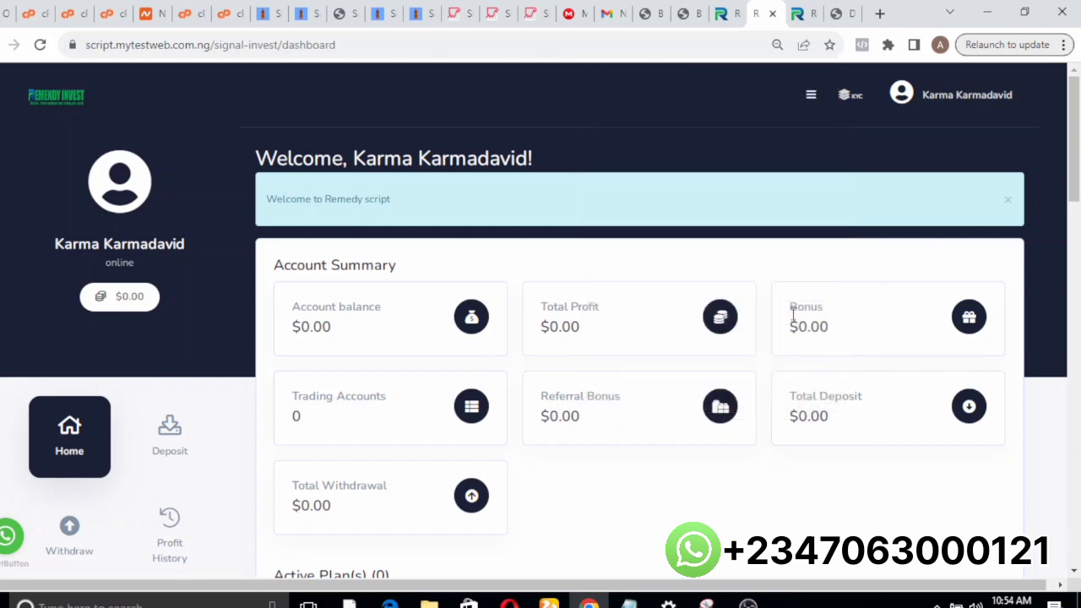
{"action": "key", "text": "ctrl+minus"}
{"action": "key", "text": "ctrl+minus"}
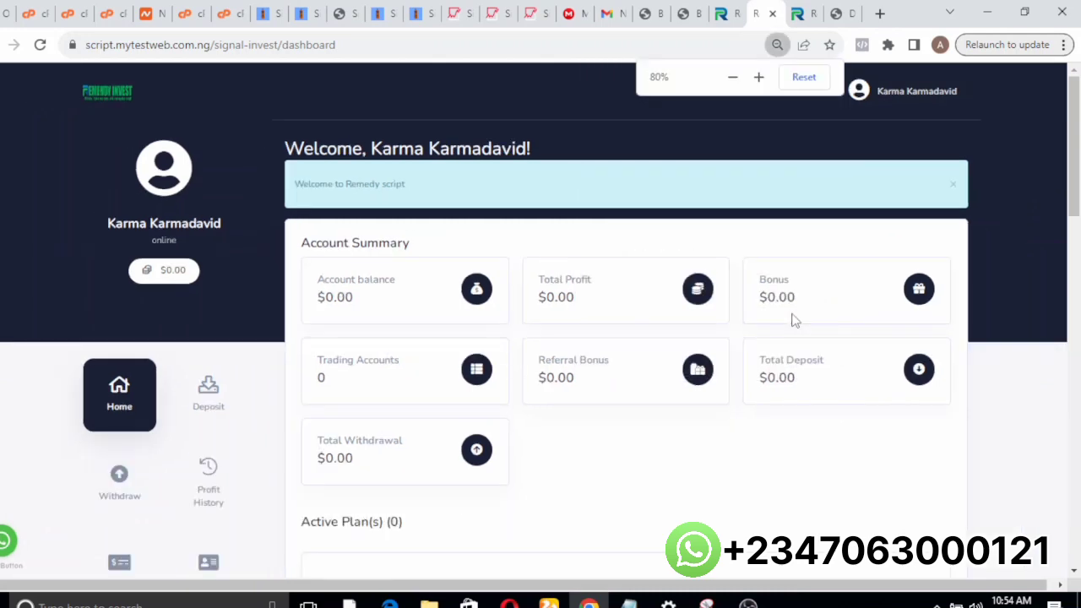
{"action": "key", "text": "ctrl+minus"}
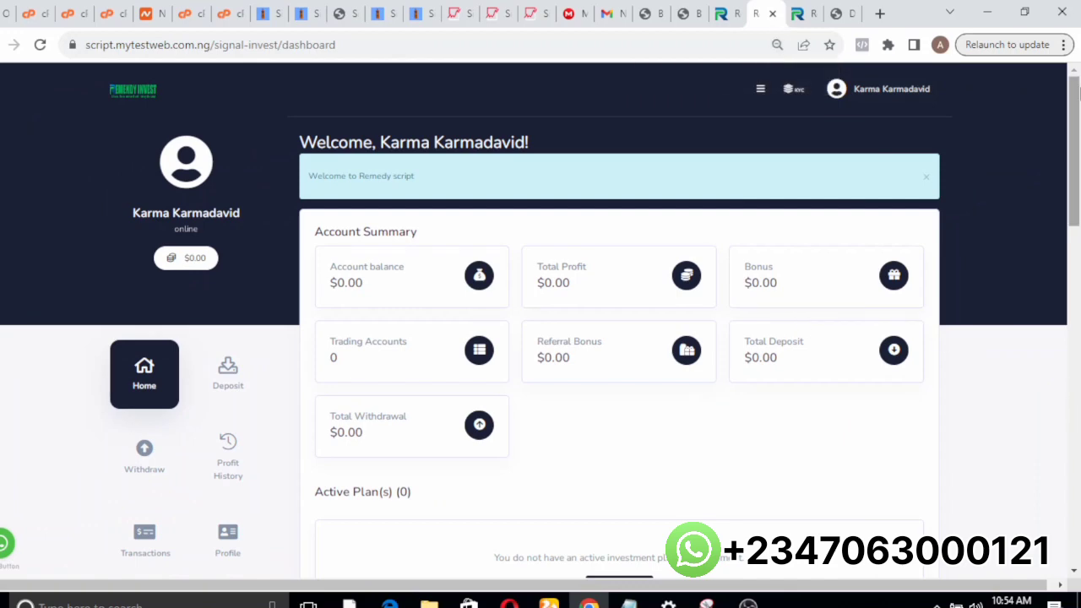
{"action": "left_click_drag", "start_coordinate": [1075, 103], "coordinate": [1077, 347]}
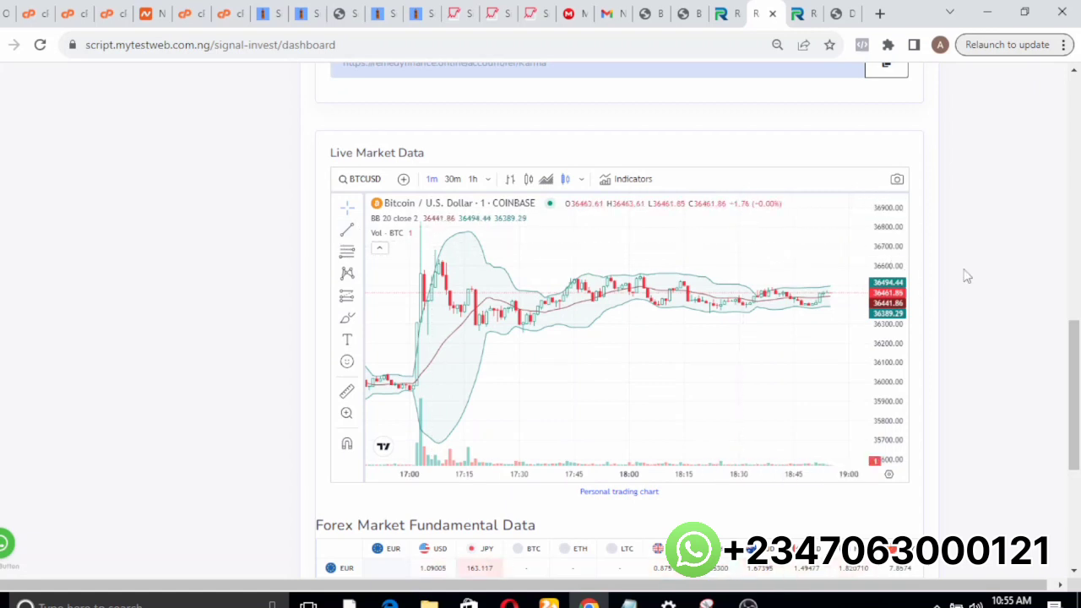
{"action": "left_click_drag", "start_coordinate": [1073, 393], "coordinate": [1078, 80]}
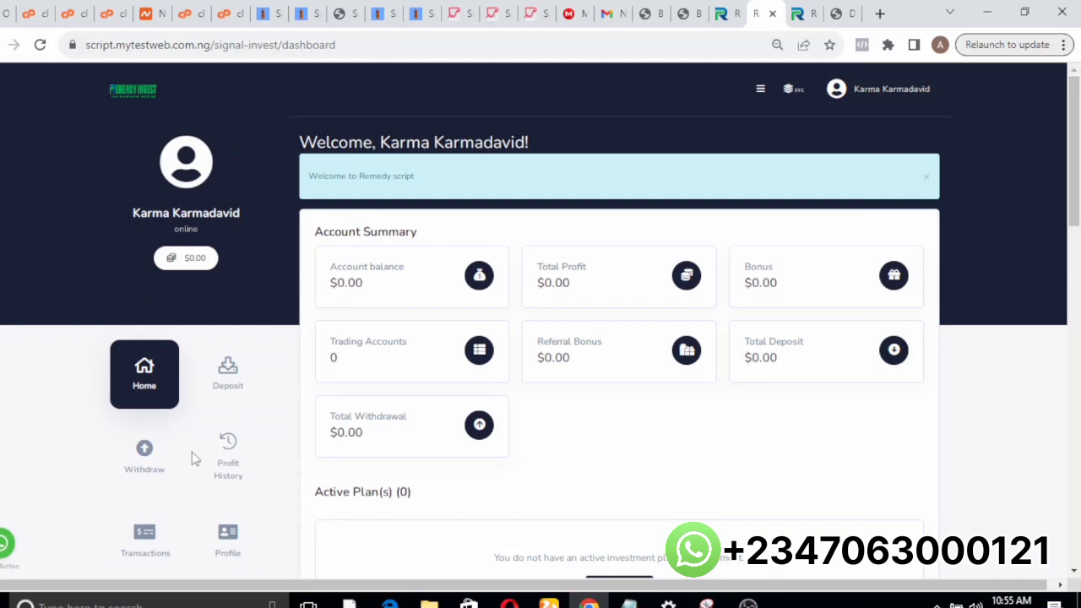
Step: Submit a 10000 deposit with Bitcoin as the payment method
{"action": "left_click", "coordinate": [226, 380]}
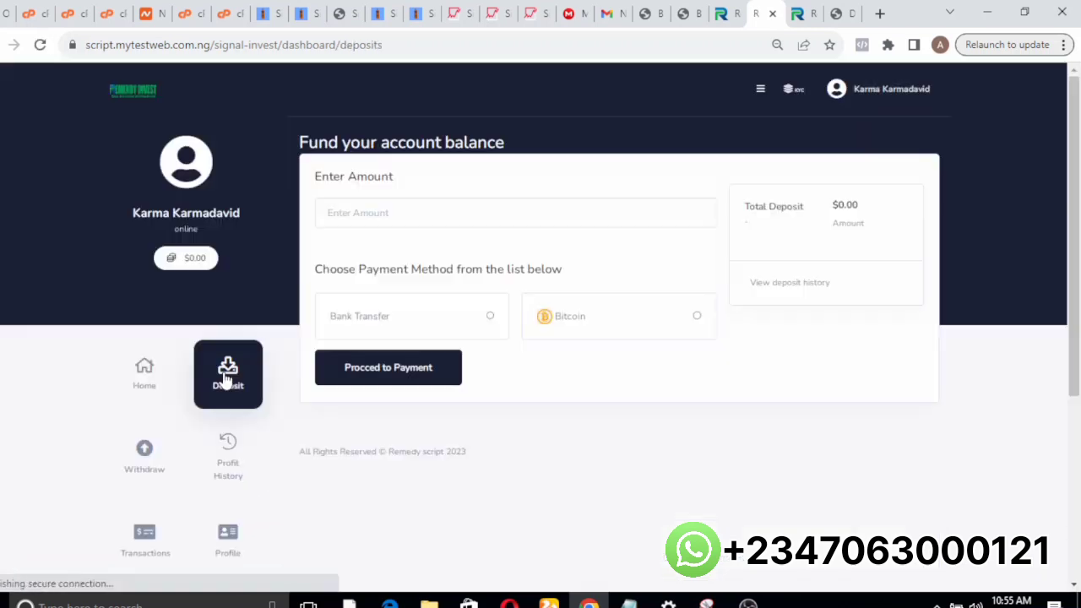
{"action": "left_click", "coordinate": [437, 217]}
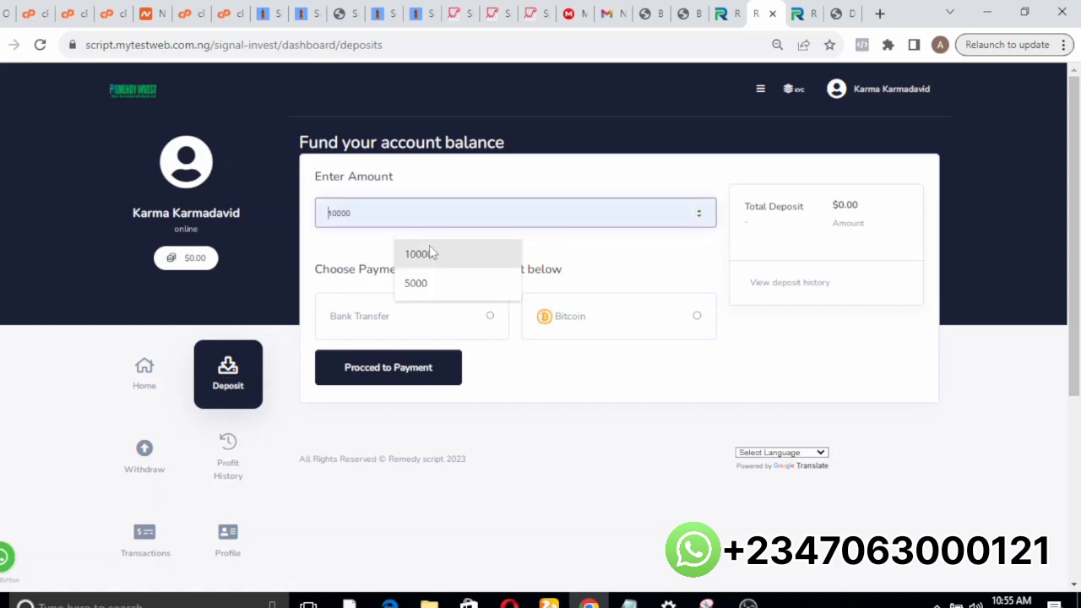
{"action": "left_click", "coordinate": [427, 255]}
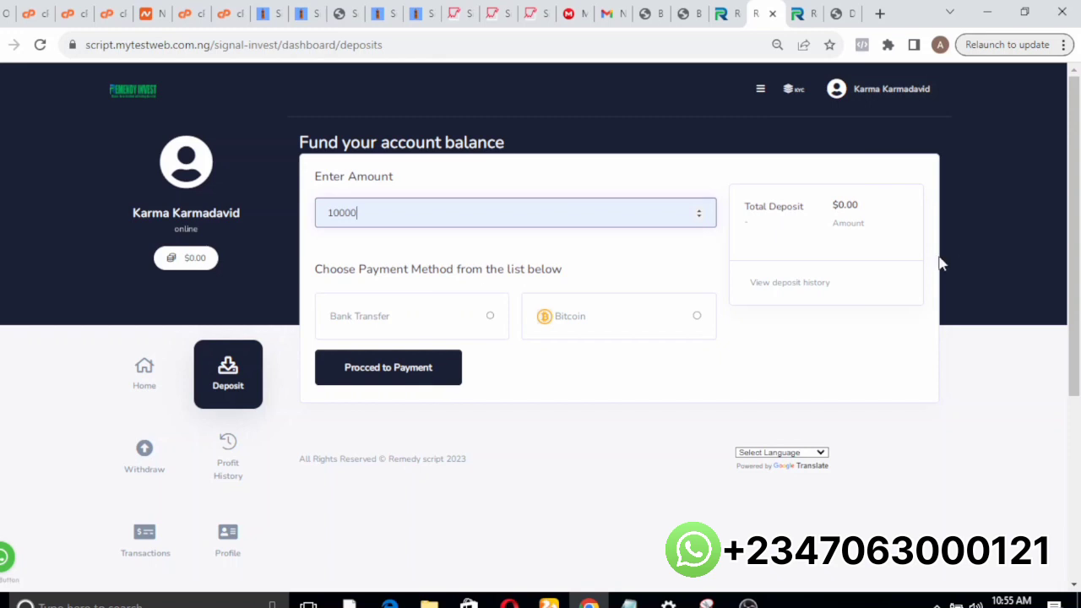
{"action": "left_click", "coordinate": [431, 305]}
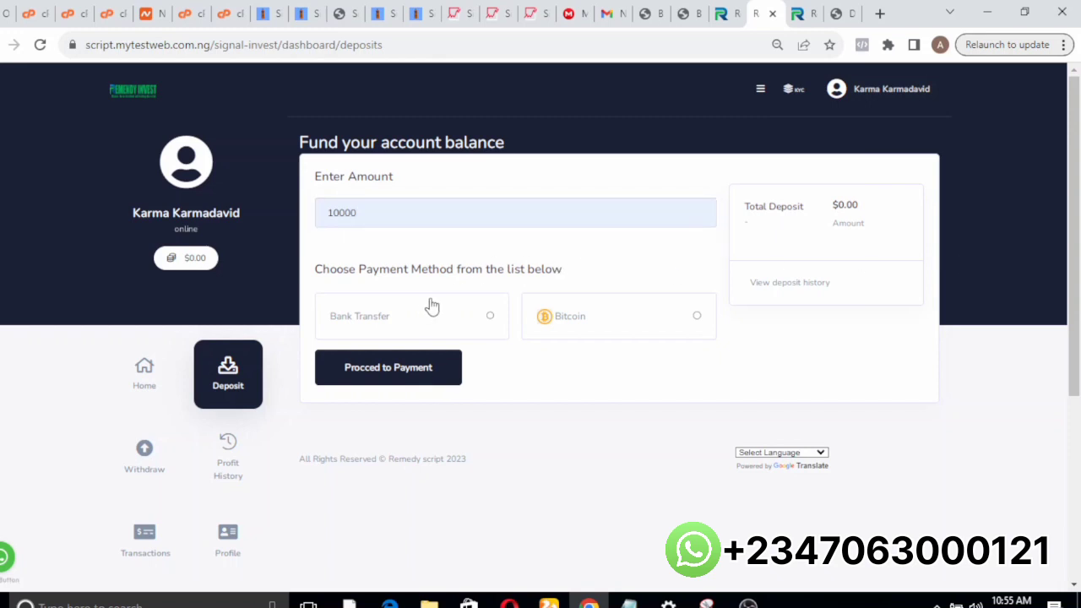
{"action": "left_click", "coordinate": [433, 313]}
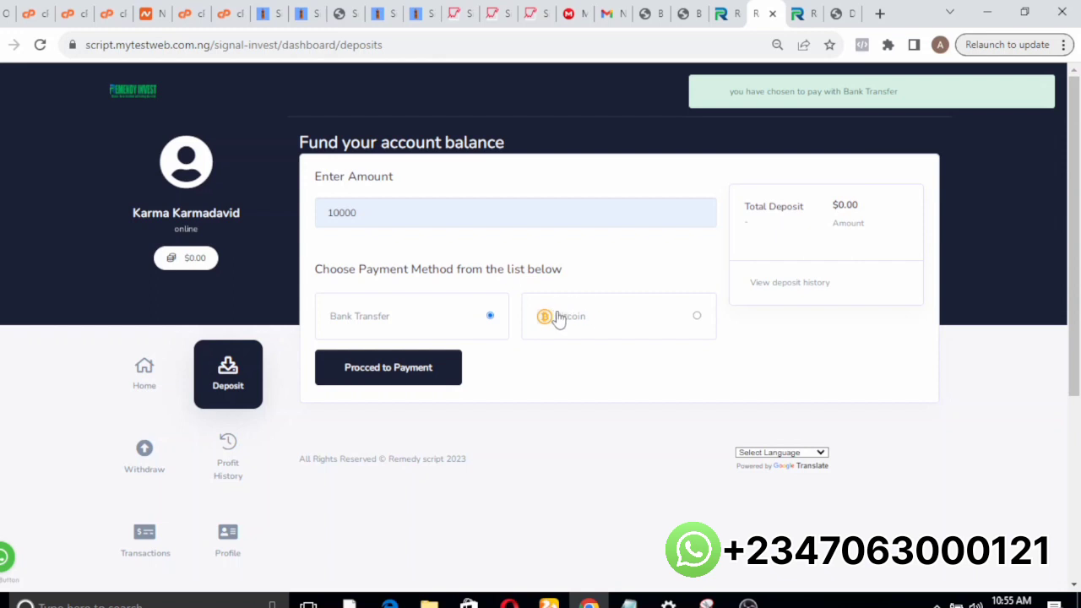
{"action": "left_click", "coordinate": [699, 333]}
{"action": "left_click", "coordinate": [402, 368]}
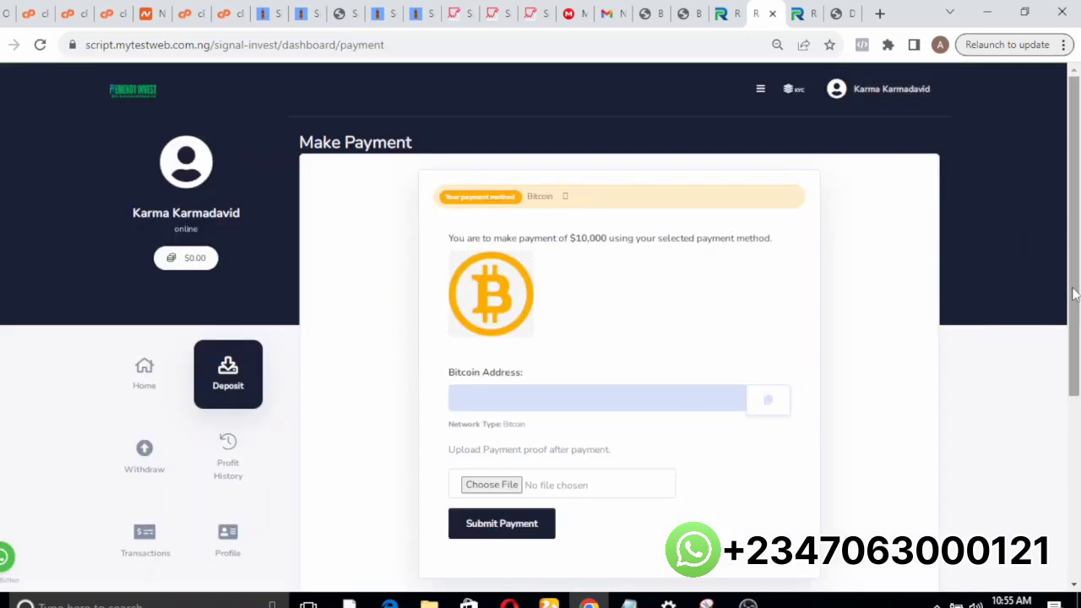
Step: Review the $10,000 Bitcoin payment page and its address field, then switch to the admin login tab
{"action": "mouse_move", "coordinate": [1073, 289]}
{"action": "left_mouse_down"}
{"action": "mouse_move", "coordinate": [1069, 341]}
{"action": "mouse_move", "coordinate": [1067, 301]}
{"action": "left_mouse_up"}
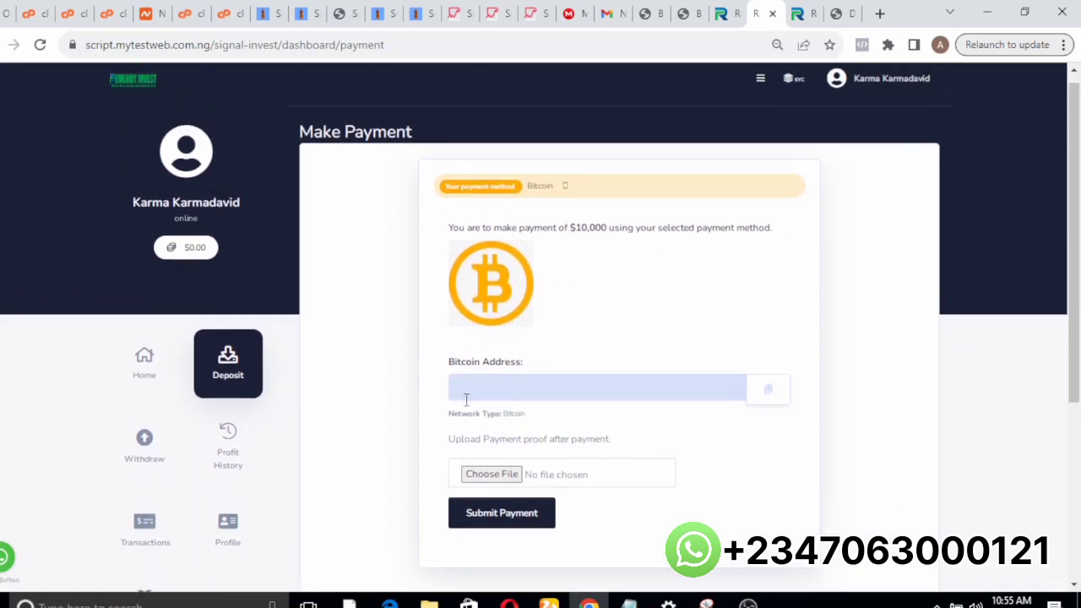
{"action": "left_click", "coordinate": [547, 385]}
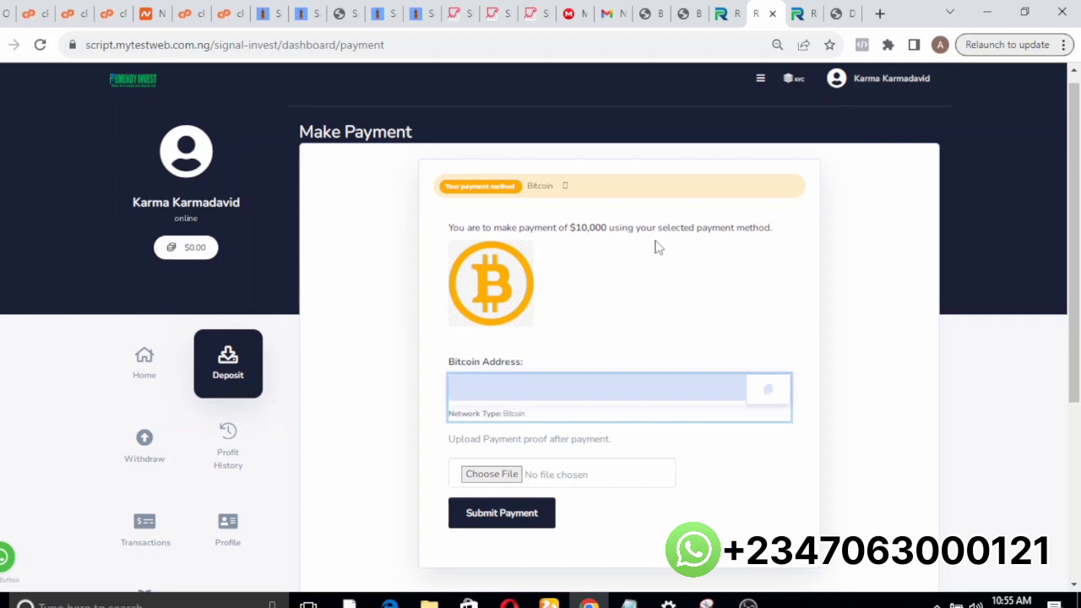
{"action": "left_click", "coordinate": [689, 350]}
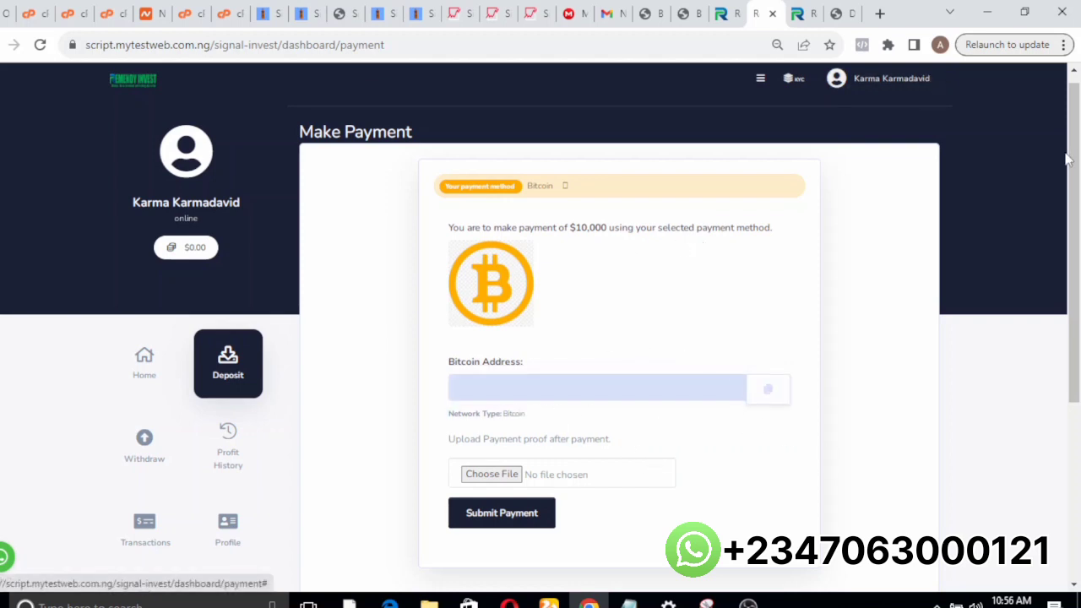
{"action": "scroll", "coordinate": [1062, 220], "scroll_direction": "down", "scroll_amount": 2}
{"action": "left_click_drag", "start_coordinate": [1056, 269], "coordinate": [1052, 285]}
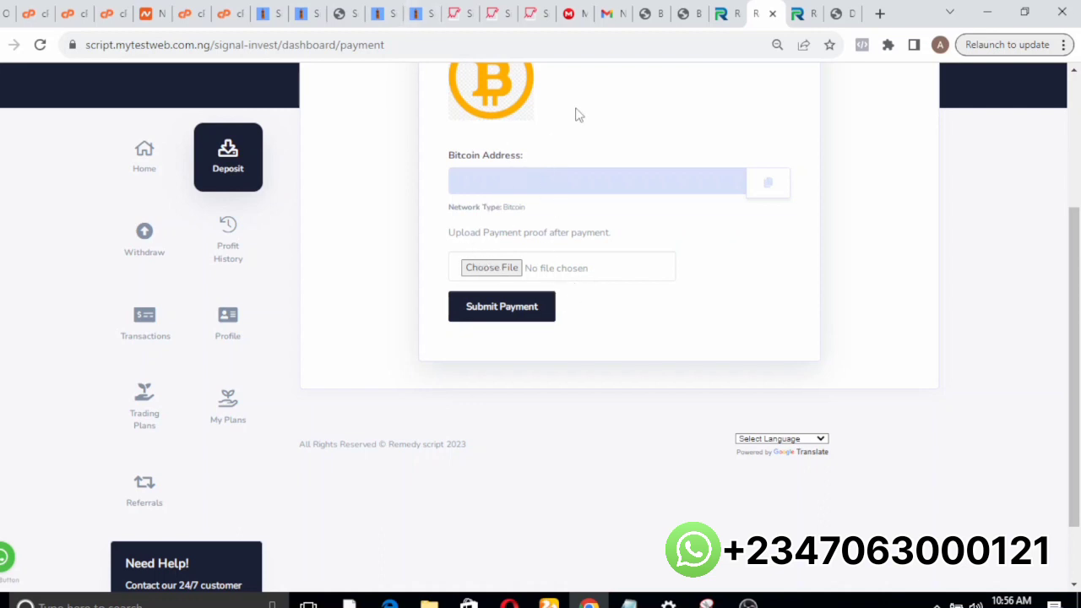
{"action": "left_click", "coordinate": [795, 14]}
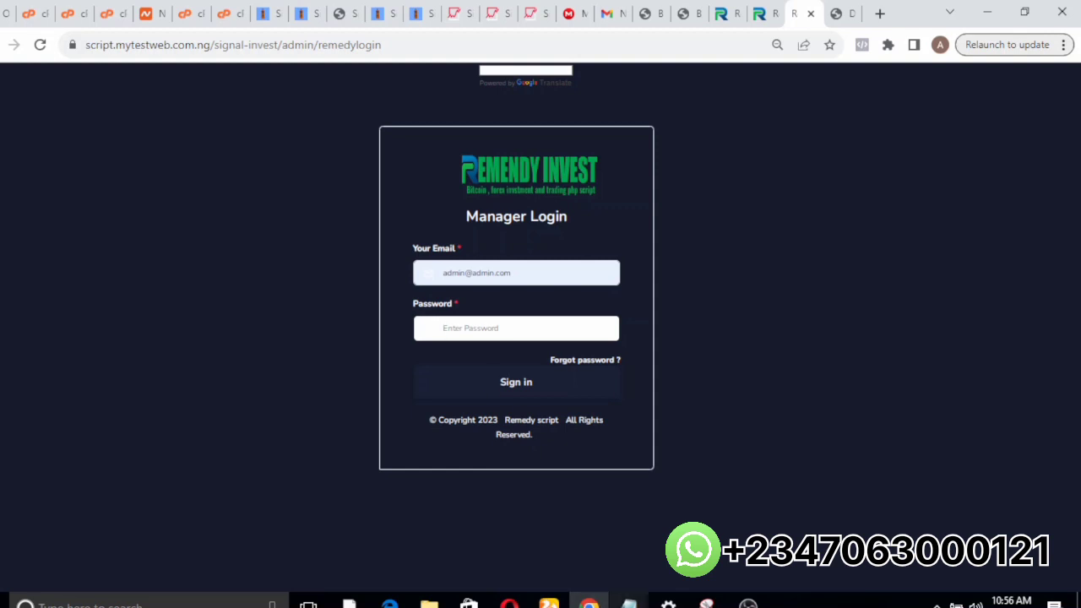
Step: Back in Chrome, enter the admin password in the Manager Login form
{"action": "mouse_move", "coordinate": [629, 601]}
{"action": "mouse_move", "coordinate": [589, 598]}
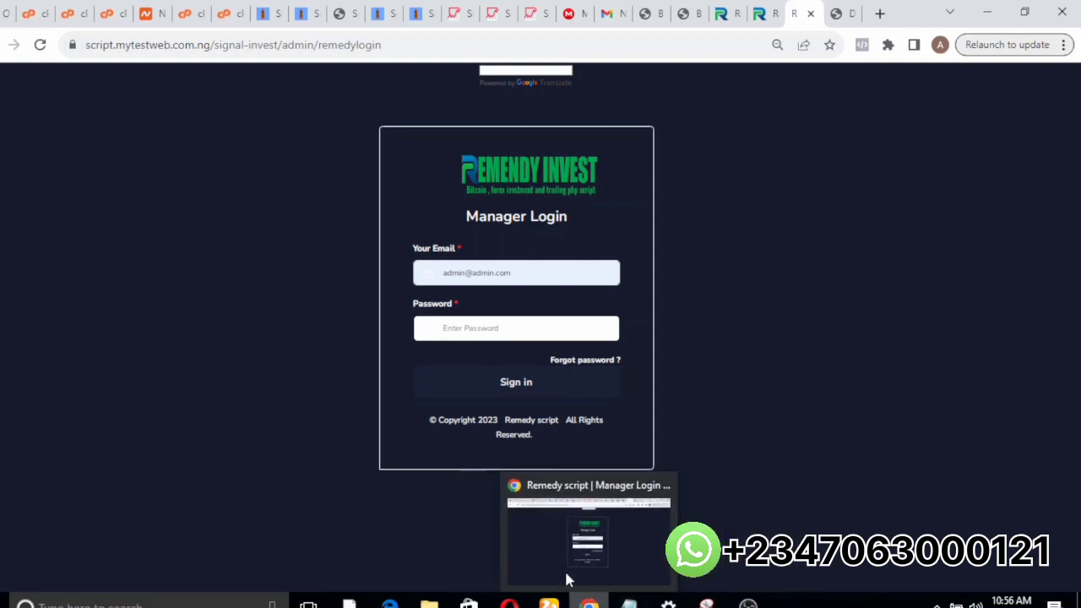
{"action": "left_click", "coordinate": [566, 581]}
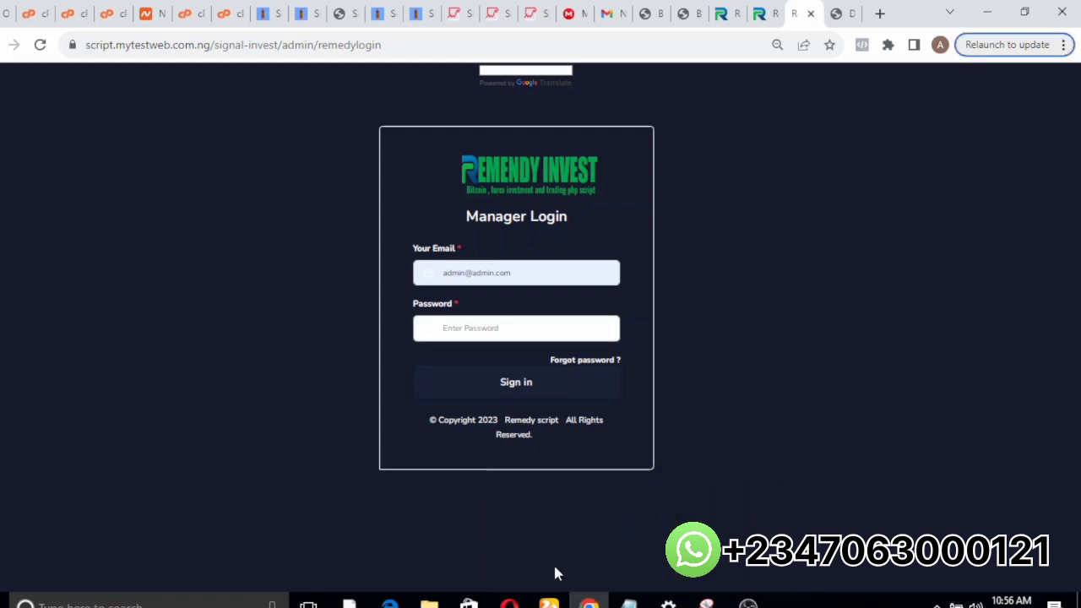
{"action": "left_click", "coordinate": [441, 331]}
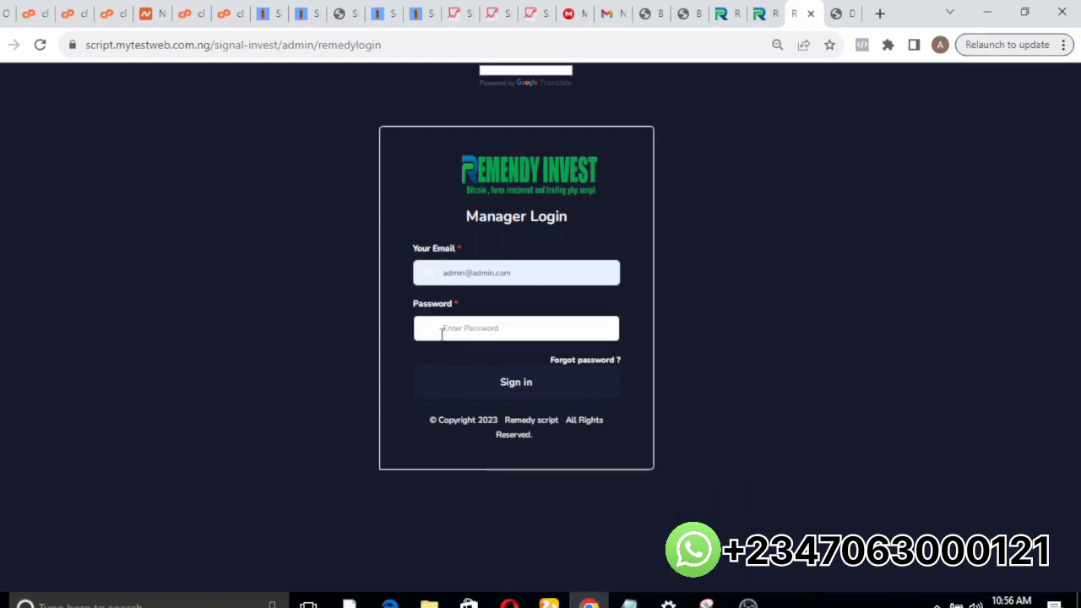
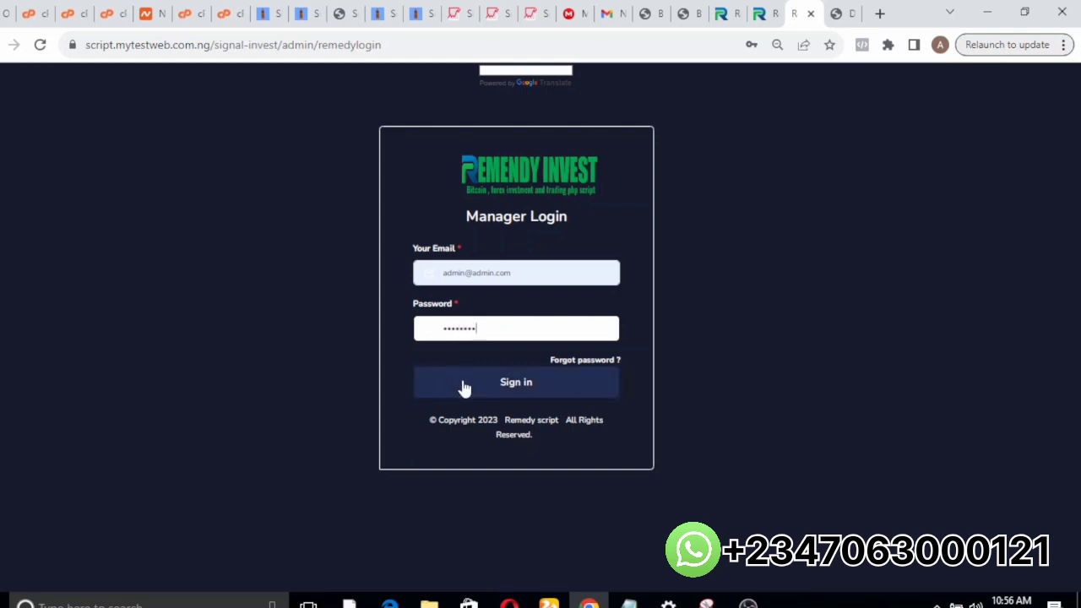
Step: Submit the Manager Login credentials, then reload the admin login URL from the 419 Page Expired page
{"action": "left_click", "coordinate": [463, 382]}
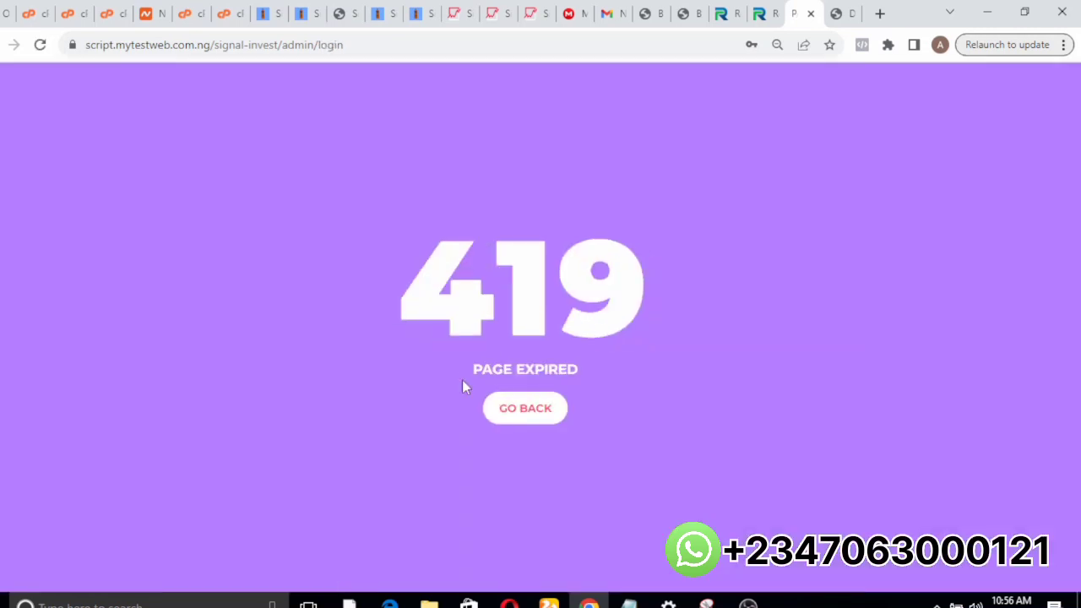
{"action": "left_click", "coordinate": [367, 45]}
{"action": "left_click", "coordinate": [369, 44]}
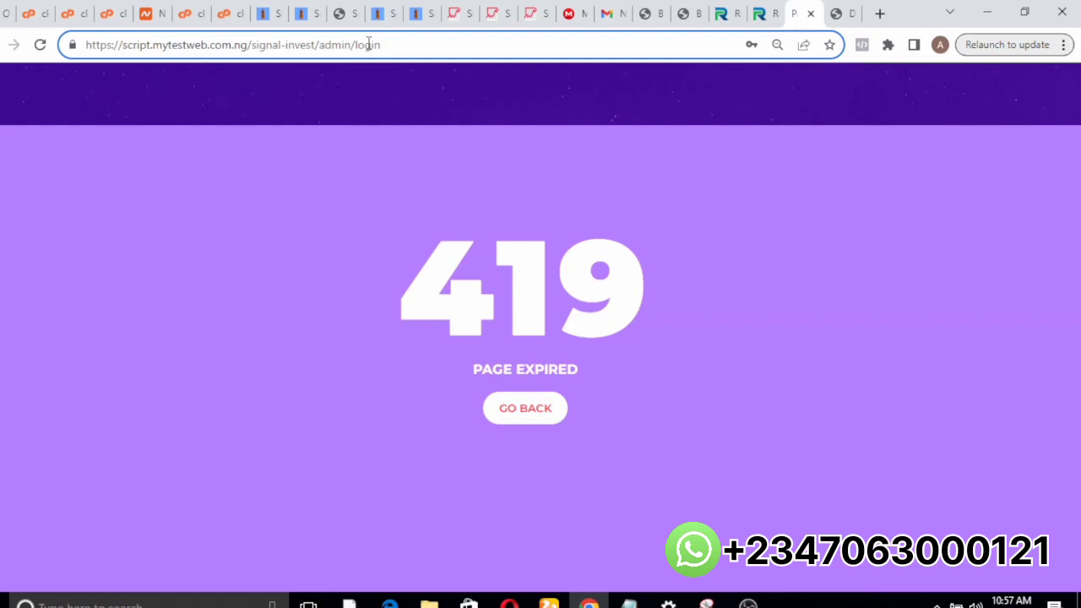
{"action": "key", "text": "Return"}
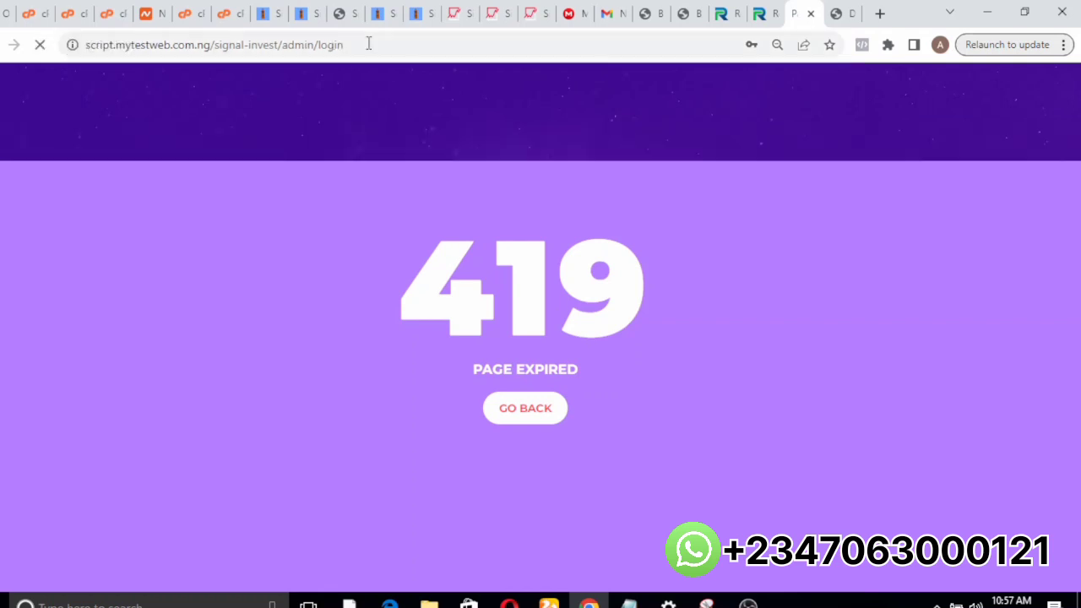
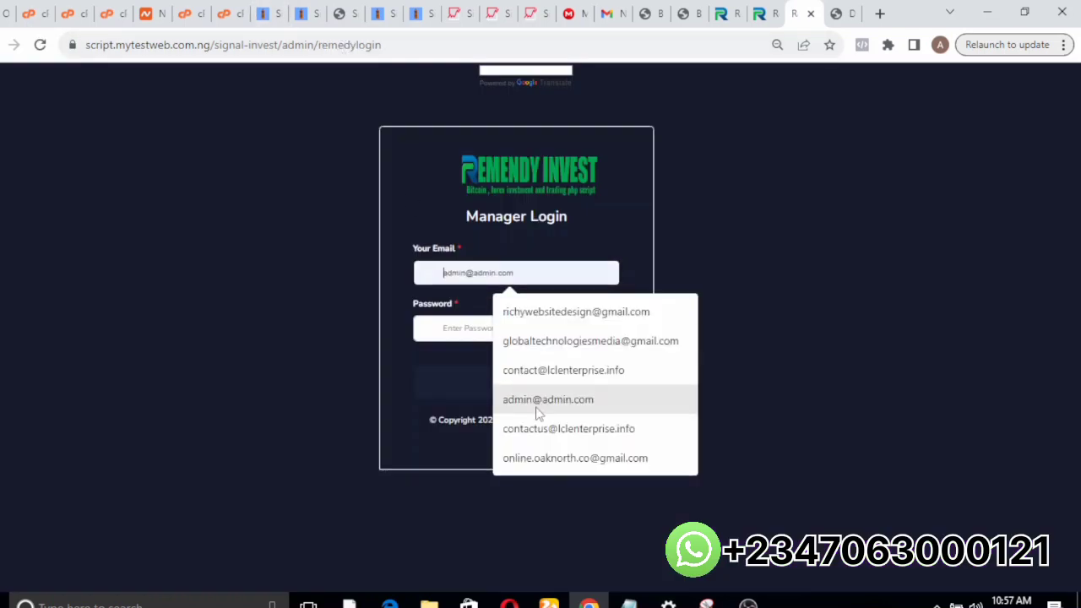
Step: Fill the Manager Login email with the saved admin address and begin typing the account password
{"action": "left_click", "coordinate": [536, 404]}
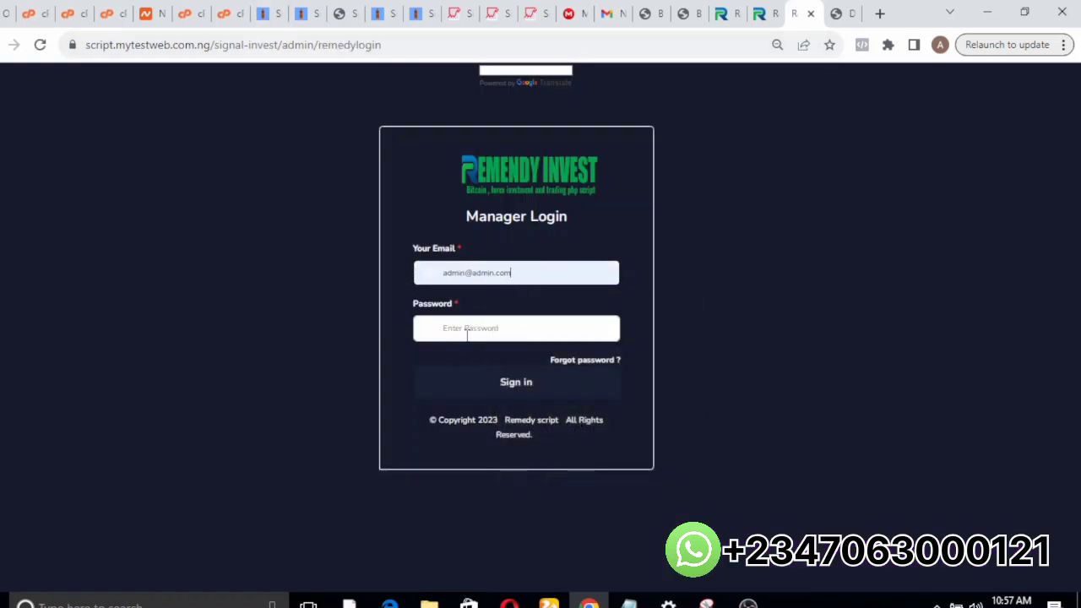
{"action": "left_click", "coordinate": [466, 333]}
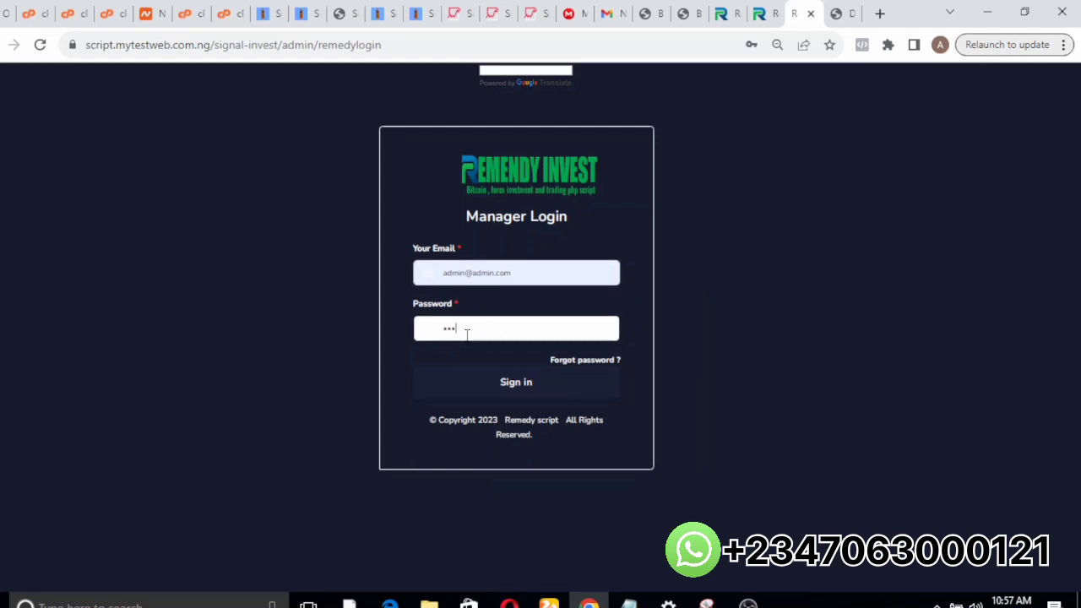
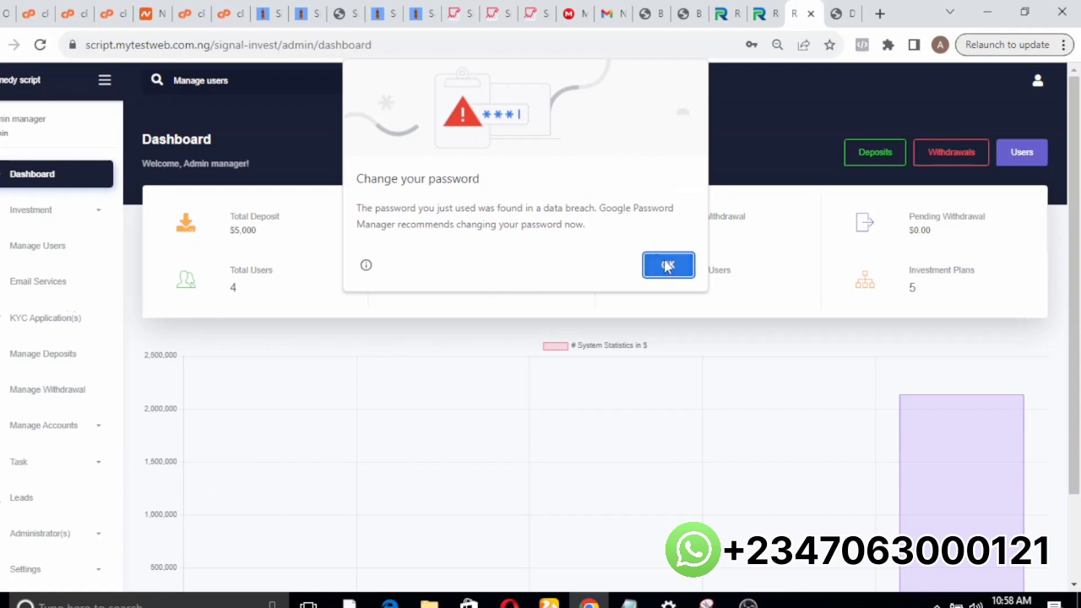
Step: Dismiss Chrome's password-breach warning on the admin dashboard
{"action": "left_click", "coordinate": [667, 266]}
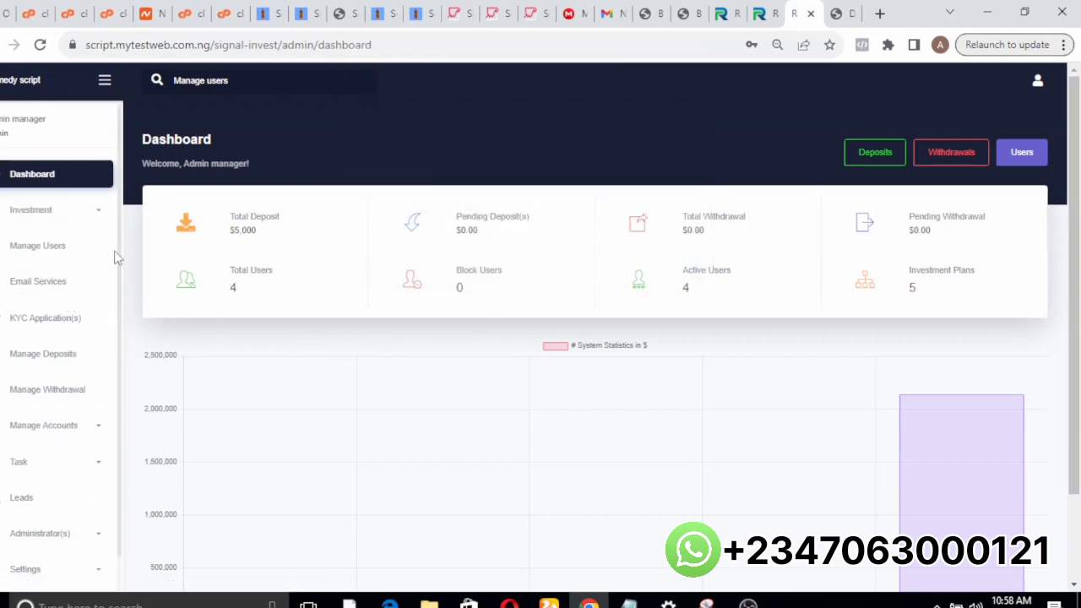
{"action": "left_click_drag", "start_coordinate": [125, 260], "coordinate": [155, 192]}
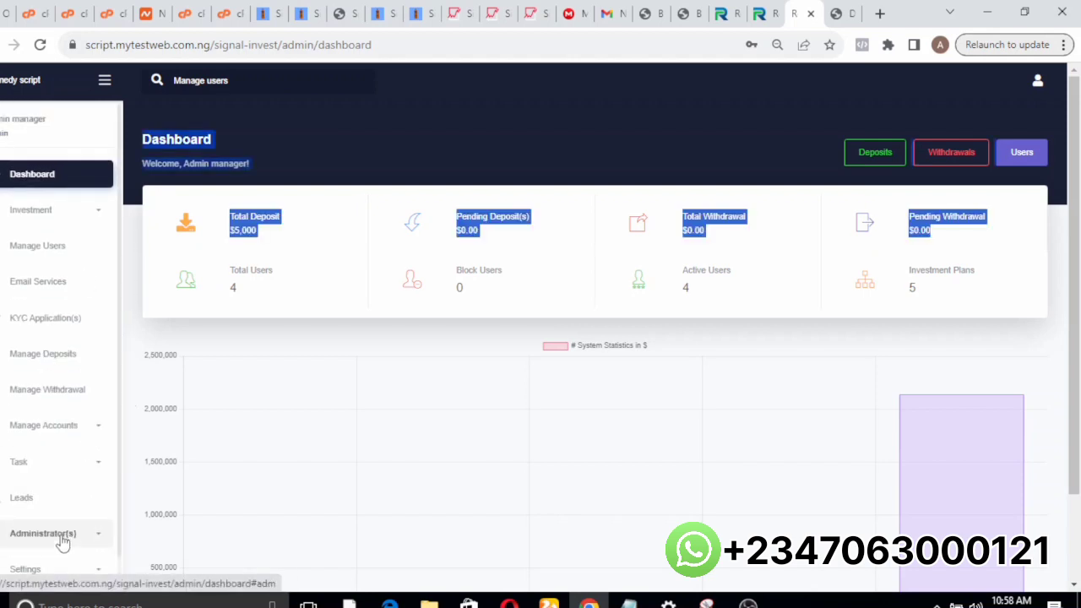
{"action": "scroll", "coordinate": [104, 528], "scroll_direction": "down", "scroll_amount": 1}
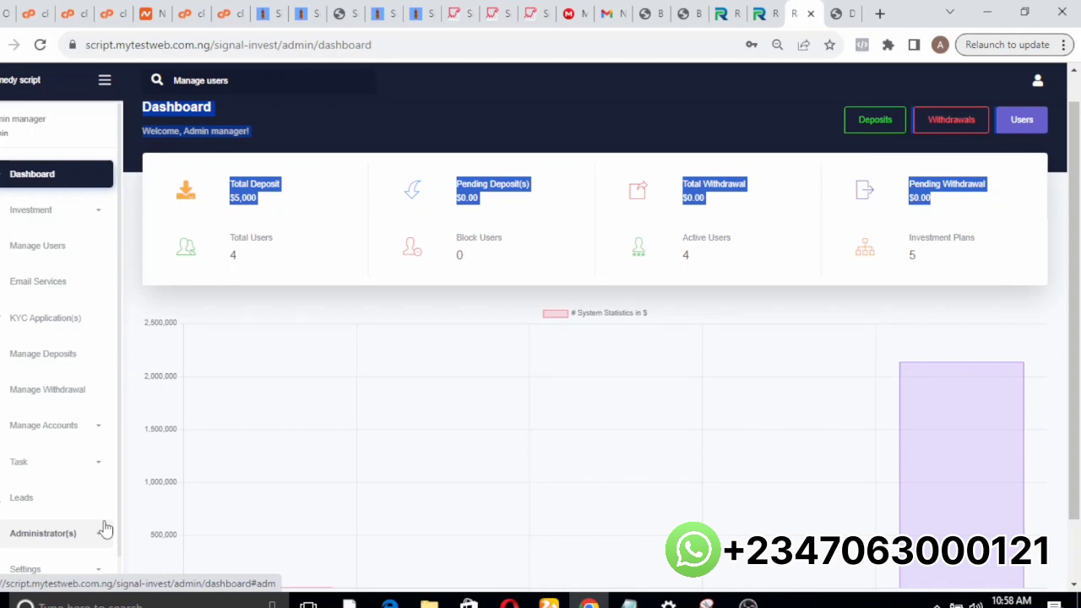
{"action": "left_click_drag", "start_coordinate": [121, 434], "coordinate": [121, 499]}
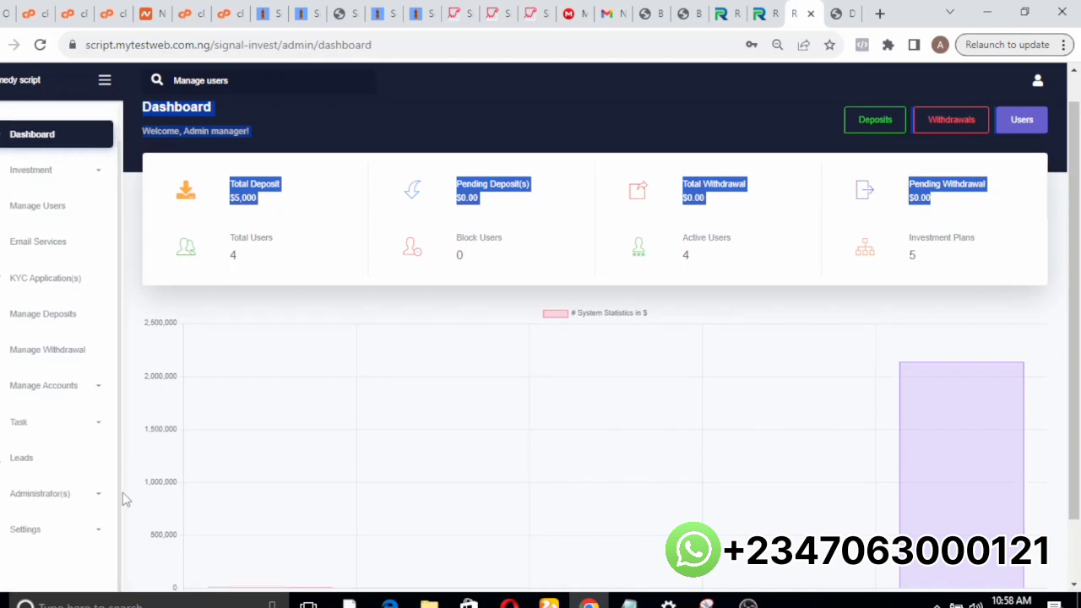
Step: Expand Settings in the admin sidebar and go to Payment Settings
{"action": "left_click", "coordinate": [24, 530]}
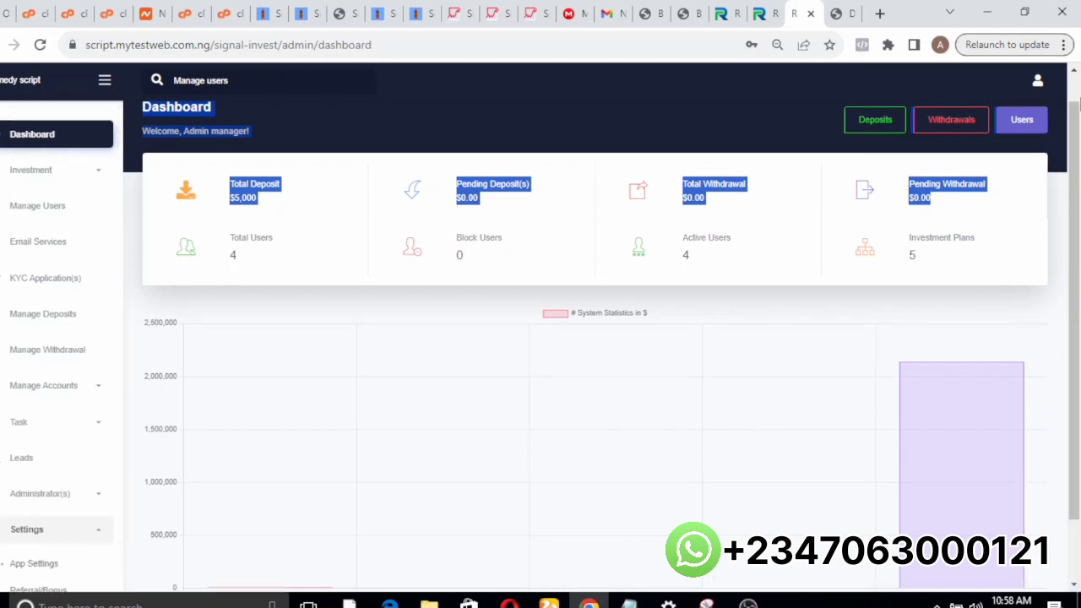
{"action": "left_click_drag", "start_coordinate": [1074, 102], "coordinate": [1074, 166]}
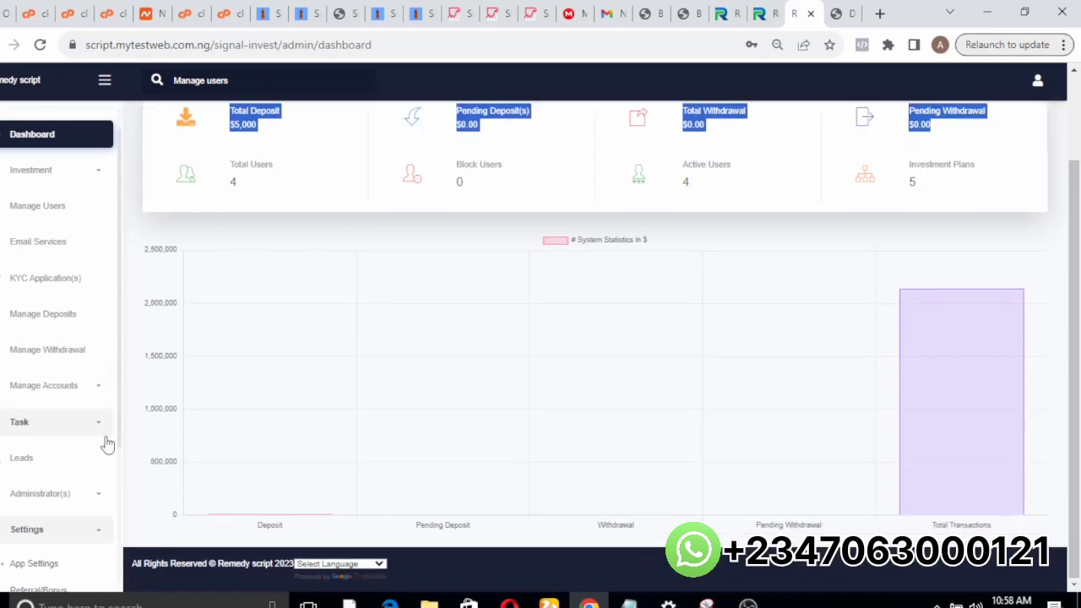
{"action": "scroll", "coordinate": [80, 535], "scroll_direction": "down", "scroll_amount": 1}
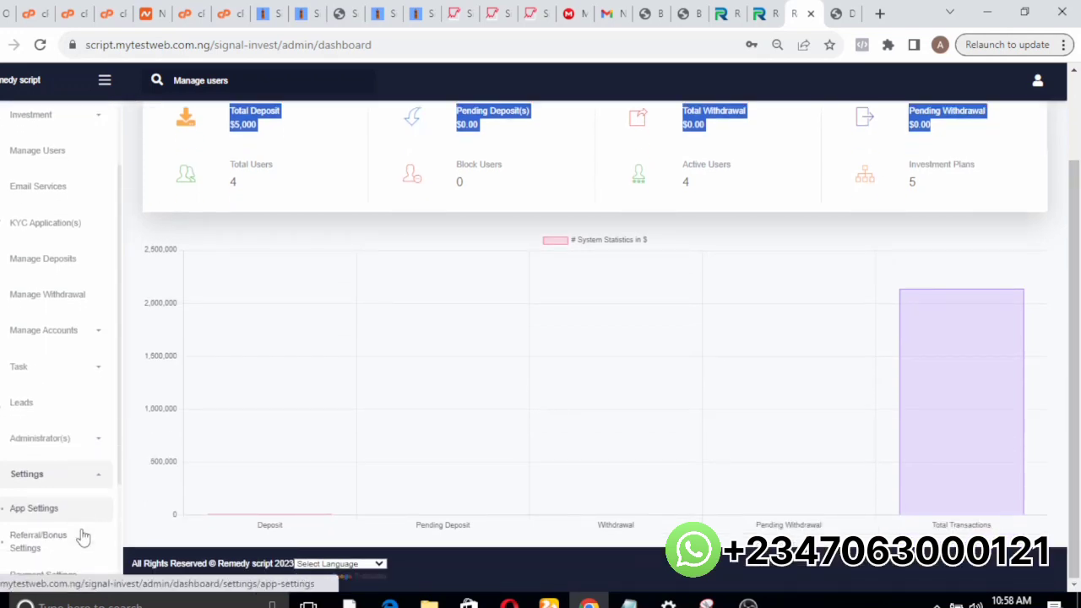
{"action": "scroll", "coordinate": [80, 534], "scroll_direction": "down", "scroll_amount": 3}
{"action": "scroll", "coordinate": [80, 534], "scroll_direction": "up", "scroll_amount": 1}
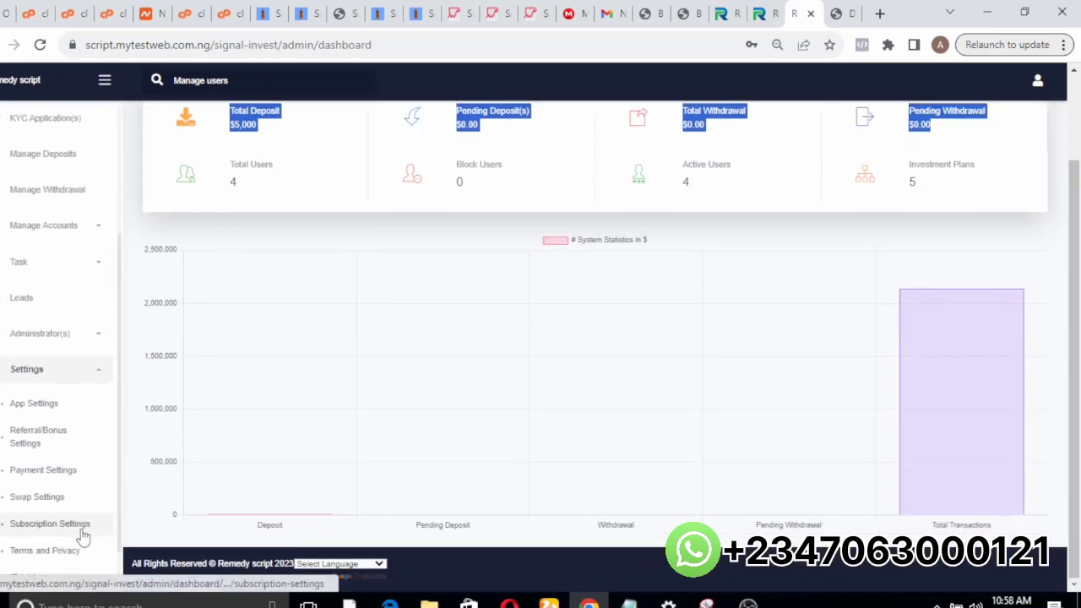
{"action": "scroll", "coordinate": [83, 536], "scroll_direction": "down", "scroll_amount": 2}
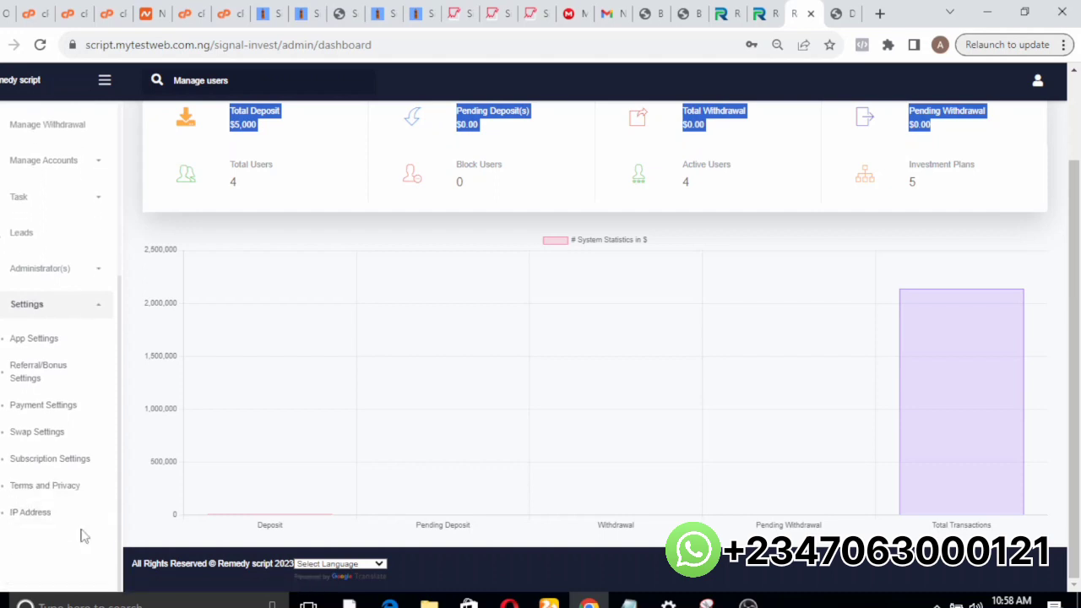
{"action": "scroll", "coordinate": [81, 535], "scroll_direction": "up", "scroll_amount": 1}
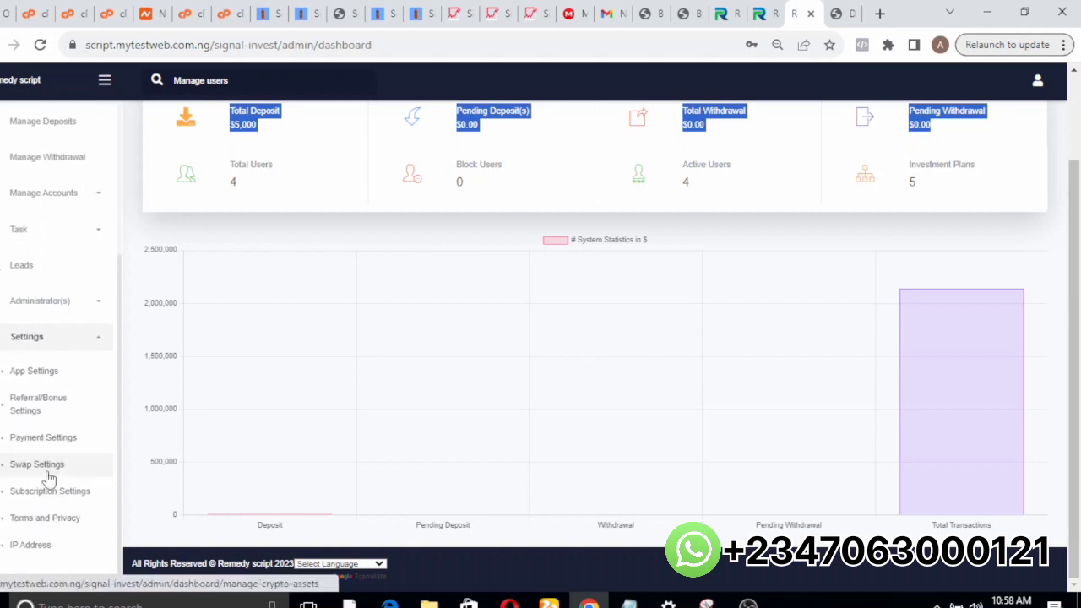
{"action": "left_click", "coordinate": [23, 439]}
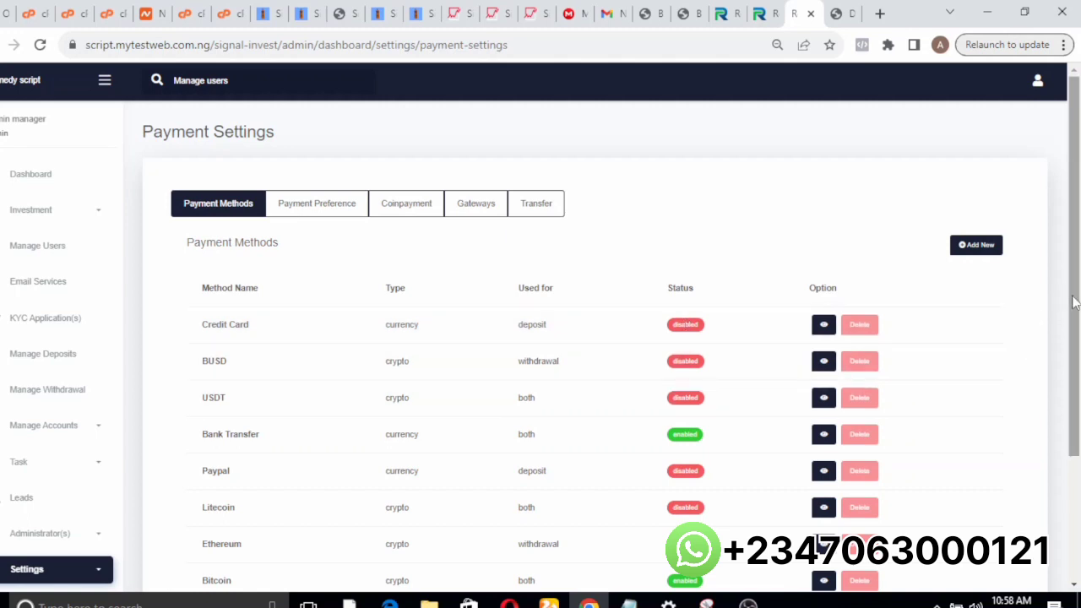
Step: Scroll through the eight payment methods and back to the top of the list
{"action": "left_click_drag", "start_coordinate": [1074, 302], "coordinate": [1056, 451]}
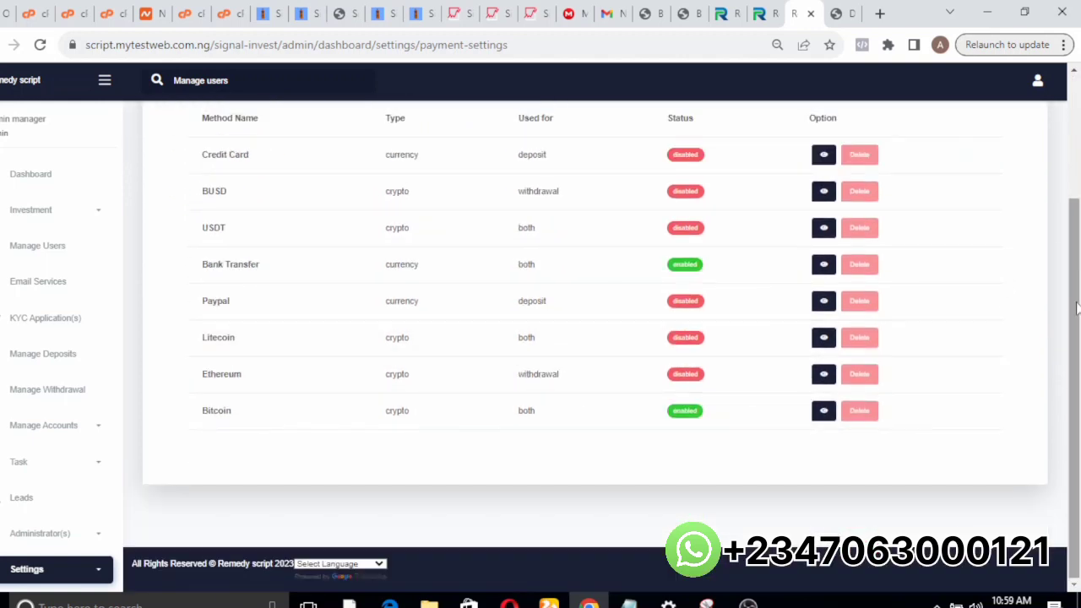
{"action": "scroll", "coordinate": [1076, 309], "scroll_direction": "up", "scroll_amount": 2}
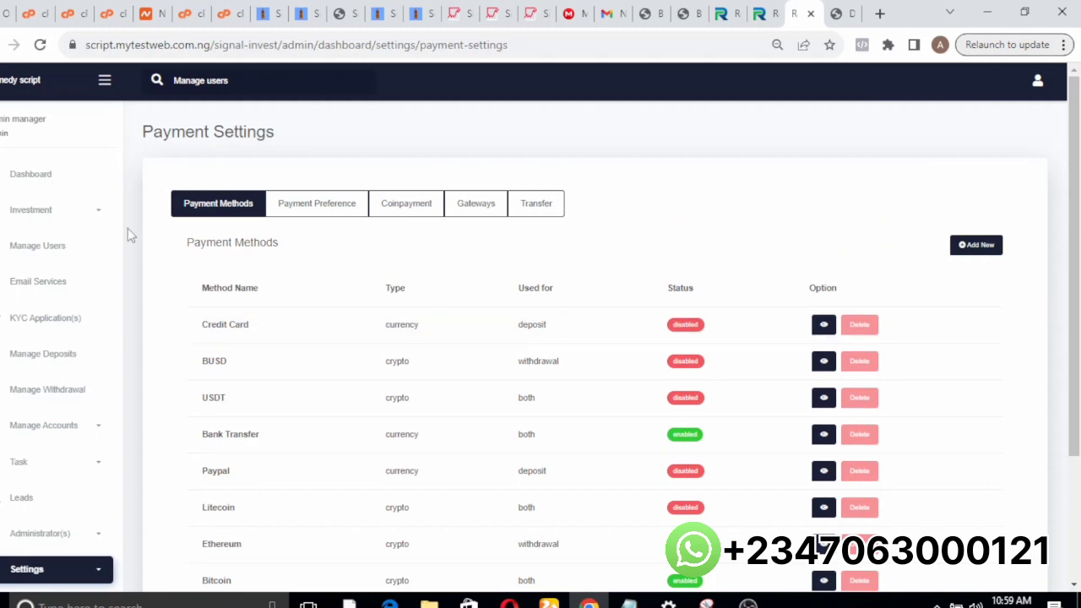
Step: On Payment Preference, inspect the Deposit option and Withdrawal Deduction dropdowns without changing them
{"action": "left_click", "coordinate": [314, 206]}
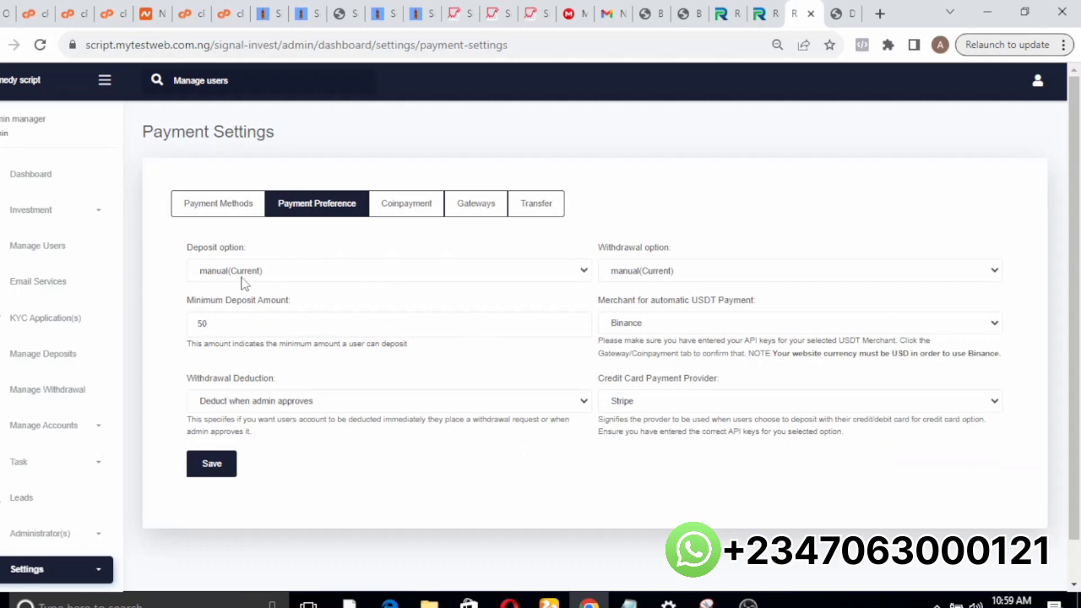
{"action": "left_click", "coordinate": [294, 275]}
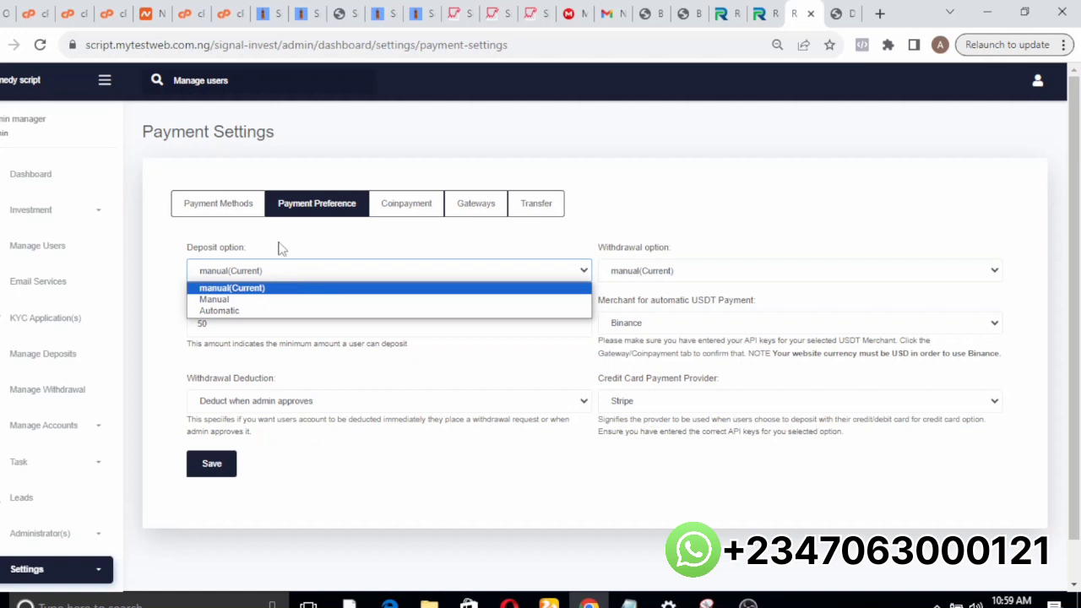
{"action": "left_click", "coordinate": [281, 243]}
{"action": "left_click", "coordinate": [278, 277]}
{"action": "left_click", "coordinate": [229, 239]}
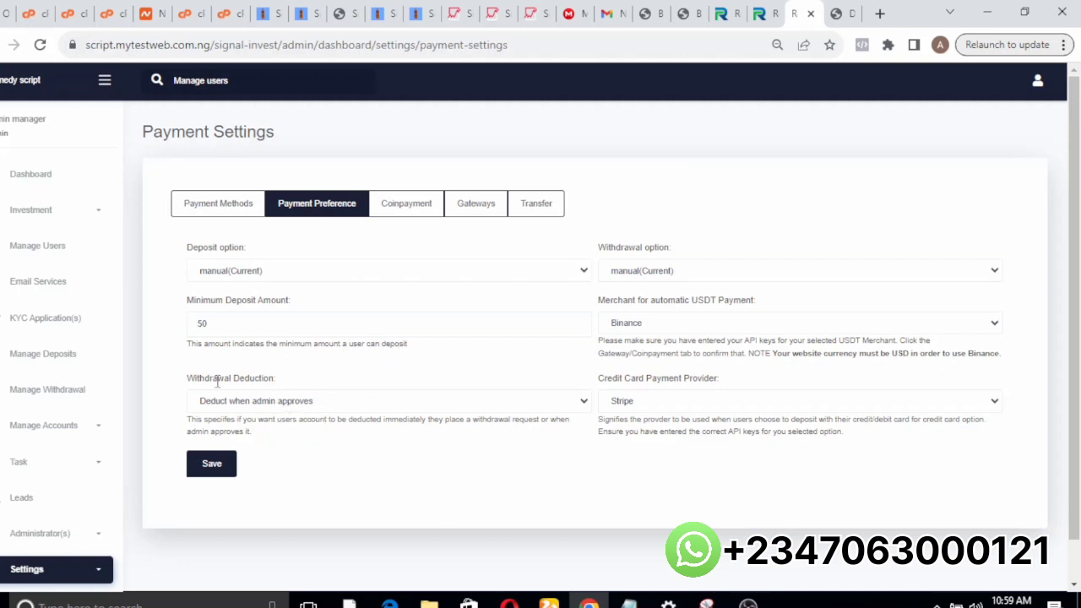
{"action": "left_click", "coordinate": [320, 403]}
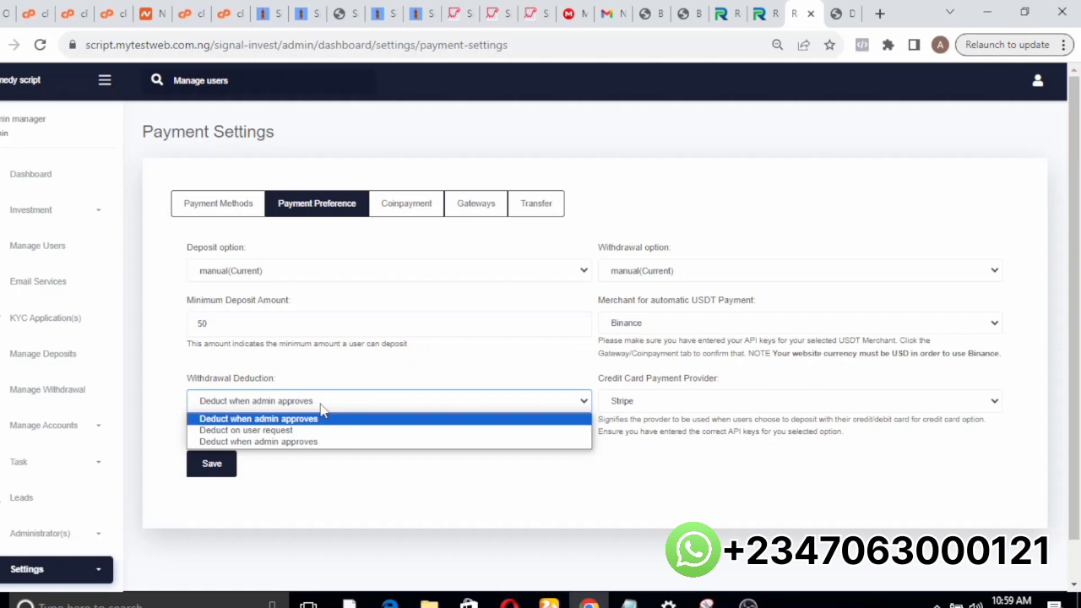
{"action": "left_click", "coordinate": [475, 532]}
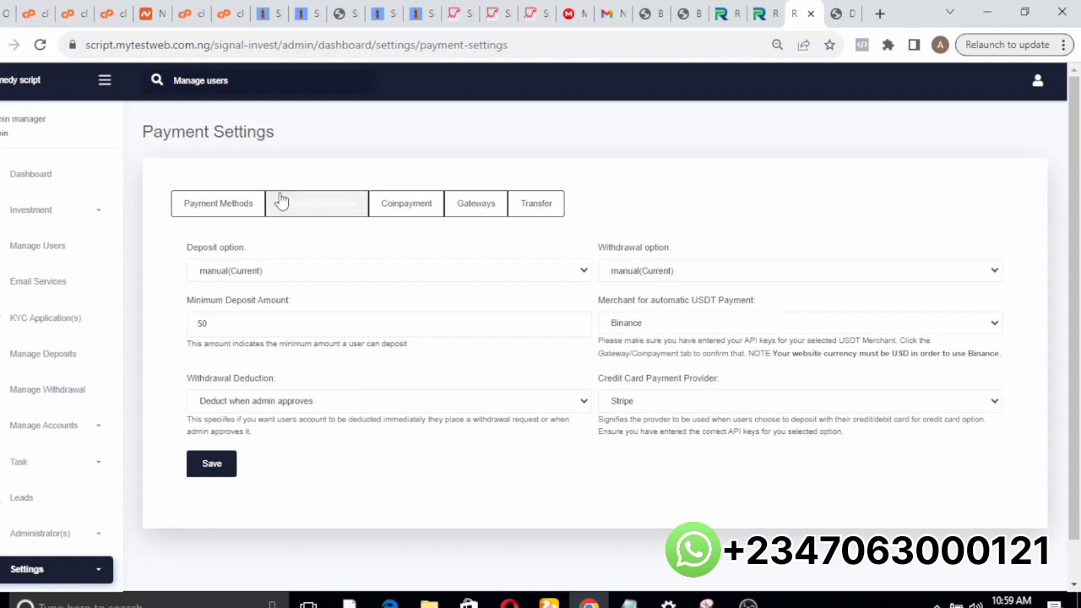
Step: Review the Coinpayment, Gateways (Stripe, Paypal, Paystack) and Transfer tabs, then return to Payment Methods
{"action": "left_click", "coordinate": [385, 210]}
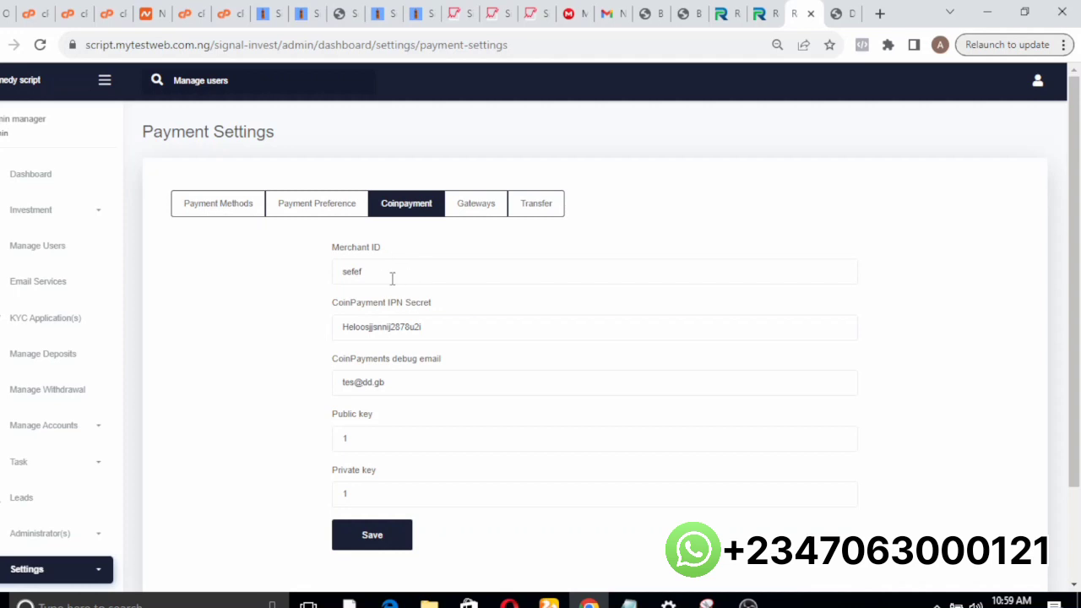
{"action": "left_click", "coordinate": [468, 204]}
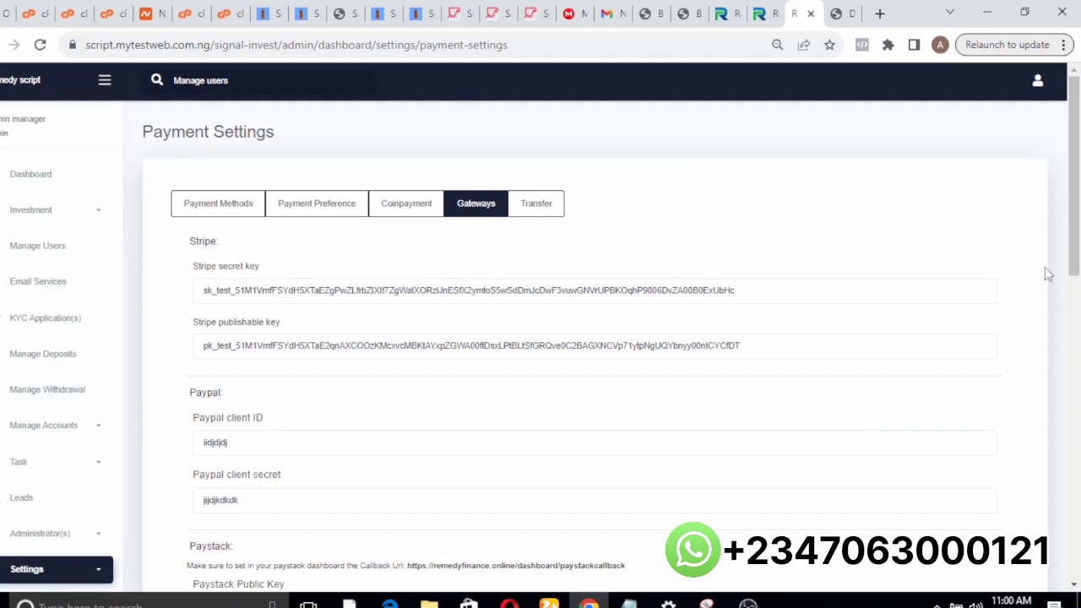
{"action": "scroll", "coordinate": [1072, 309], "scroll_direction": "down", "scroll_amount": 2}
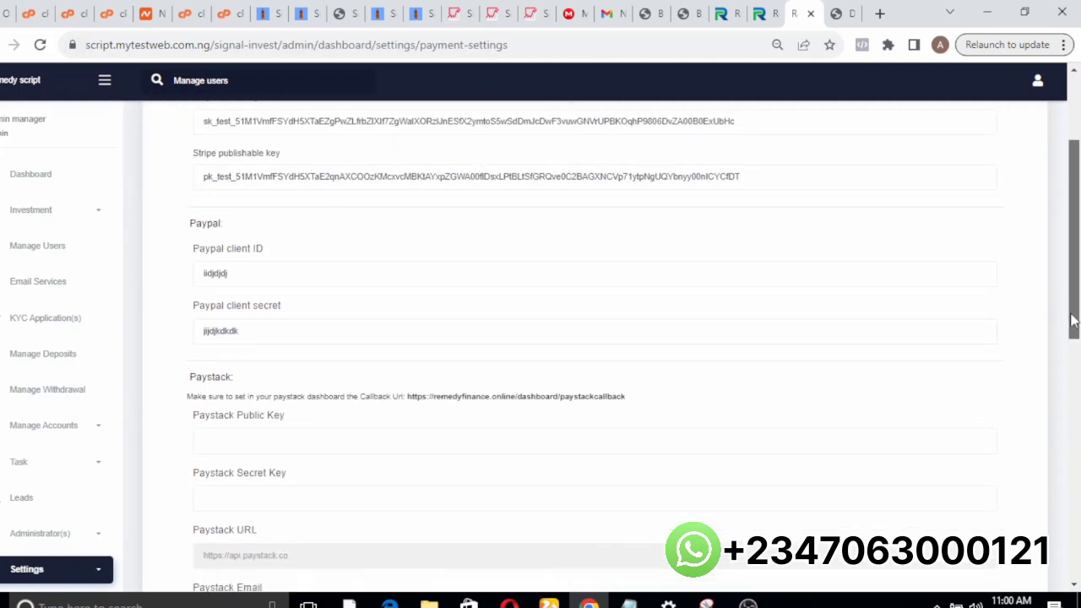
{"action": "left_click_drag", "start_coordinate": [1072, 321], "coordinate": [1075, 417]}
{"action": "left_click_drag", "start_coordinate": [1076, 263], "coordinate": [932, 98]}
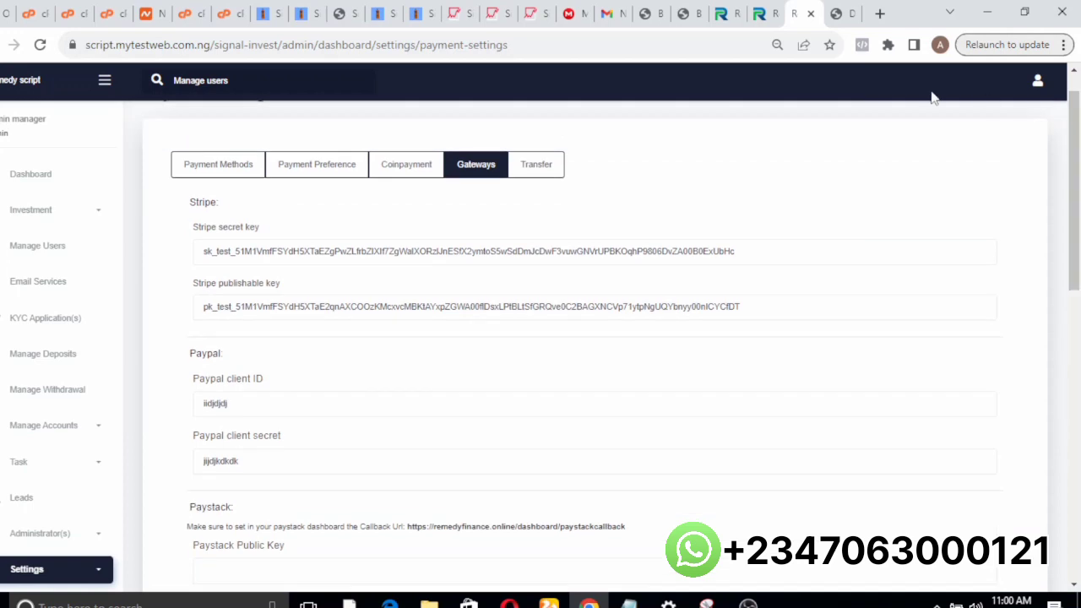
{"action": "left_click", "coordinate": [525, 173]}
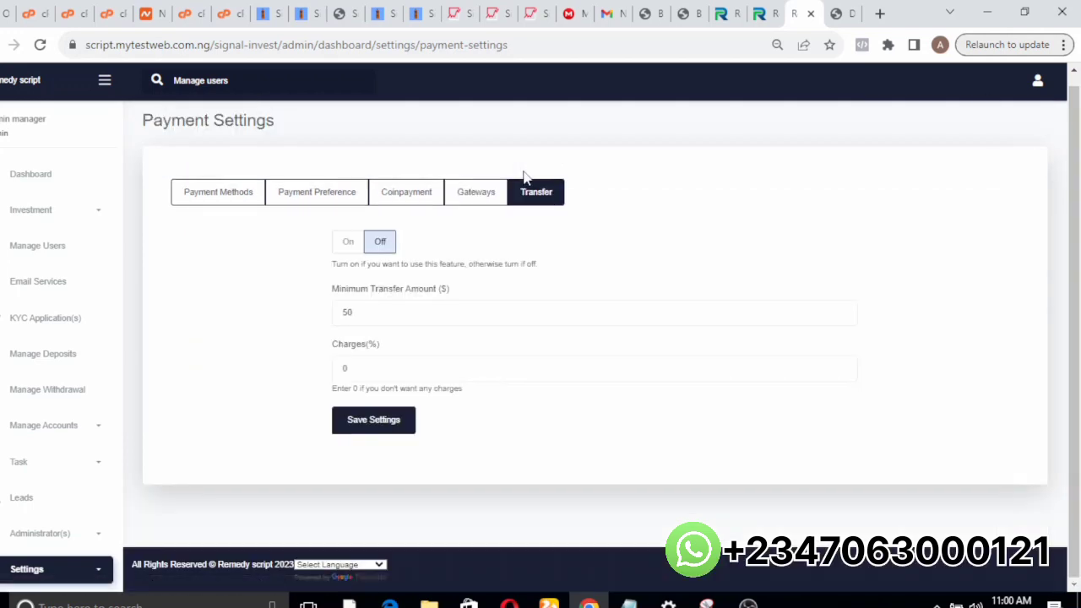
{"action": "left_click", "coordinate": [239, 194]}
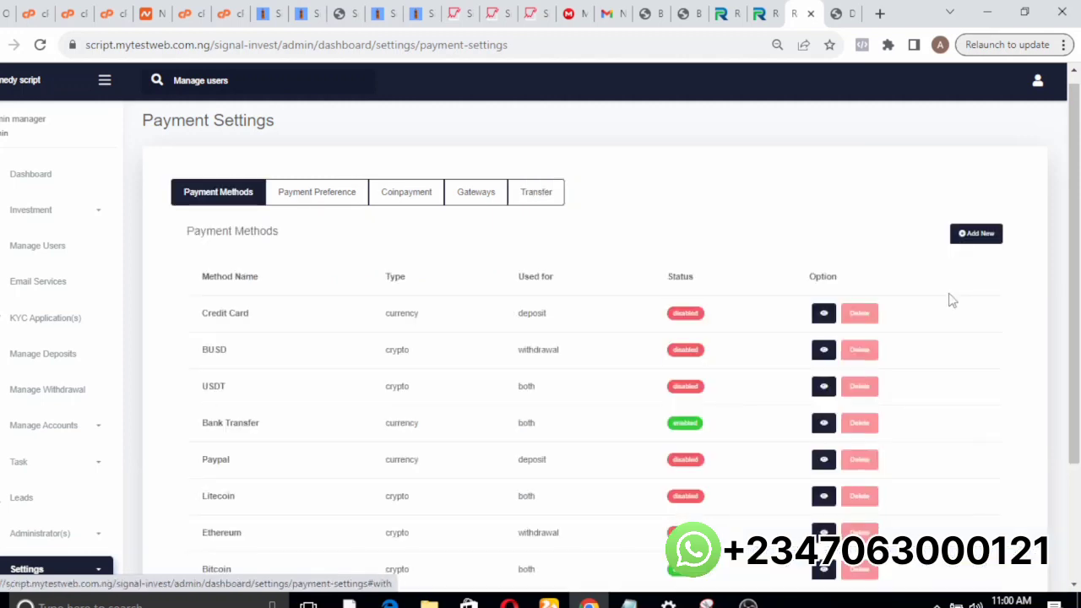
Step: Enable the Credit Card payment method for deposits and save the change
{"action": "left_click", "coordinate": [825, 319]}
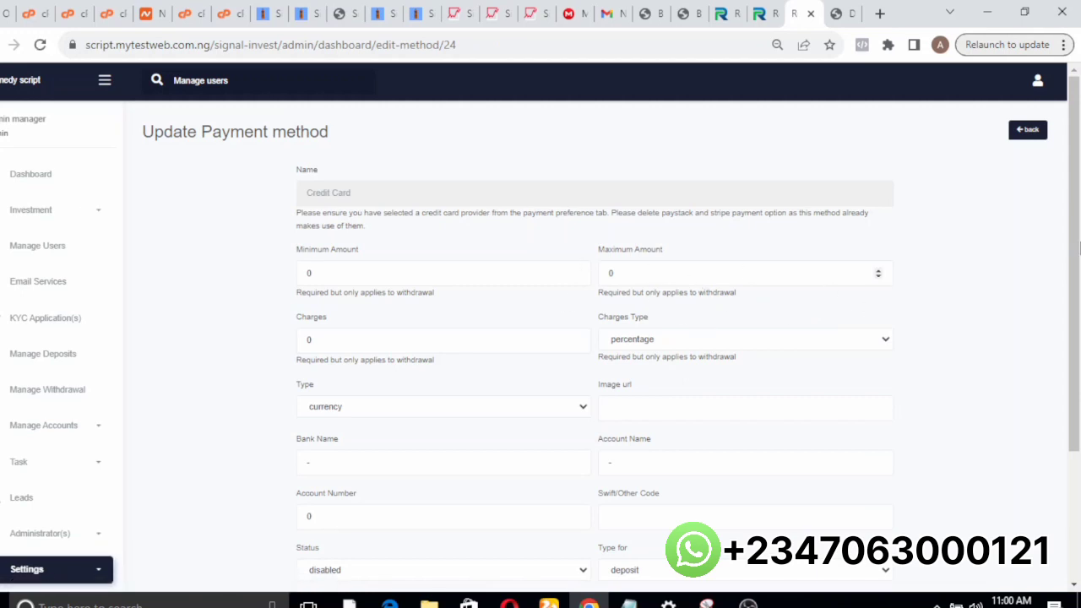
{"action": "left_click_drag", "start_coordinate": [1077, 221], "coordinate": [1078, 78]}
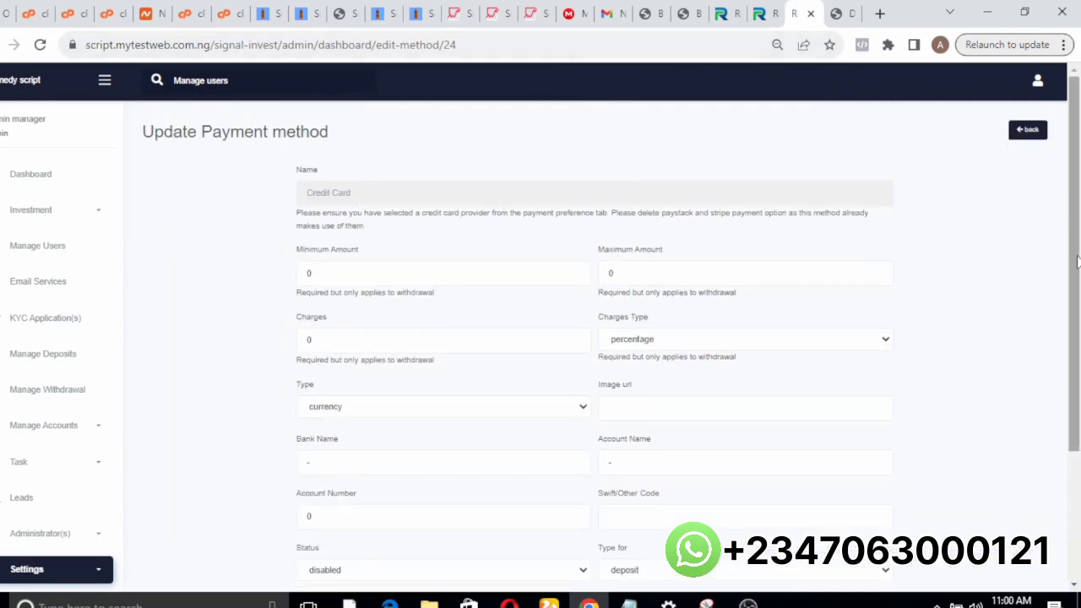
{"action": "left_click_drag", "start_coordinate": [1078, 261], "coordinate": [1077, 297]}
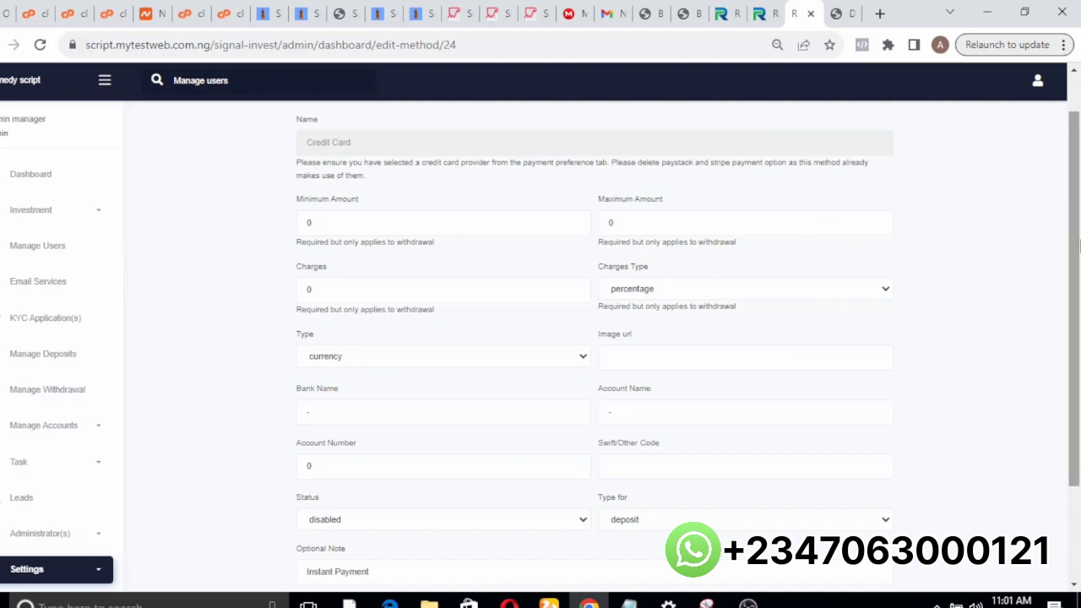
{"action": "left_click_drag", "start_coordinate": [1078, 239], "coordinate": [1072, 308]}
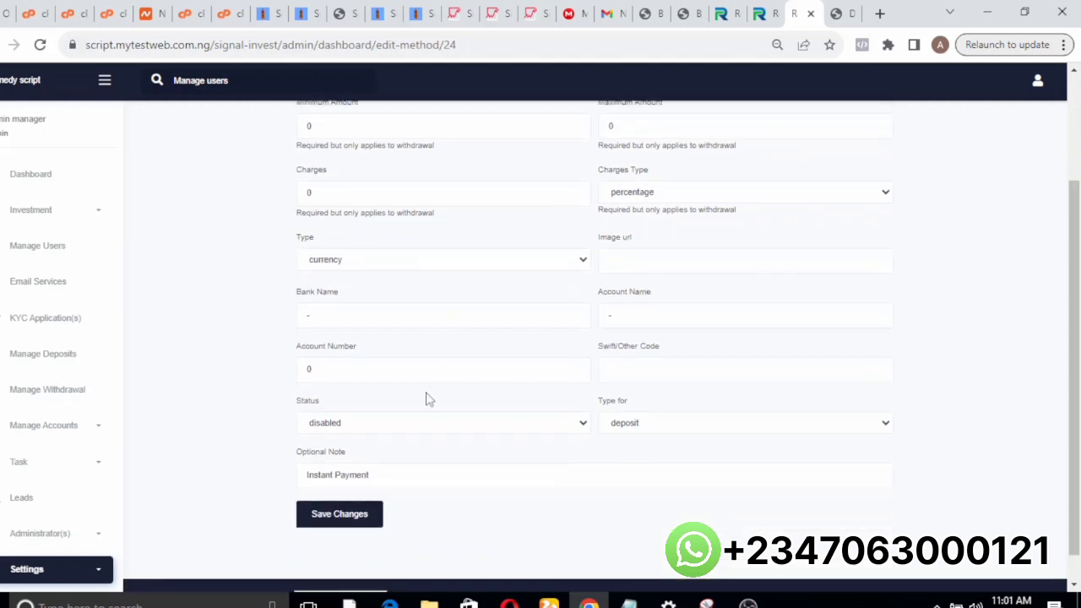
{"action": "left_click", "coordinate": [459, 425]}
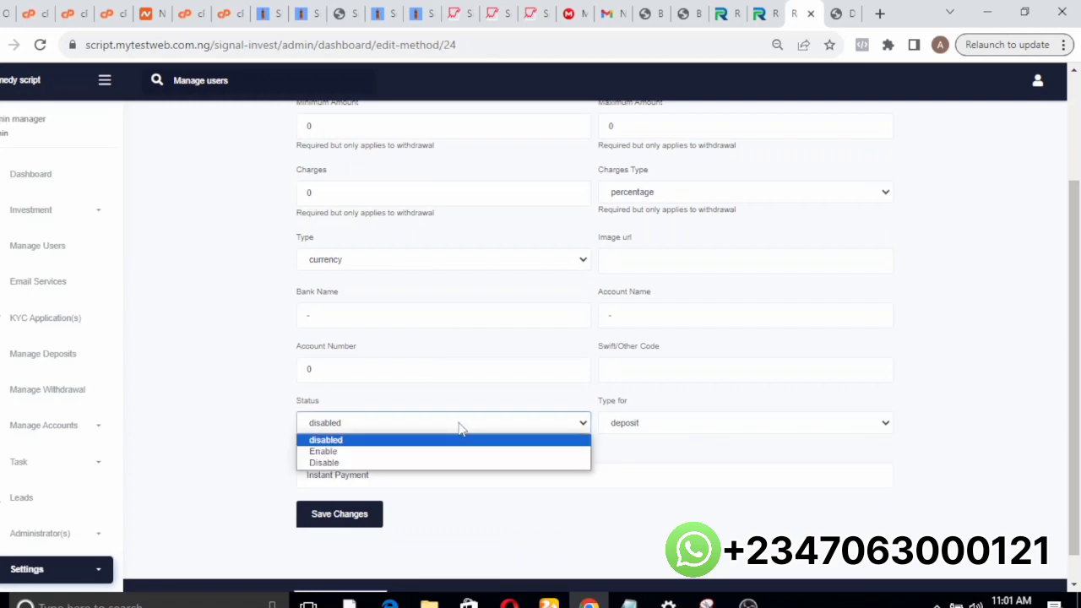
{"action": "left_click", "coordinate": [399, 451]}
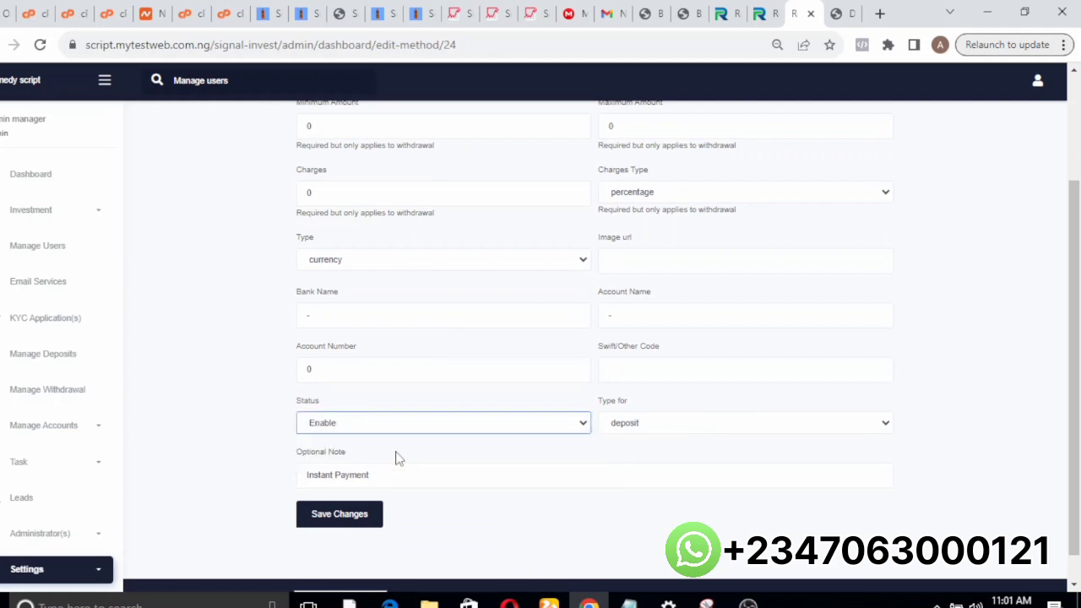
{"action": "left_click", "coordinate": [677, 427]}
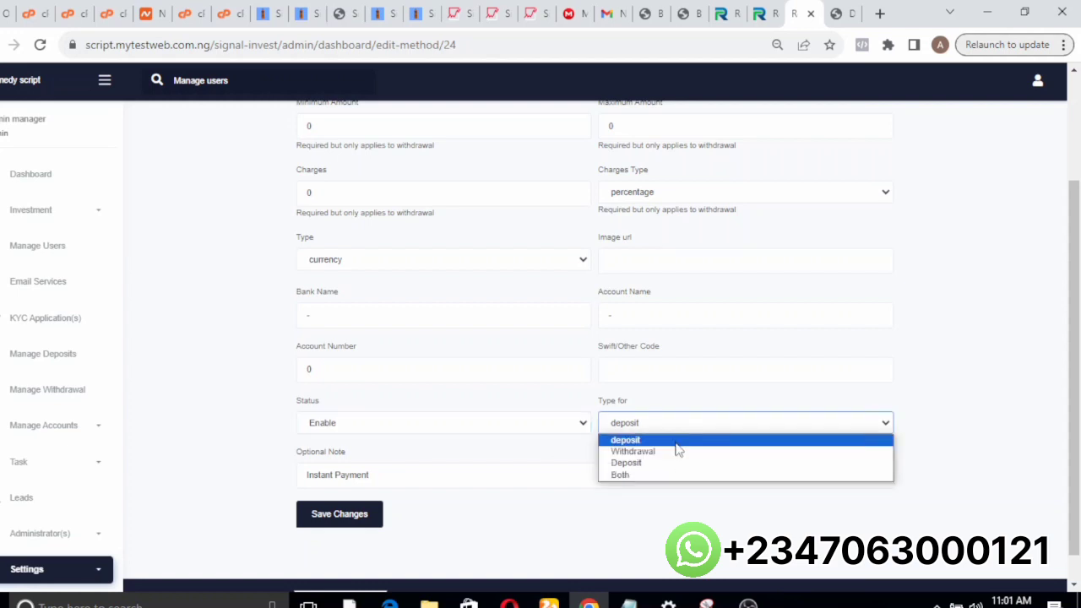
{"action": "left_click", "coordinate": [336, 524]}
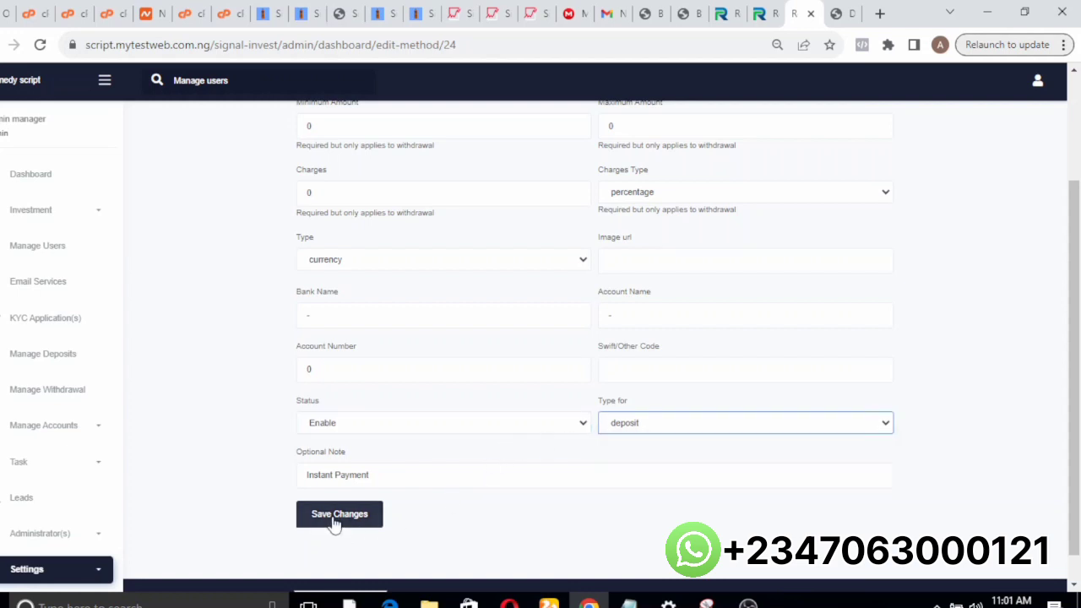
{"action": "left_click", "coordinate": [336, 524]}
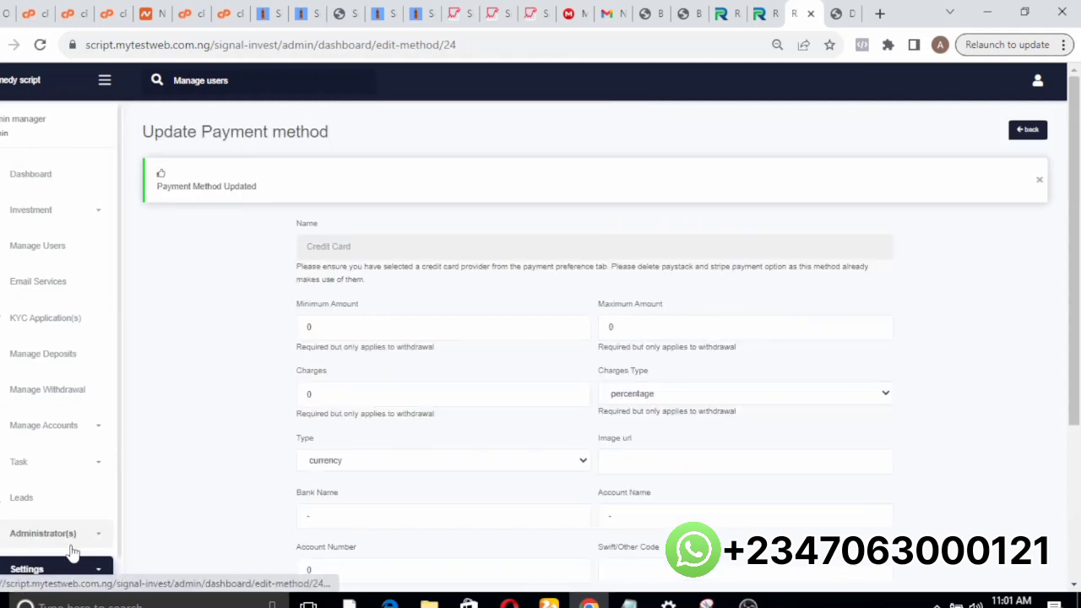
Step: Expand the Settings section in the admin sidebar
{"action": "scroll", "coordinate": [73, 550], "scroll_direction": "down", "scroll_amount": 1}
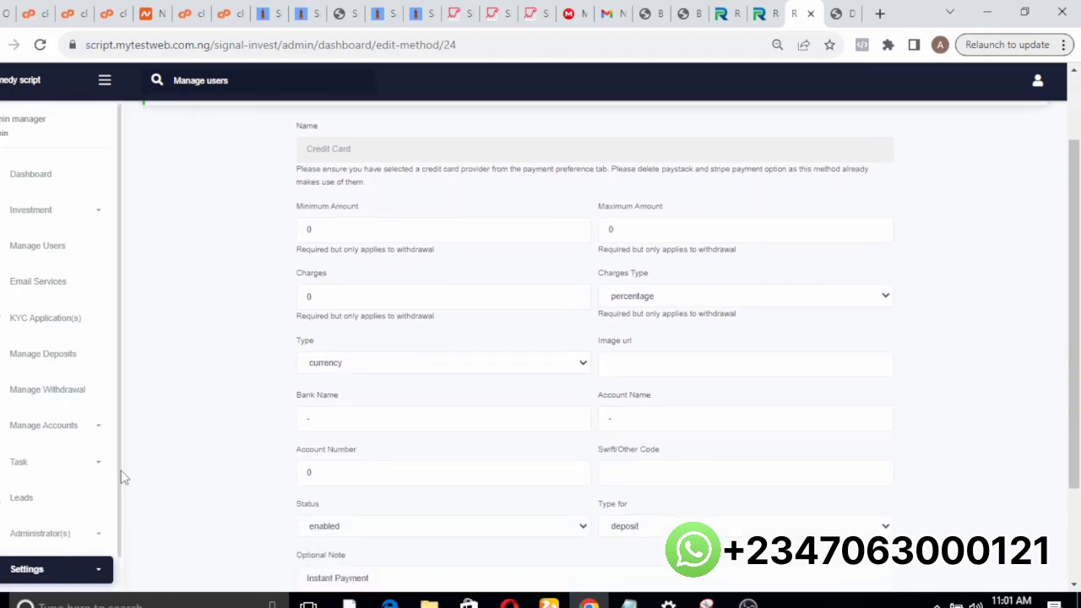
{"action": "scroll", "coordinate": [123, 478], "scroll_direction": "down", "scroll_amount": 1}
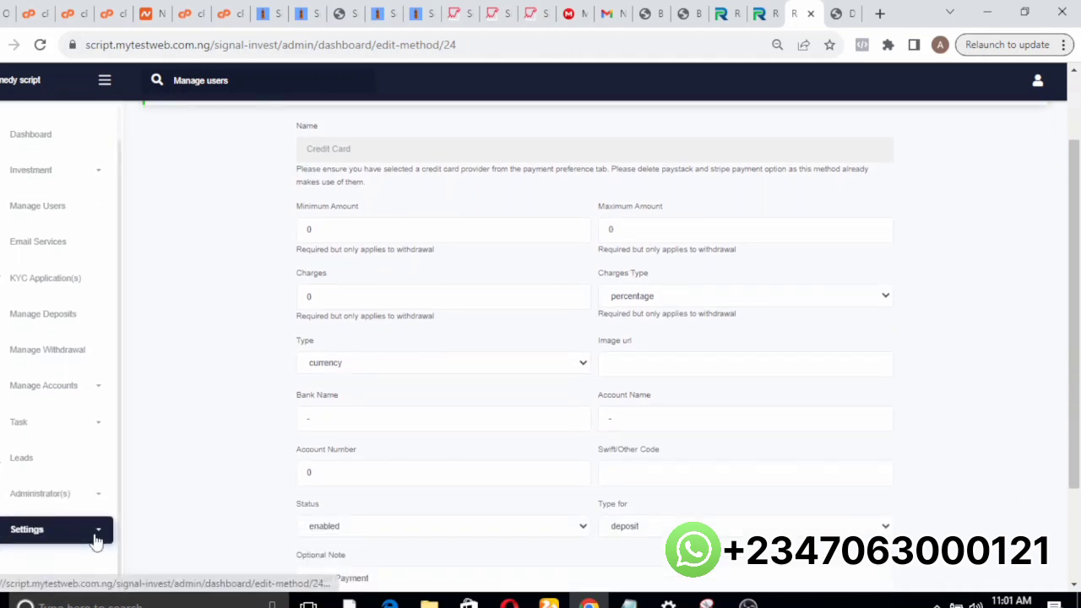
{"action": "left_click", "coordinate": [96, 537]}
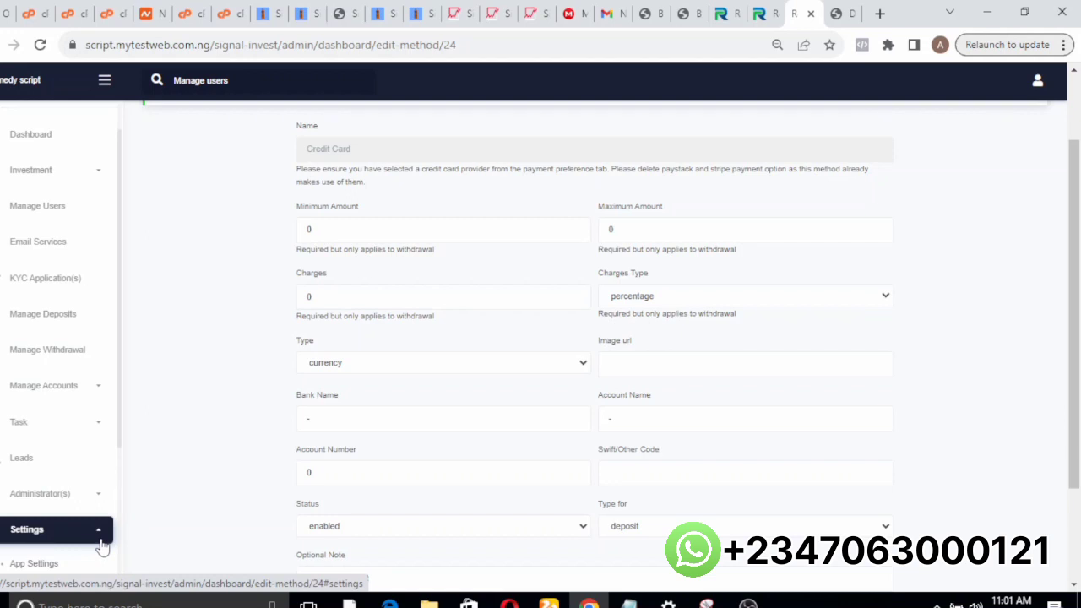
{"action": "scroll", "coordinate": [101, 547], "scroll_direction": "down", "scroll_amount": 4}
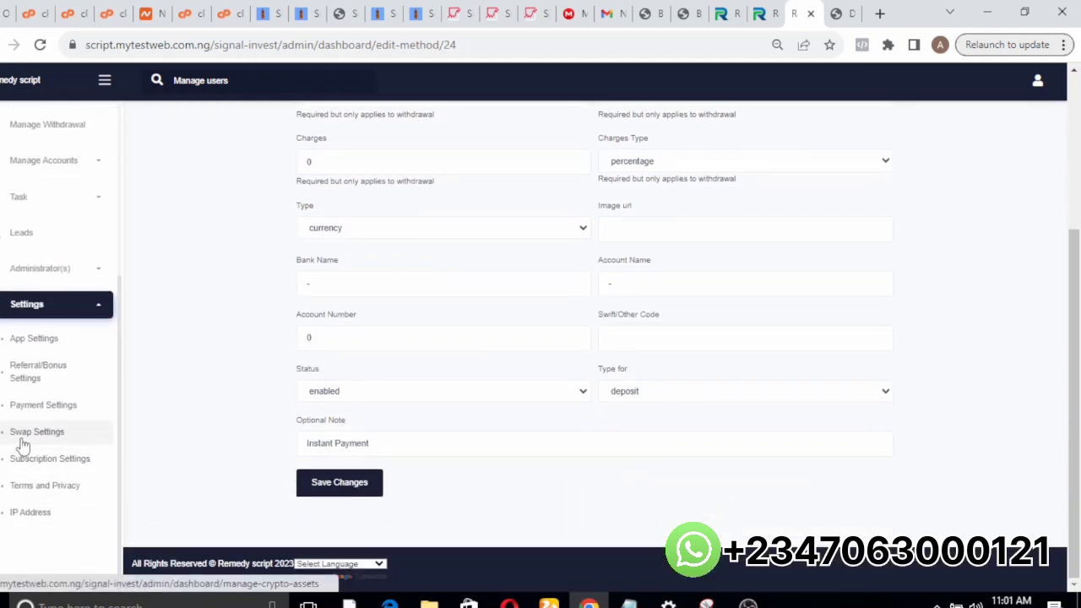
Step: Open the Bitcoin payment method's edit form from Payment Settings
{"action": "left_click", "coordinate": [23, 410]}
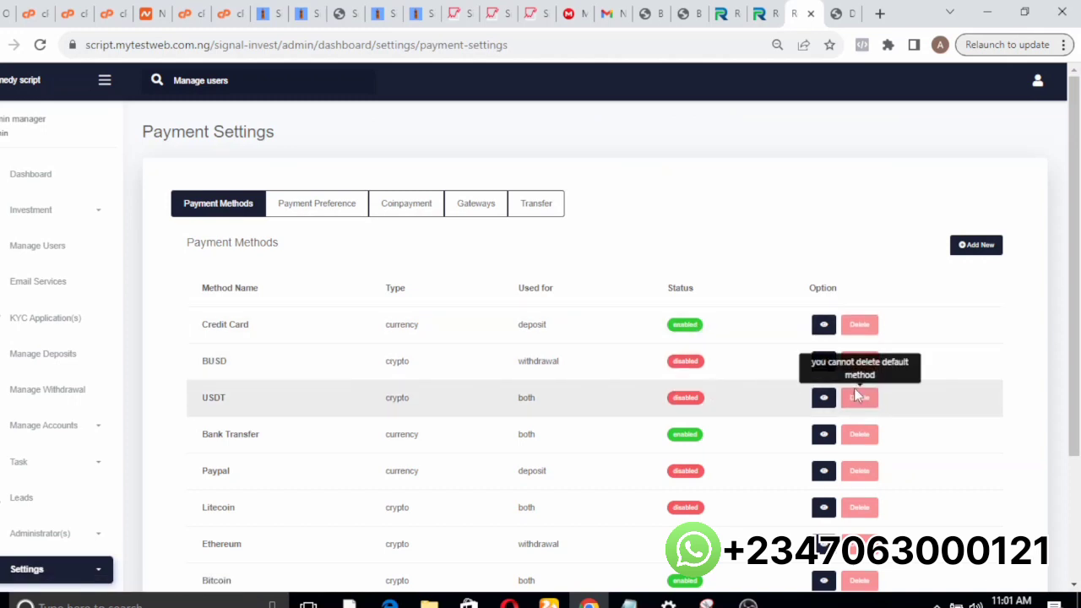
{"action": "scroll", "coordinate": [854, 390], "scroll_direction": "down", "scroll_amount": 1}
{"action": "scroll", "coordinate": [854, 395], "scroll_direction": "down", "scroll_amount": 2}
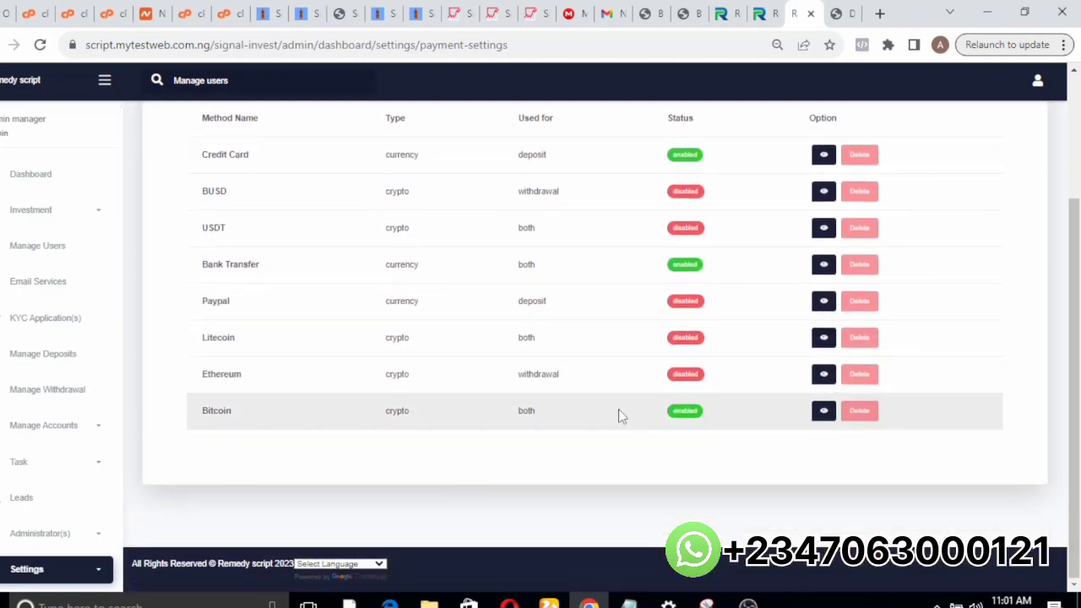
{"action": "left_click", "coordinate": [823, 412]}
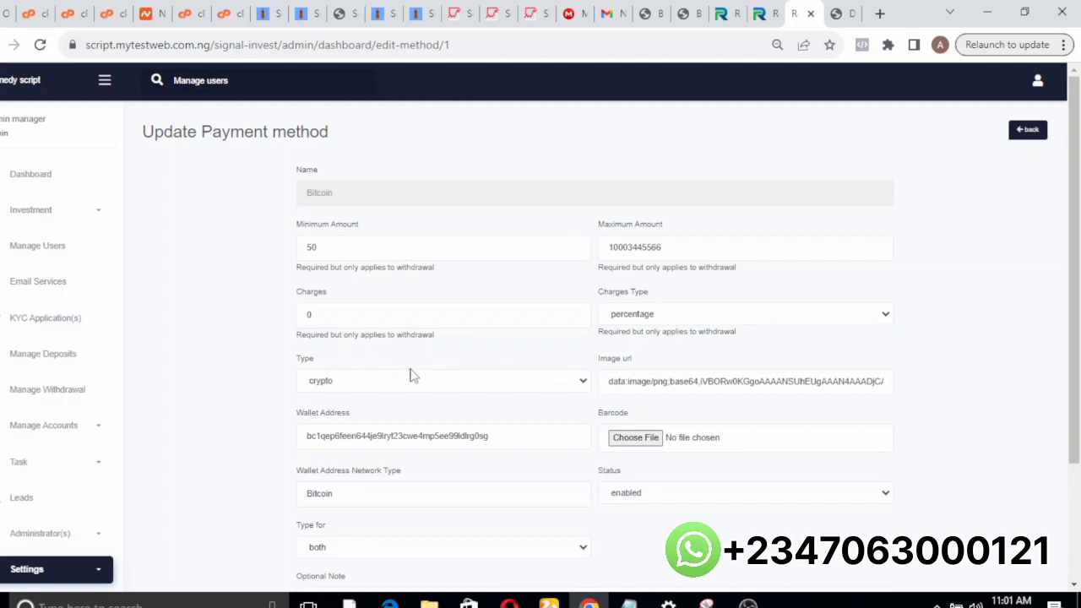
Step: Copy the Bitcoin deposit address from the user's $10,000 Make Payment page
{"action": "left_click", "coordinate": [507, 435]}
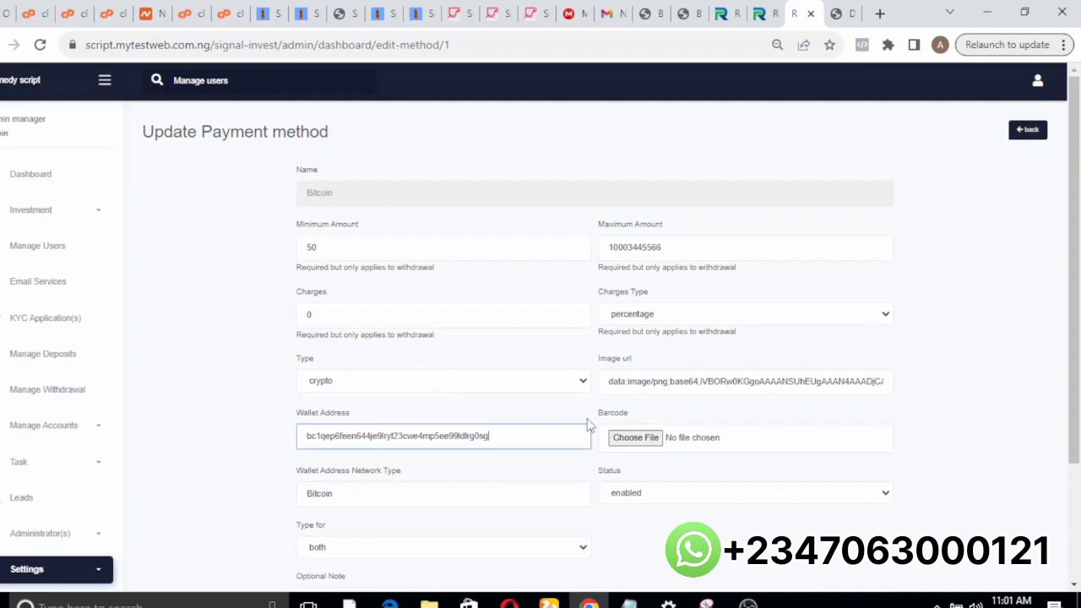
{"action": "left_click", "coordinate": [765, 14]}
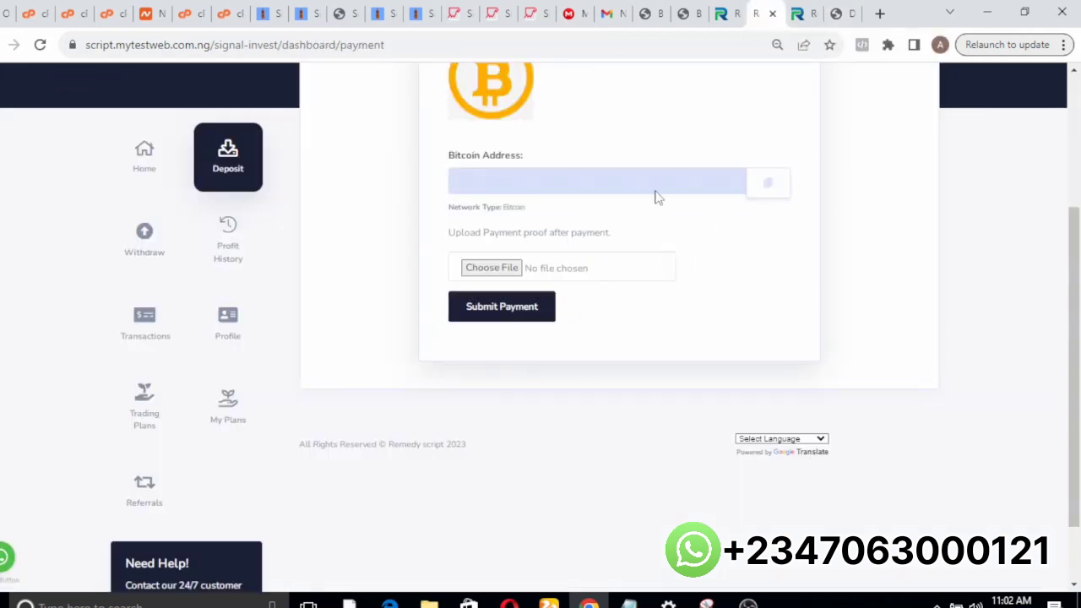
{"action": "left_click", "coordinate": [768, 183]}
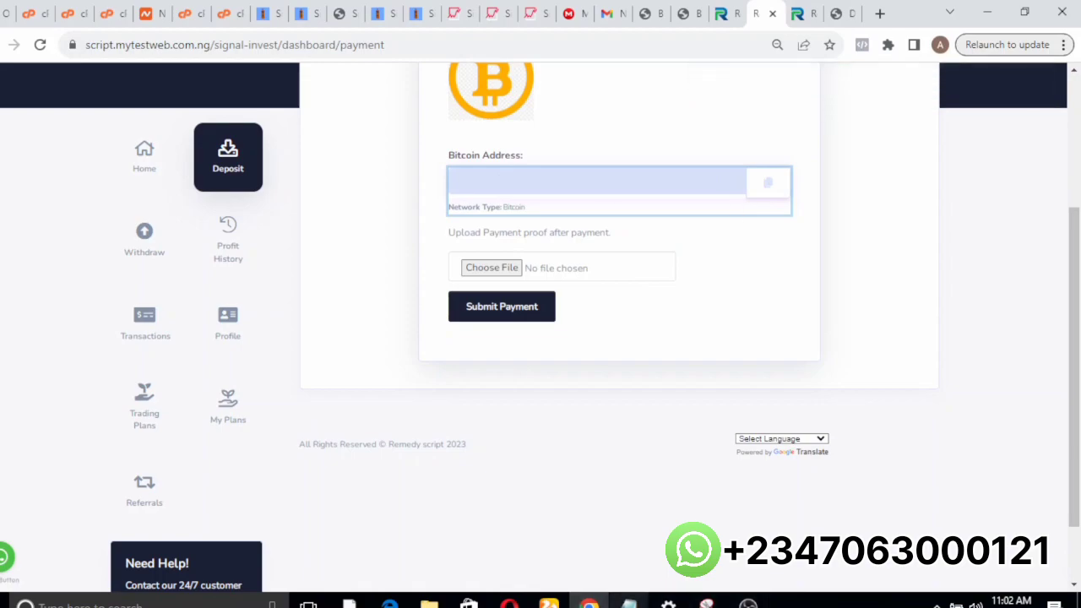
Step: Paste the copied address into Notepad to check it, then erase it
{"action": "mouse_move", "coordinate": [629, 603]}
{"action": "left_click", "coordinate": [571, 577]}
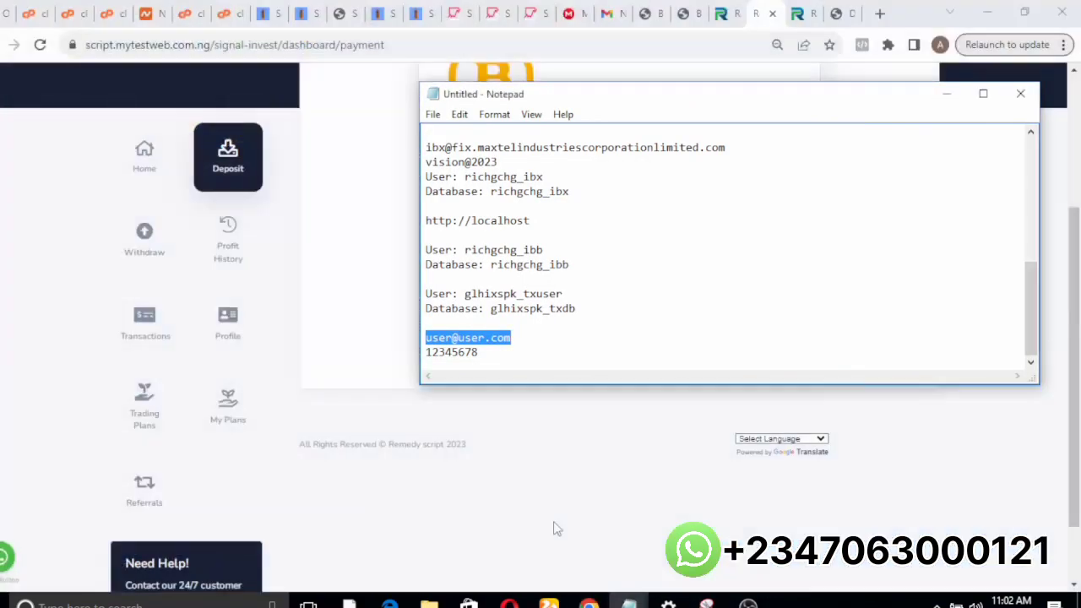
{"action": "left_click", "coordinate": [551, 348]}
{"action": "key", "text": "Return"}
{"action": "key", "text": "Return"}
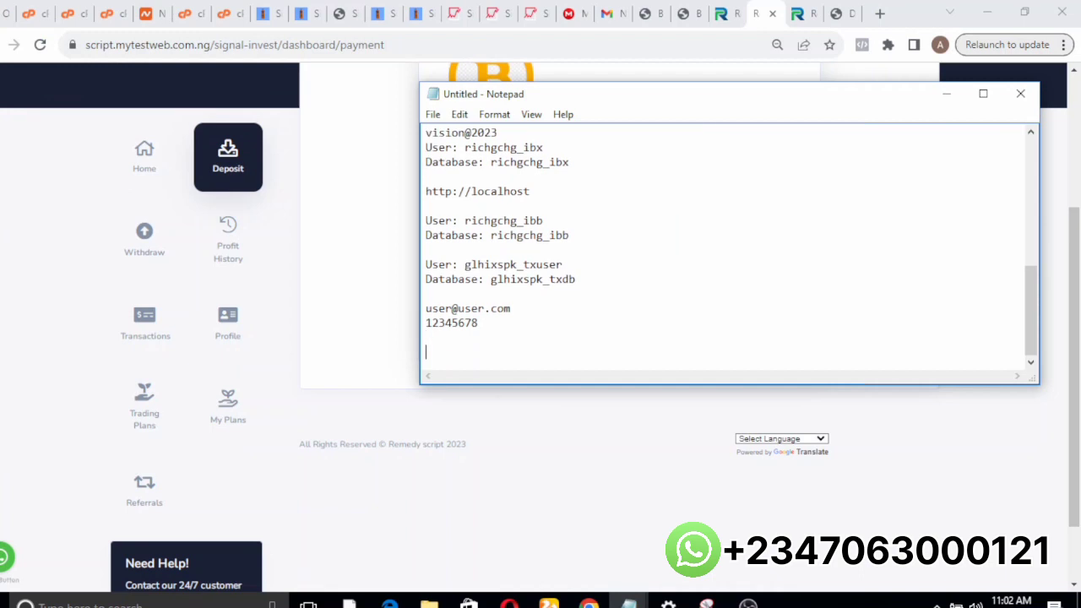
{"action": "key", "text": "ctrl+v"}
{"action": "key", "text": "BackSpace"}
{"action": "key", "text": "BackSpace"}
{"action": "key", "text": "BackSpace"}
{"action": "key", "text": "BackSpace"}
{"action": "key", "text": "BackSpace"}
{"action": "key", "text": "BackSpace"}
{"action": "key", "text": "BackSpace"}
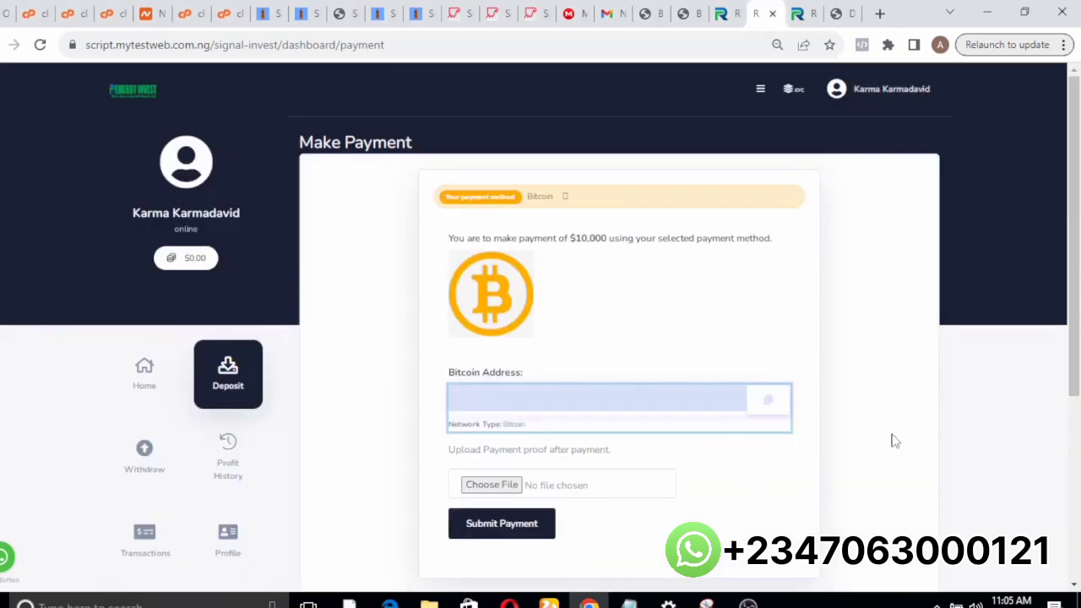
{"action": "scroll", "coordinate": [783, 369], "scroll_direction": "down", "scroll_amount": 1}
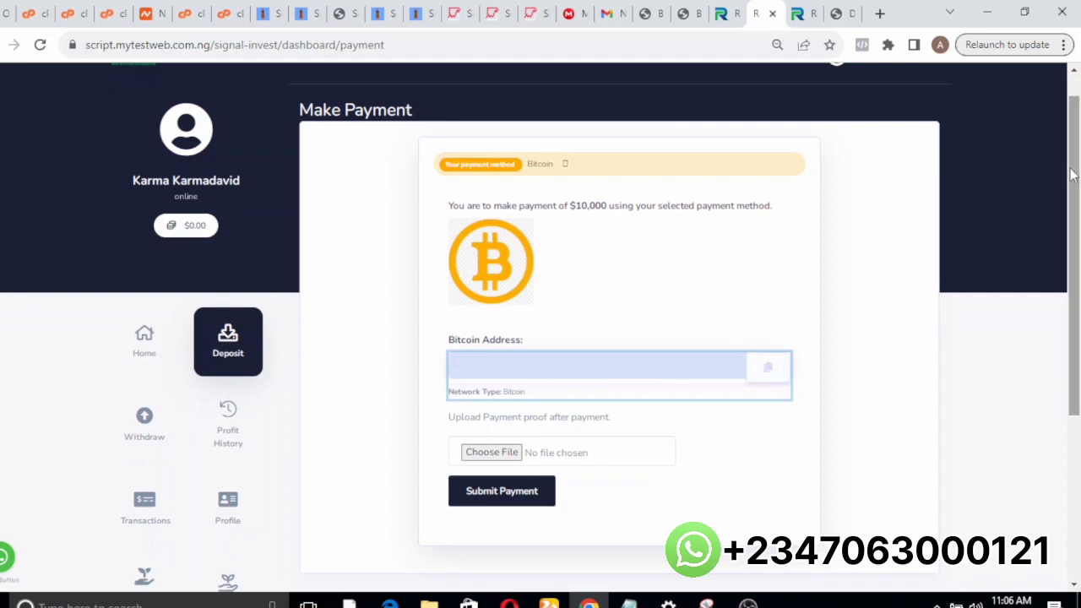
{"action": "left_click_drag", "start_coordinate": [1071, 174], "coordinate": [1001, 169]}
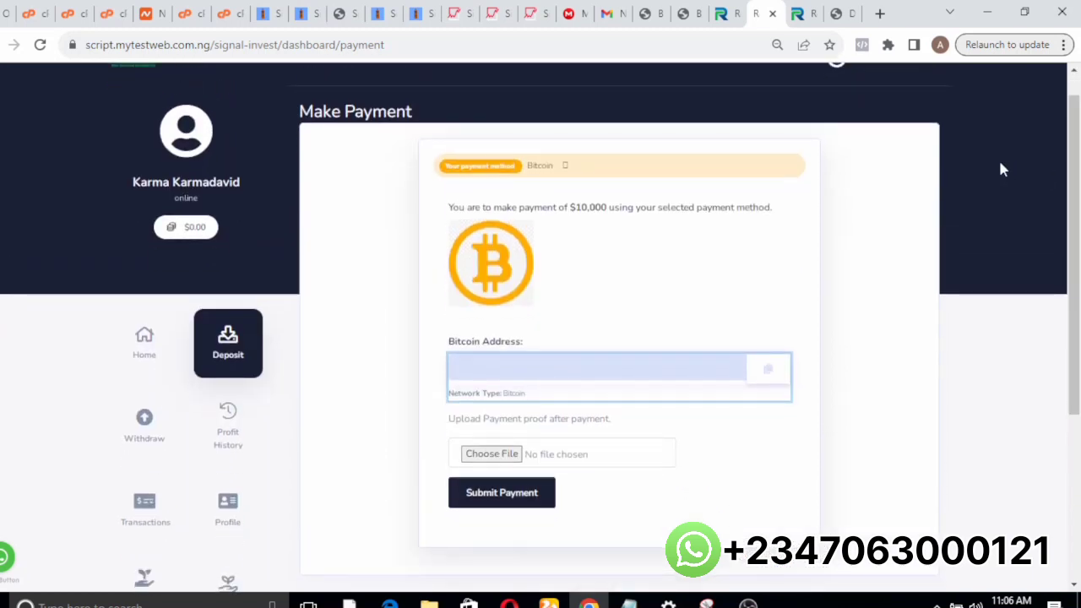
Step: Attach cjayp.webp from Downloads as payment proof and submit the Bitcoin deposit
{"action": "left_click", "coordinate": [510, 454]}
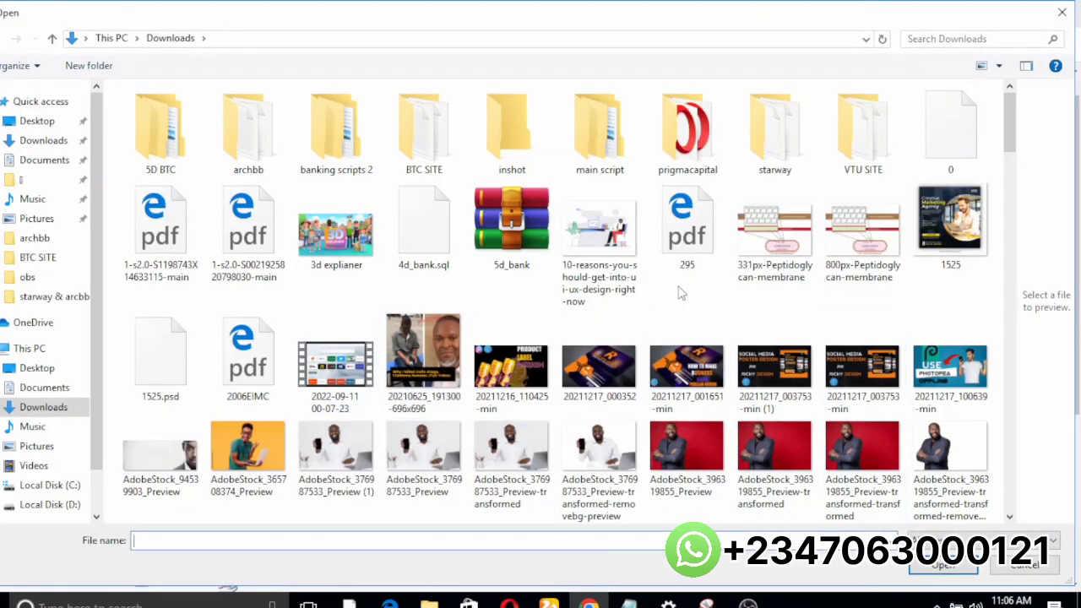
{"action": "left_click_drag", "start_coordinate": [1009, 145], "coordinate": [1017, 219]}
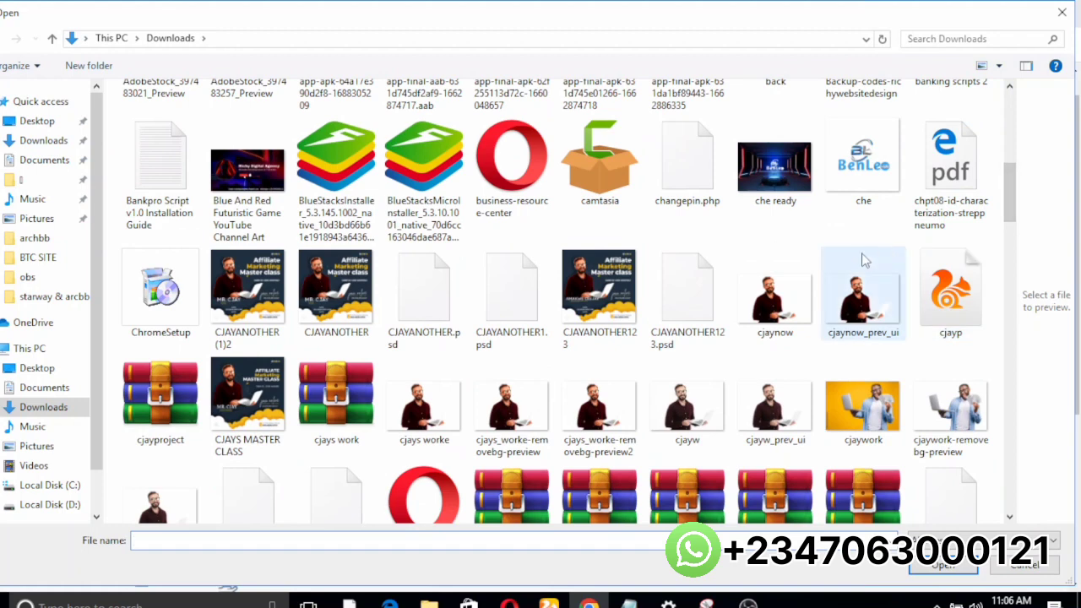
{"action": "left_click", "coordinate": [943, 301]}
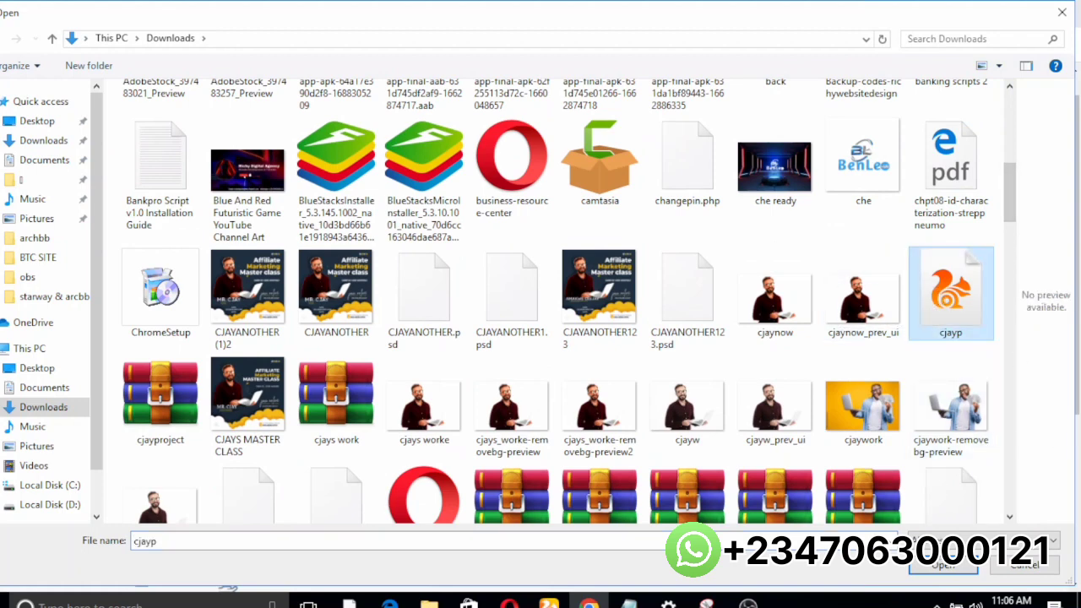
{"action": "left_click", "coordinate": [942, 565]}
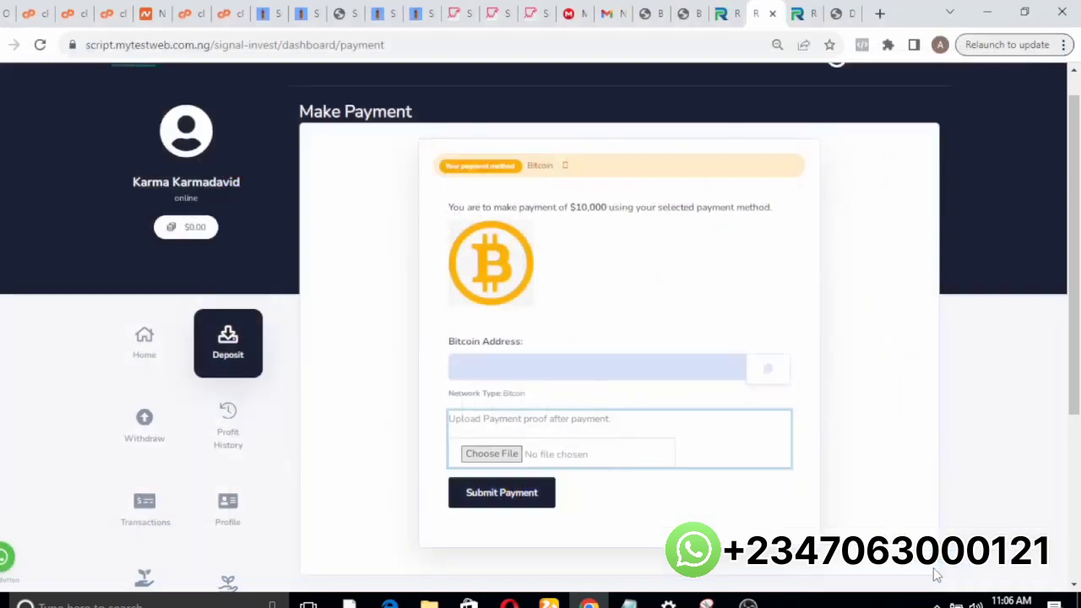
{"action": "left_click", "coordinate": [516, 504]}
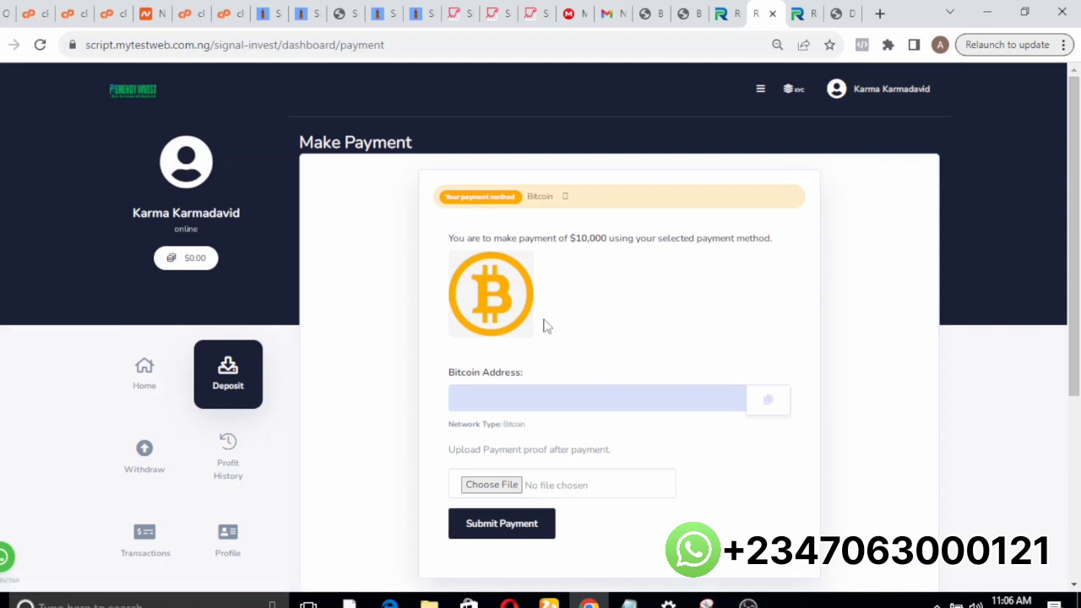
Step: In the admin tab, open Manage Deposits to see the processed $5,000 Express Deposit
{"action": "left_click_drag", "start_coordinate": [1070, 260], "coordinate": [1062, 362]}
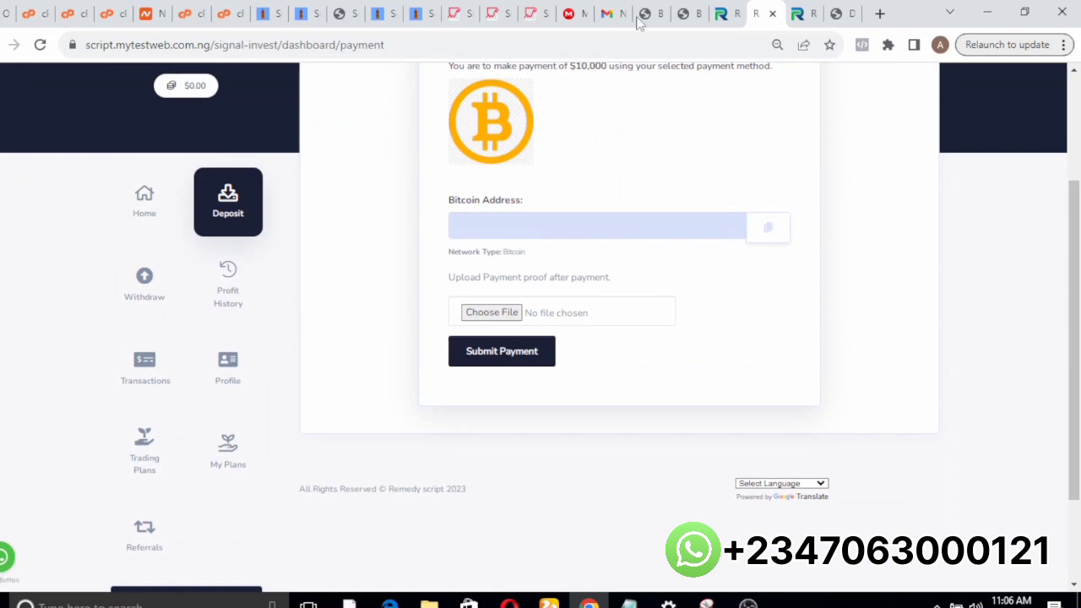
{"action": "left_click", "coordinate": [790, 15]}
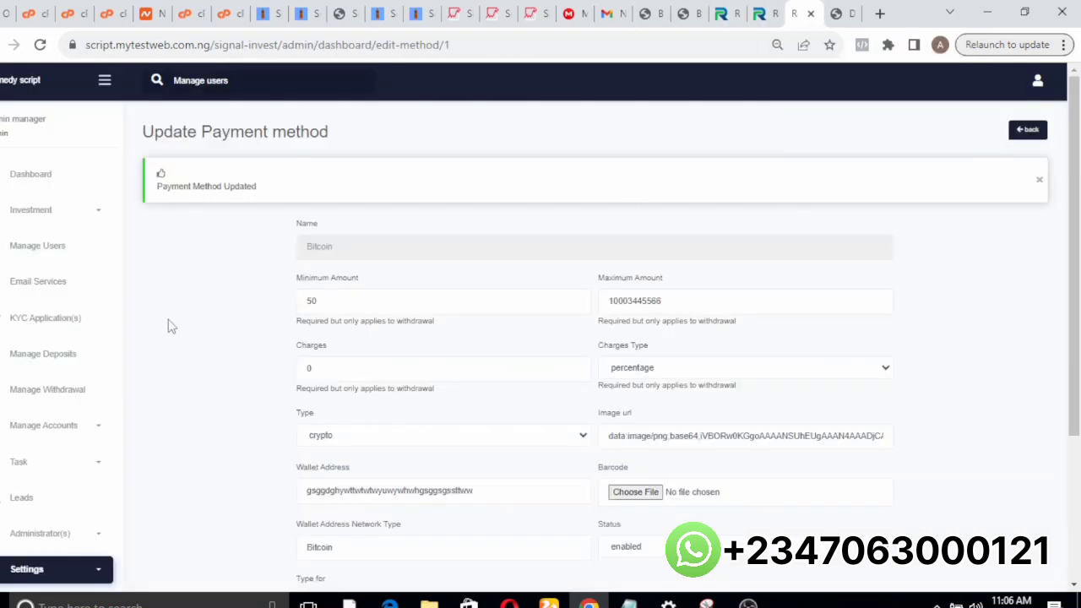
{"action": "scroll", "coordinate": [1062, 321], "scroll_direction": "down", "scroll_amount": 3}
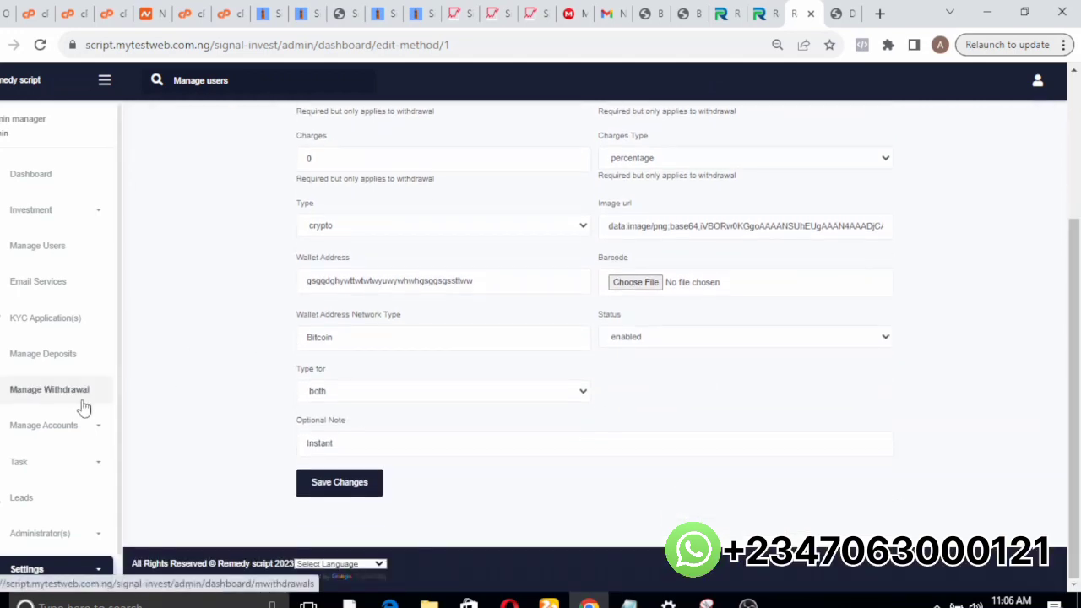
{"action": "left_click", "coordinate": [59, 362]}
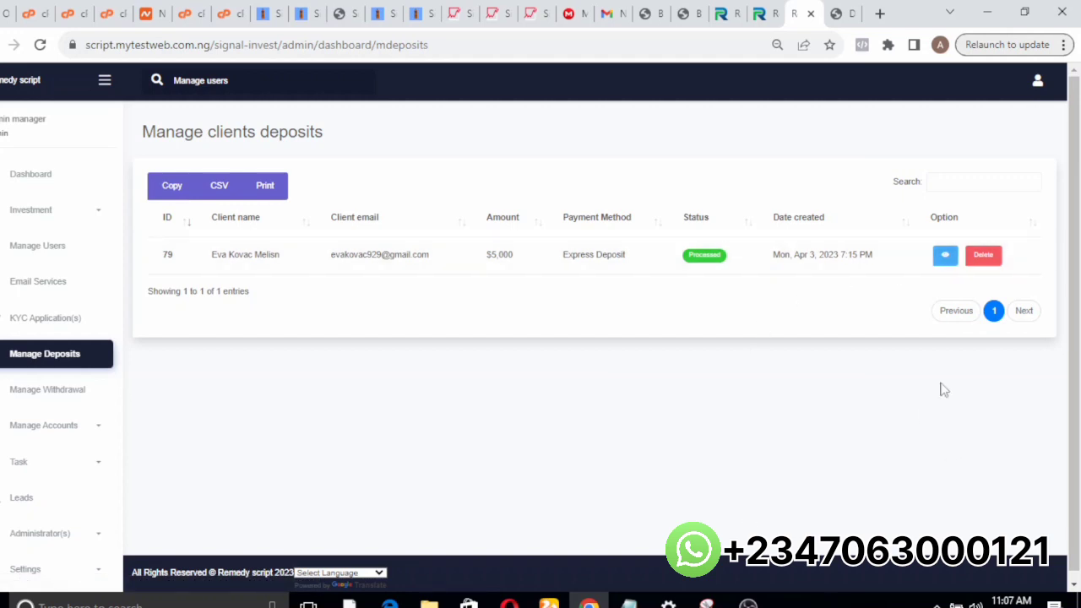
Step: Open Settings > App Settings to view the Module options
{"action": "left_click_drag", "start_coordinate": [1073, 416], "coordinate": [1068, 497]}
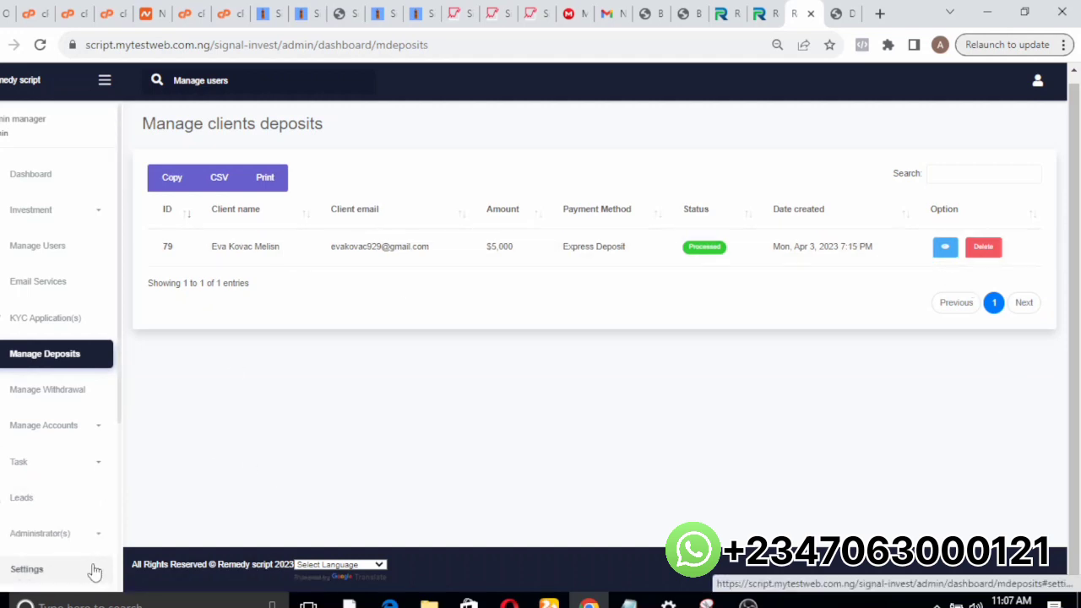
{"action": "scroll", "coordinate": [95, 571], "scroll_direction": "down", "scroll_amount": 1}
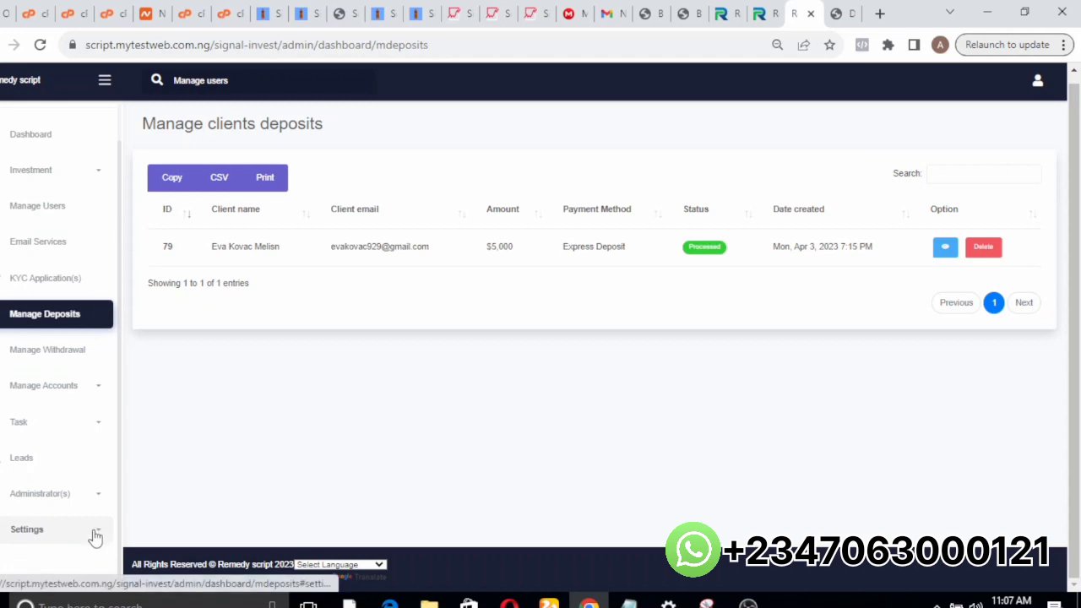
{"action": "left_click", "coordinate": [95, 537]}
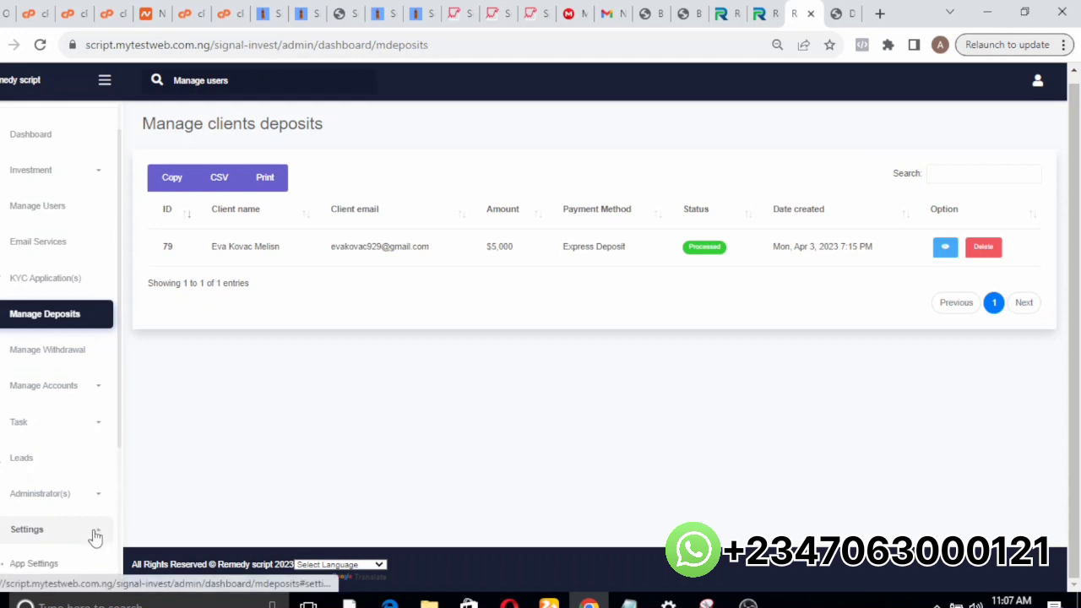
{"action": "scroll", "coordinate": [96, 537], "scroll_direction": "down", "scroll_amount": 6}
{"action": "scroll", "coordinate": [95, 537], "scroll_direction": "up", "scroll_amount": 2}
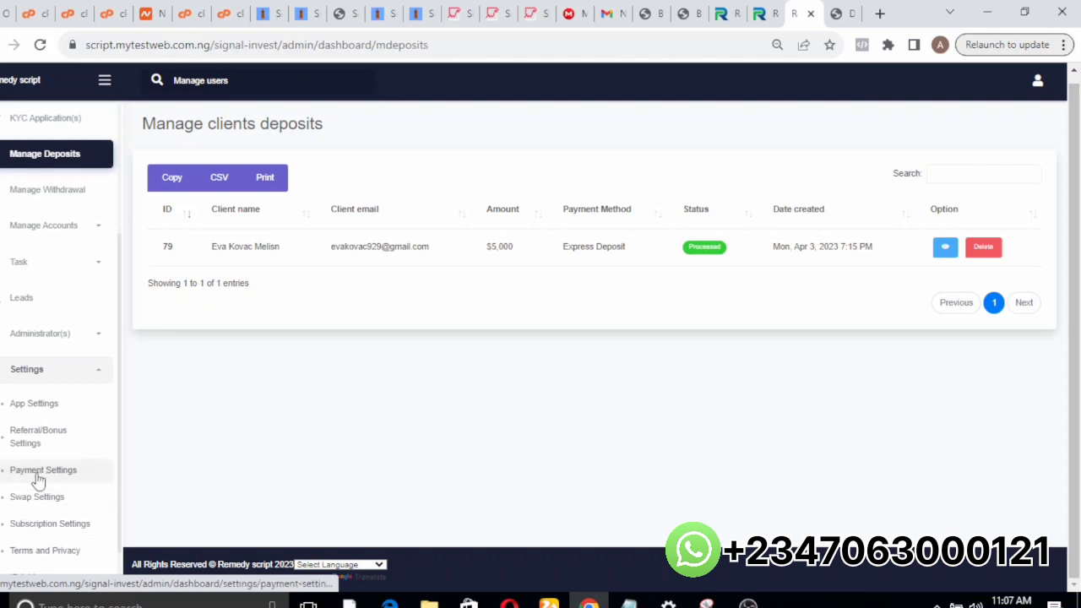
{"action": "left_click", "coordinate": [36, 419]}
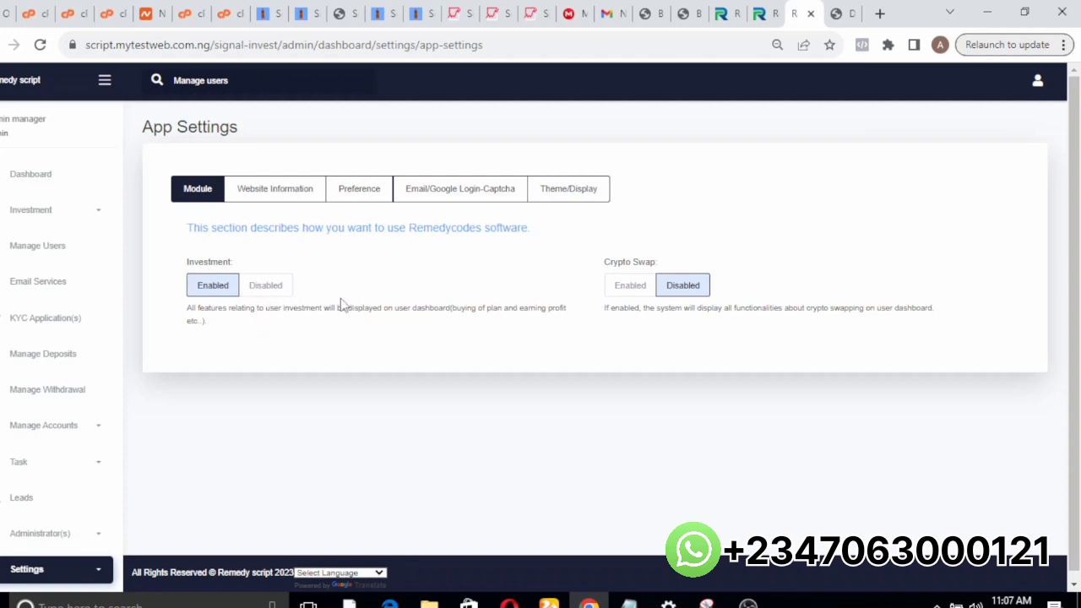
{"action": "left_click", "coordinate": [639, 286]}
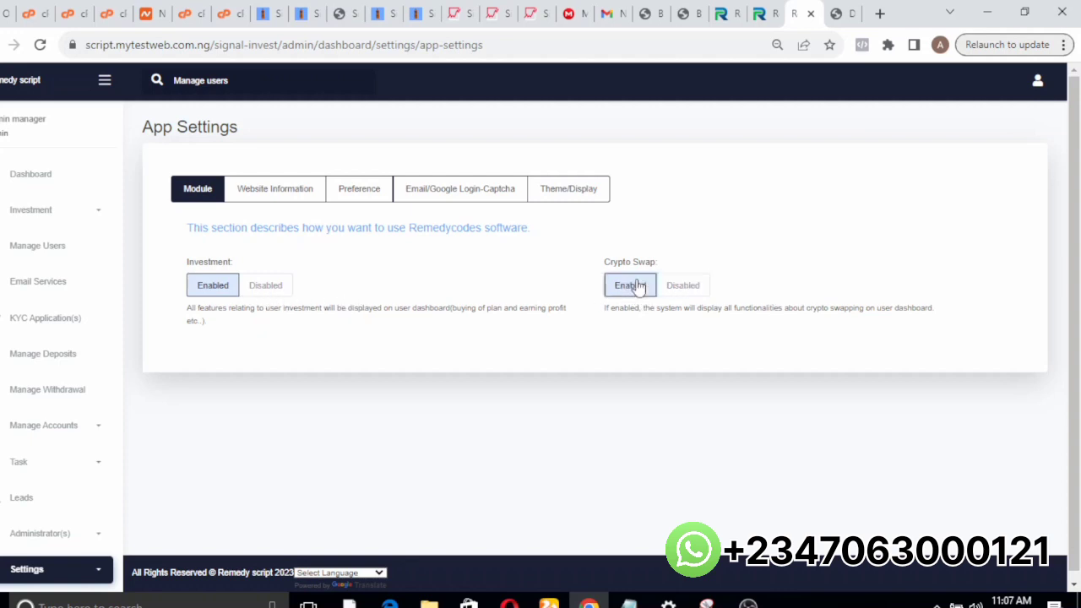
{"action": "left_click", "coordinate": [671, 287]}
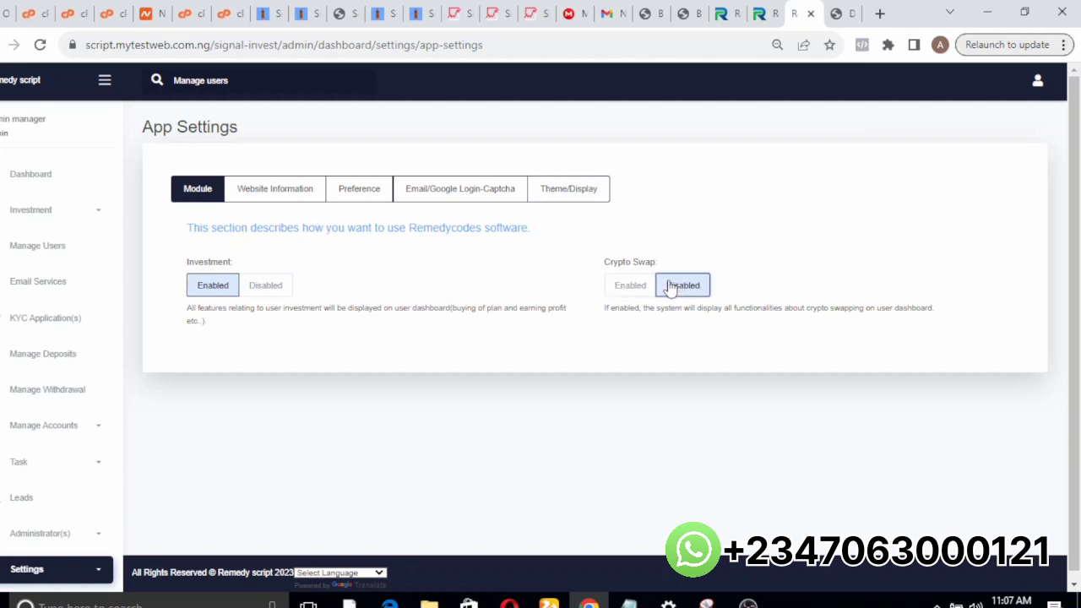
{"action": "left_click", "coordinate": [247, 194]}
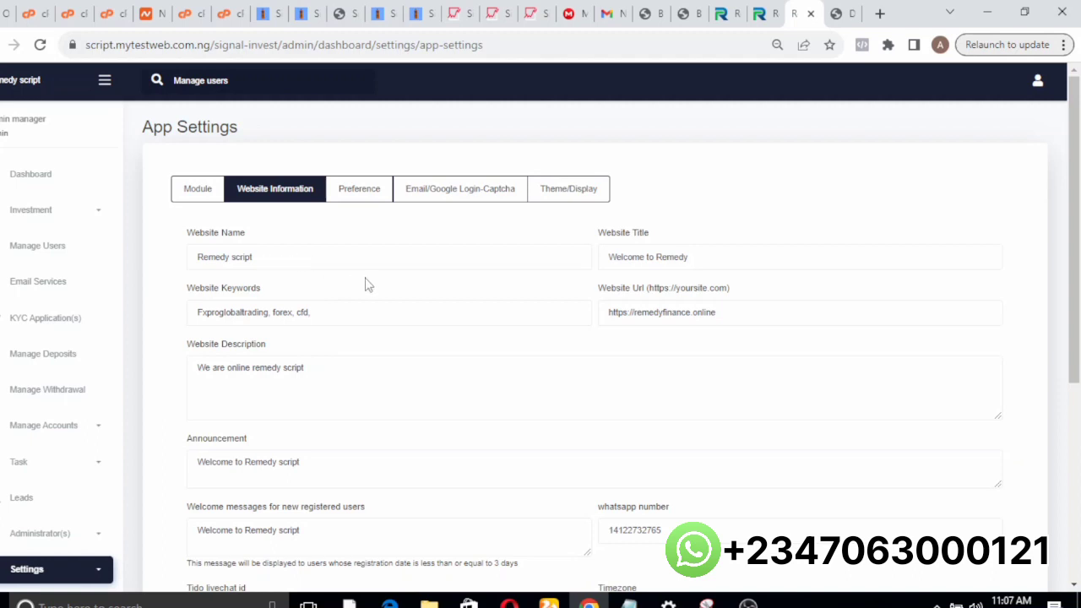
{"action": "scroll", "coordinate": [367, 284], "scroll_direction": "down", "scroll_amount": 1}
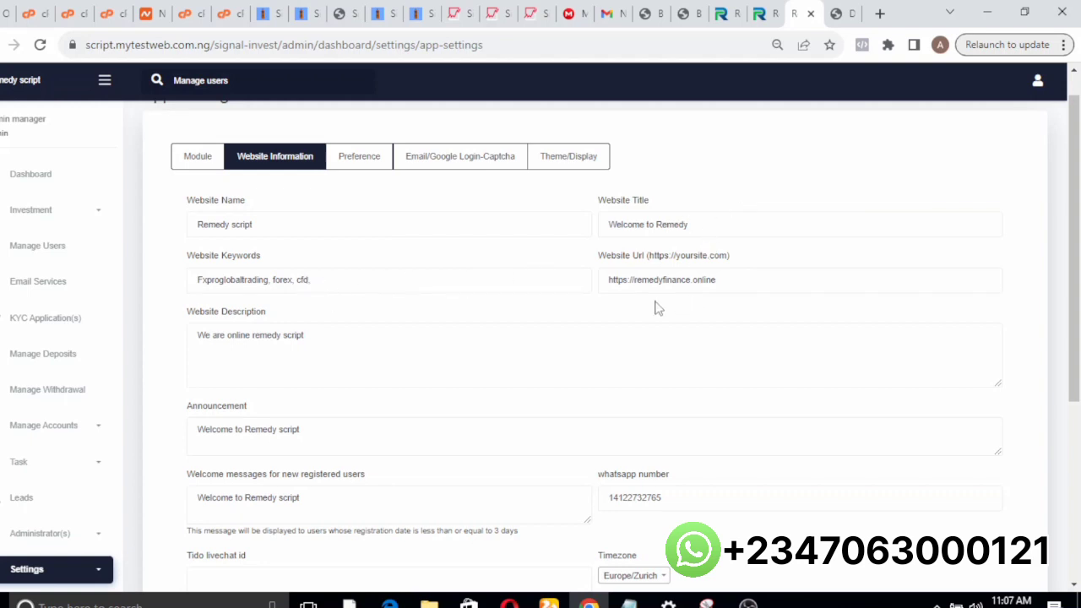
{"action": "left_click", "coordinate": [714, 282]}
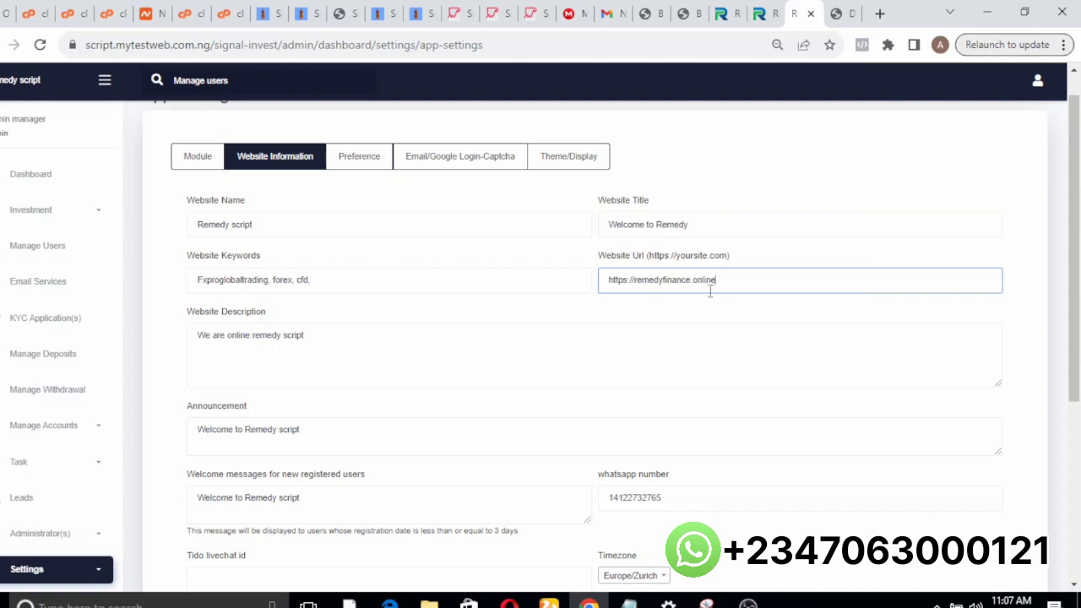
{"action": "left_click", "coordinate": [249, 327]}
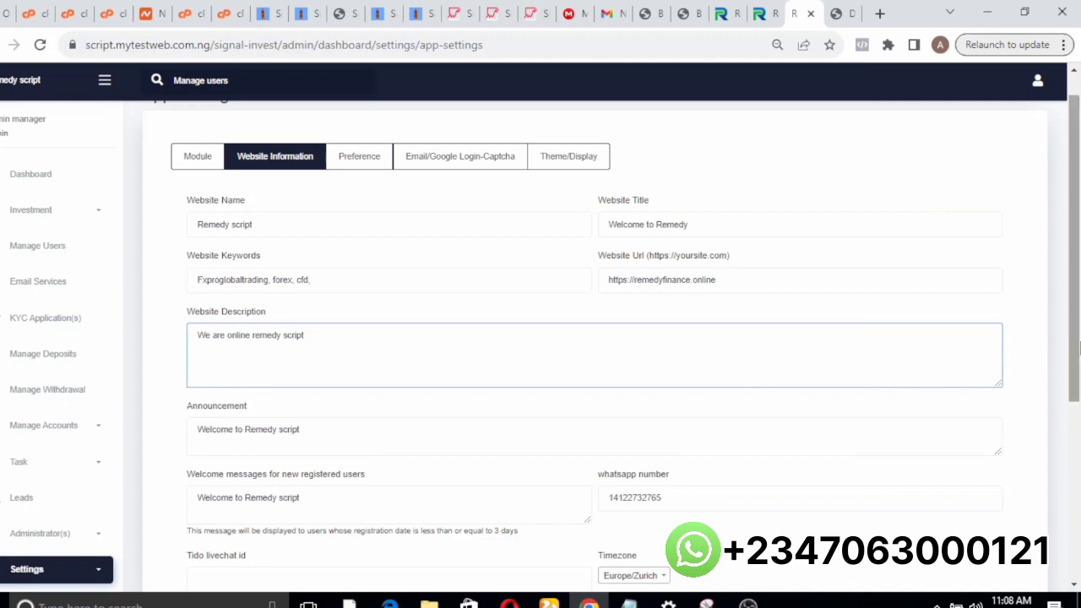
{"action": "scroll", "coordinate": [591, 363], "scroll_direction": "down", "scroll_amount": 1}
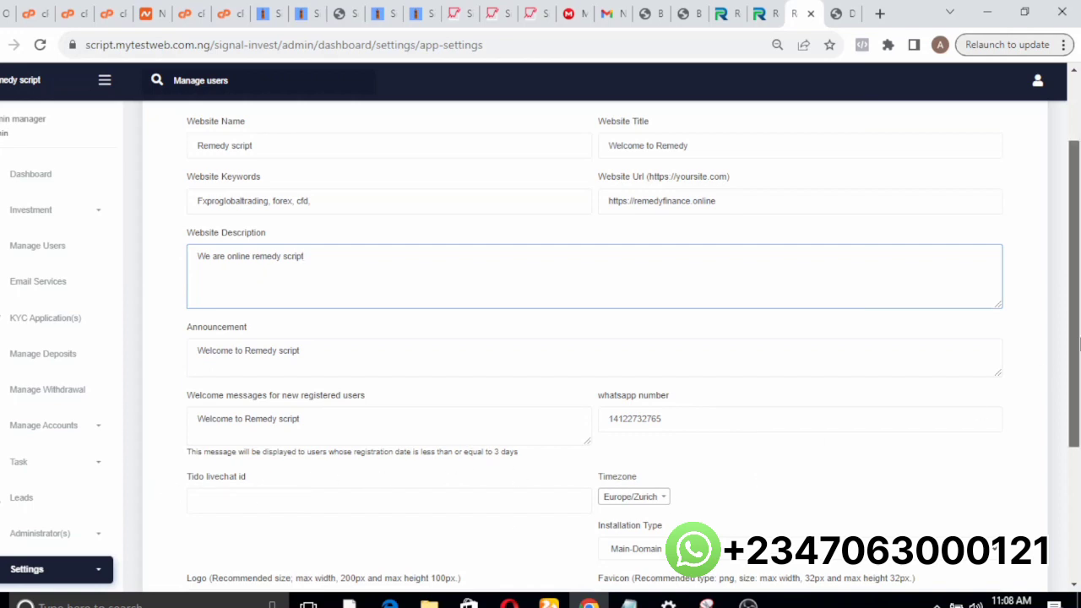
Step: Leave timezone Europe/Zurich and installation type Main-Domain unchanged, then expand the Settings sidebar section
{"action": "scroll", "coordinate": [1078, 345], "scroll_direction": "down", "scroll_amount": 3}
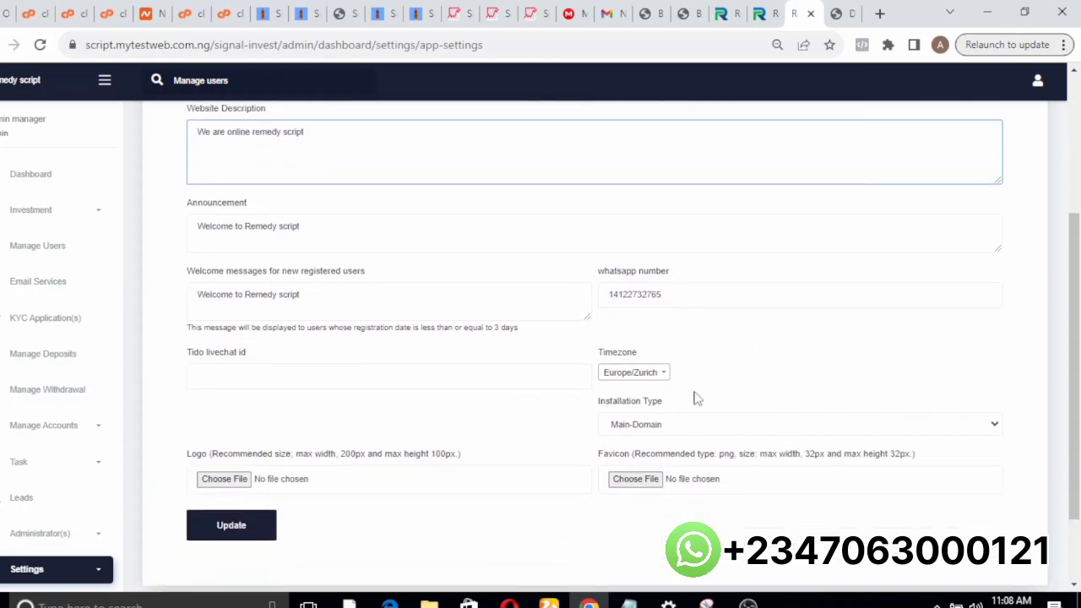
{"action": "left_click", "coordinate": [655, 376]}
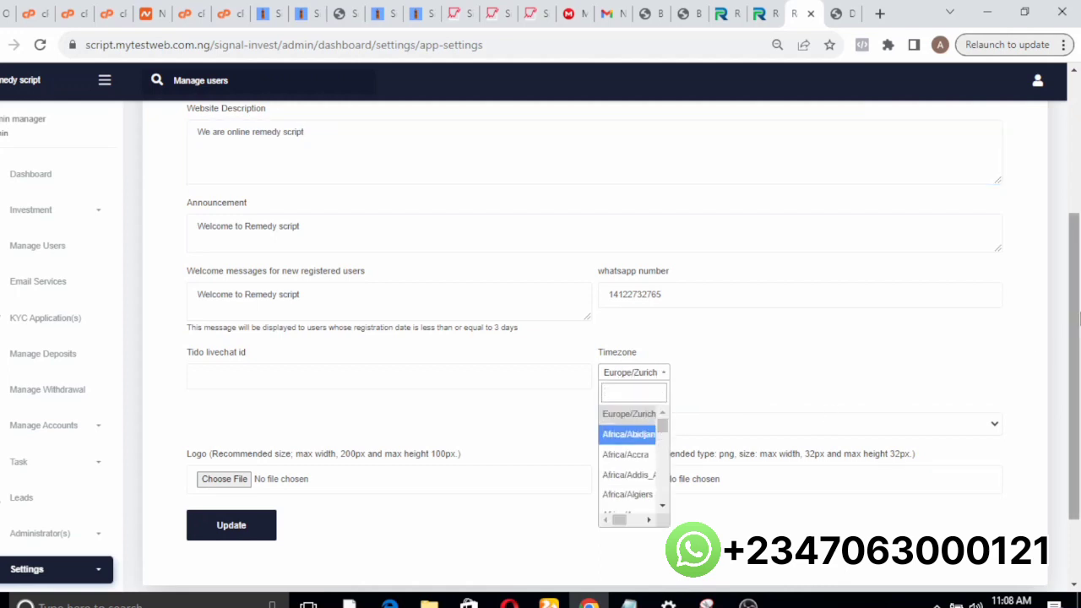
{"action": "left_click", "coordinate": [957, 374]}
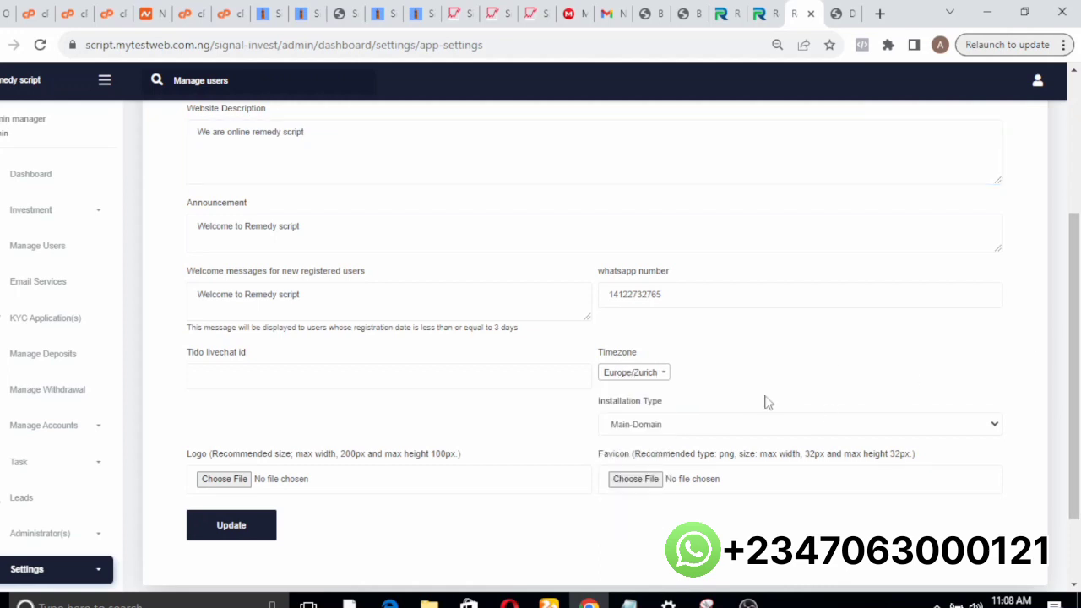
{"action": "left_click", "coordinate": [732, 430]}
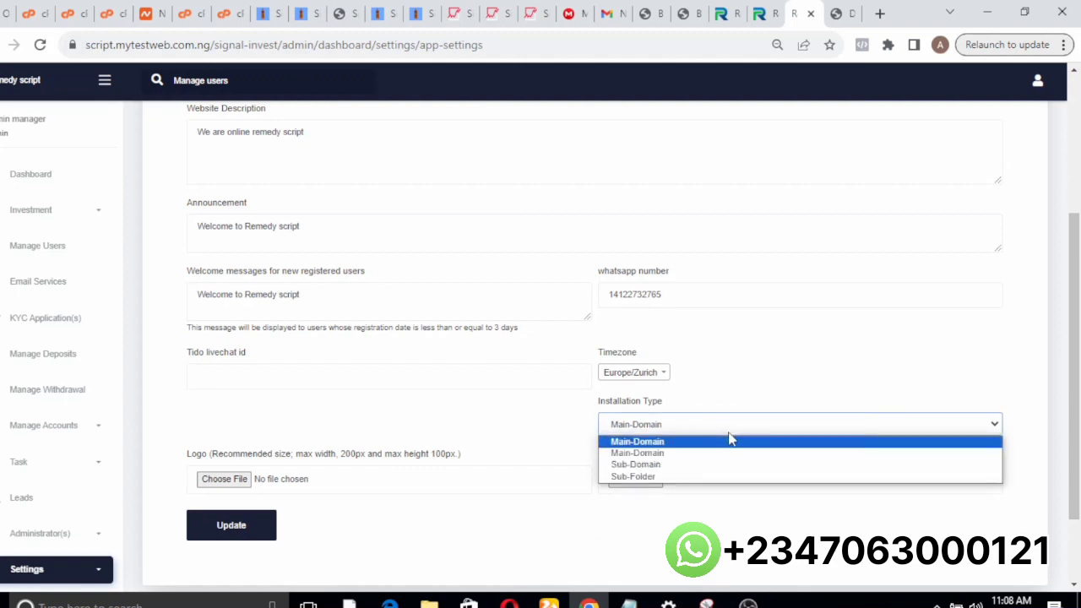
{"action": "left_click", "coordinate": [731, 440]}
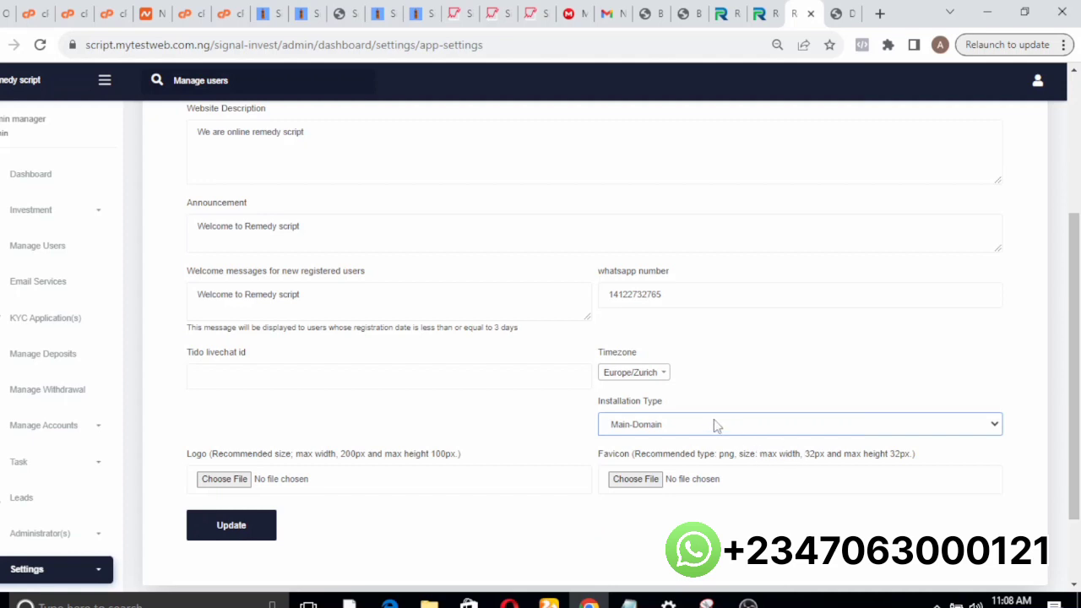
{"action": "left_click", "coordinate": [706, 430]}
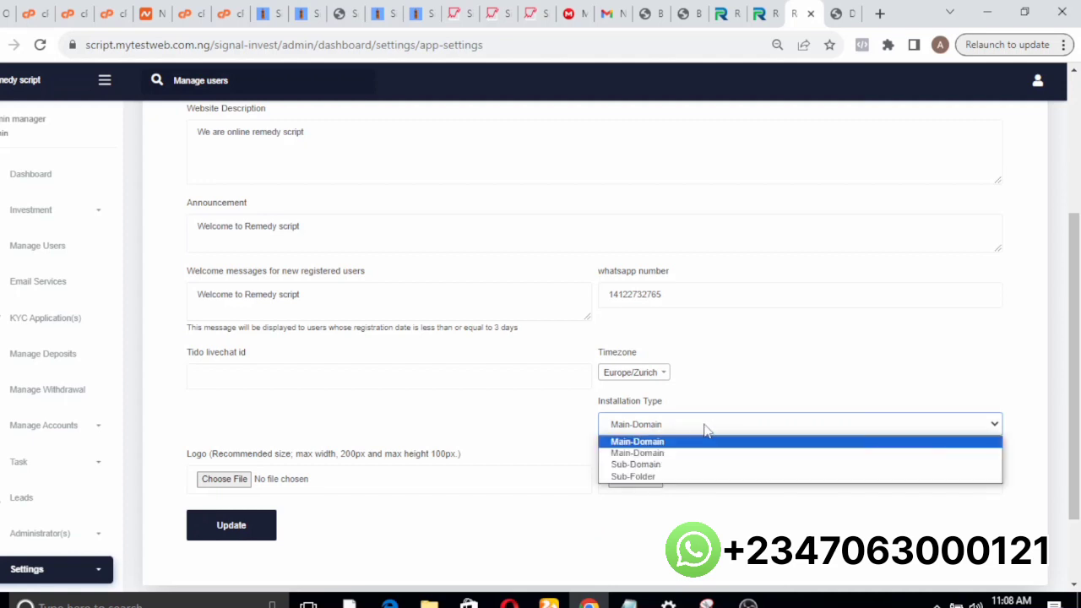
{"action": "left_click", "coordinate": [751, 380]}
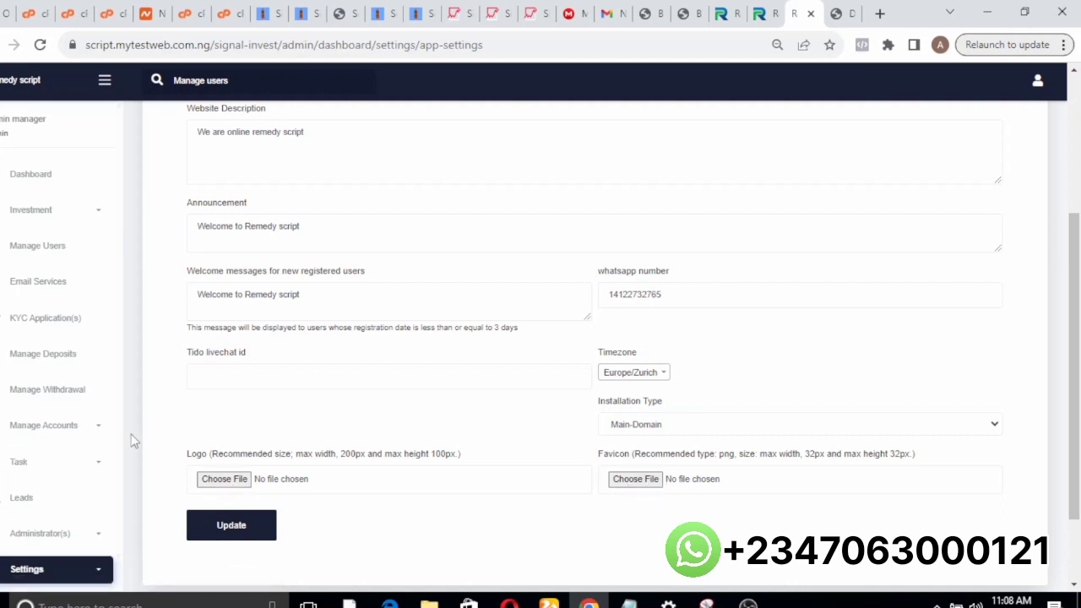
{"action": "scroll", "coordinate": [1074, 355], "scroll_direction": "down", "scroll_amount": 2}
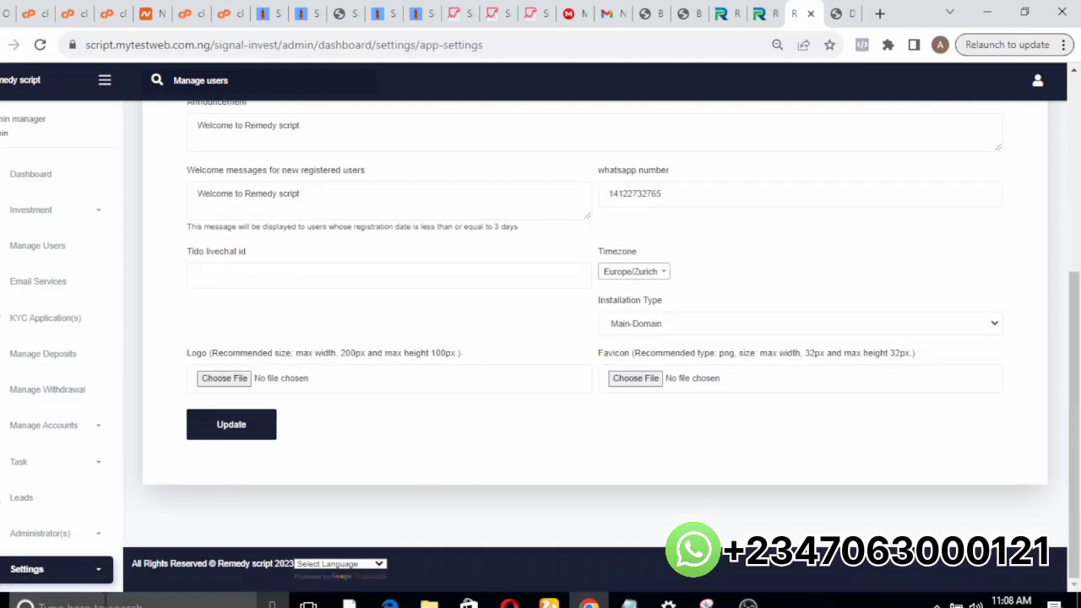
{"action": "left_click", "coordinate": [112, 571]}
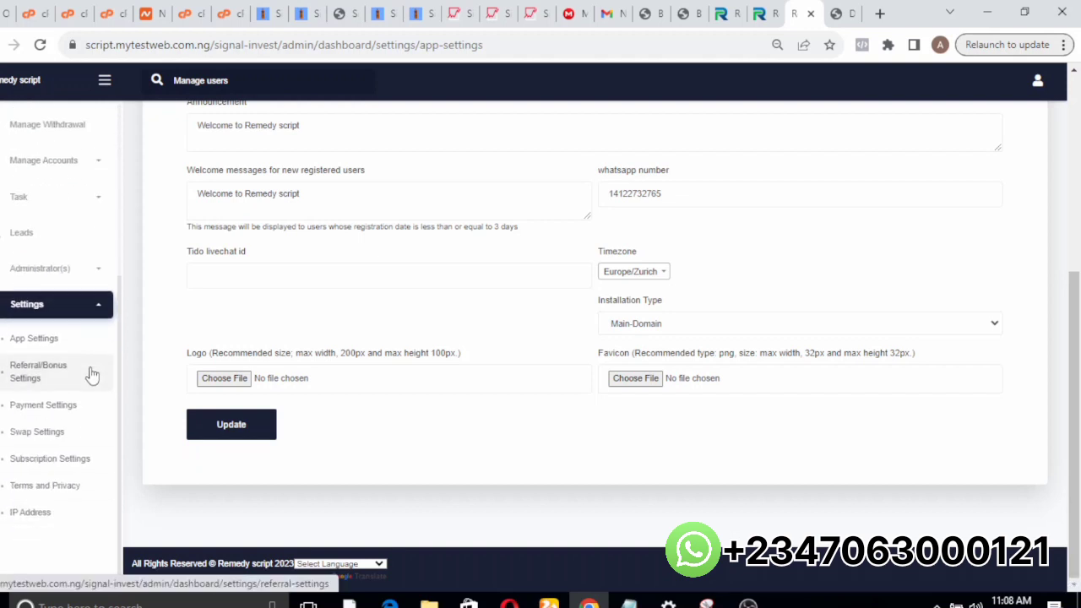
Step: In Preference settings, keep currency $ and toggle the announcement off and back on
{"action": "left_click_drag", "start_coordinate": [1075, 283], "coordinate": [1075, 87]}
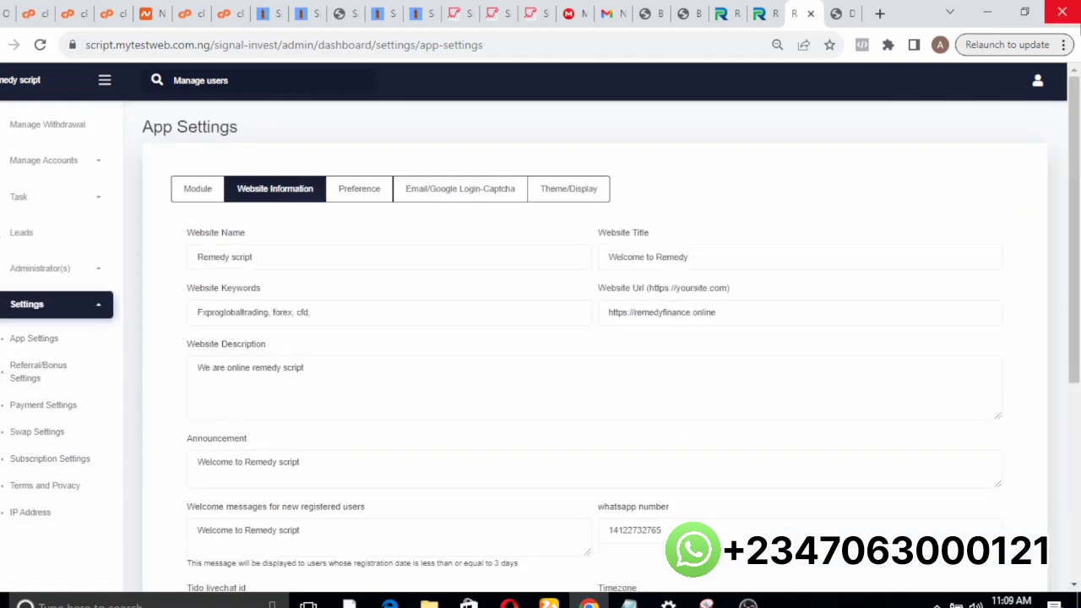
{"action": "left_click", "coordinate": [359, 193]}
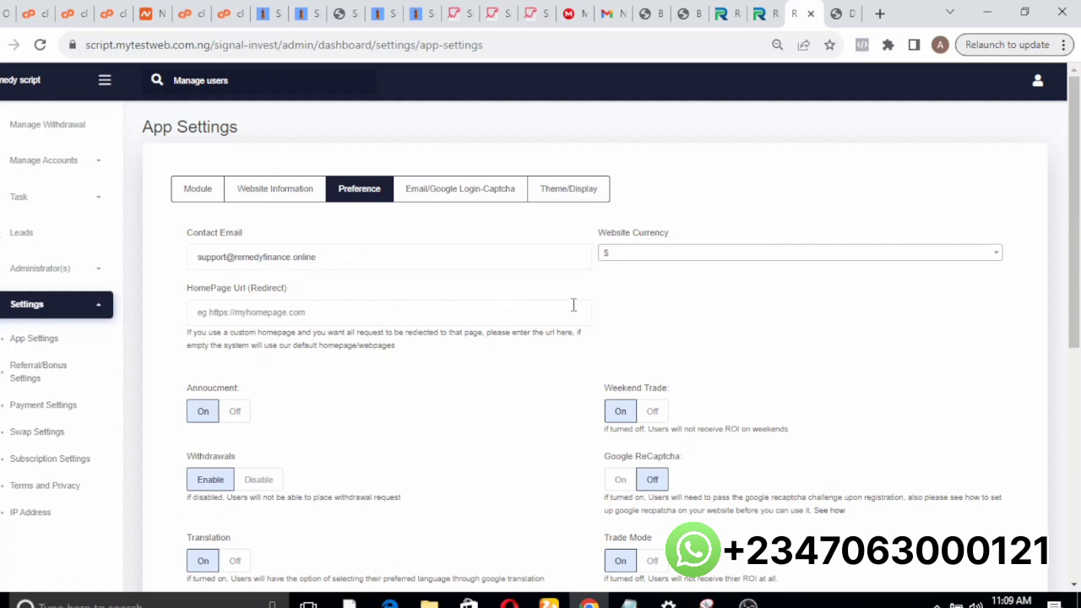
{"action": "left_click", "coordinate": [734, 254]}
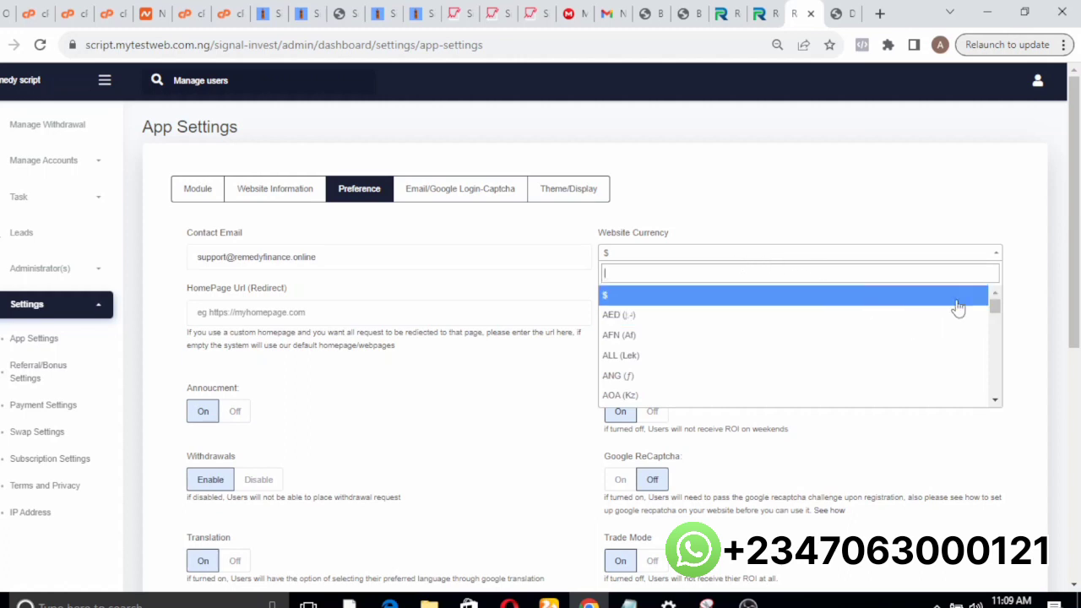
{"action": "left_click", "coordinate": [893, 203]}
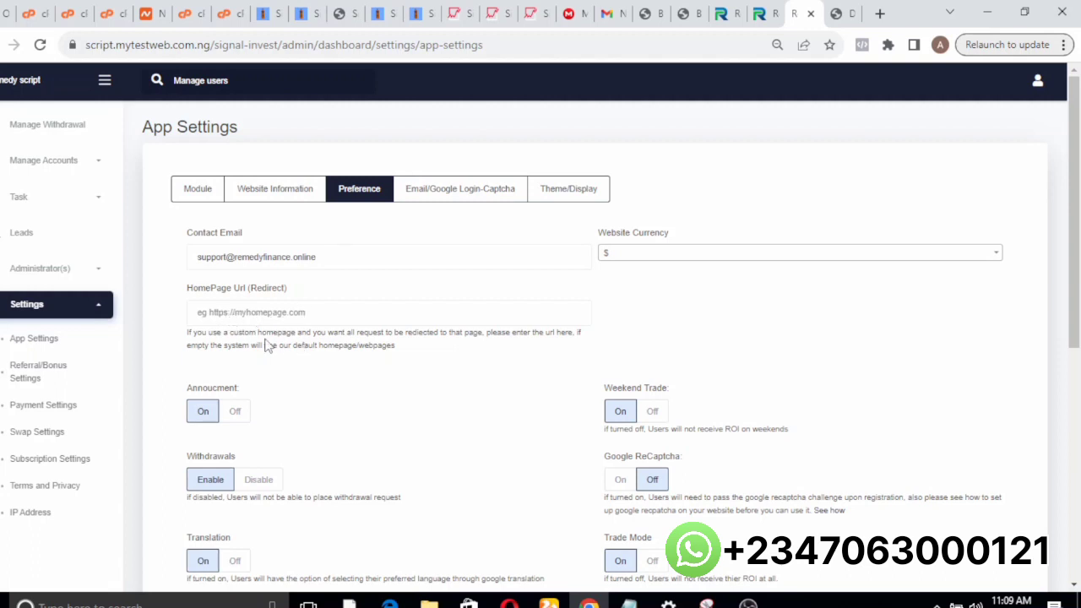
{"action": "left_click", "coordinate": [238, 411]}
{"action": "left_click", "coordinate": [206, 412]}
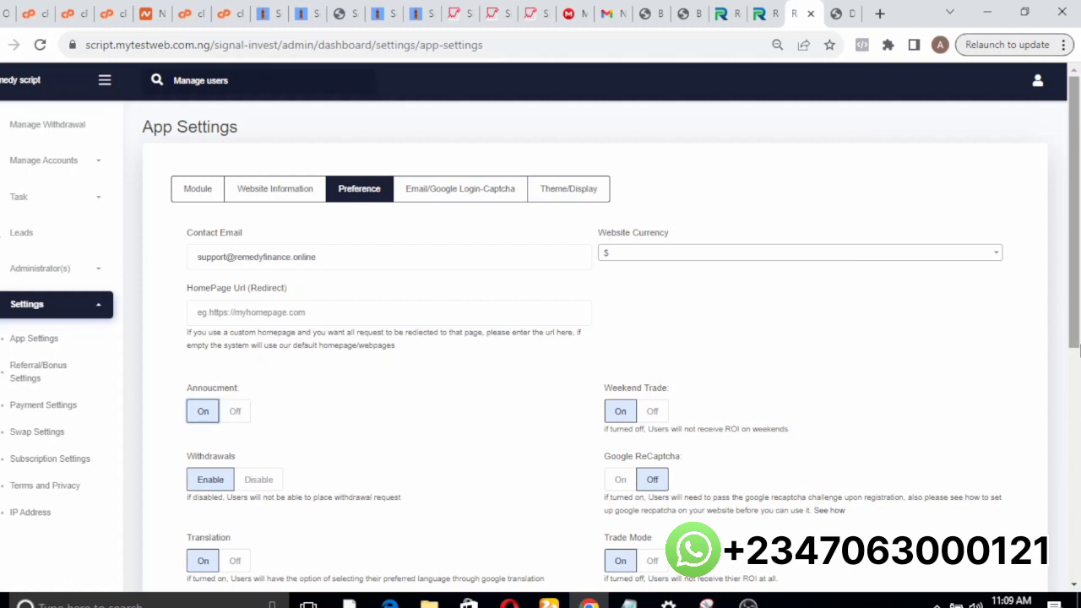
Step: Open Referral/Other Bonus Settings showing 5% direct commission and levels 30, 20, 10, 5, 1
{"action": "scroll", "coordinate": [1078, 380], "scroll_direction": "down", "scroll_amount": 2}
{"action": "left_click_drag", "start_coordinate": [1076, 398], "coordinate": [1076, 425]}
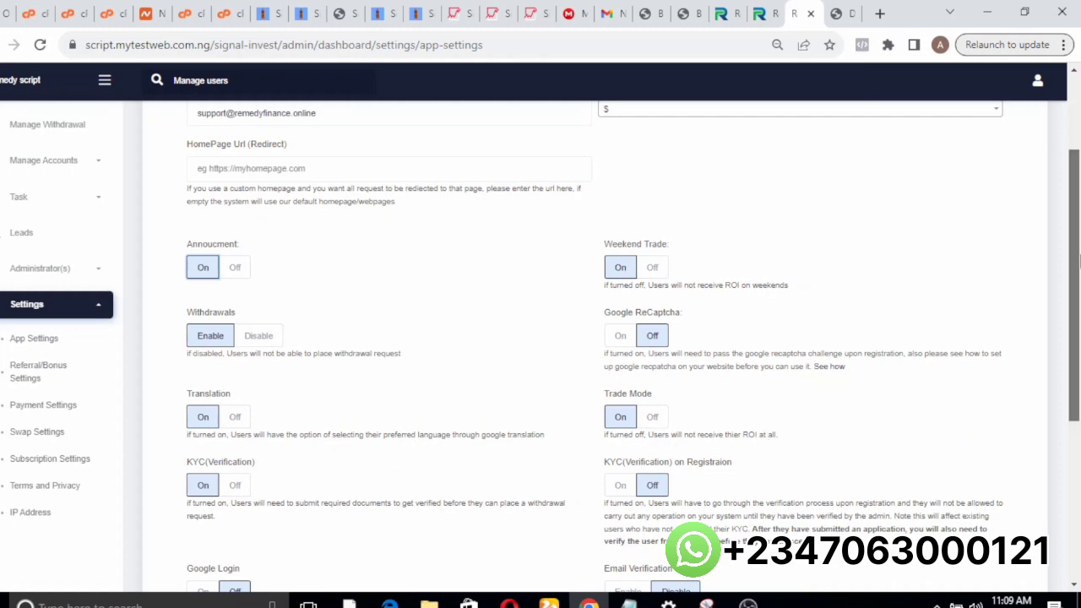
{"action": "left_click_drag", "start_coordinate": [1078, 346], "coordinate": [1074, 471]}
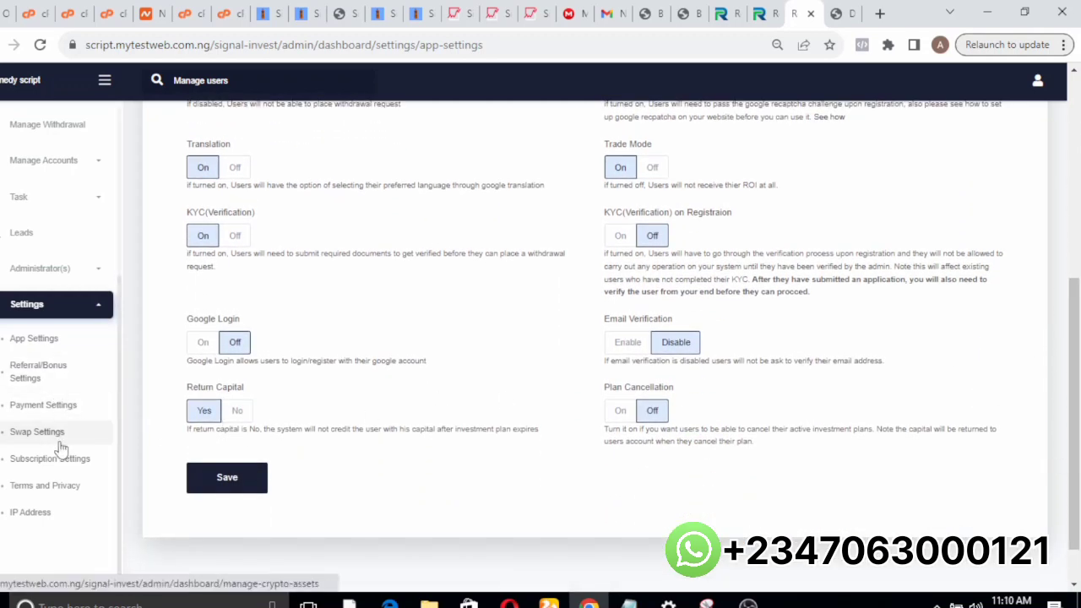
{"action": "left_click", "coordinate": [34, 391]}
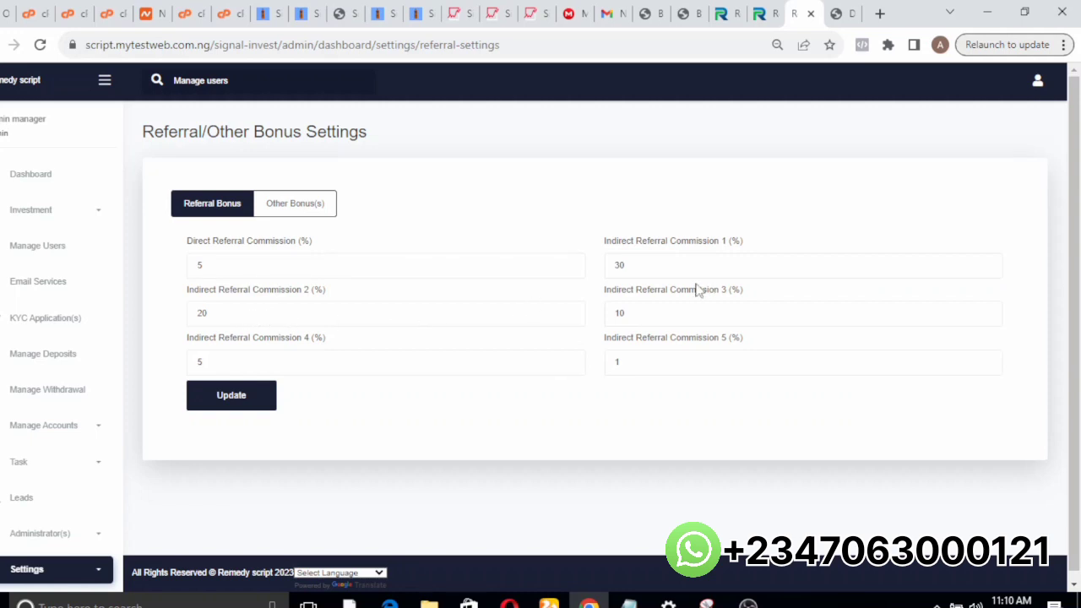
Step: Save a Registration/Welcome Bonus of 500 under Other Bonus(s), then go to Send Email to users
{"action": "left_click", "coordinate": [288, 203]}
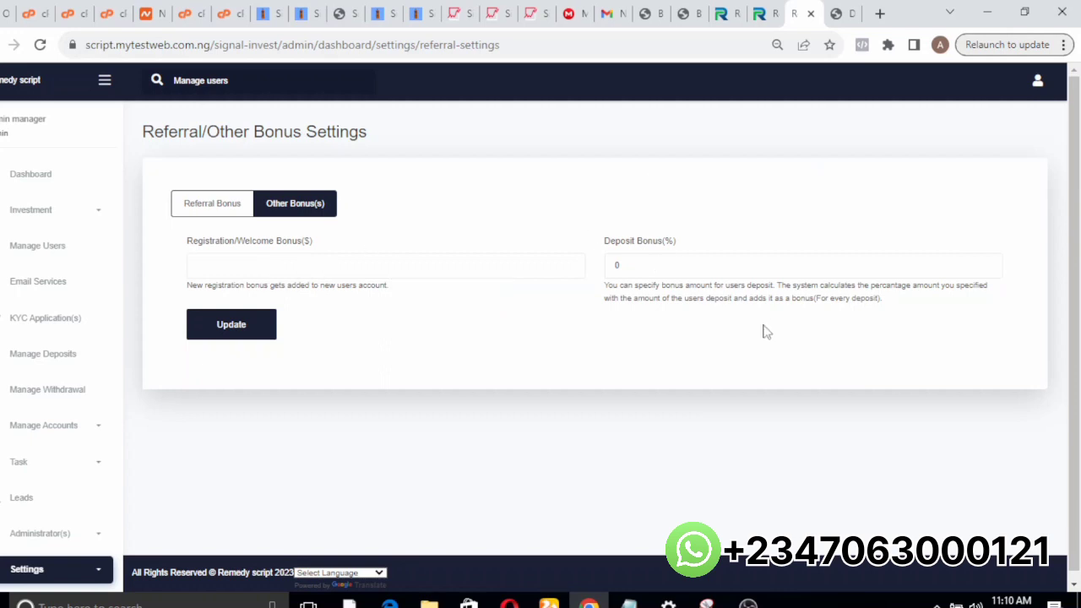
{"action": "double_click", "coordinate": [218, 284]}
{"action": "left_click", "coordinate": [217, 262]}
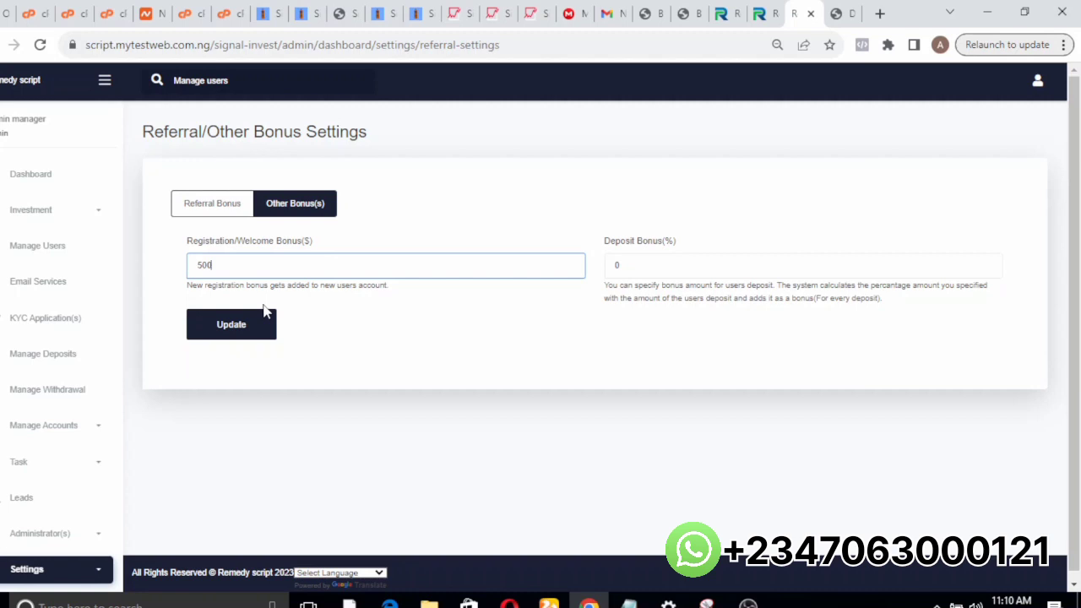
{"action": "left_click", "coordinate": [239, 332]}
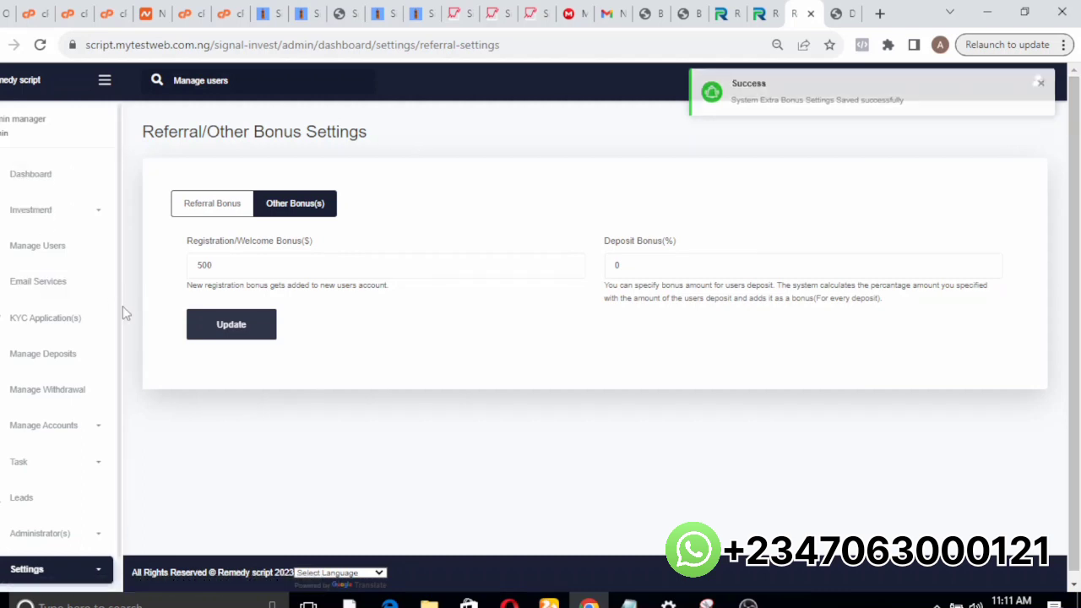
{"action": "left_click_drag", "start_coordinate": [122, 306], "coordinate": [119, 312]}
{"action": "left_click", "coordinate": [89, 285]}
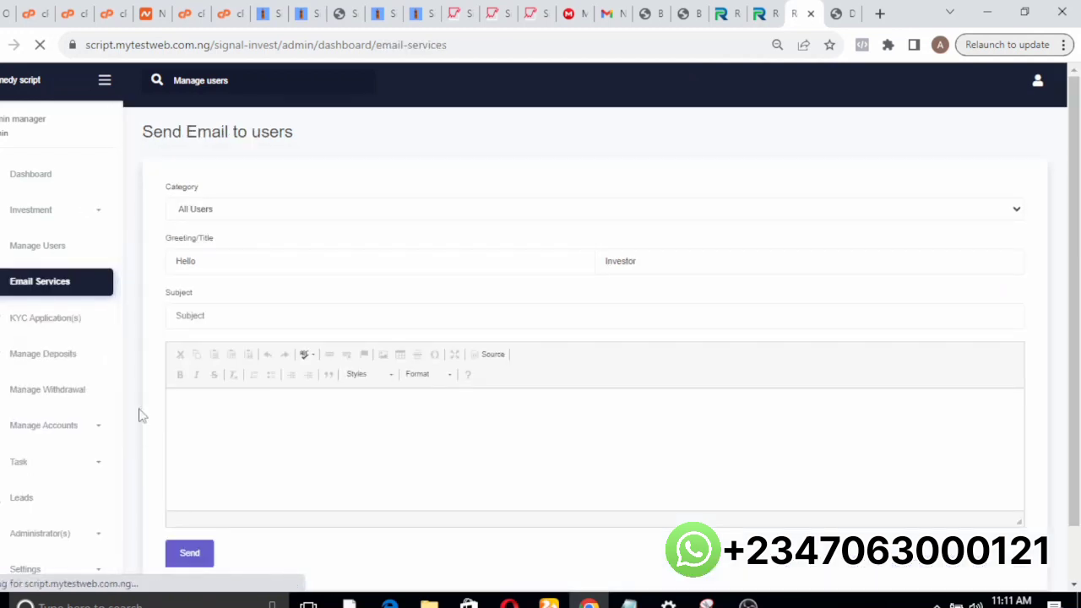
Step: Return to Settings > App Settings, where Investment is enabled and Crypto Swap disabled
{"action": "left_click", "coordinate": [82, 579]}
{"action": "scroll", "coordinate": [82, 581], "scroll_direction": "down", "scroll_amount": 5}
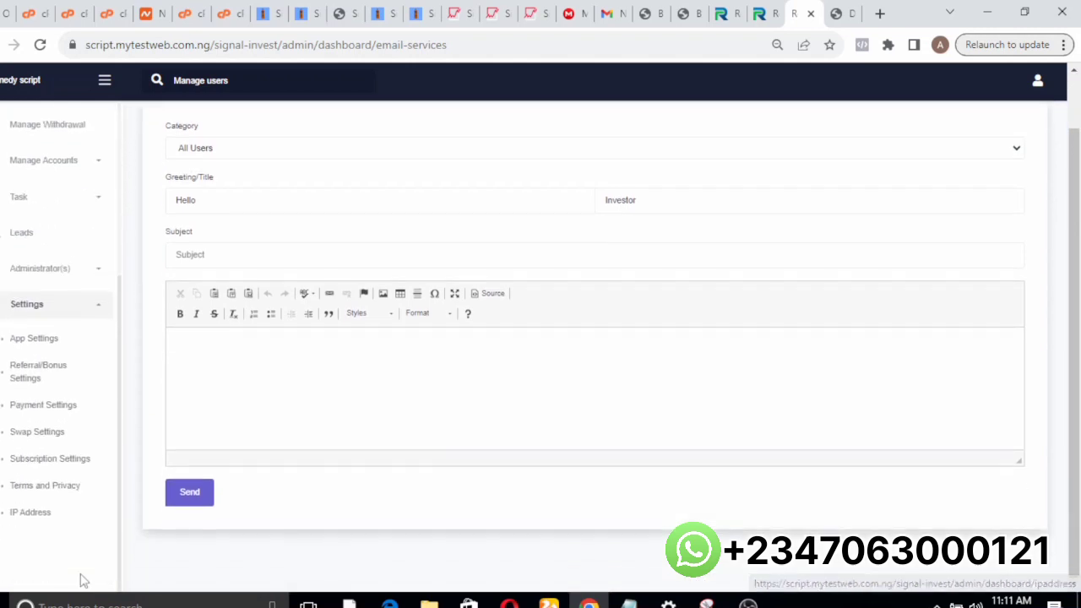
{"action": "left_click", "coordinate": [54, 338]}
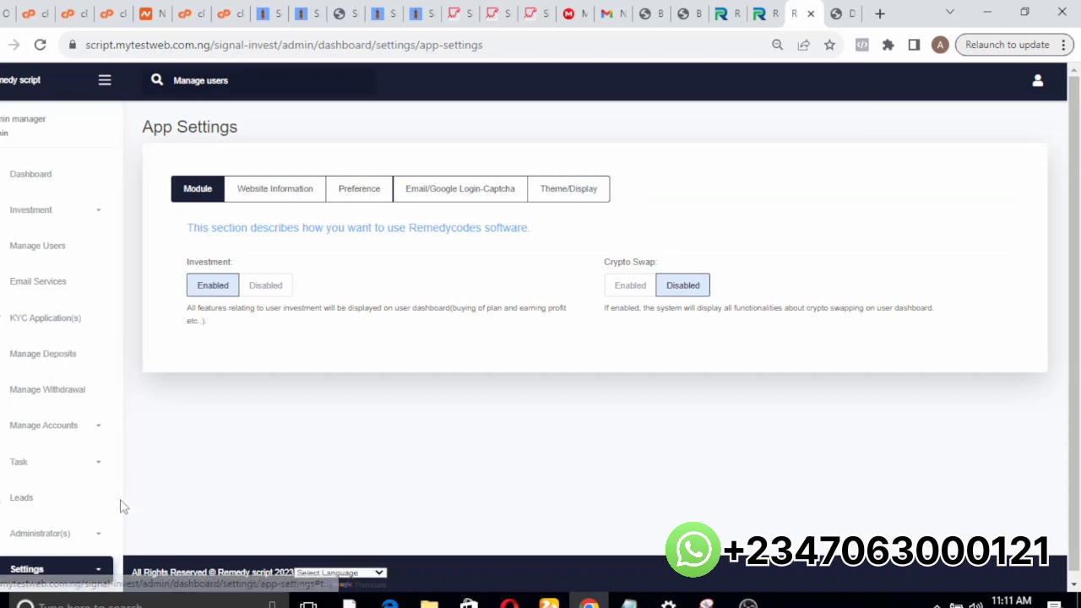
{"action": "scroll", "coordinate": [118, 506], "scroll_direction": "down", "scroll_amount": 1}
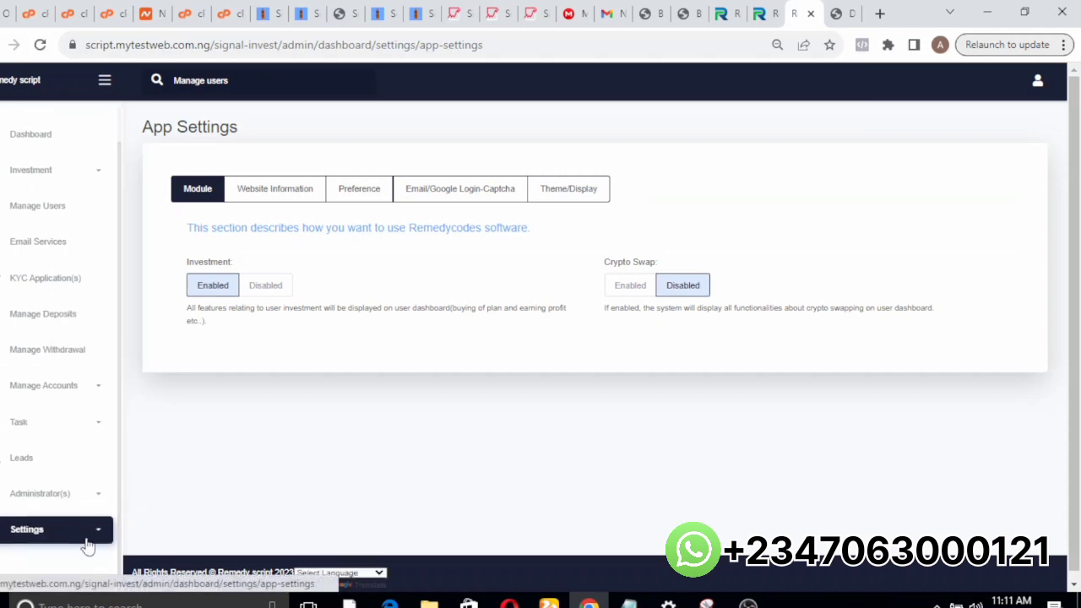
{"action": "scroll", "coordinate": [87, 547], "scroll_direction": "down", "scroll_amount": 1}
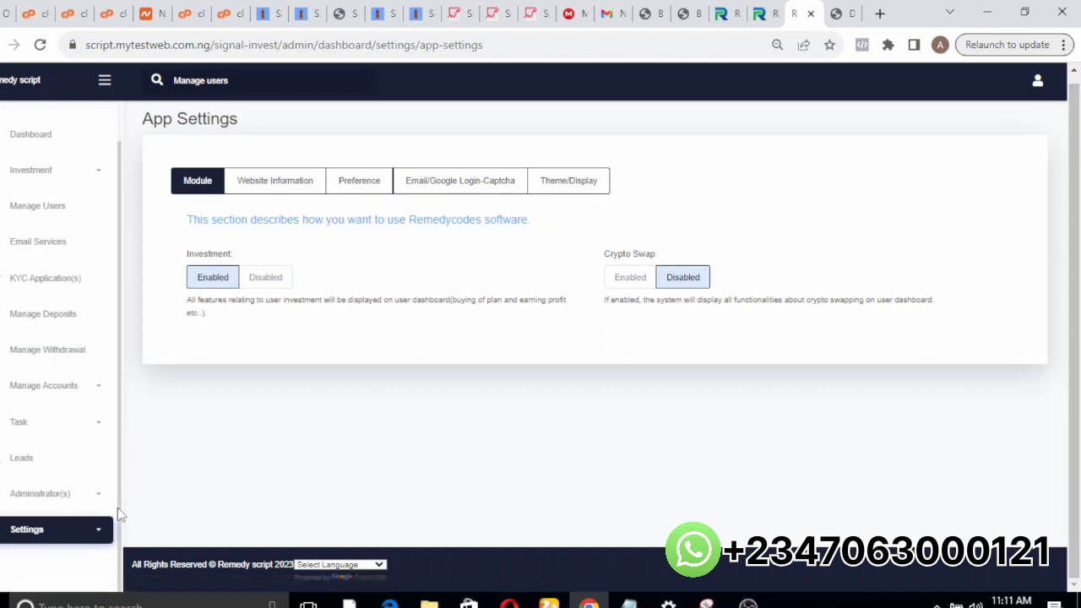
{"action": "left_click", "coordinate": [92, 535]}
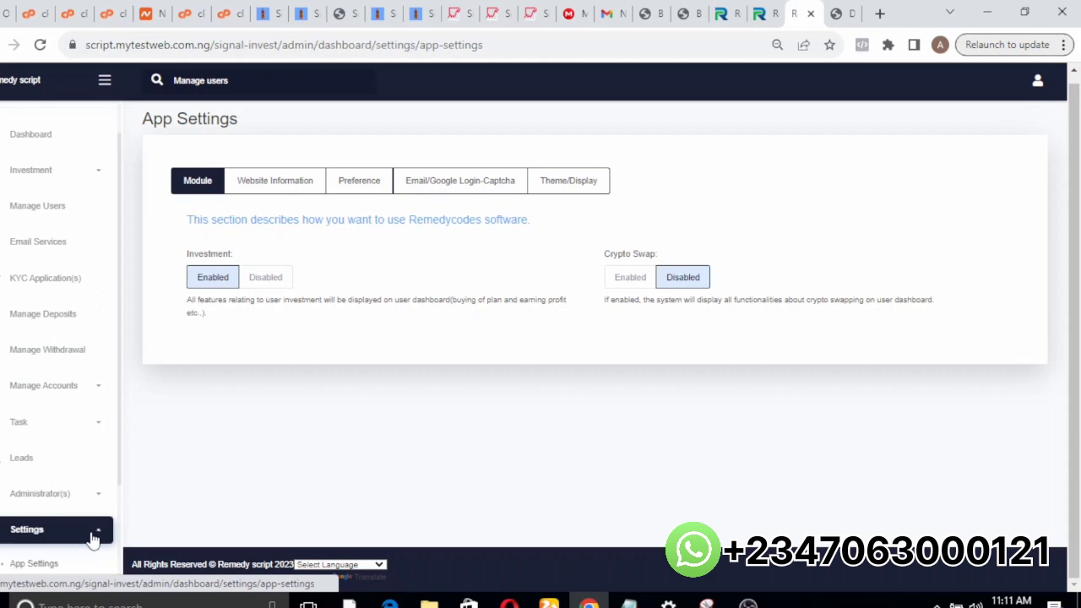
{"action": "scroll", "coordinate": [93, 538], "scroll_direction": "down", "scroll_amount": 3}
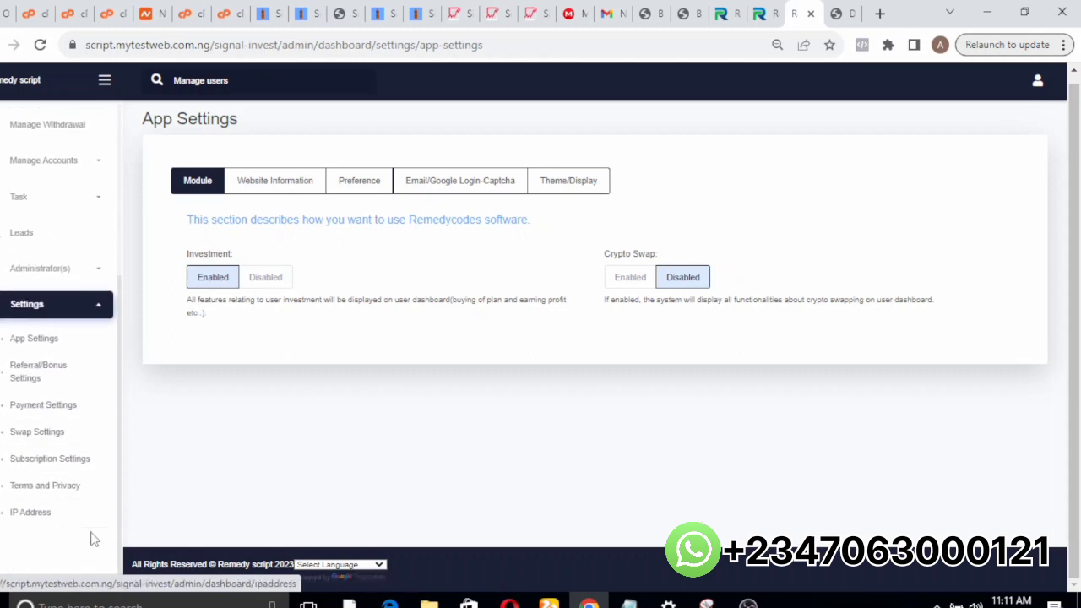
Step: Review the Crypto Assets/Exchange Settings table, Bitcoin through Ada, with exchange fee 2
{"action": "left_click", "coordinate": [57, 437]}
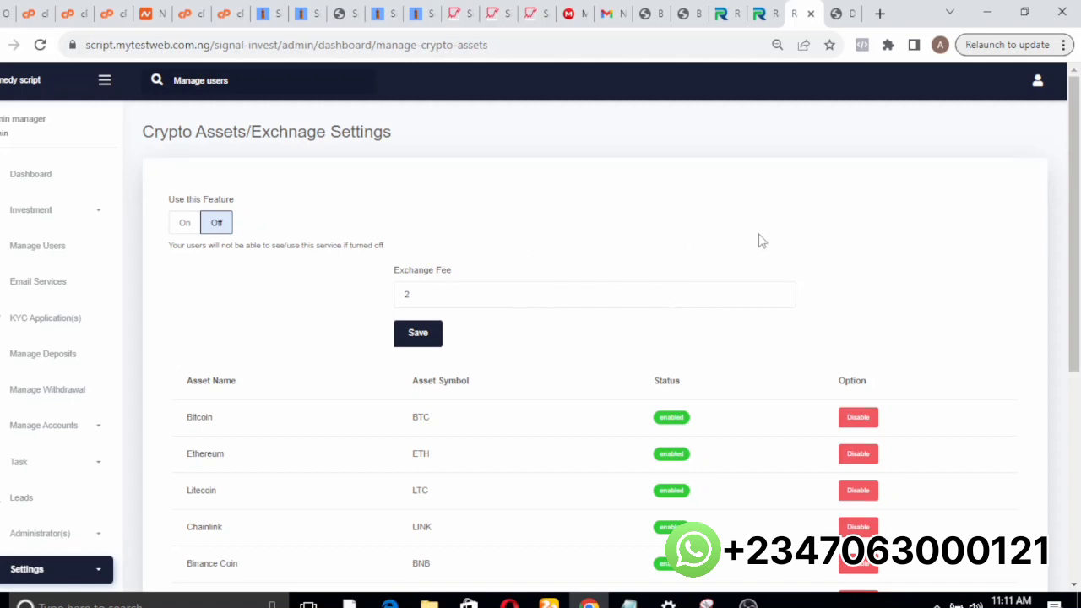
{"action": "left_click_drag", "start_coordinate": [1078, 234], "coordinate": [1078, 338]}
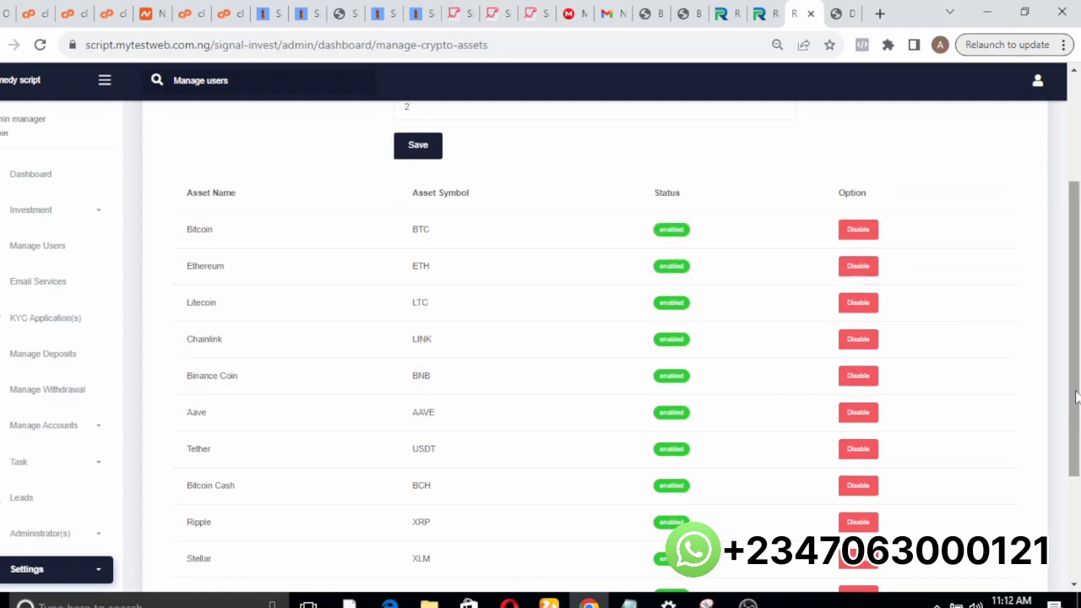
{"action": "scroll", "coordinate": [1076, 397], "scroll_direction": "down", "scroll_amount": 2}
{"action": "scroll", "coordinate": [1056, 425], "scroll_direction": "up", "scroll_amount": 2}
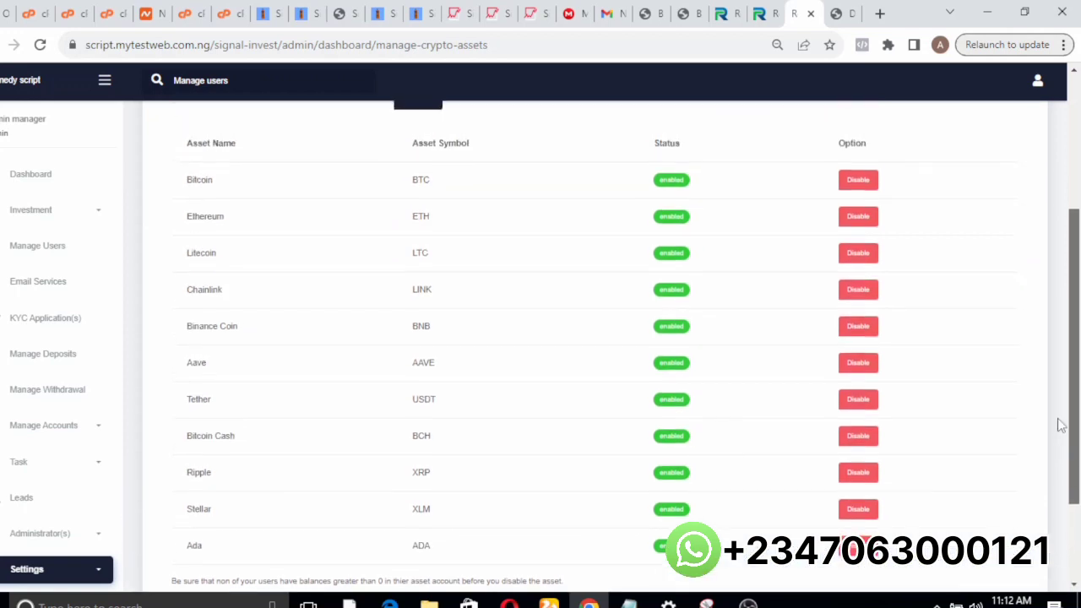
{"action": "left_click_drag", "start_coordinate": [1060, 425], "coordinate": [1076, 559]}
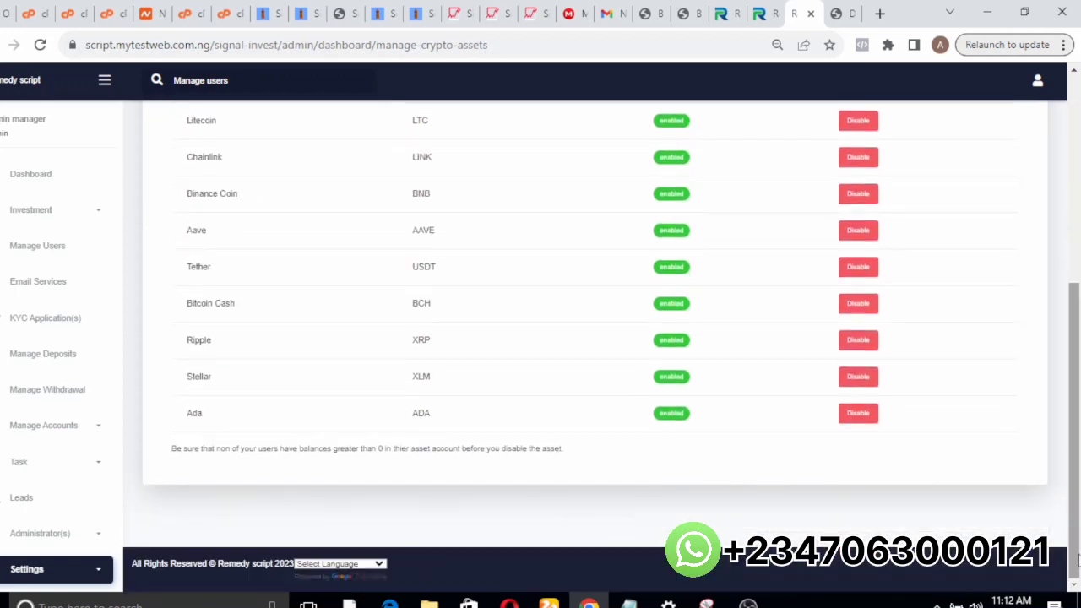
Step: Open MT4 Subscription Settings, showing fees of 30 monthly, 40 quarterly and 80 yearly
{"action": "left_click", "coordinate": [91, 570]}
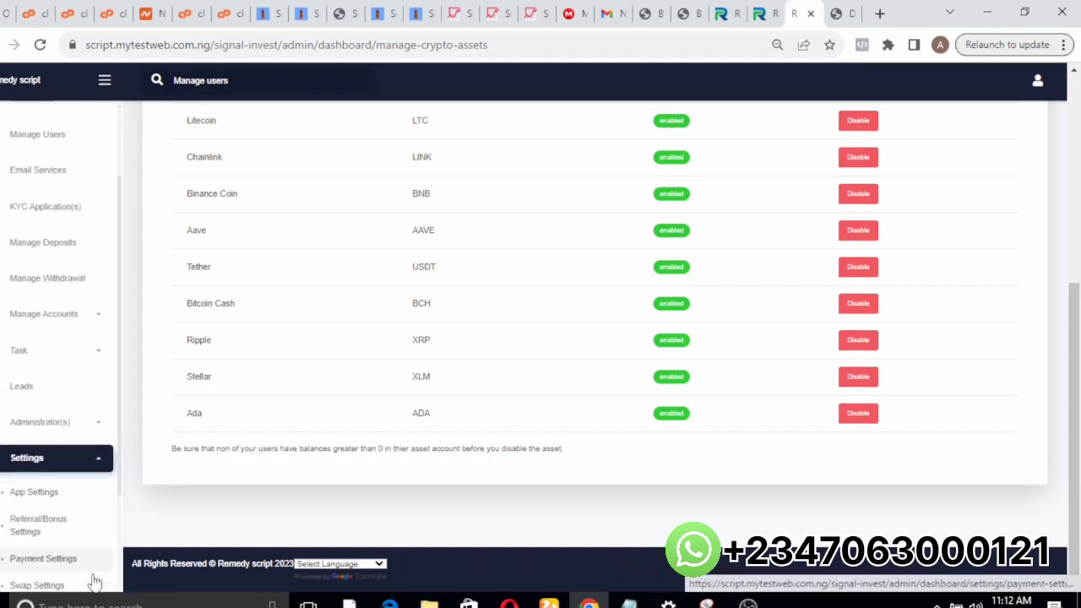
{"action": "scroll", "coordinate": [95, 582], "scroll_direction": "down", "scroll_amount": 2}
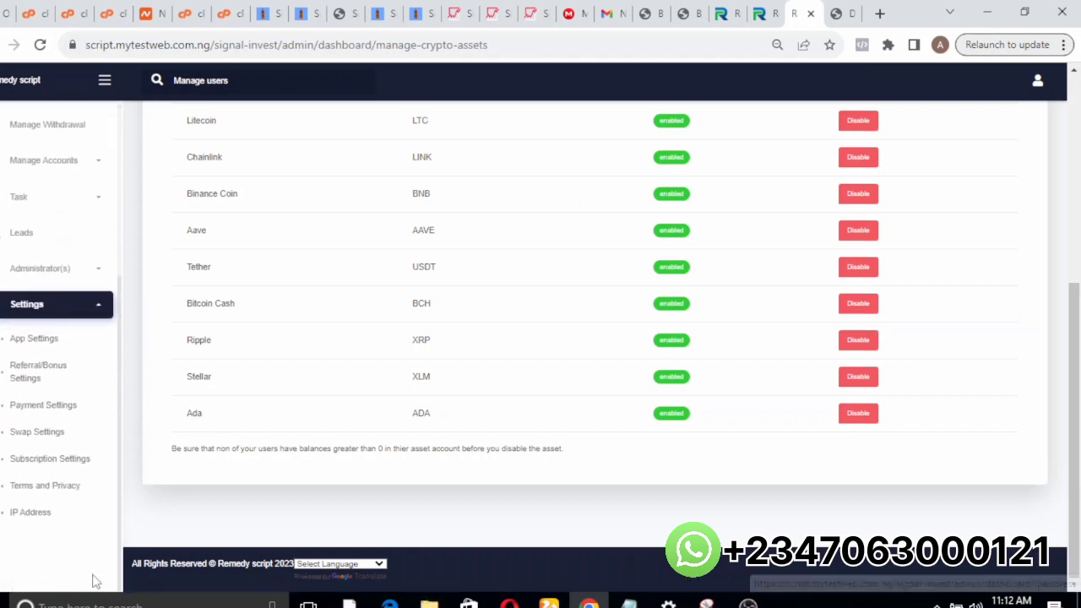
{"action": "left_click", "coordinate": [42, 470]}
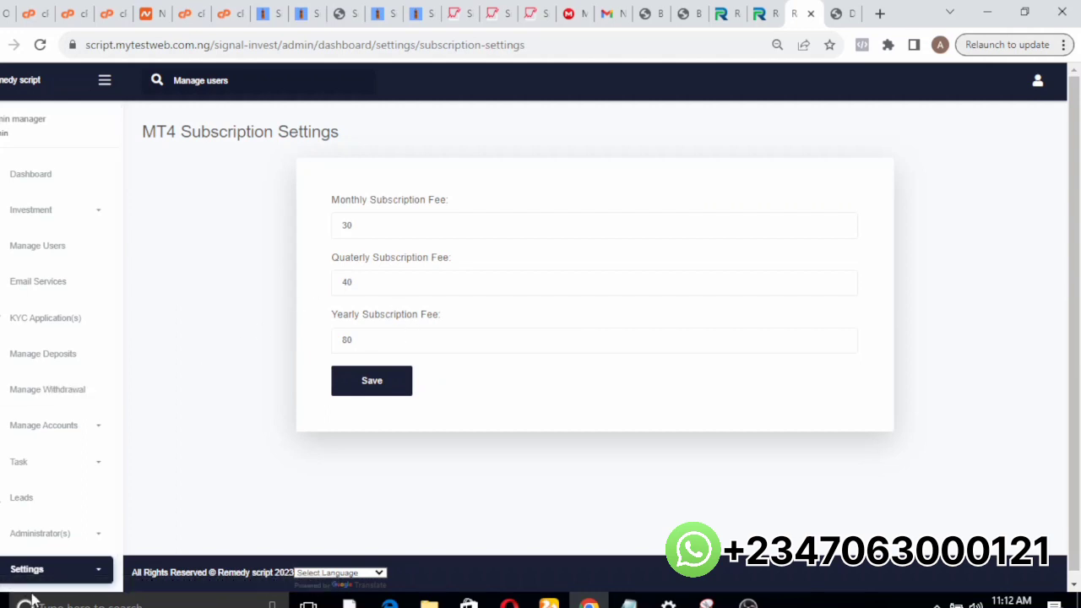
Step: Review the Terms and Privacy policy editor, then return to the admin Dashboard
{"action": "left_click", "coordinate": [102, 572]}
{"action": "scroll", "coordinate": [102, 569], "scroll_direction": "down", "scroll_amount": 3}
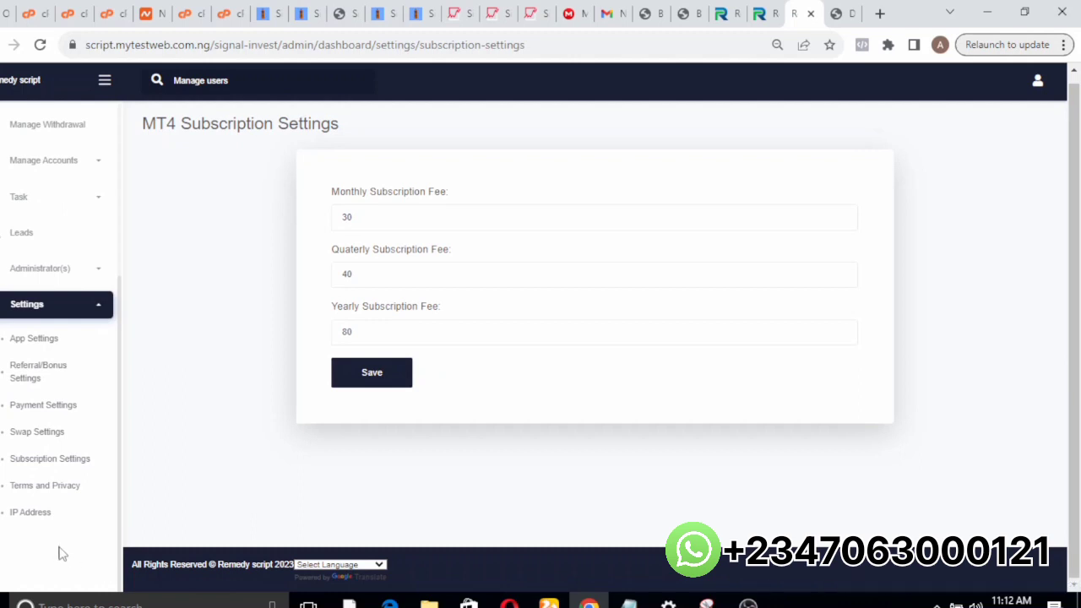
{"action": "left_click", "coordinate": [26, 486]}
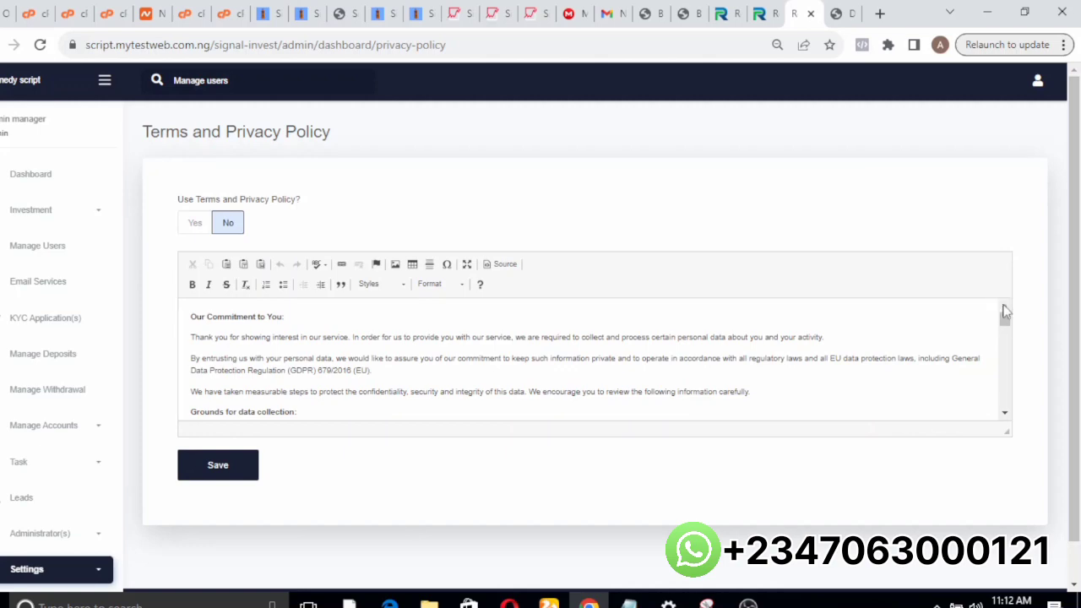
{"action": "left_click_drag", "start_coordinate": [1005, 312], "coordinate": [974, 403]}
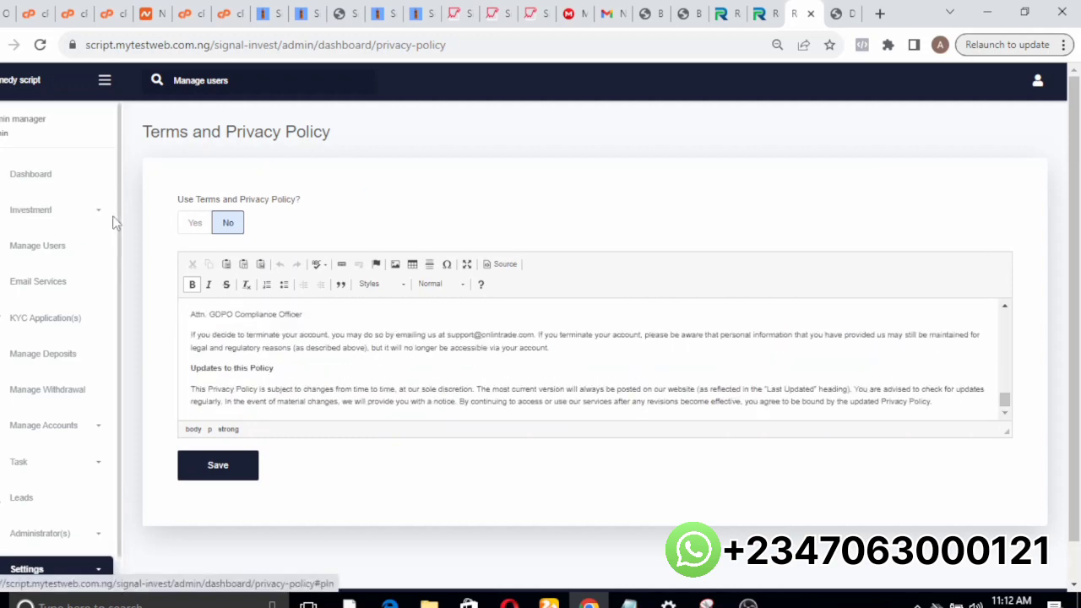
{"action": "left_click", "coordinate": [43, 174]}
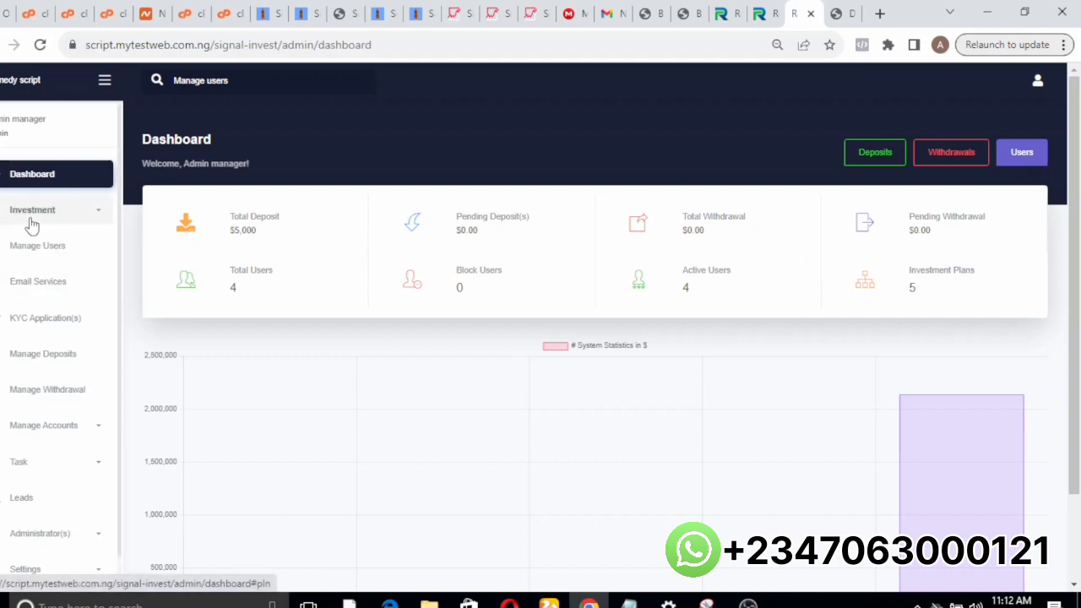
Step: Open Investment Plans, inspect the $200 Basic Plan's edit form, and go back to the list
{"action": "left_click", "coordinate": [29, 218]}
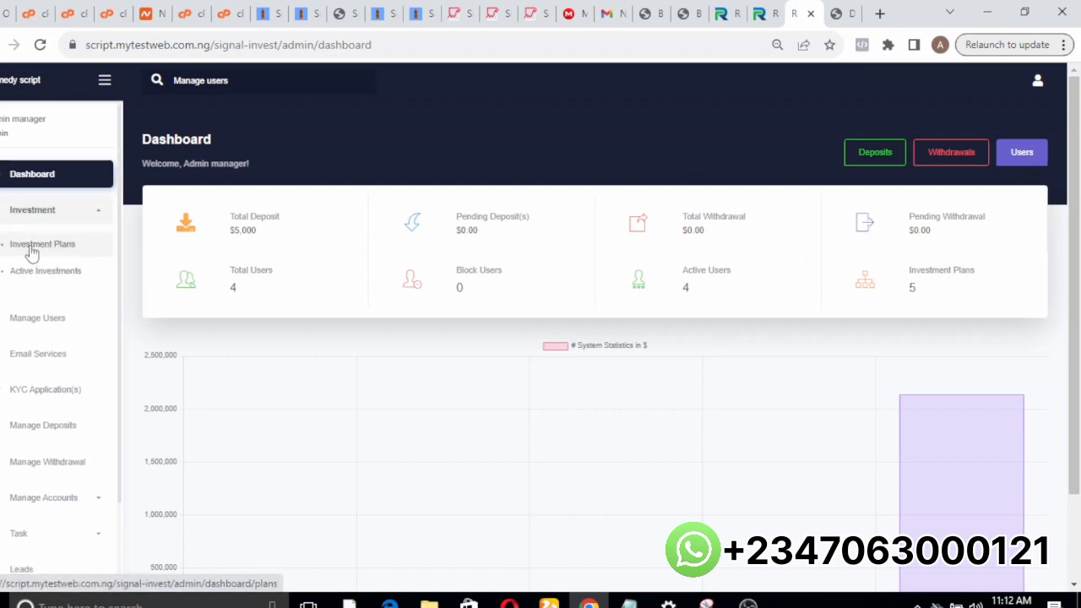
{"action": "left_click", "coordinate": [31, 252]}
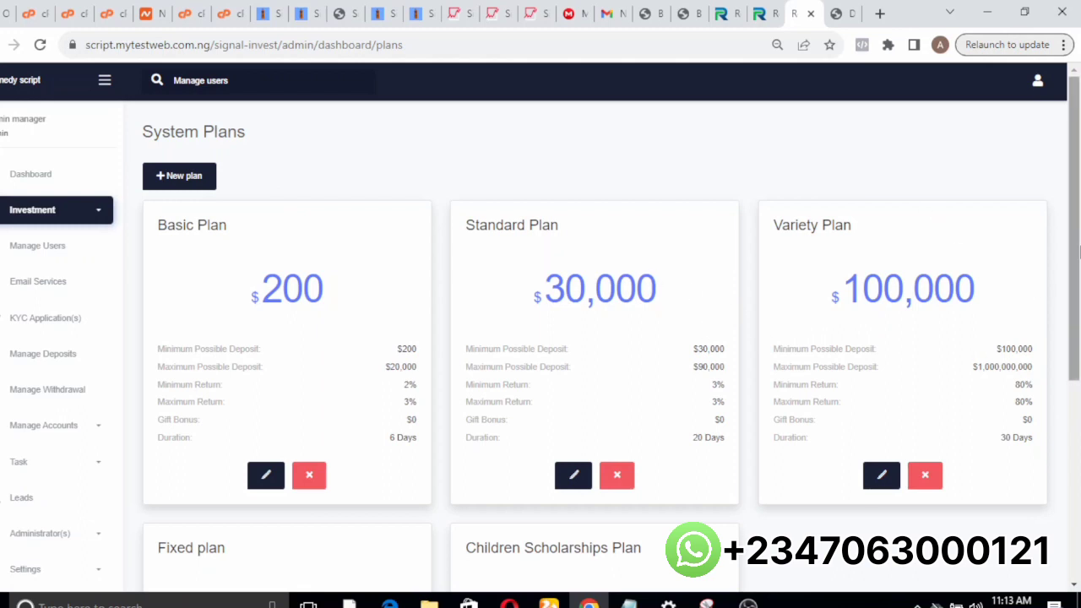
{"action": "left_click_drag", "start_coordinate": [1070, 241], "coordinate": [1062, 454]}
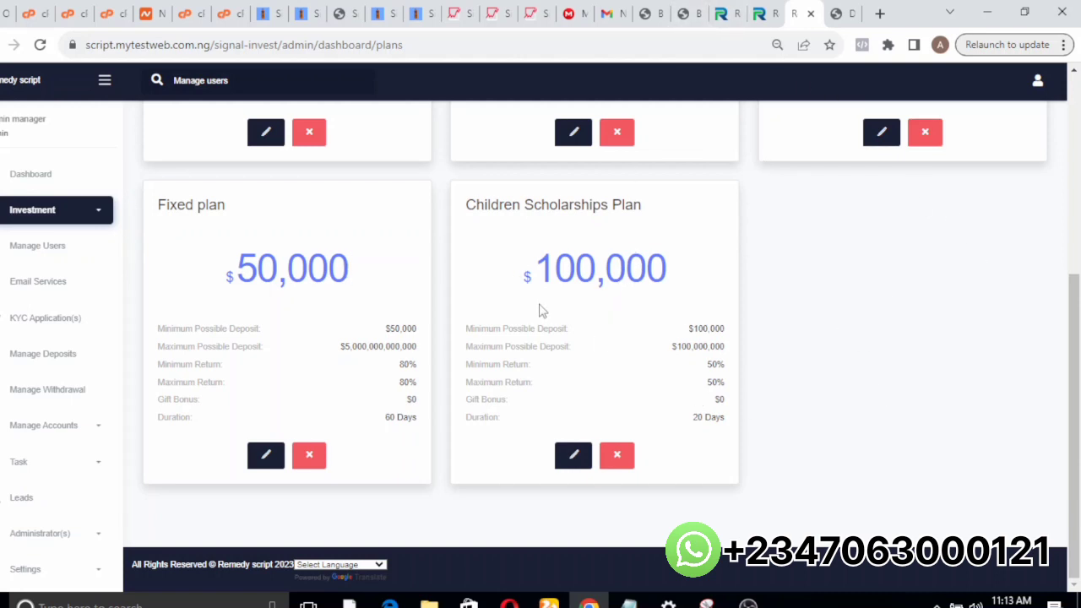
{"action": "scroll", "coordinate": [1077, 233], "scroll_direction": "up", "scroll_amount": 3}
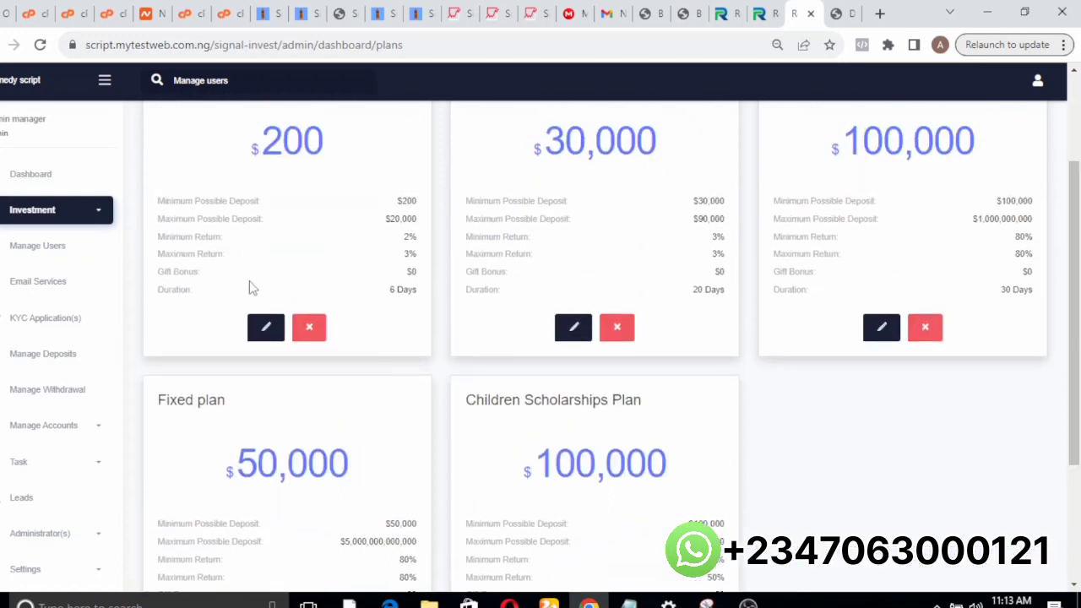
{"action": "left_click", "coordinate": [274, 333]}
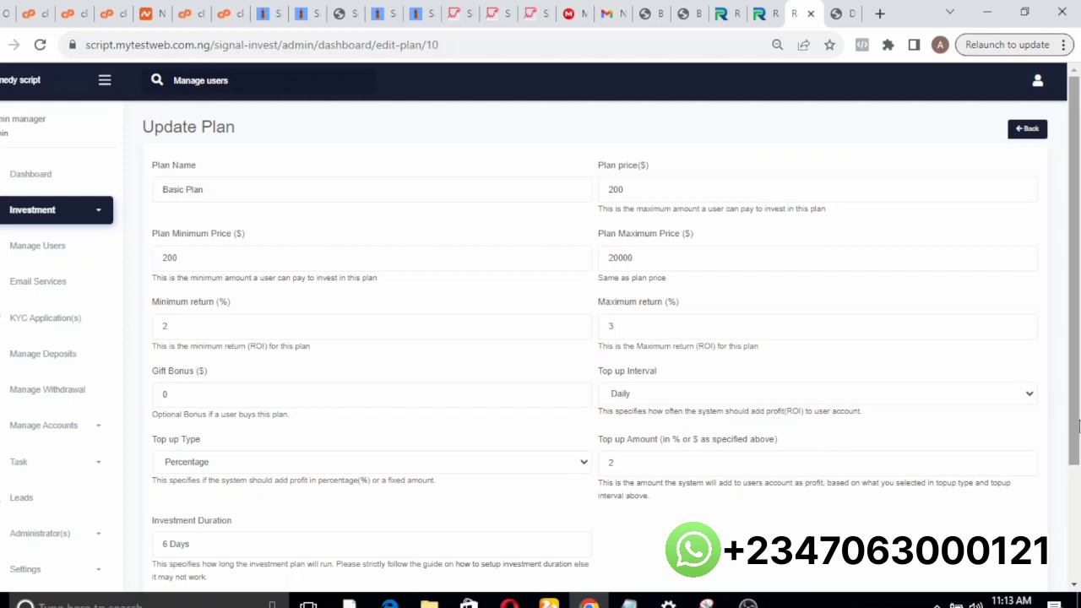
{"action": "left_click_drag", "start_coordinate": [1077, 428], "coordinate": [1078, 541]}
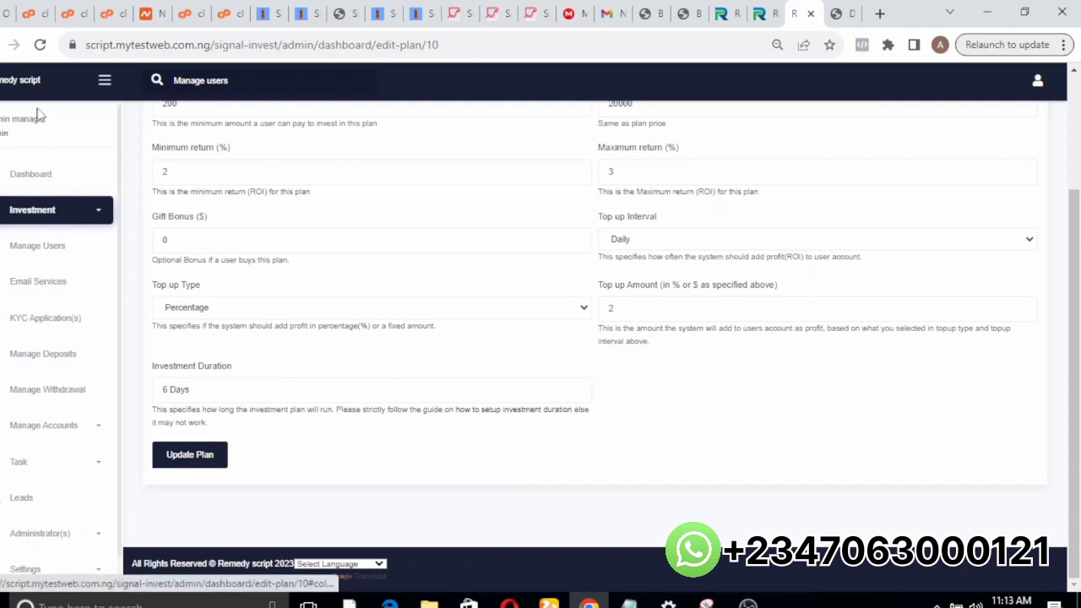
{"action": "key", "text": "alt+Left"}
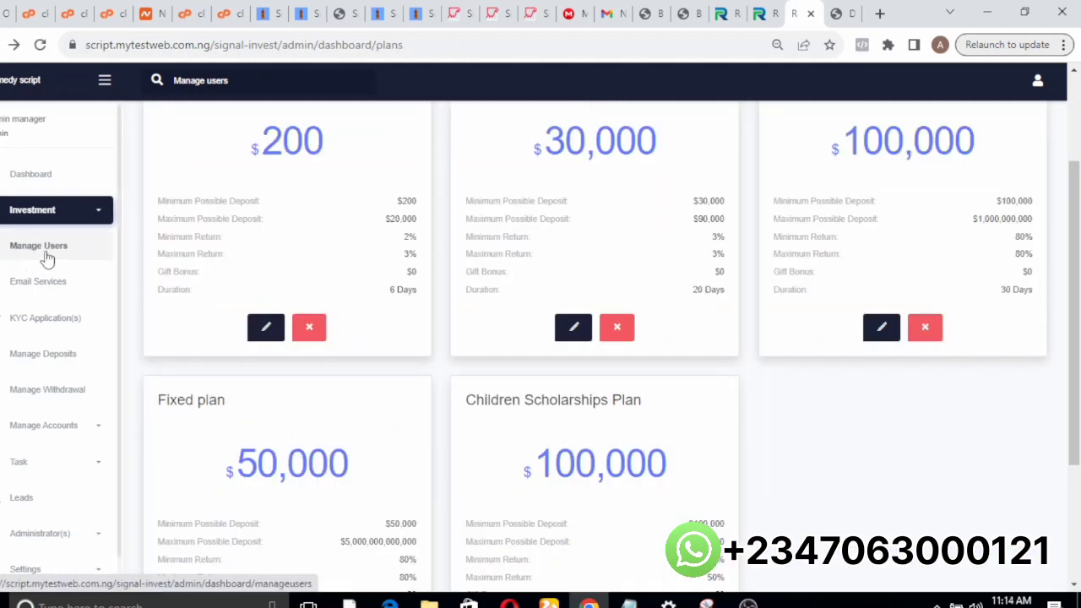
Step: Open Manage Users and inspect the first client's account details and Actions menu
{"action": "left_click", "coordinate": [46, 257]}
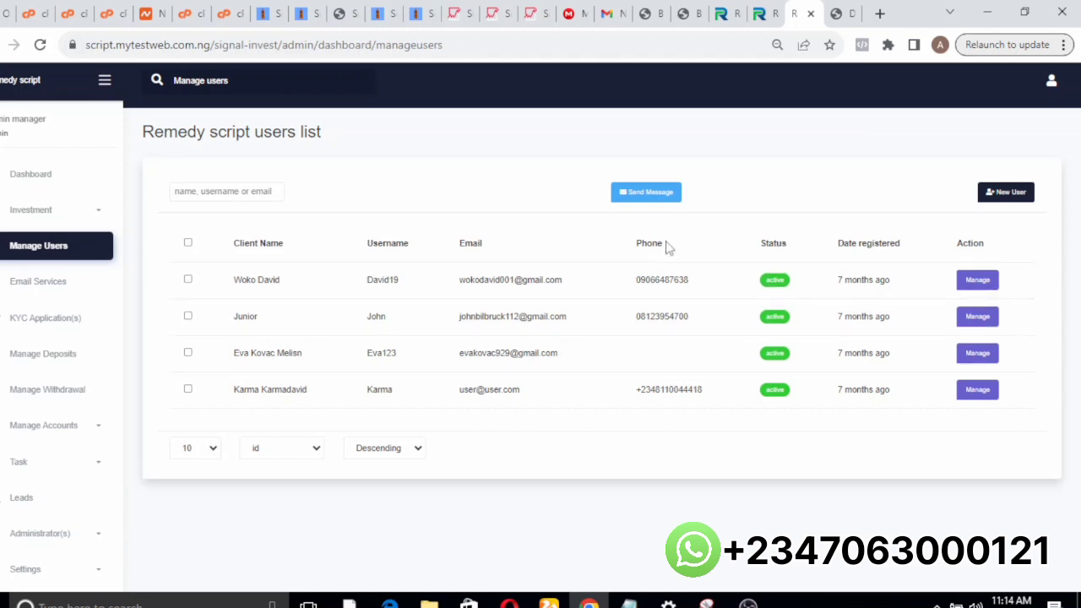
{"action": "left_click", "coordinate": [978, 285]}
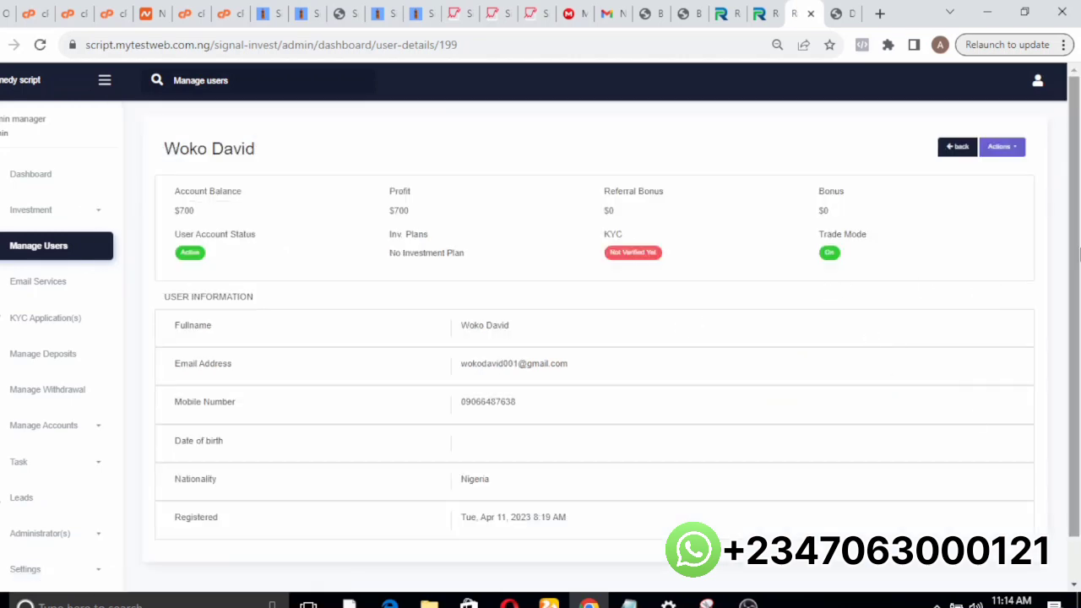
{"action": "left_click_drag", "start_coordinate": [1078, 253], "coordinate": [1077, 313]}
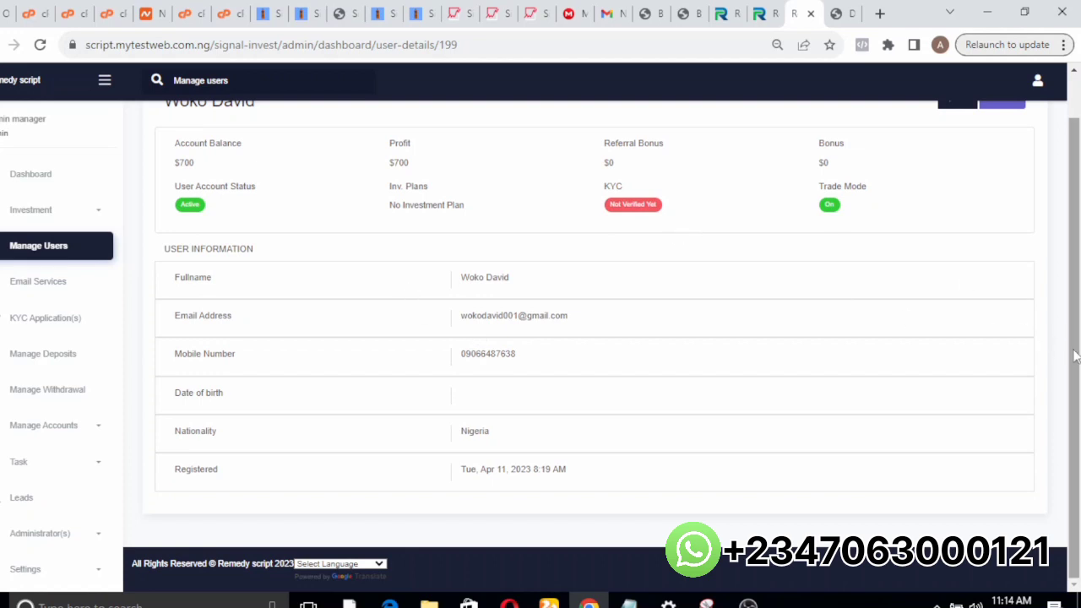
{"action": "scroll", "coordinate": [1076, 355], "scroll_direction": "up", "scroll_amount": 1}
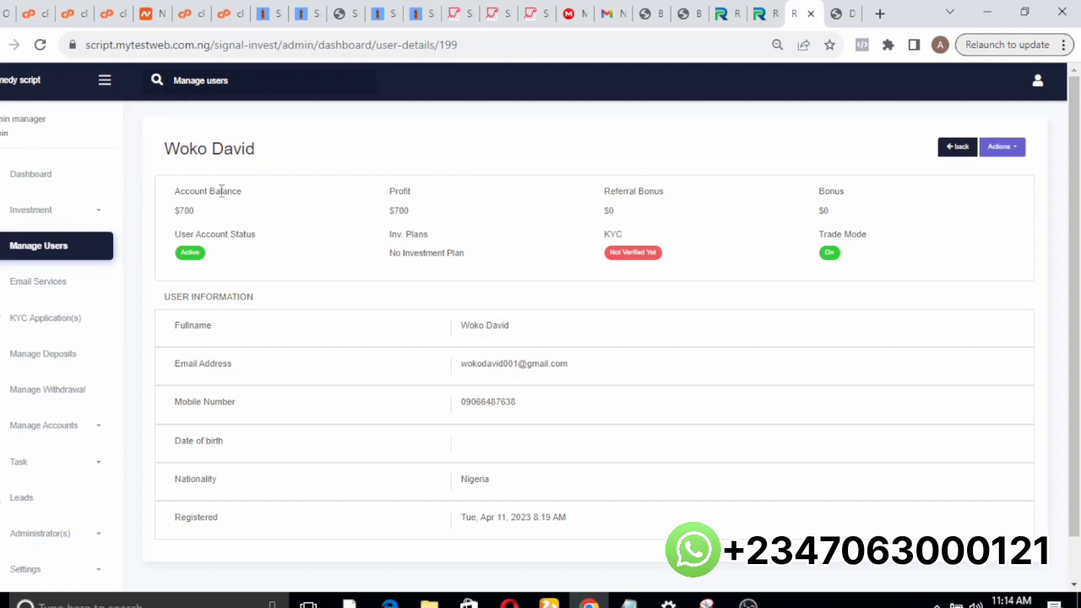
{"action": "left_click", "coordinate": [993, 151]}
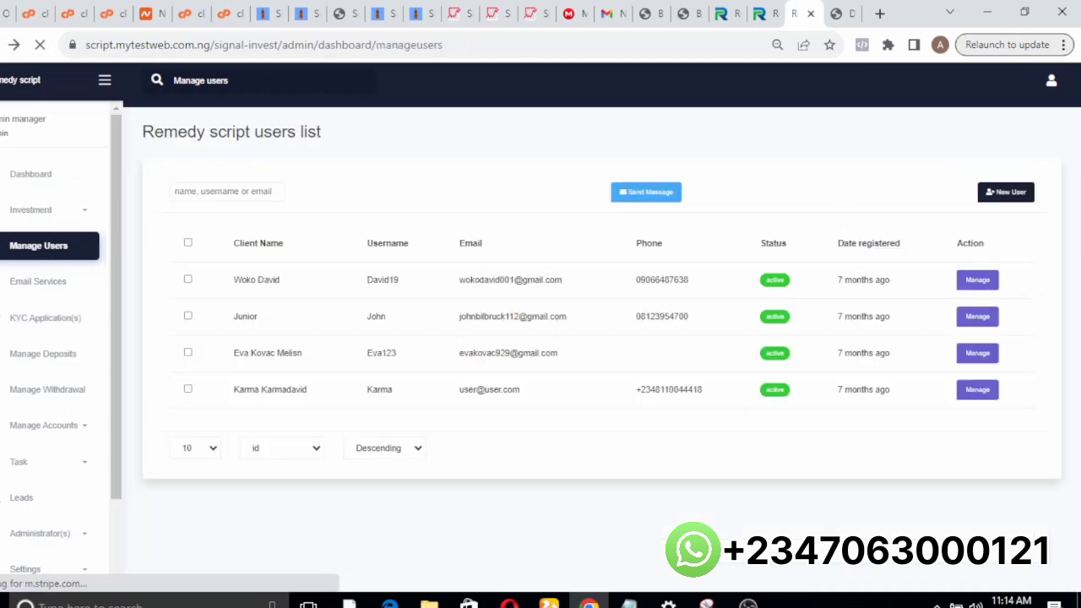
Step: Check Email Services recipient categories, keeping All Users, then open the empty KYC Application list
{"action": "left_click", "coordinate": [78, 326]}
{"action": "left_click", "coordinate": [56, 287]}
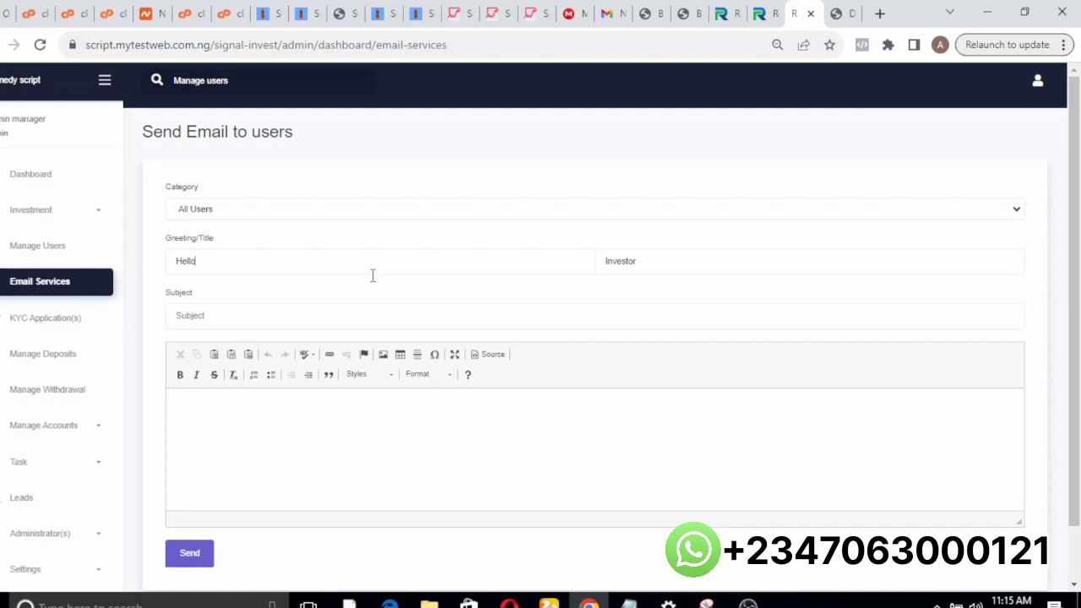
{"action": "left_click", "coordinate": [372, 274]}
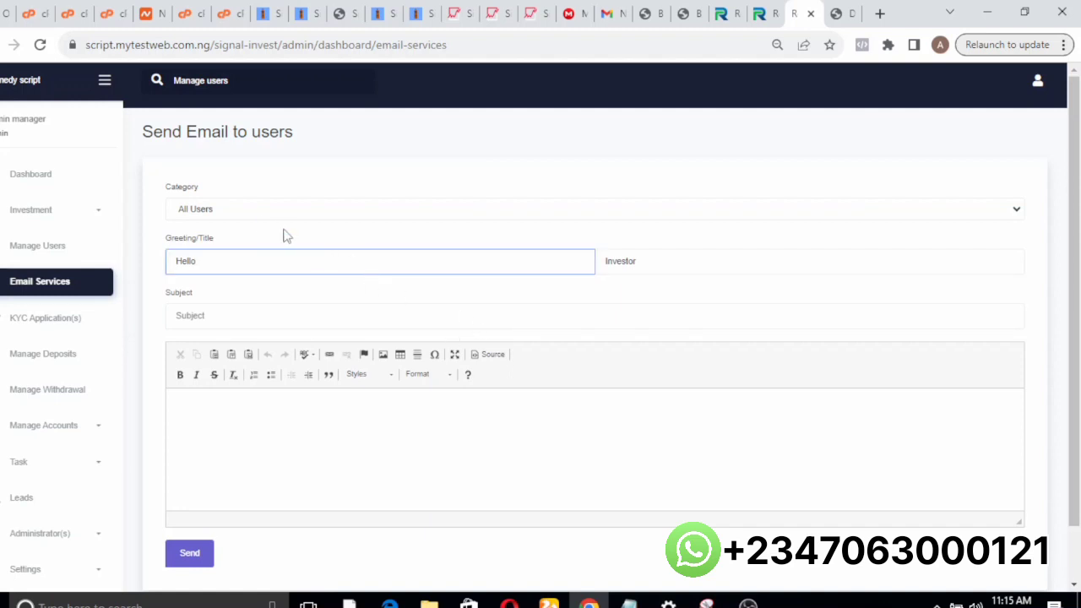
{"action": "left_click", "coordinate": [251, 210]}
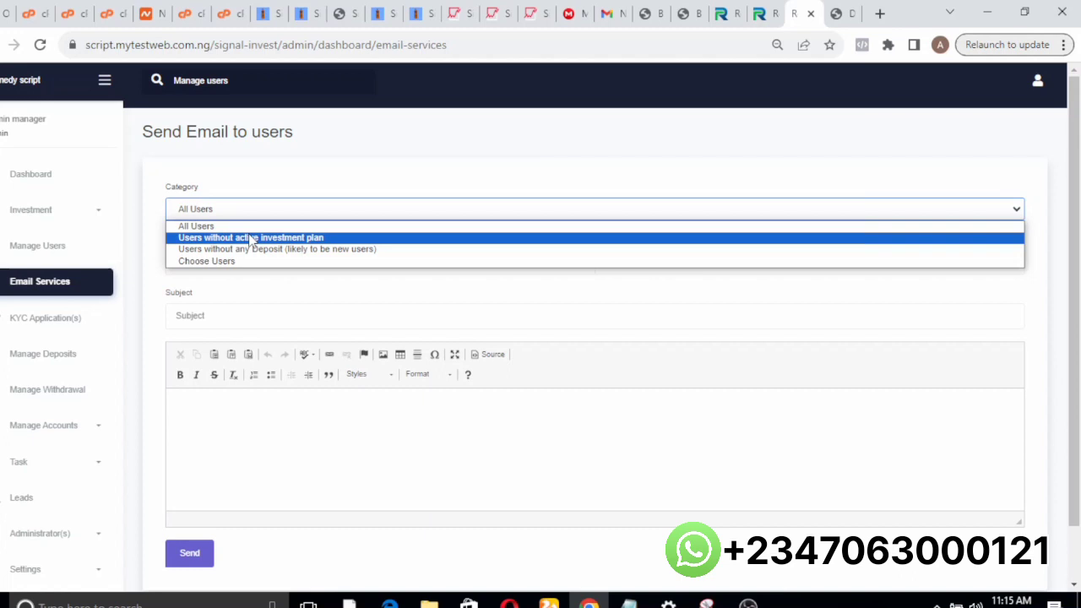
{"action": "left_click", "coordinate": [250, 189]}
{"action": "left_click", "coordinate": [30, 322]}
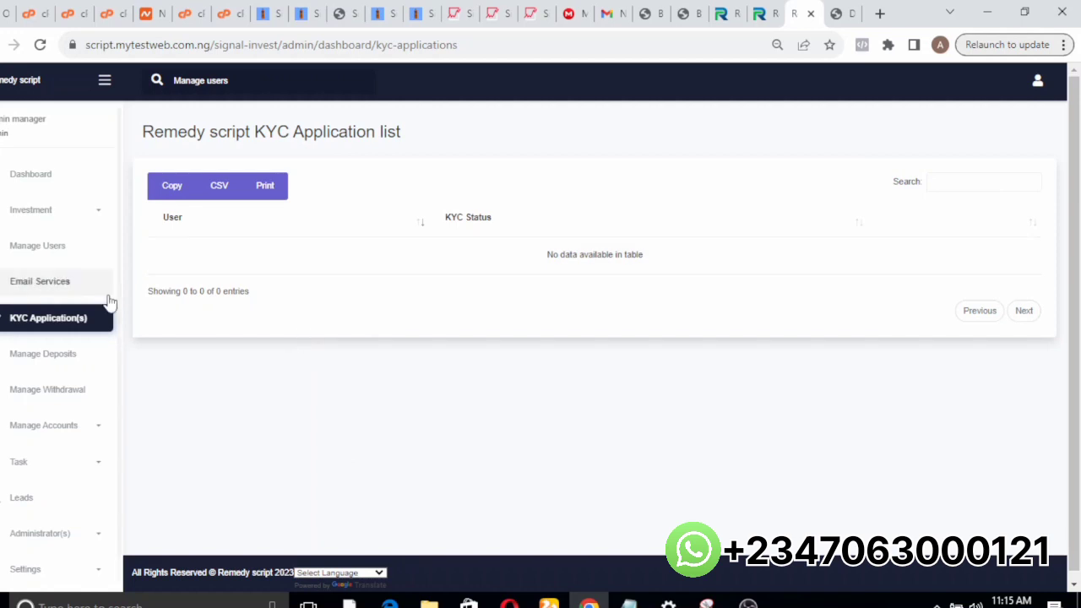
Step: Review the client deposits list and the proof of payment for deposit 79
{"action": "left_click", "coordinate": [25, 369]}
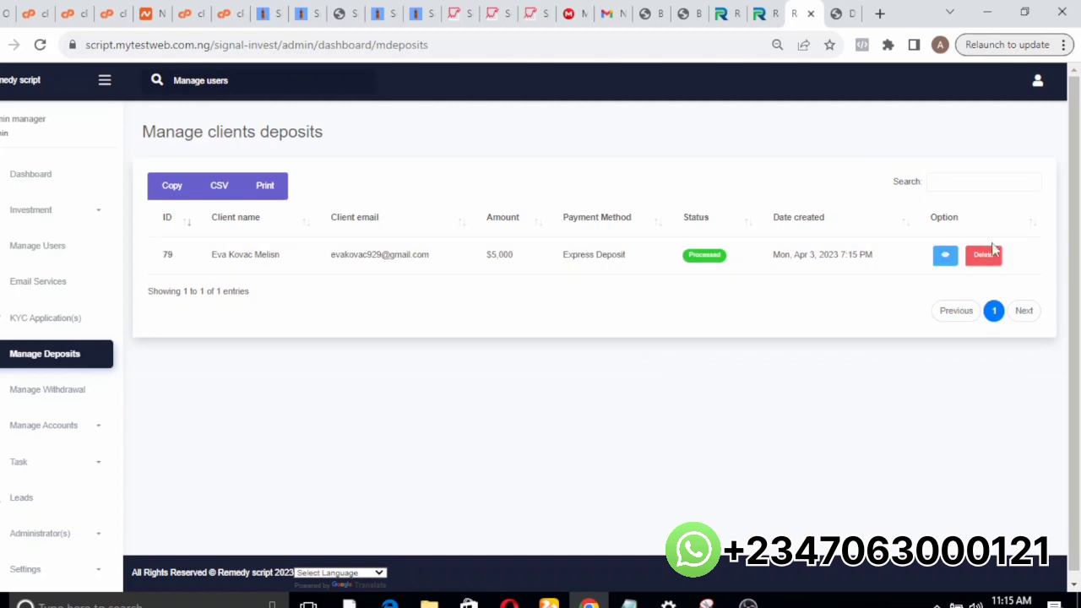
{"action": "left_click", "coordinate": [944, 257]}
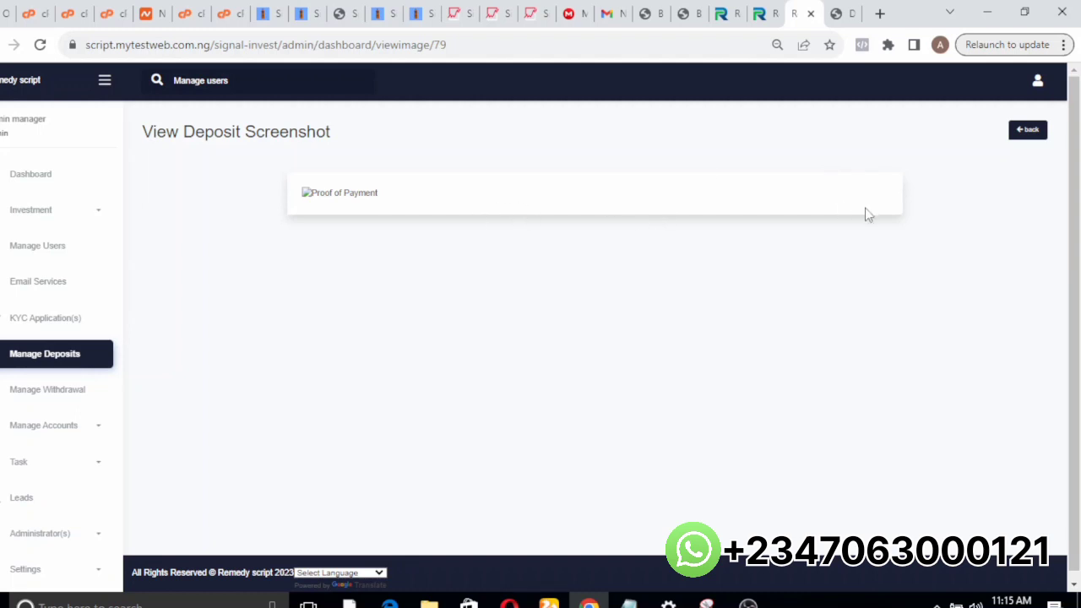
{"action": "left_click", "coordinate": [1028, 141]}
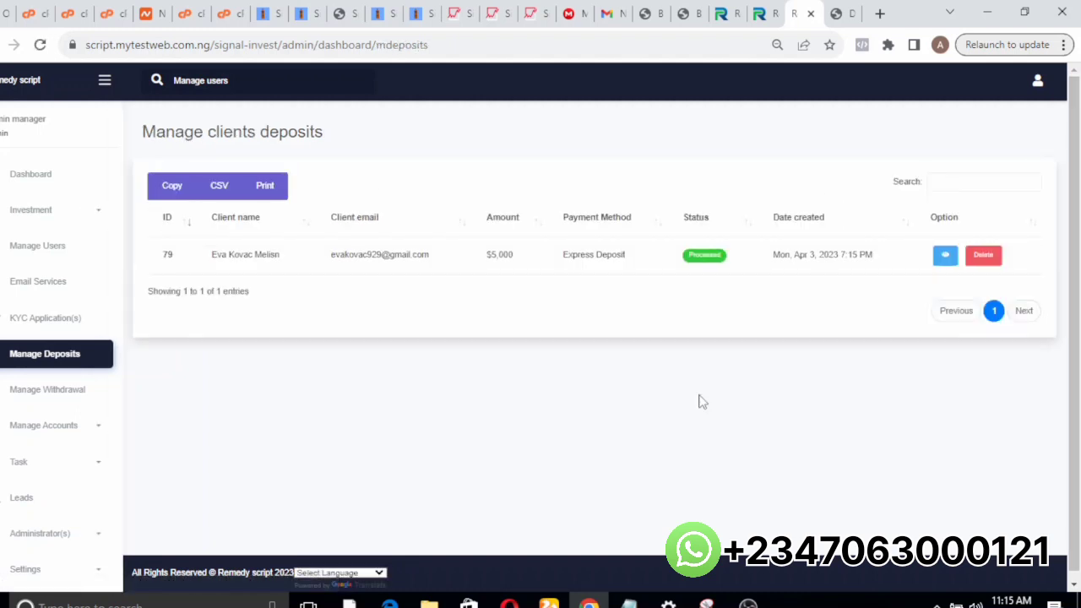
Step: Check the empty withdrawals list, then open the Trading Accounts page
{"action": "left_click", "coordinate": [50, 408]}
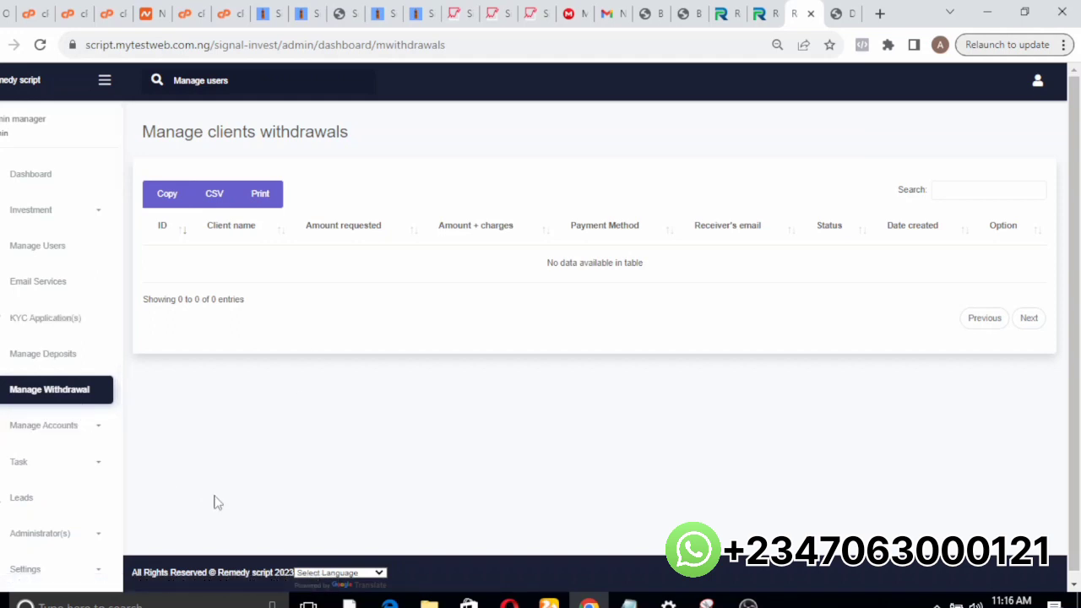
{"action": "left_click", "coordinate": [52, 427]}
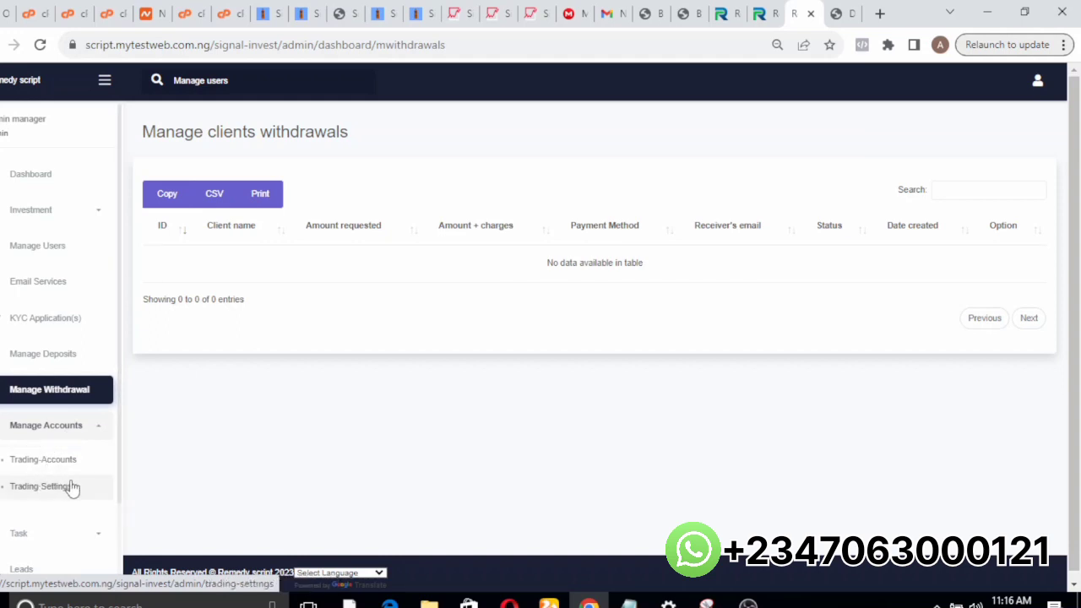
{"action": "left_click", "coordinate": [65, 463]}
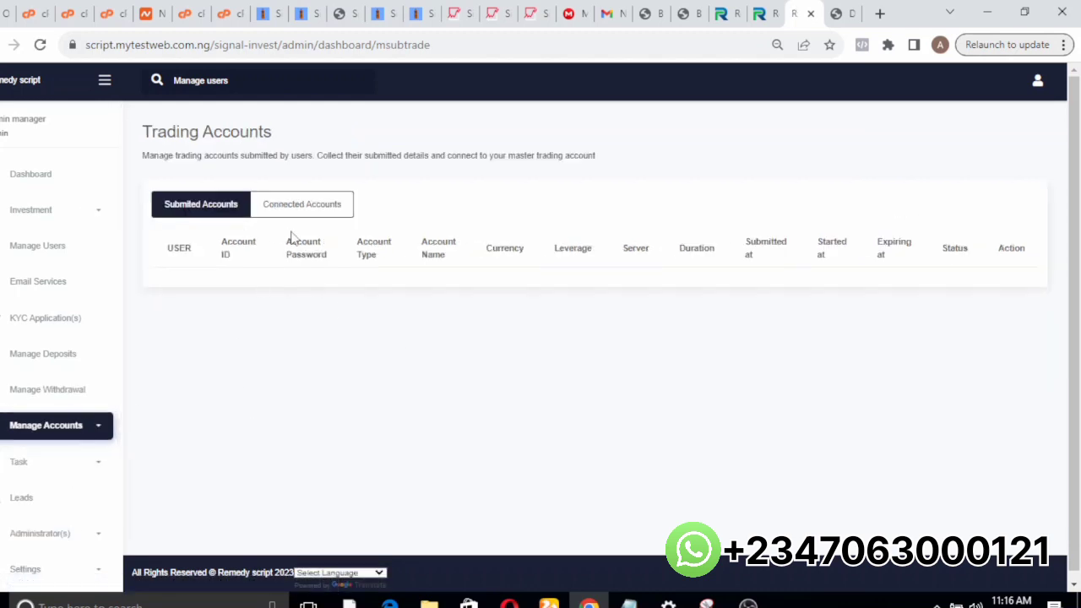
Step: View Connected Accounts, then Trading Settings: 0 slots, $0.00 balance, no master accounts
{"action": "left_click", "coordinate": [304, 202]}
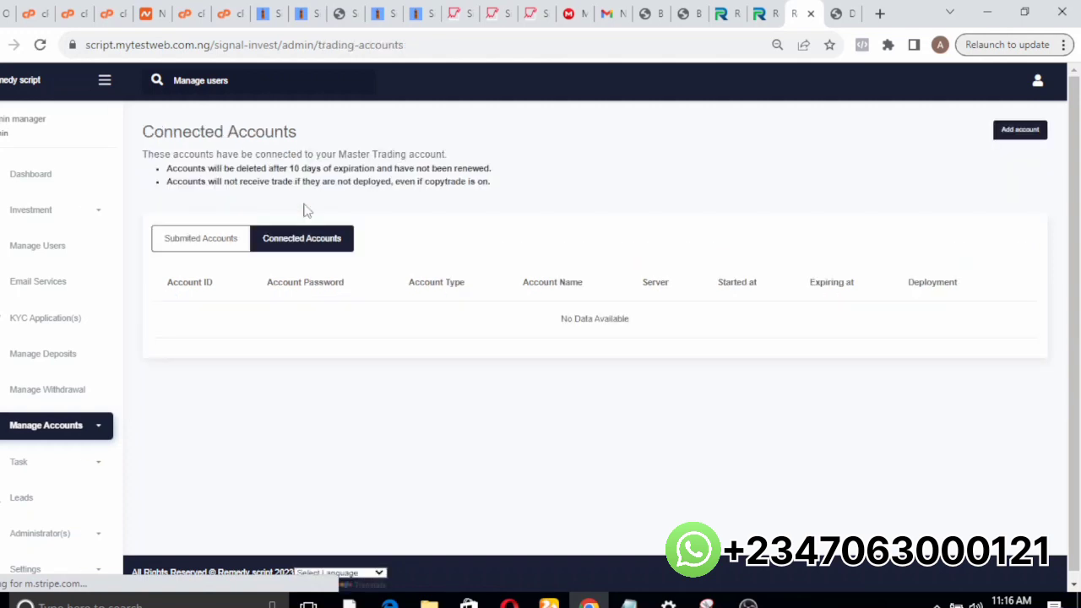
{"action": "left_click", "coordinate": [84, 431]}
{"action": "left_click", "coordinate": [54, 494]}
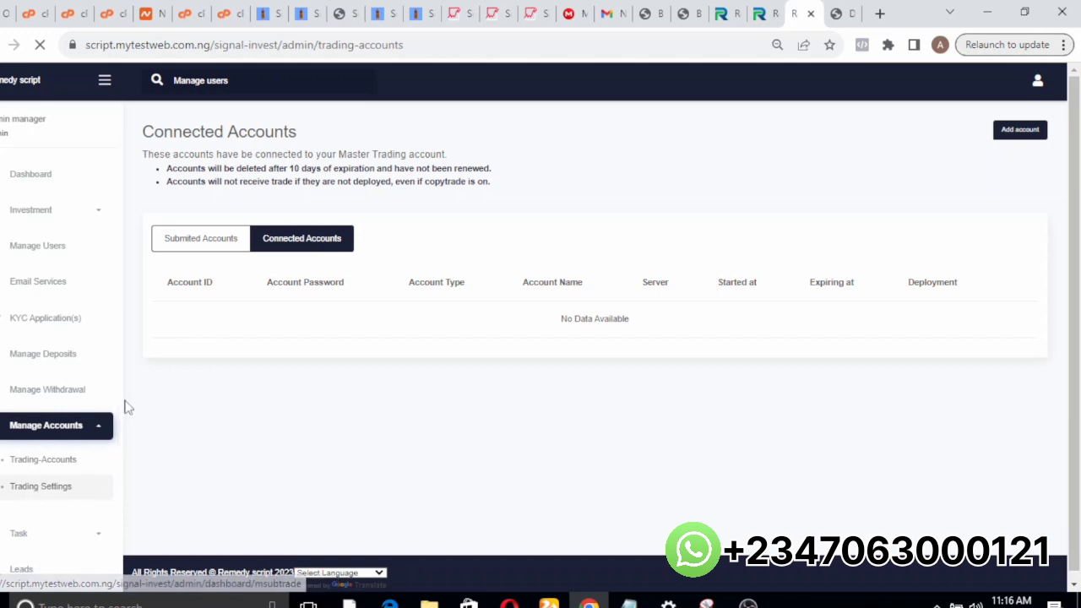
{"action": "scroll", "coordinate": [119, 451], "scroll_direction": "down", "scroll_amount": 1}
{"action": "left_click_drag", "start_coordinate": [118, 445], "coordinate": [118, 475]}
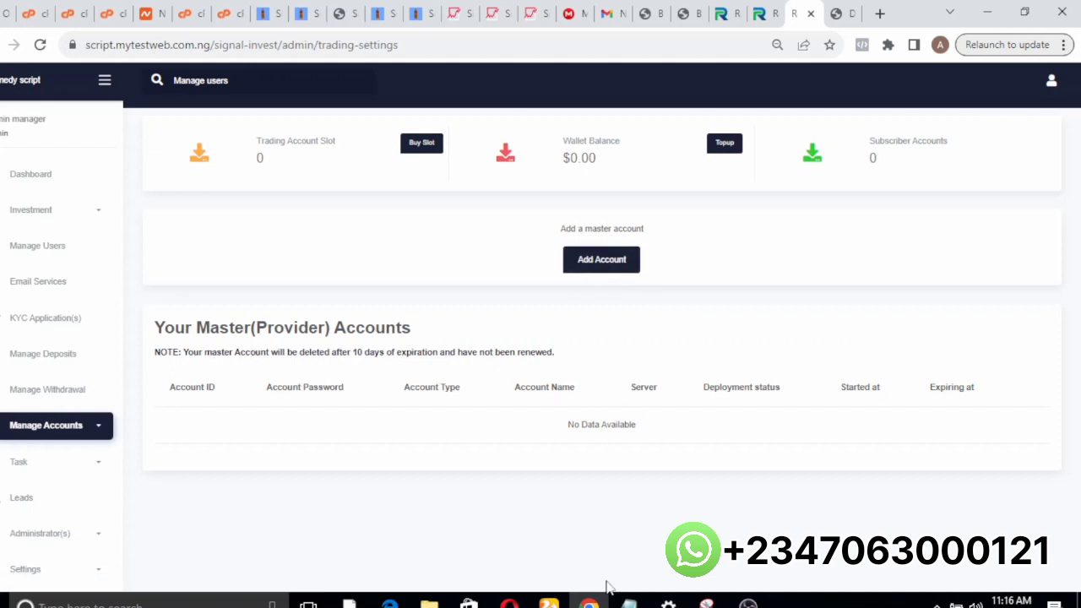
Step: Look over the empty Add New Manager form, then return to the user dashboard tab
{"action": "left_click", "coordinate": [97, 429]}
{"action": "left_click", "coordinate": [59, 495]}
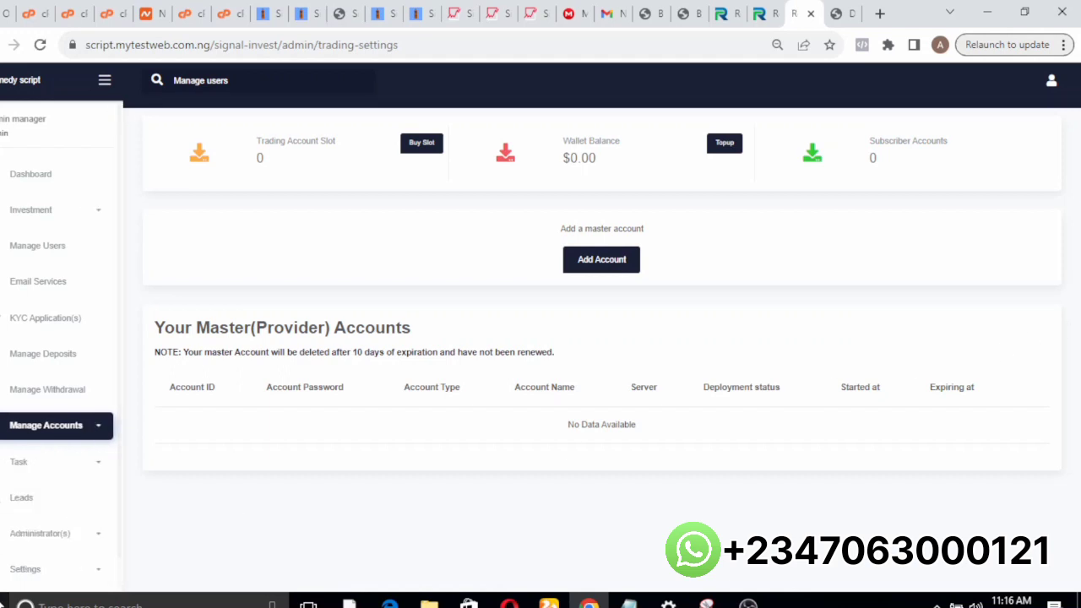
{"action": "left_click", "coordinate": [46, 545]}
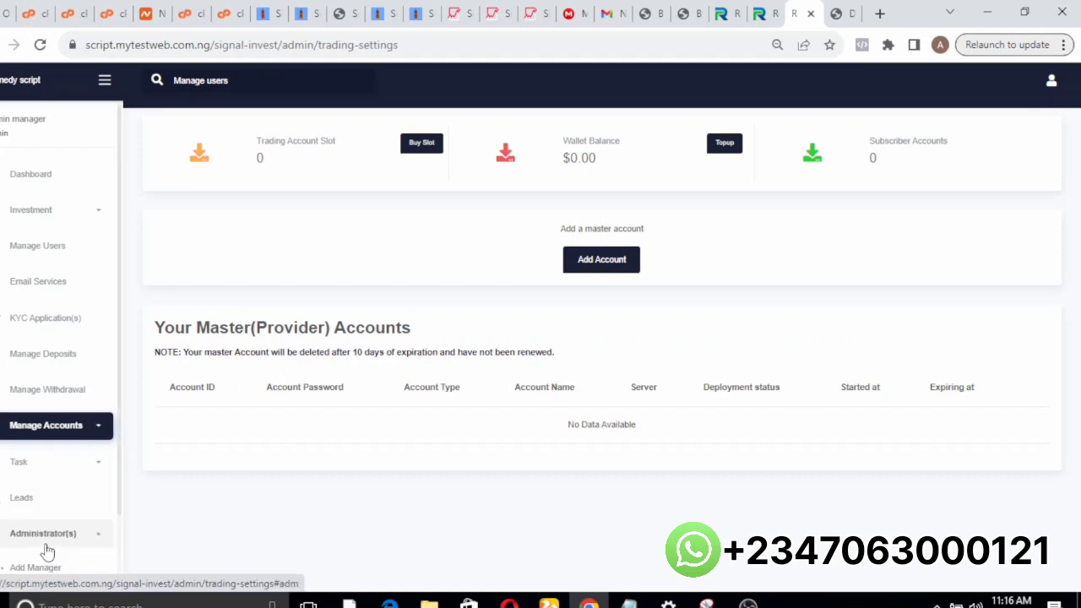
{"action": "scroll", "coordinate": [85, 554], "scroll_direction": "down", "scroll_amount": 2}
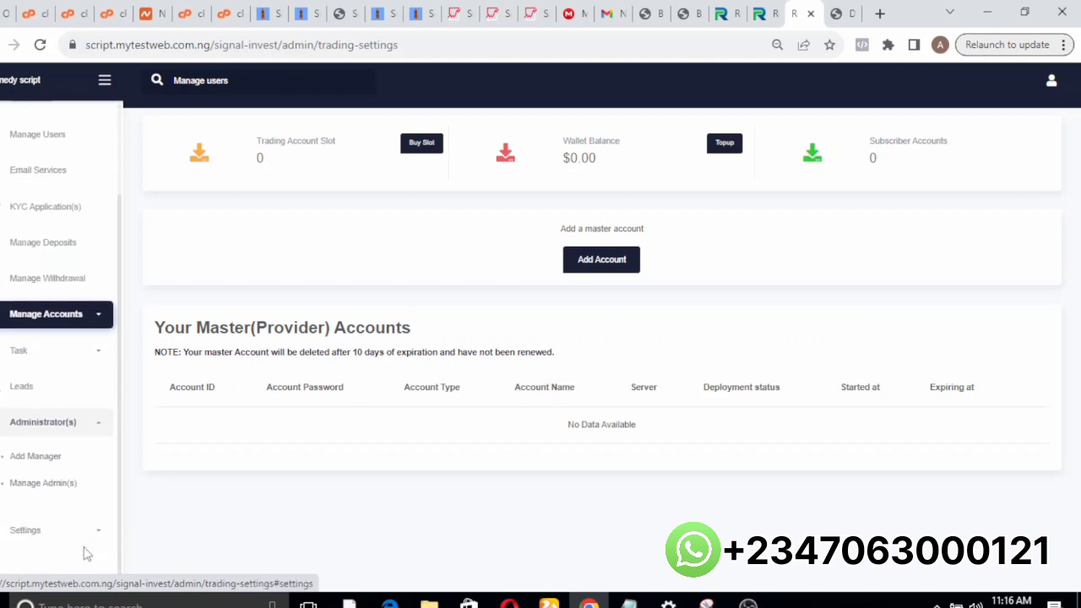
{"action": "left_click", "coordinate": [64, 459]}
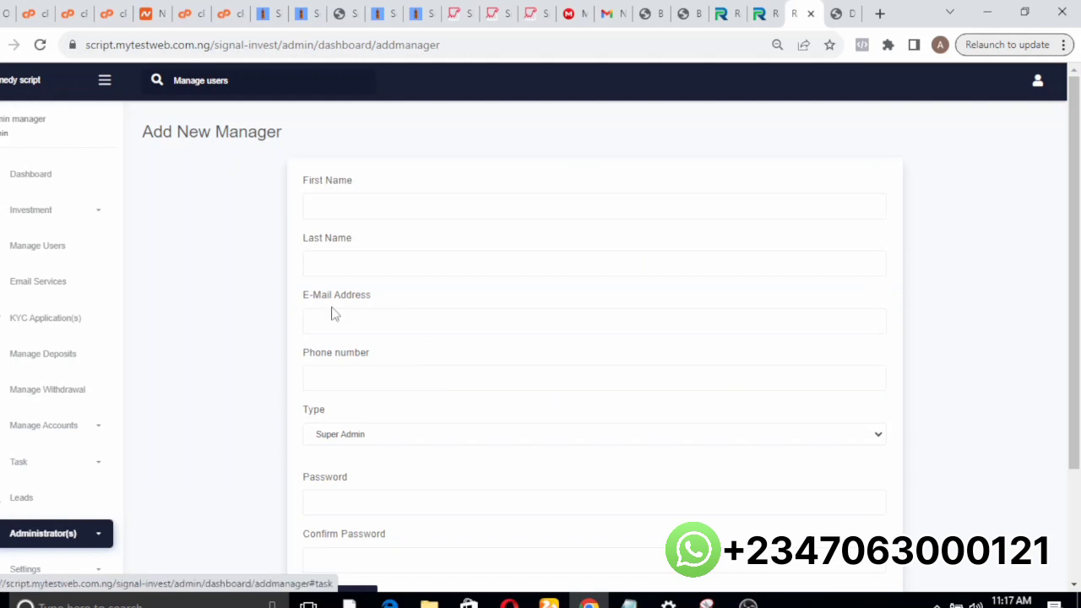
{"action": "left_click", "coordinate": [625, 322]}
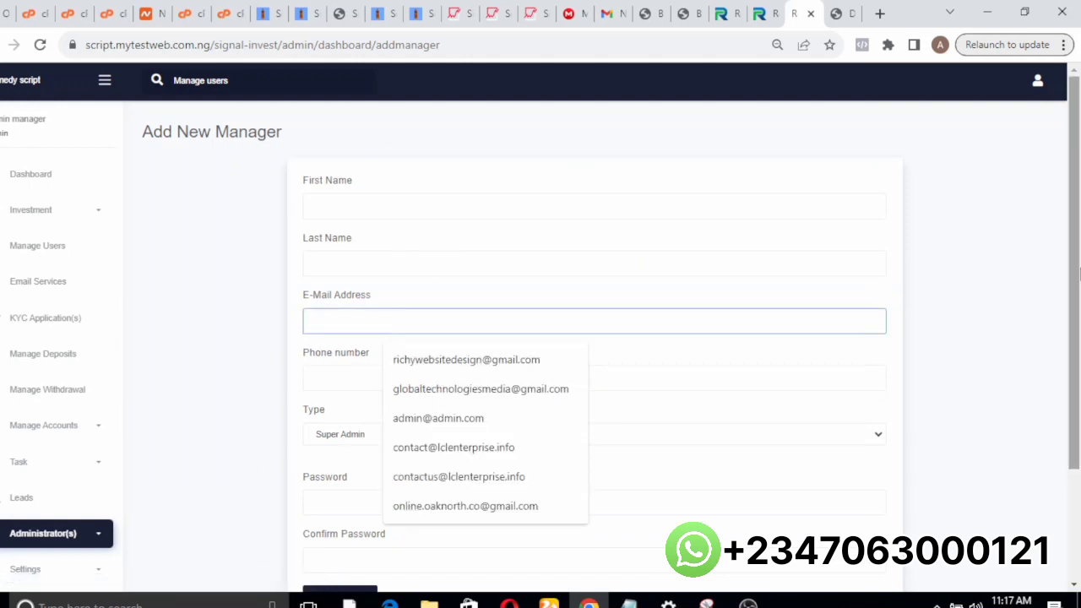
{"action": "left_click_drag", "start_coordinate": [1079, 267], "coordinate": [1073, 241]}
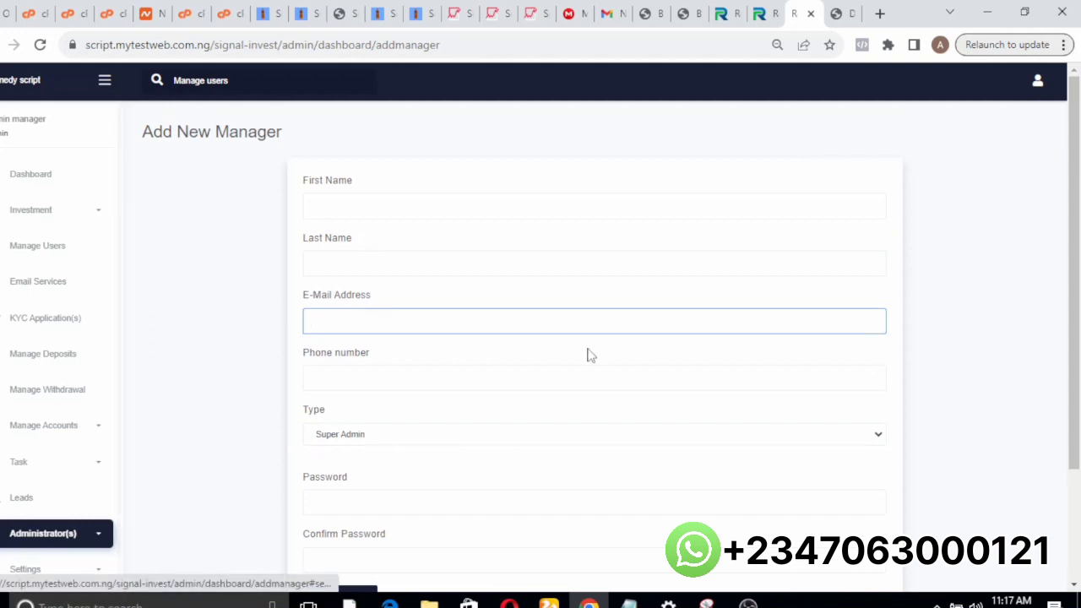
{"action": "left_click", "coordinate": [758, 12]}
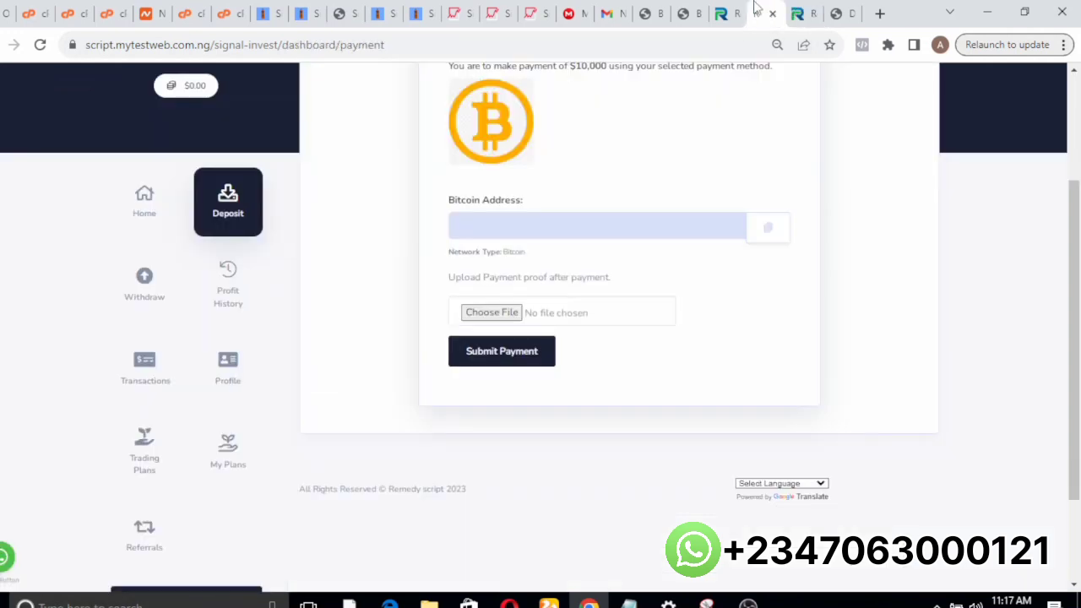
Step: Start a 10000 Bitcoin deposit from the user dashboard and proceed to payment
{"action": "left_click", "coordinate": [149, 211]}
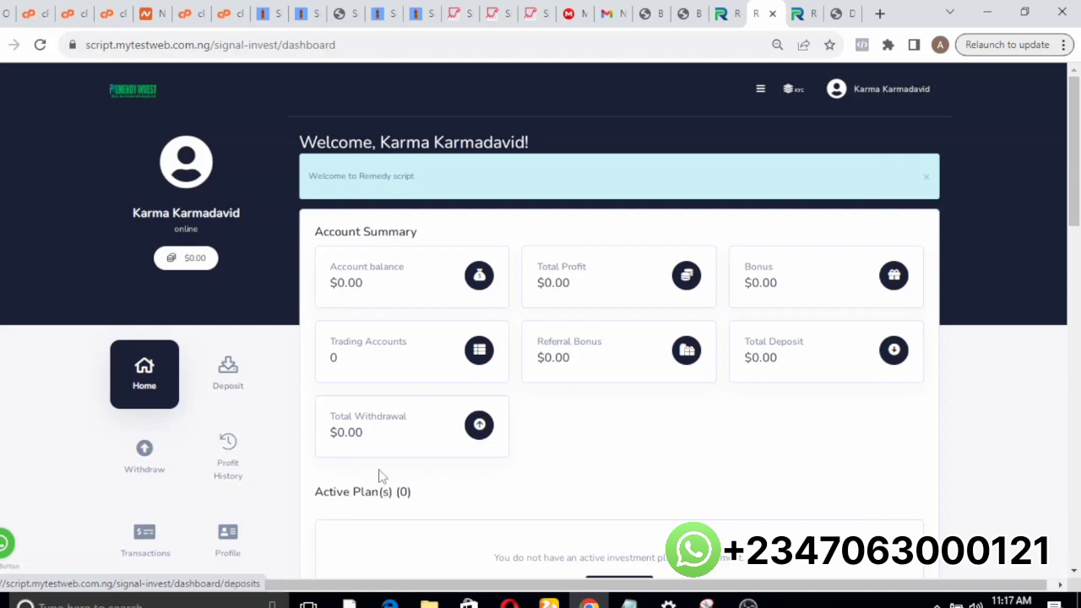
{"action": "left_click", "coordinate": [238, 389]}
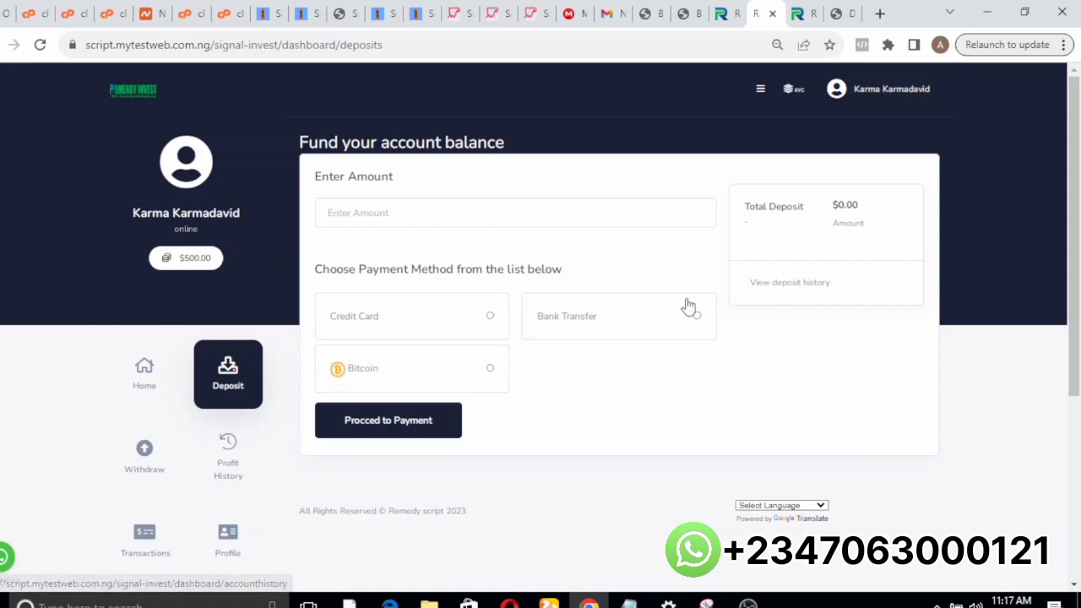
{"action": "left_click", "coordinate": [486, 369]}
{"action": "left_click", "coordinate": [416, 220]}
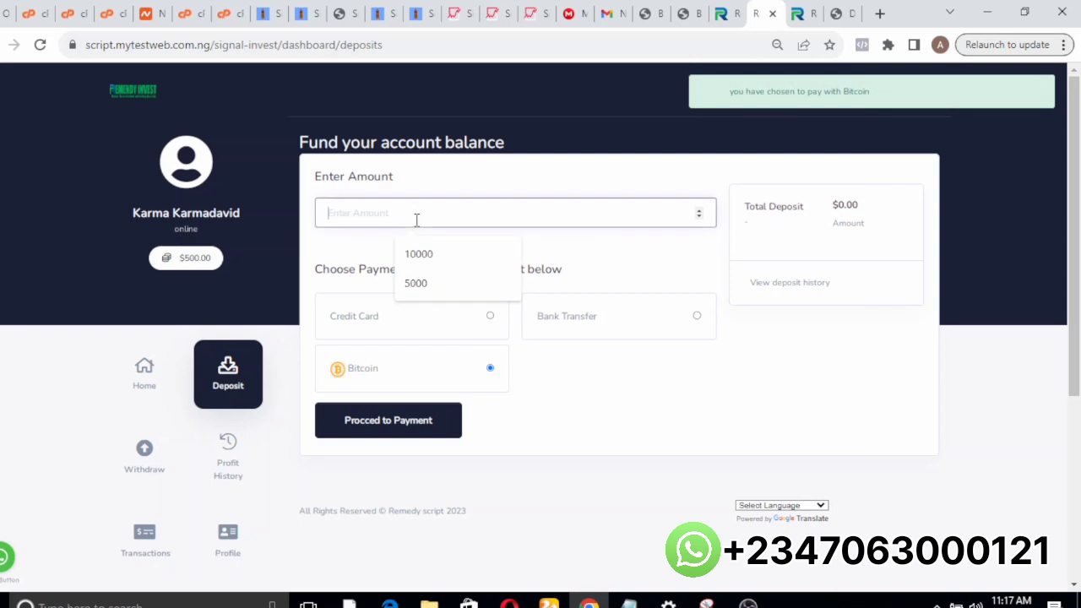
{"action": "left_click", "coordinate": [419, 254]}
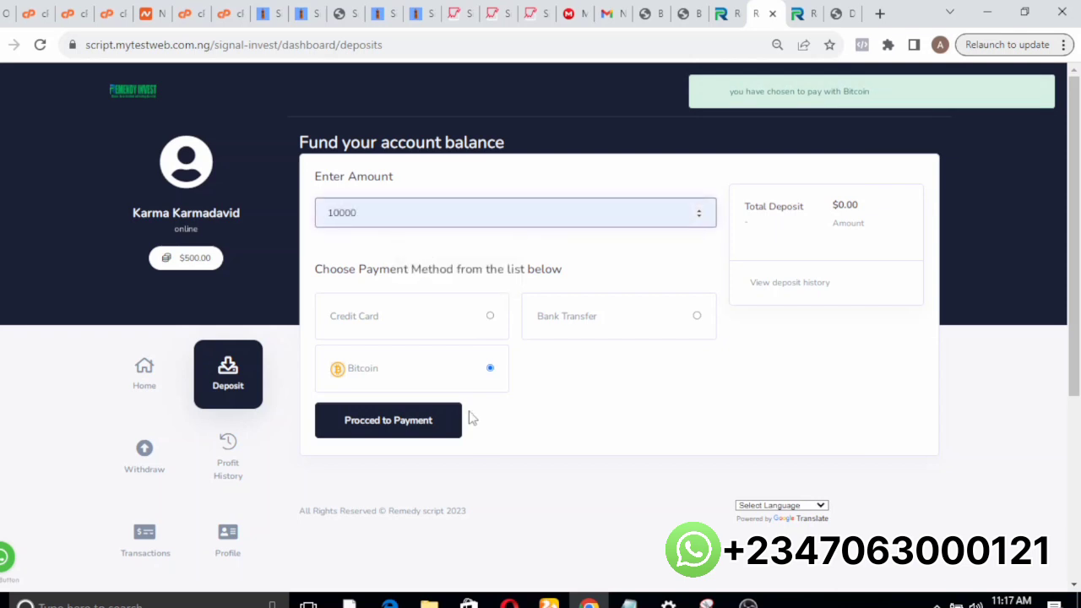
{"action": "left_click", "coordinate": [405, 423]}
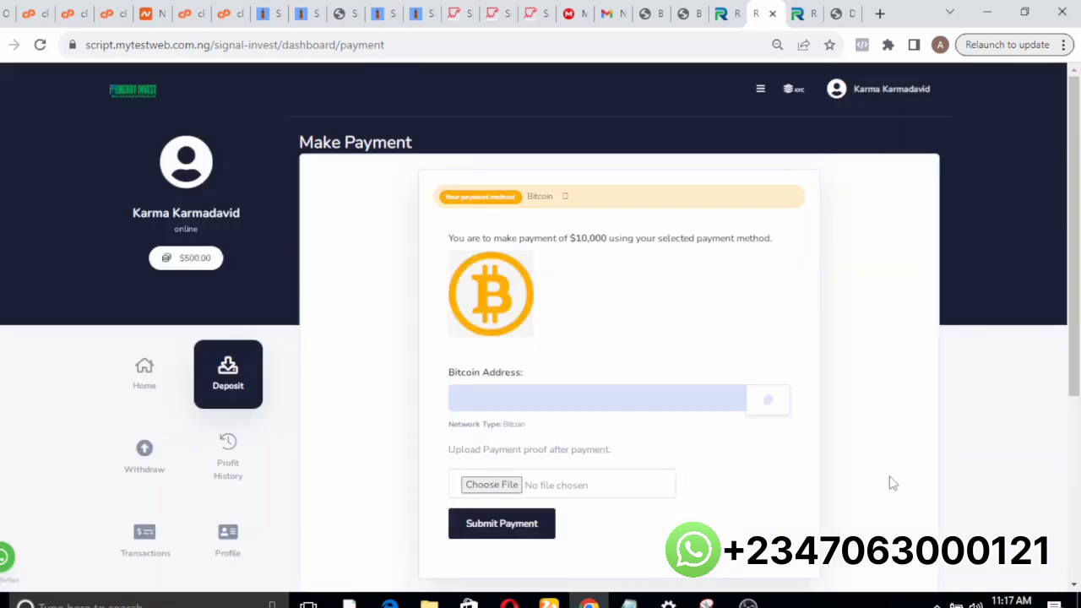
Step: Attach the 1525 image as payment proof for the Bitcoin deposit
{"action": "left_click", "coordinate": [496, 488]}
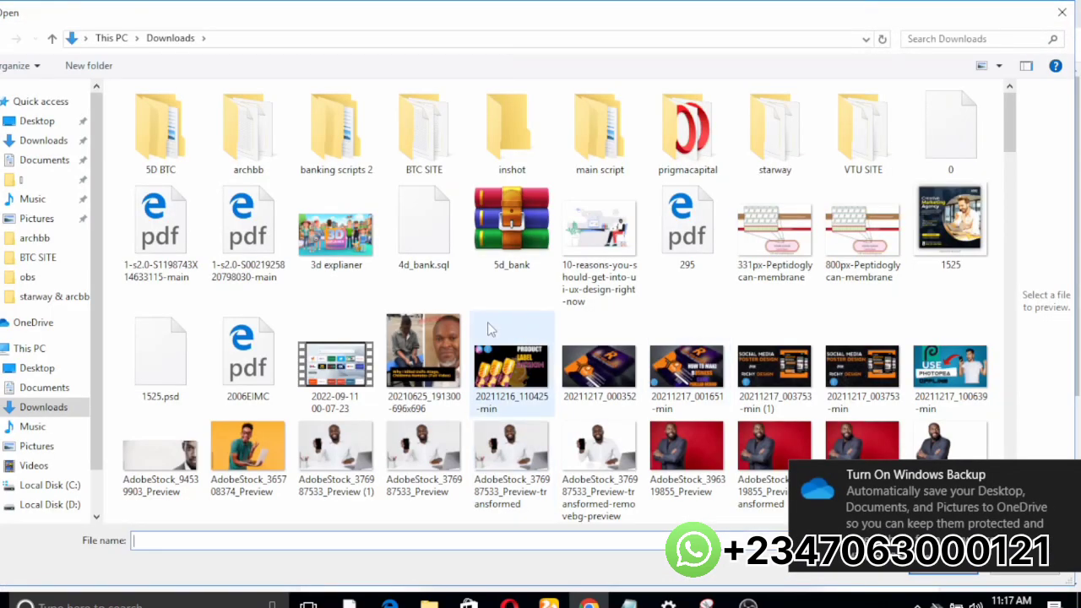
{"action": "left_click", "coordinate": [948, 244]}
{"action": "left_click_drag", "start_coordinate": [947, 245], "coordinate": [1051, 300]}
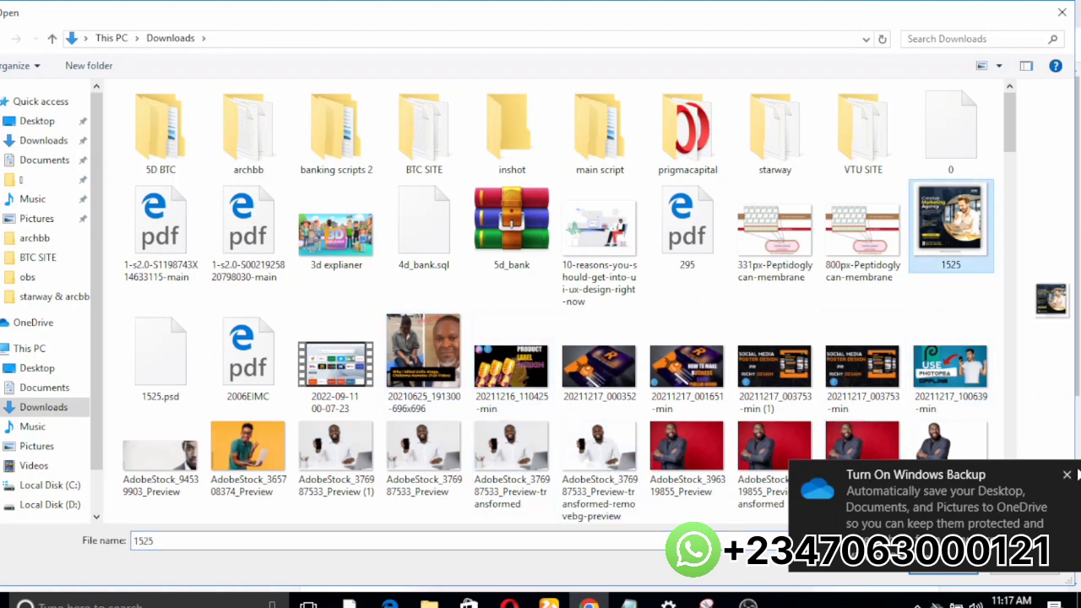
{"action": "left_click", "coordinate": [1066, 475]}
{"action": "left_click", "coordinate": [942, 569]}
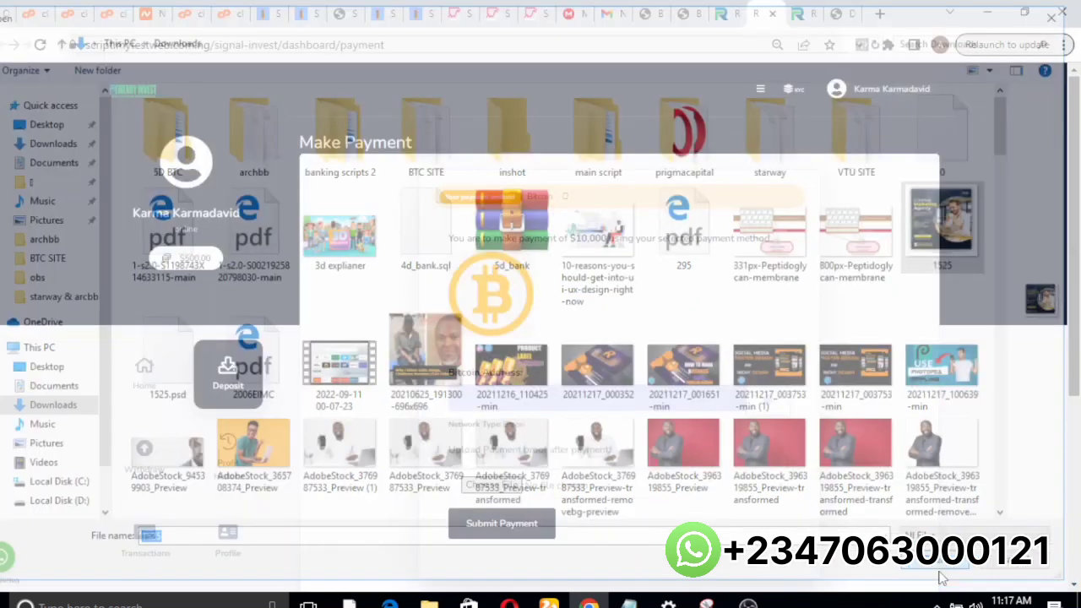
{"action": "left_click", "coordinate": [543, 525]}
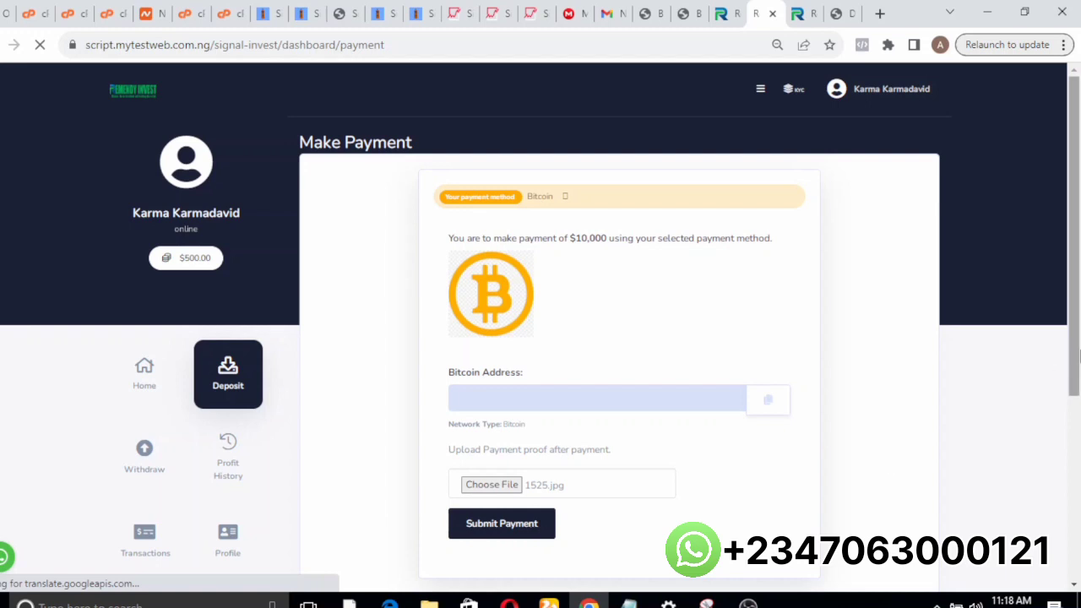
{"action": "left_click_drag", "start_coordinate": [1076, 336], "coordinate": [1069, 445]}
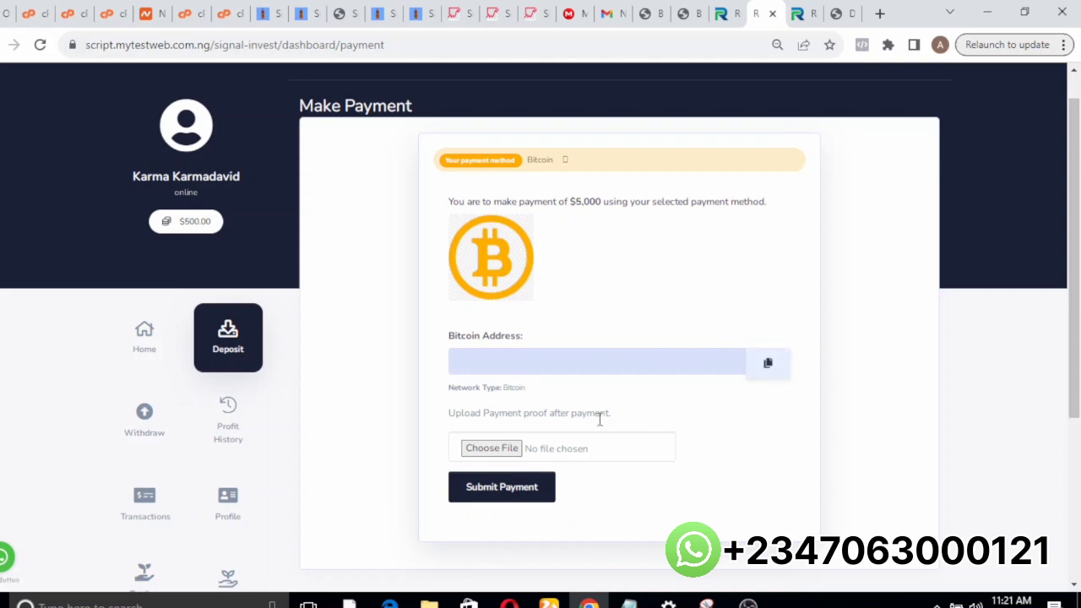
Step: Try a 10000 Credit Card deposit and view its payment page
{"action": "left_click", "coordinate": [229, 345]}
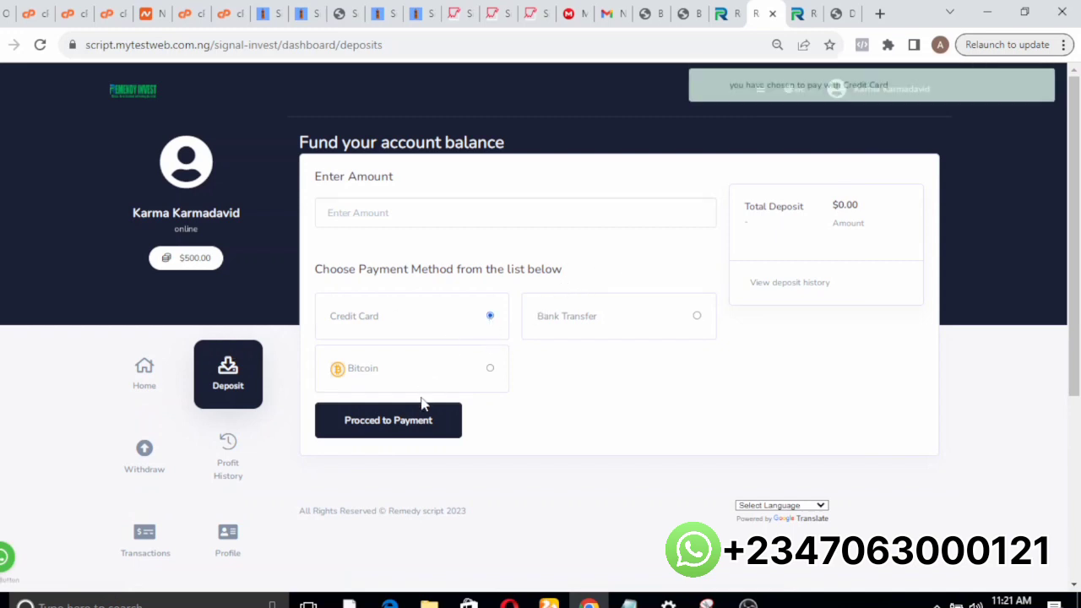
{"action": "left_click", "coordinate": [411, 436]}
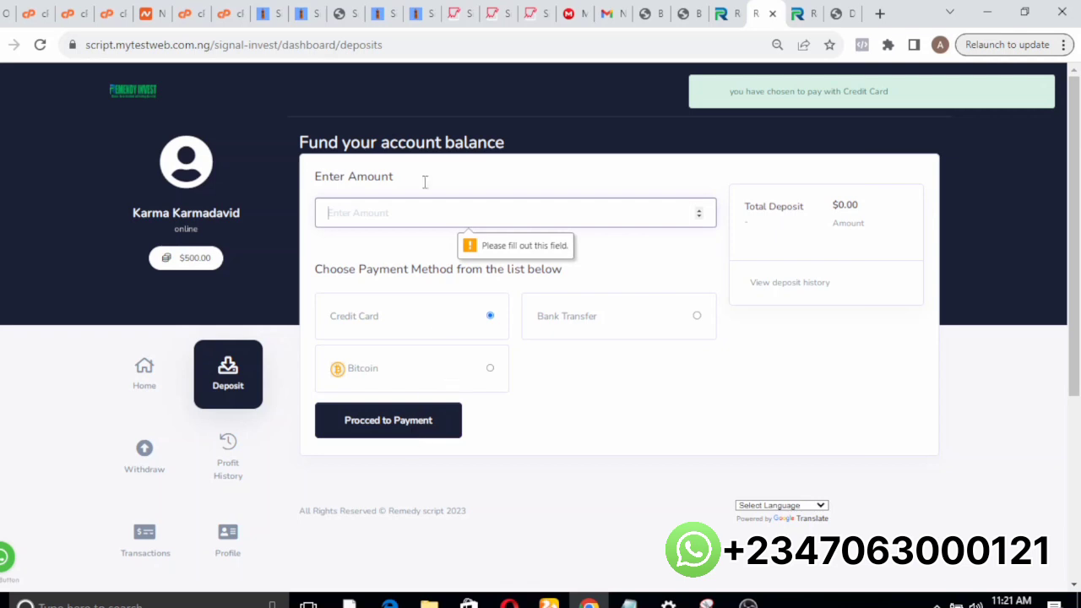
{"action": "left_click", "coordinate": [374, 215]}
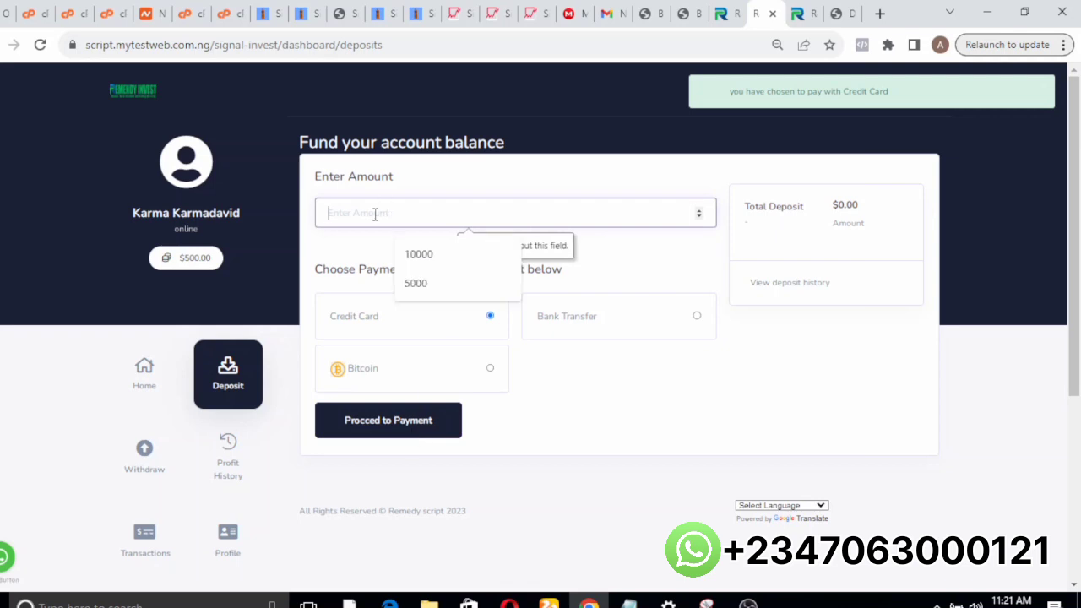
{"action": "left_click", "coordinate": [411, 255]}
{"action": "left_click", "coordinate": [363, 427]}
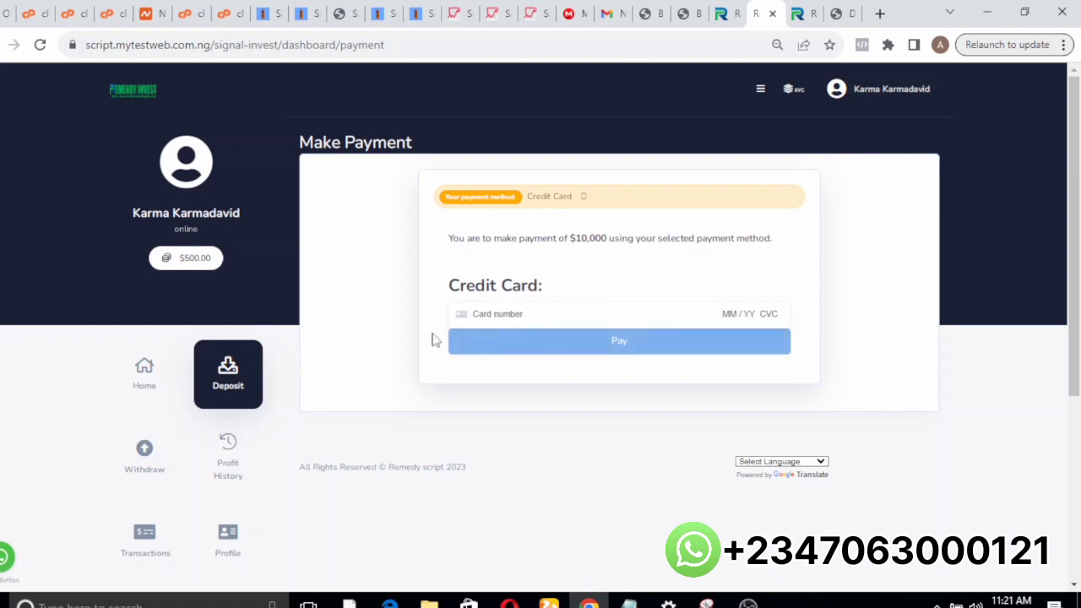
Step: Start a 5000 Bank Transfer deposit and proceed to its payment page
{"action": "left_click", "coordinate": [231, 393]}
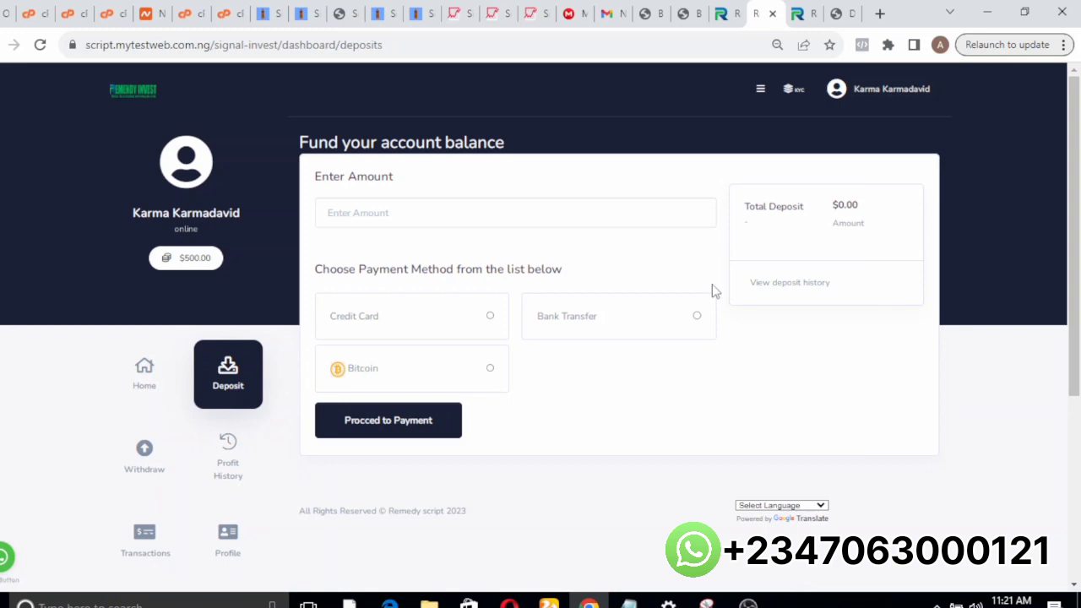
{"action": "left_click", "coordinate": [698, 327]}
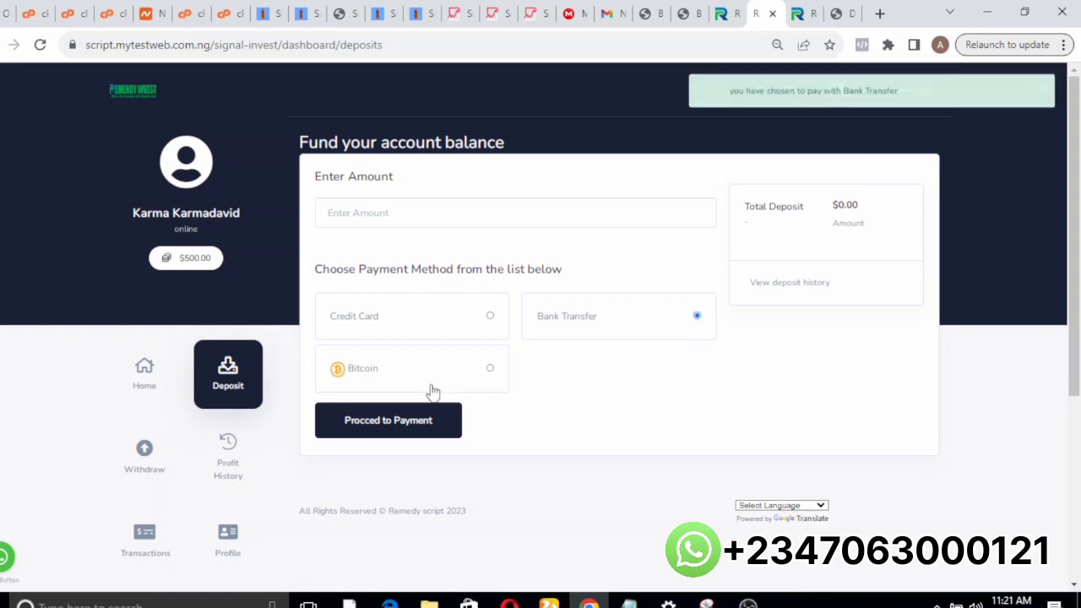
{"action": "left_click", "coordinate": [423, 421]}
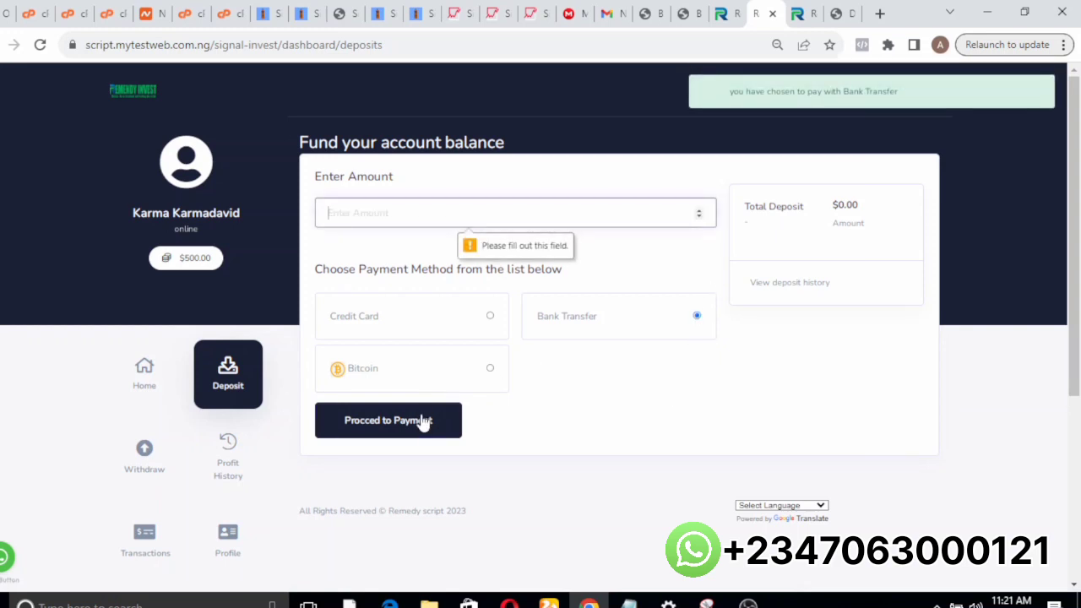
{"action": "left_click", "coordinate": [381, 215]}
{"action": "left_click", "coordinate": [423, 284]}
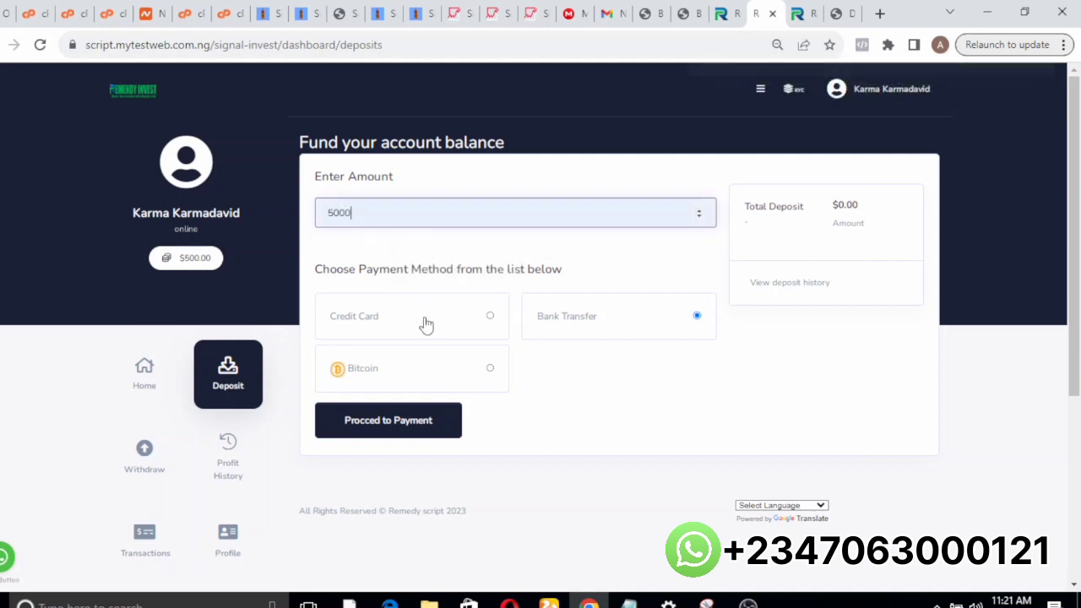
{"action": "left_click", "coordinate": [419, 435]}
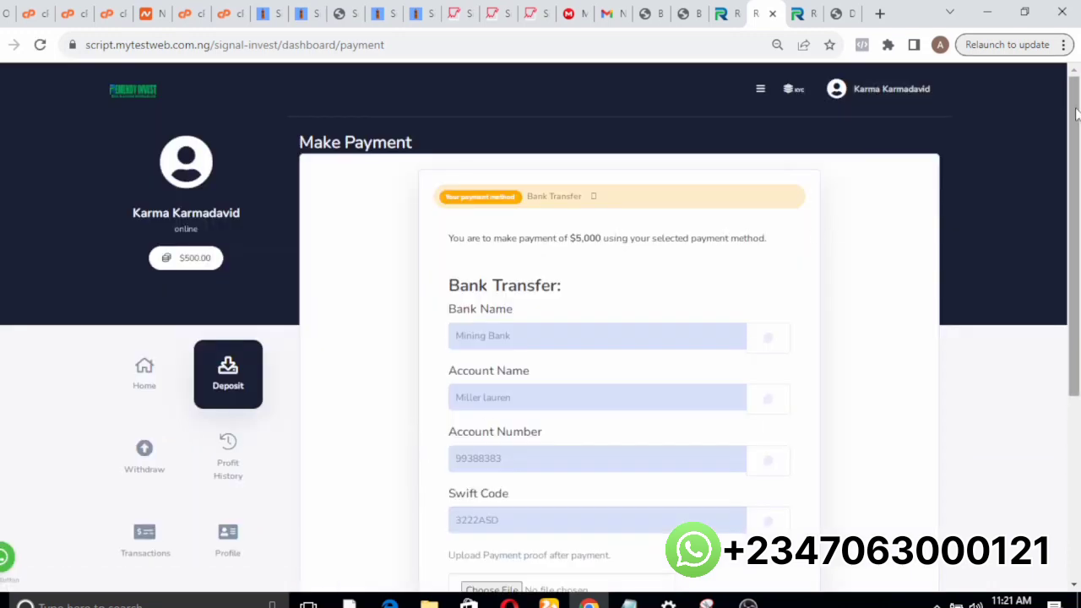
Step: Attach 1525.jpg, submit the bank-transfer payment, and go back after the PostTooLargeException error
{"action": "scroll", "coordinate": [1066, 145], "scroll_direction": "down", "scroll_amount": 2}
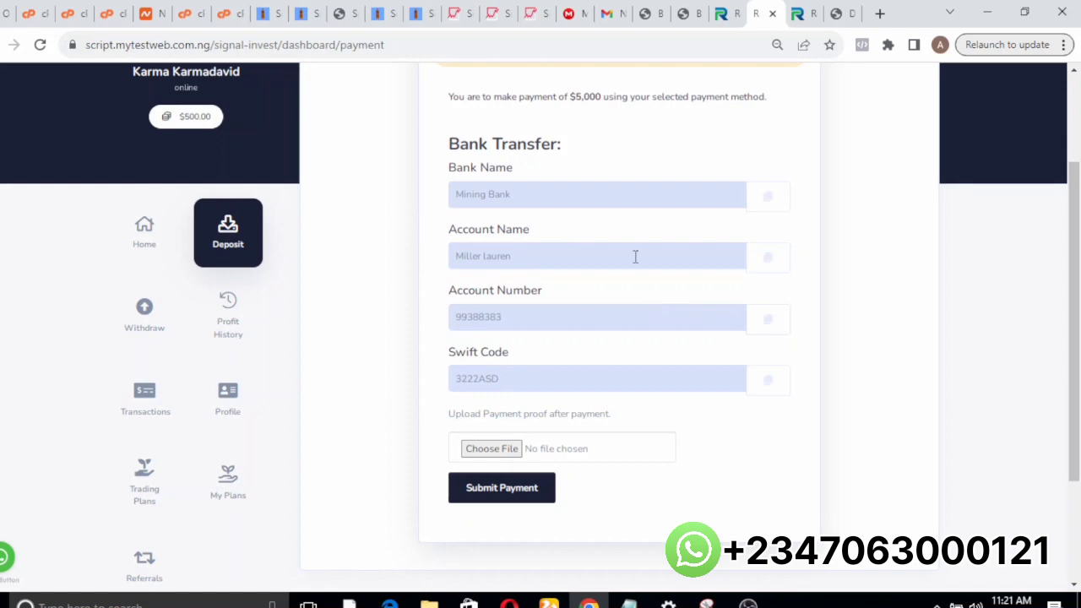
{"action": "left_click", "coordinate": [492, 443]}
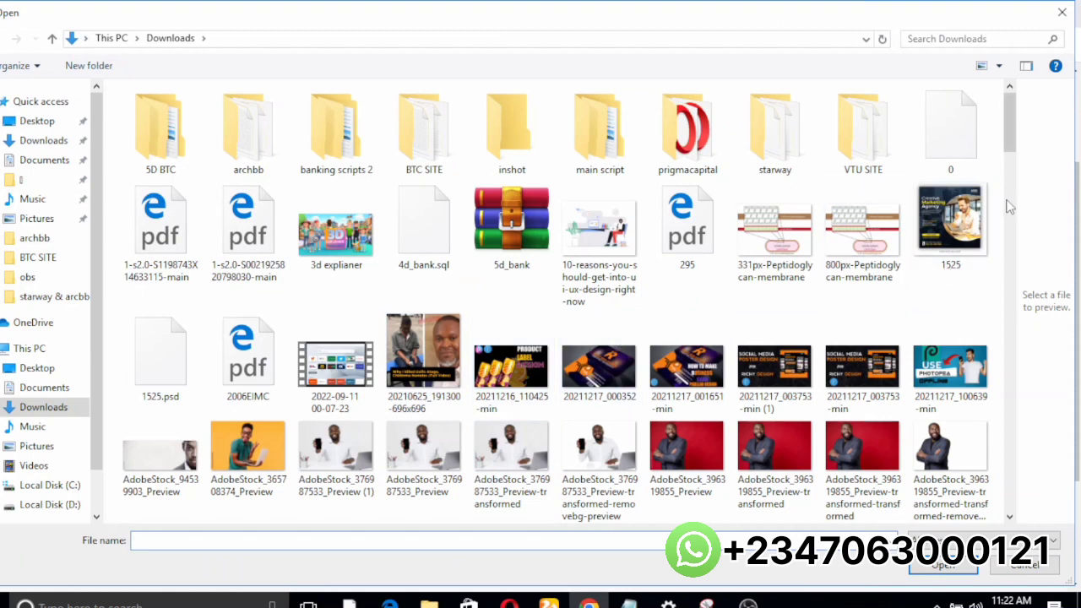
{"action": "left_click", "coordinate": [961, 224]}
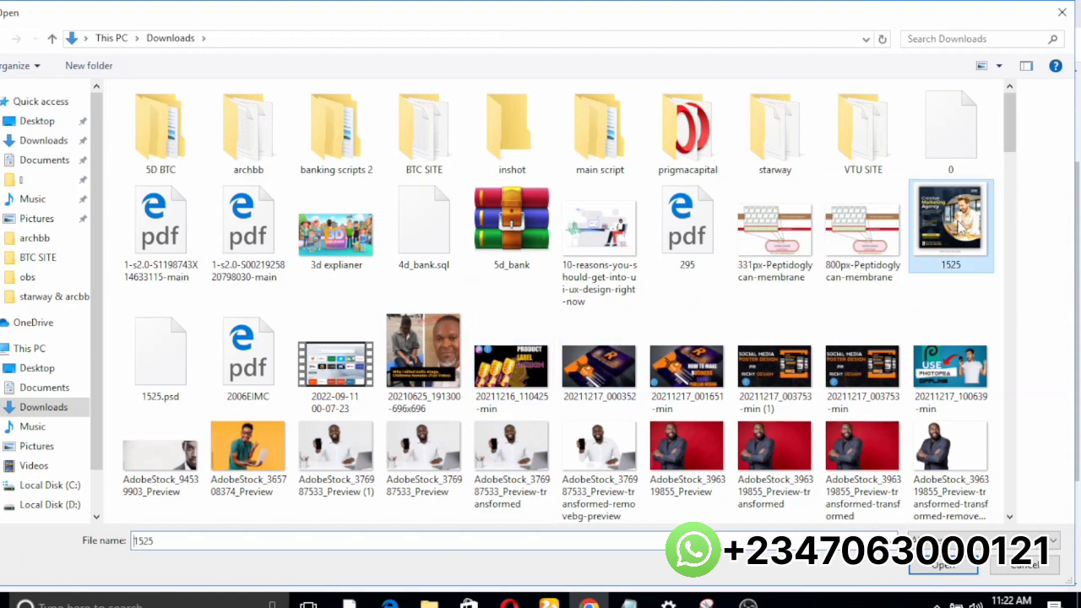
{"action": "left_click", "coordinate": [939, 566]}
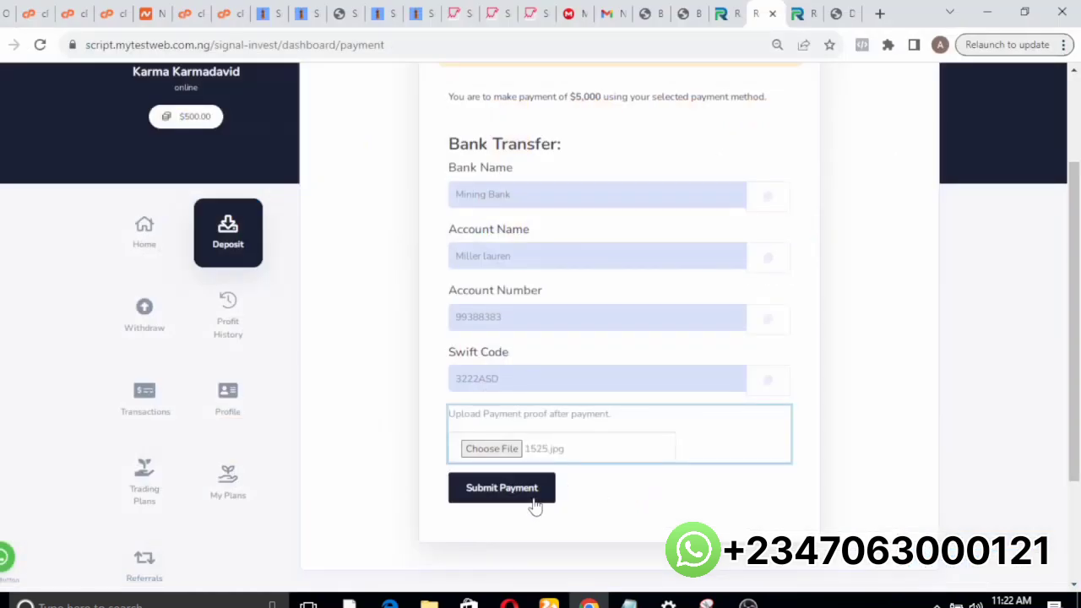
{"action": "left_click", "coordinate": [535, 503]}
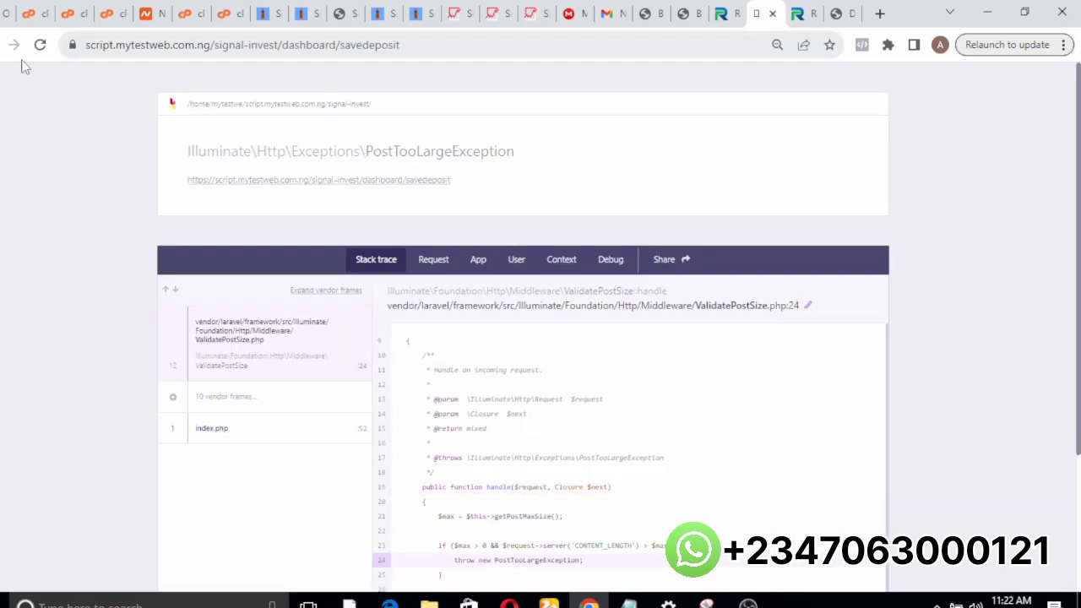
{"action": "left_click", "coordinate": [0, 45]}
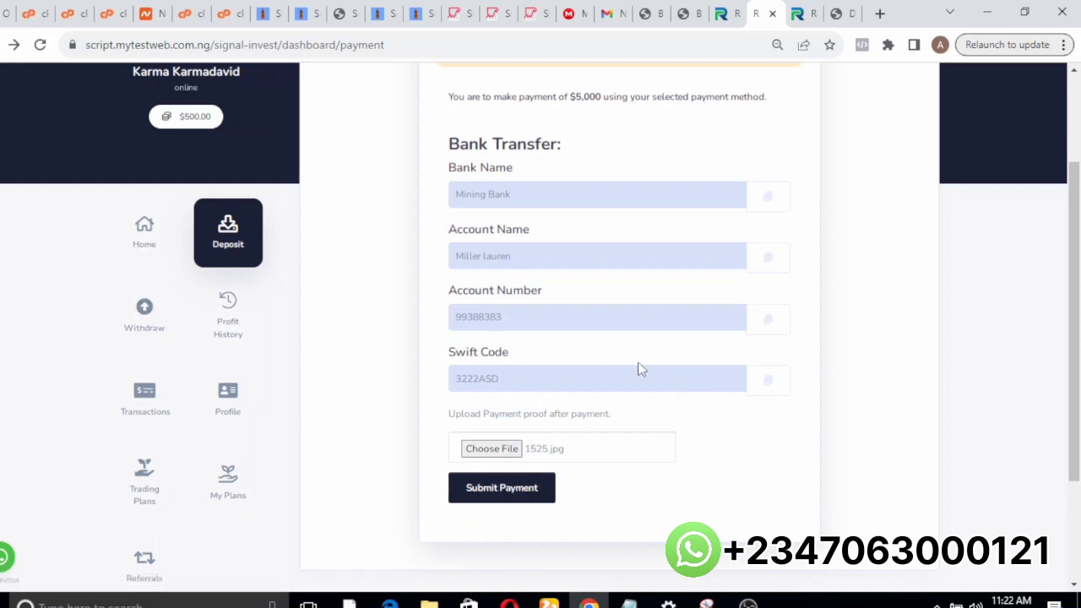
Step: In the admin panel, open Manage Users and run a search on the users list
{"action": "left_click", "coordinate": [800, 13]}
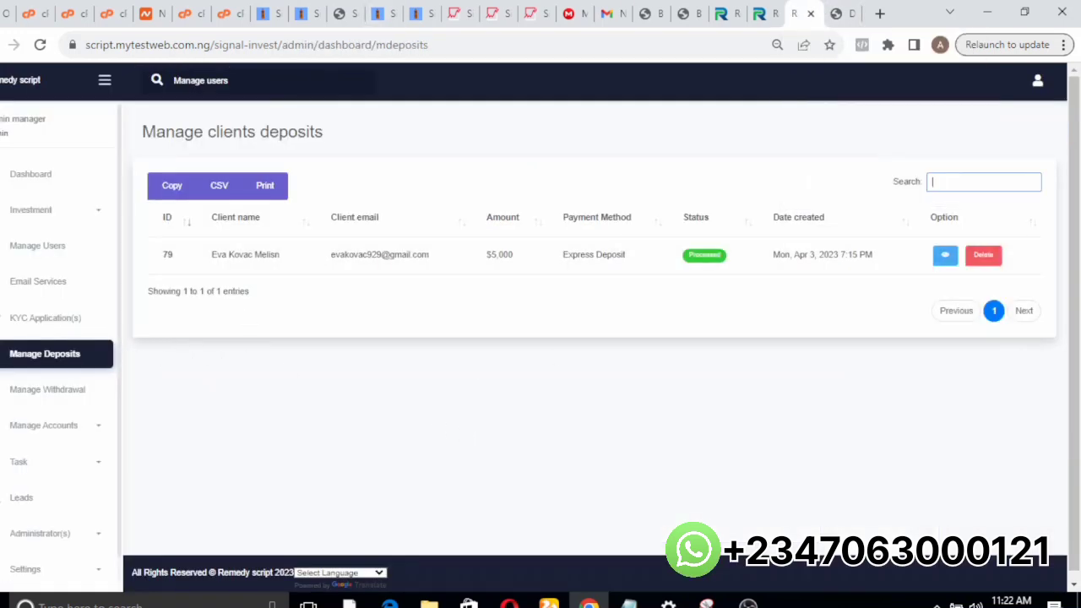
{"action": "left_click", "coordinate": [59, 246]}
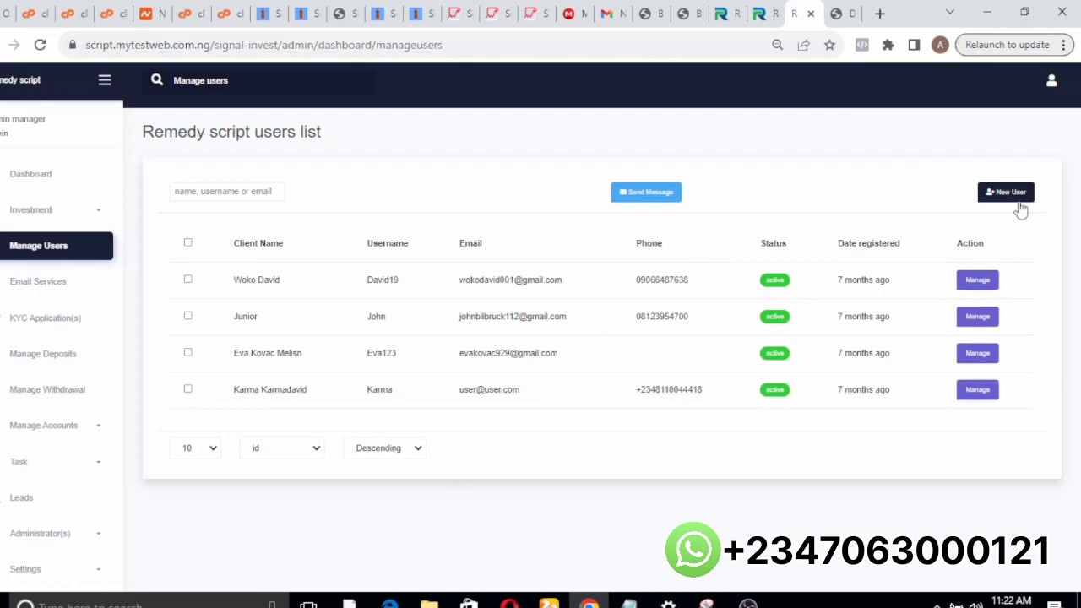
{"action": "left_click", "coordinate": [209, 189]}
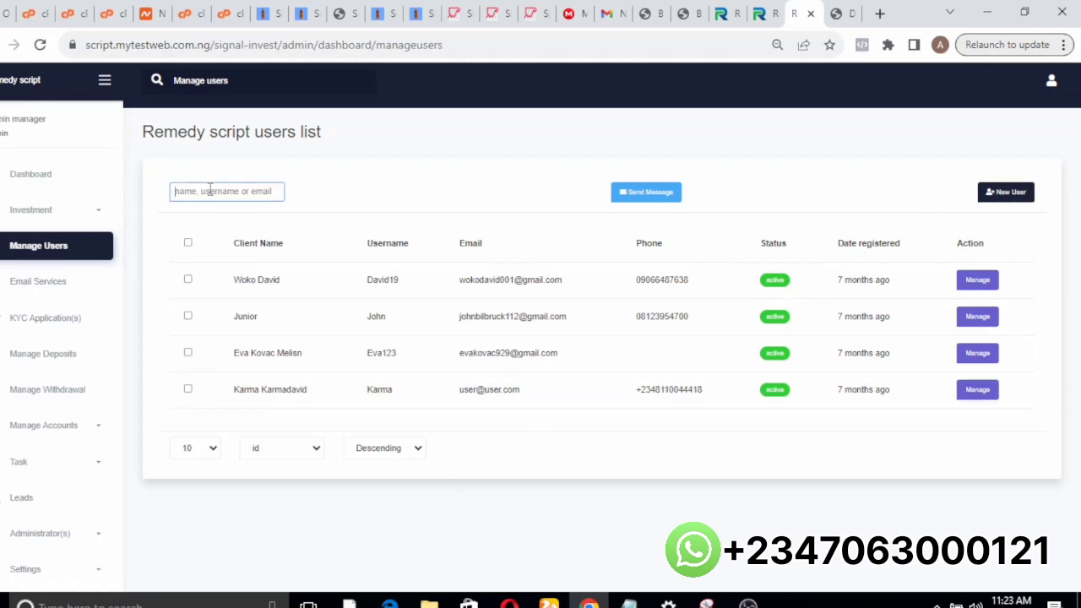
{"action": "type", "text": "user"}
{"action": "key", "text": "Return"}
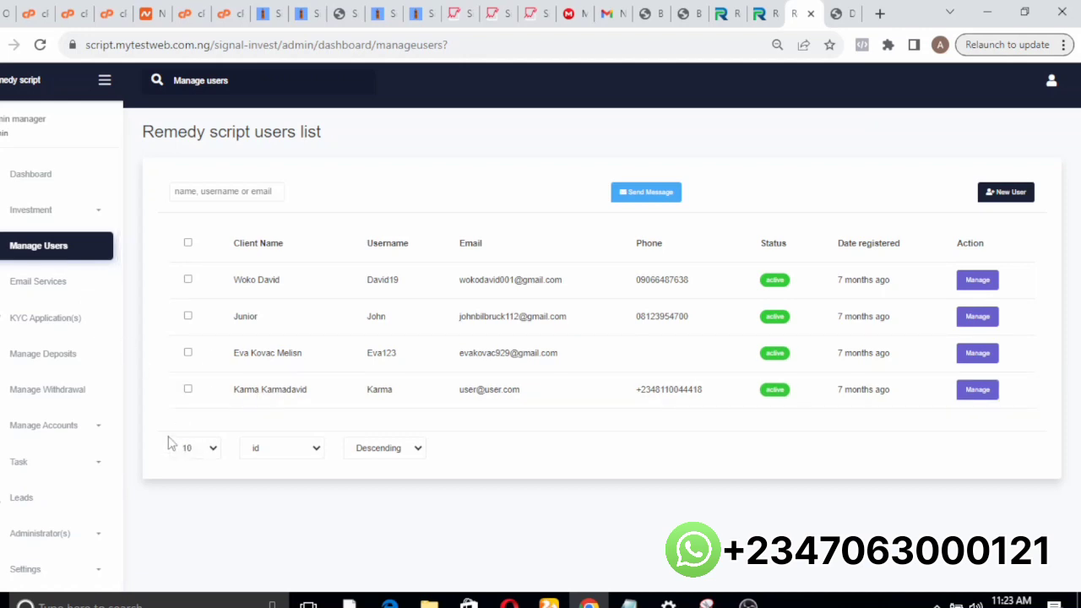
Step: Open the empty KYC list, then view the client's profit history
{"action": "left_click", "coordinate": [44, 316]}
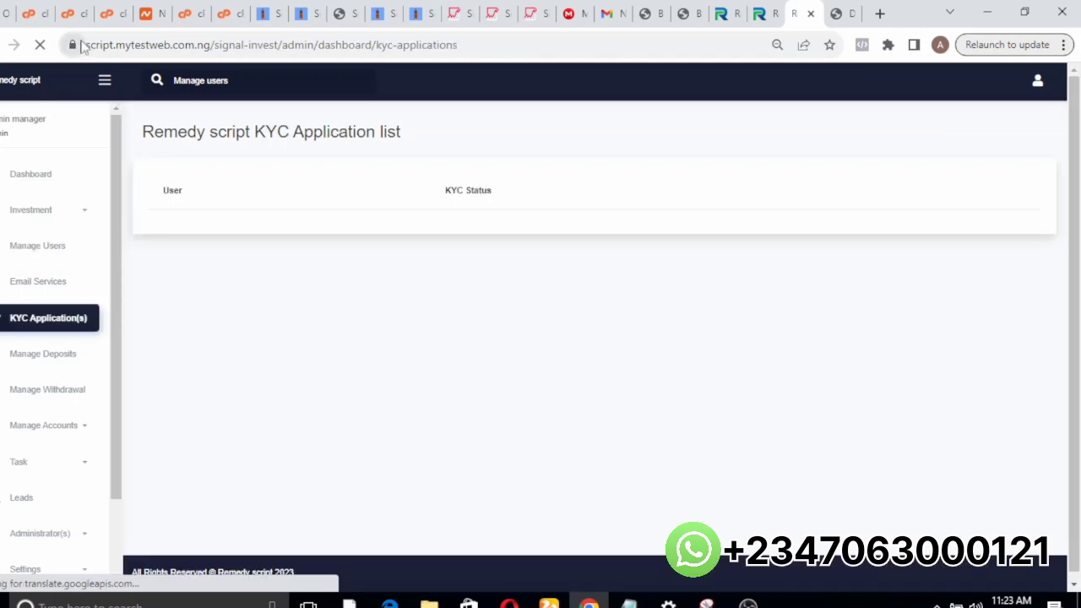
{"action": "left_click", "coordinate": [757, 13]}
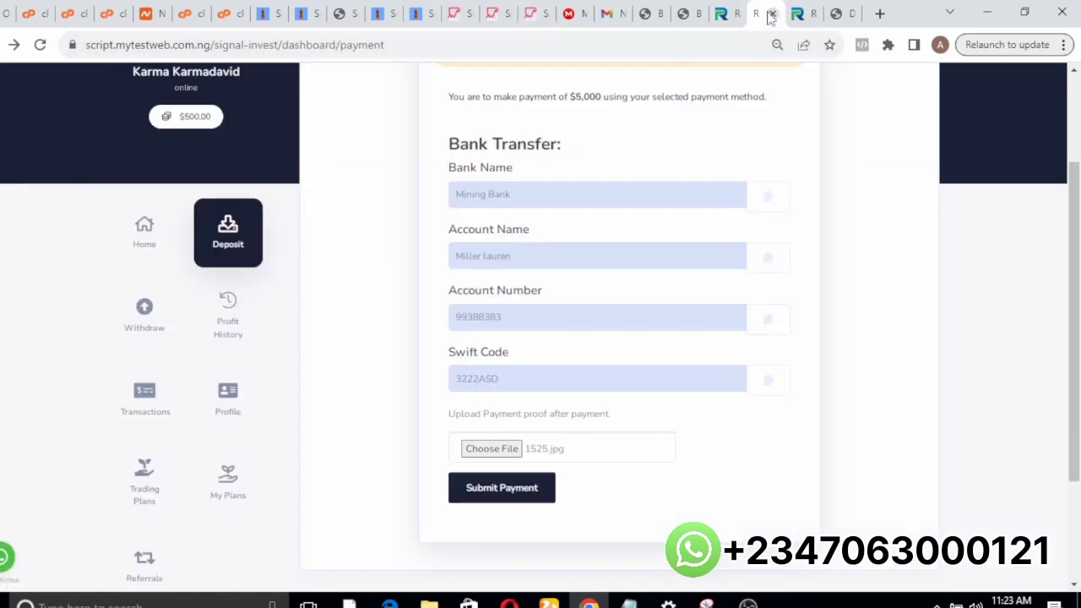
{"action": "left_click", "coordinate": [229, 325]}
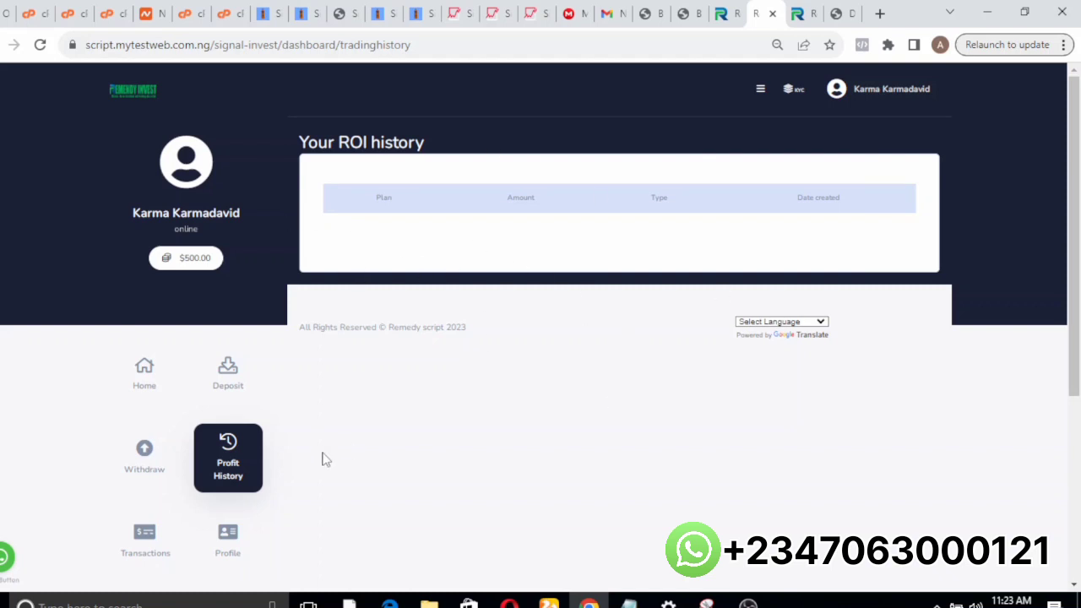
{"action": "scroll", "coordinate": [1077, 320], "scroll_direction": "down", "scroll_amount": 3}
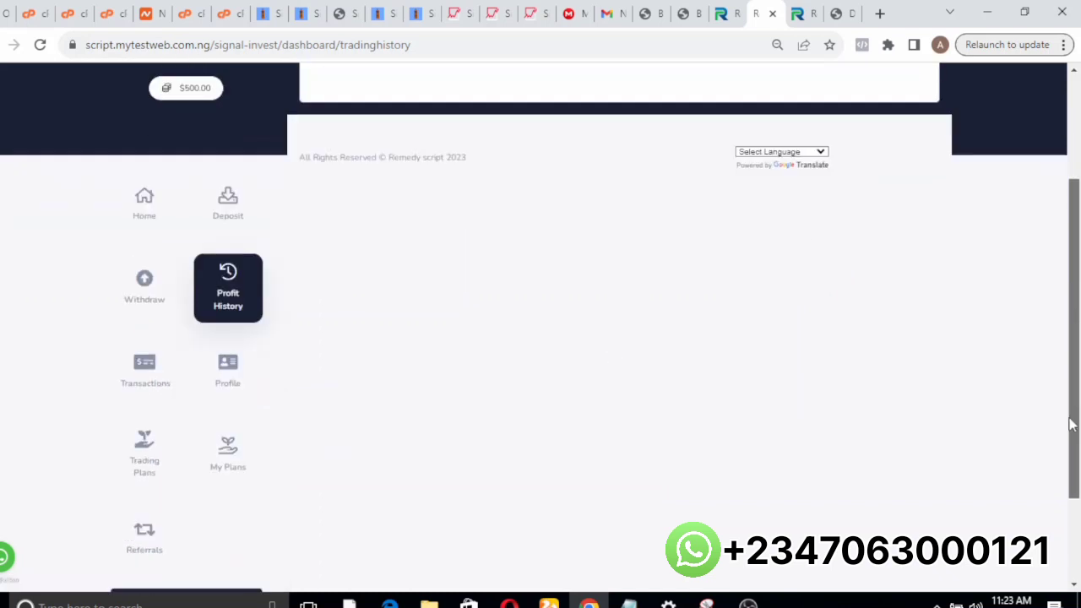
Step: Review the client's transactions and profile settings, then return to the admin tab
{"action": "left_click", "coordinate": [130, 292]}
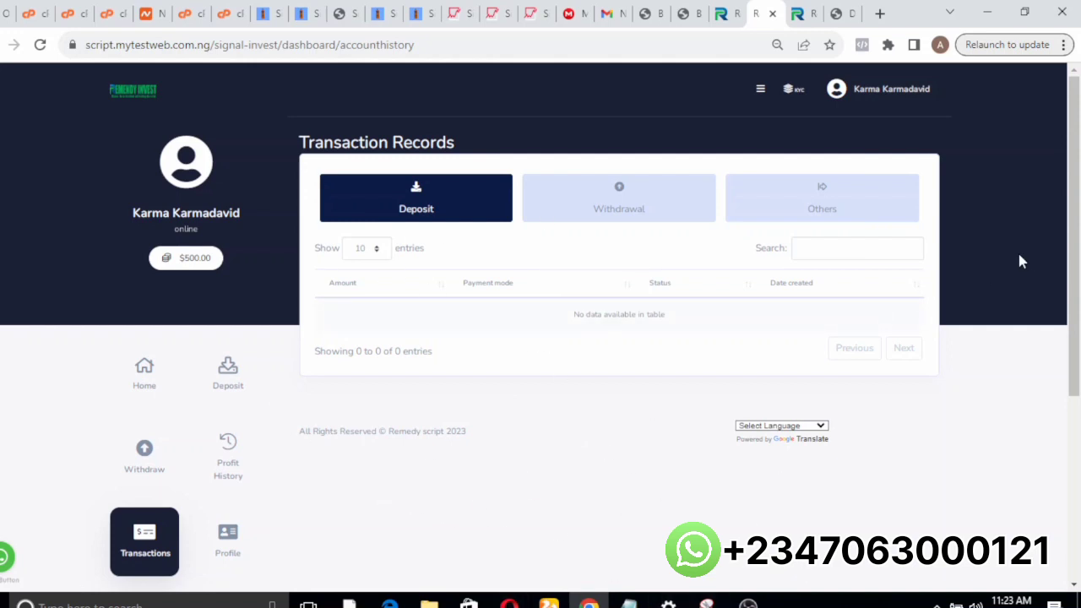
{"action": "scroll", "coordinate": [1052, 371], "scroll_direction": "down", "scroll_amount": 4}
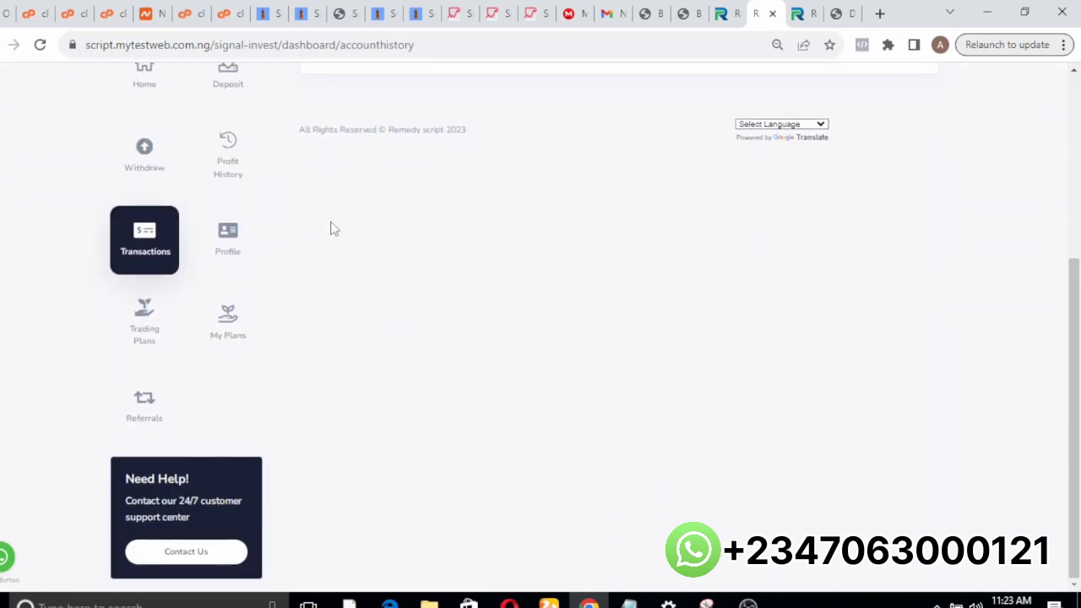
{"action": "left_click", "coordinate": [236, 243]}
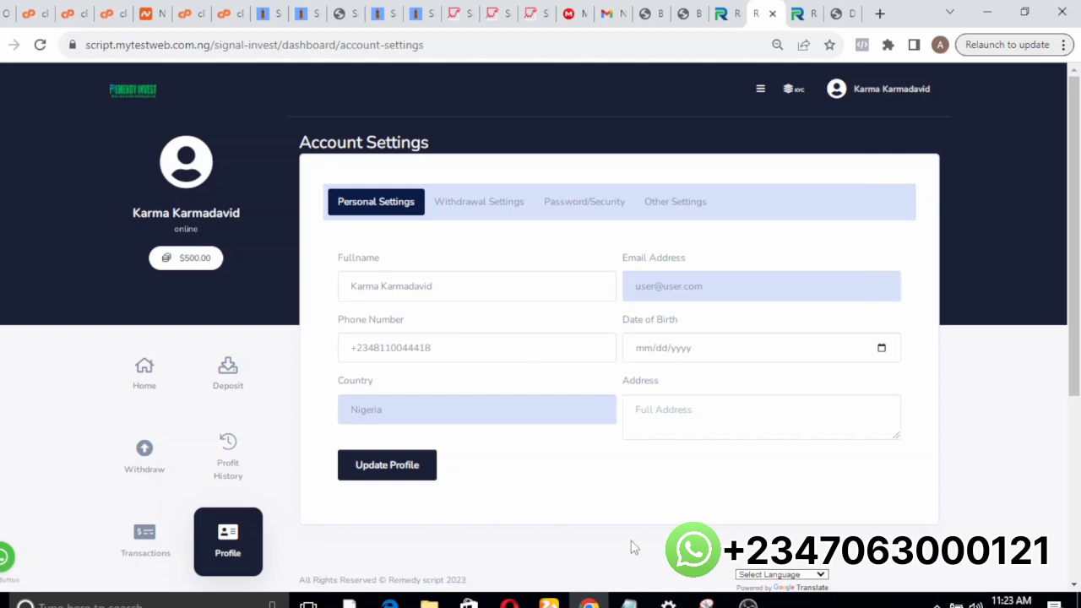
{"action": "left_click", "coordinate": [797, 13]}
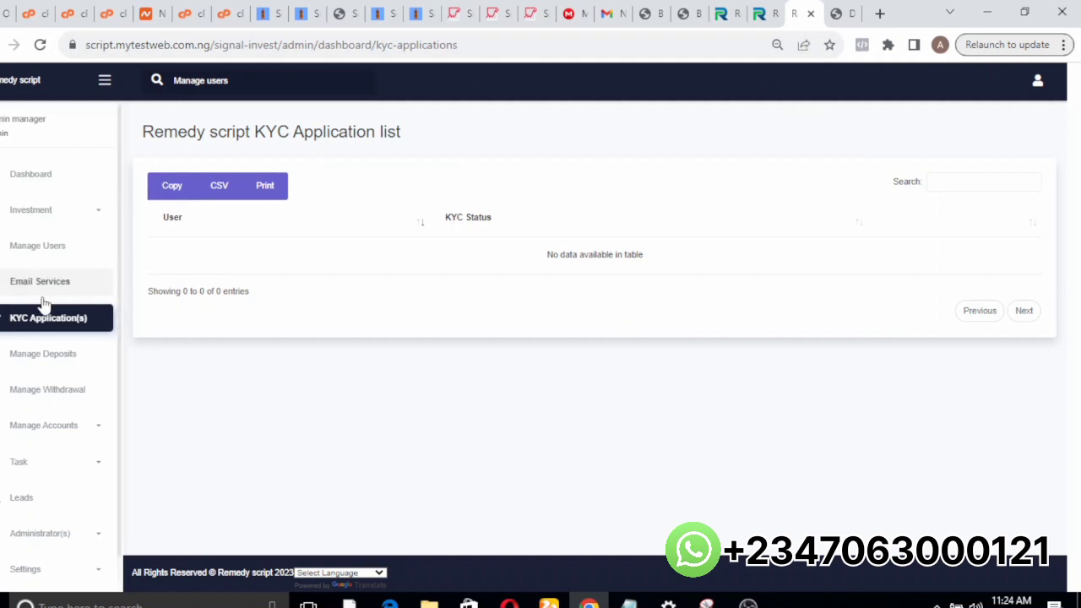
Step: Open the demo client's details page ($500 balance) and expand its Actions menu
{"action": "left_click", "coordinate": [37, 250]}
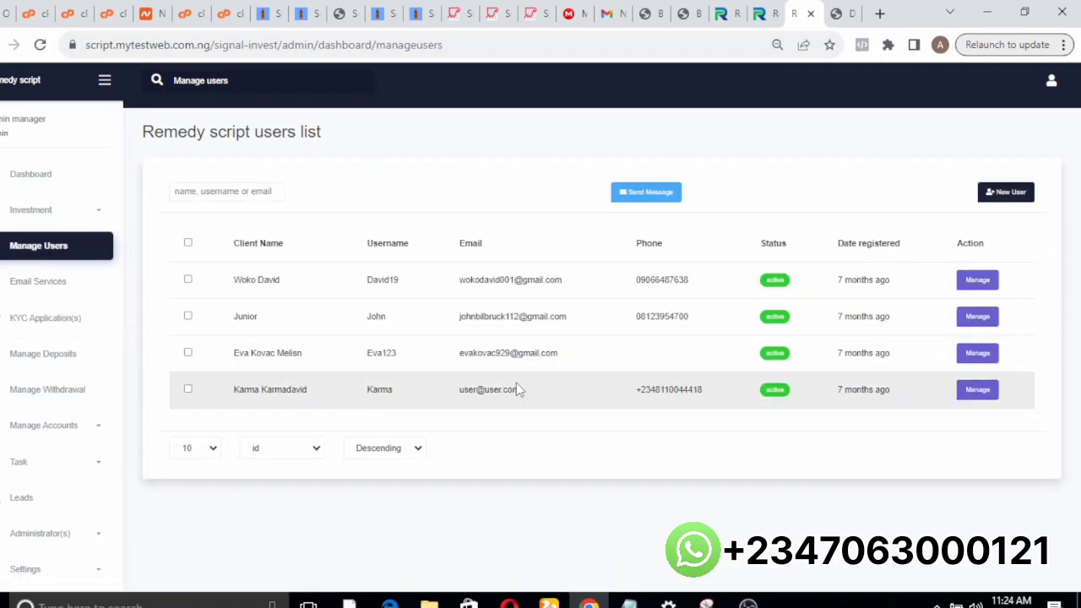
{"action": "left_click", "coordinate": [980, 394]}
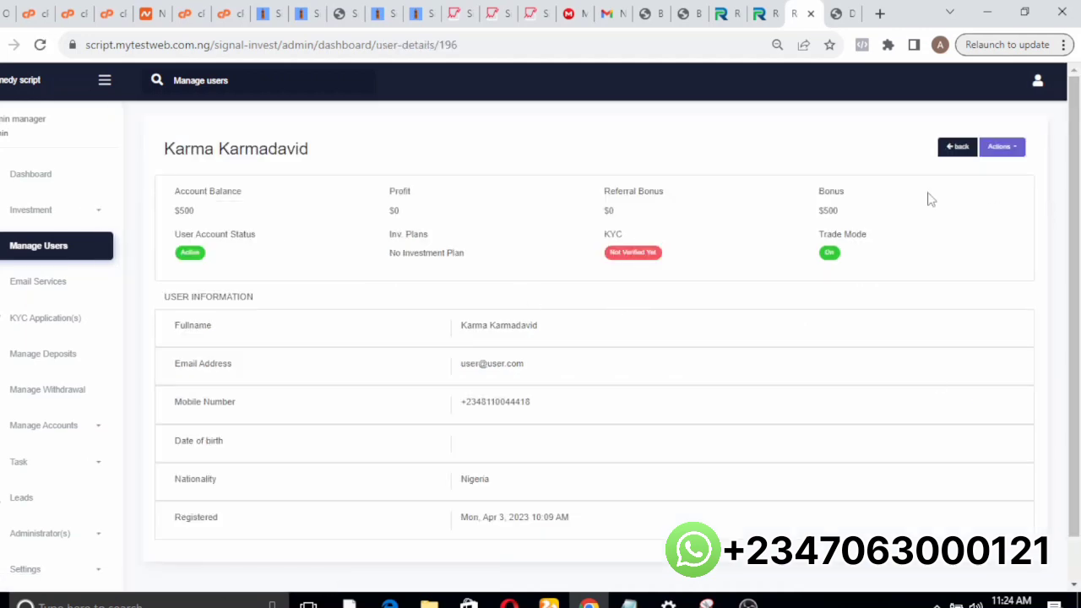
{"action": "left_click", "coordinate": [1001, 147]}
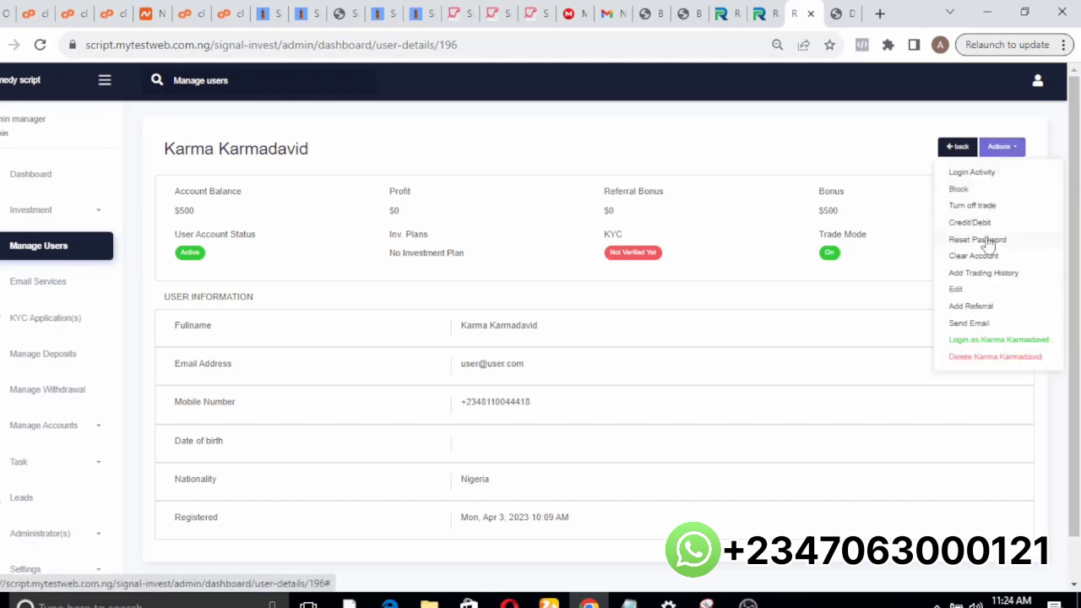
Step: Credit 500000 to the demo client's Deposit column through the Credit/Debit form
{"action": "left_click", "coordinate": [953, 224]}
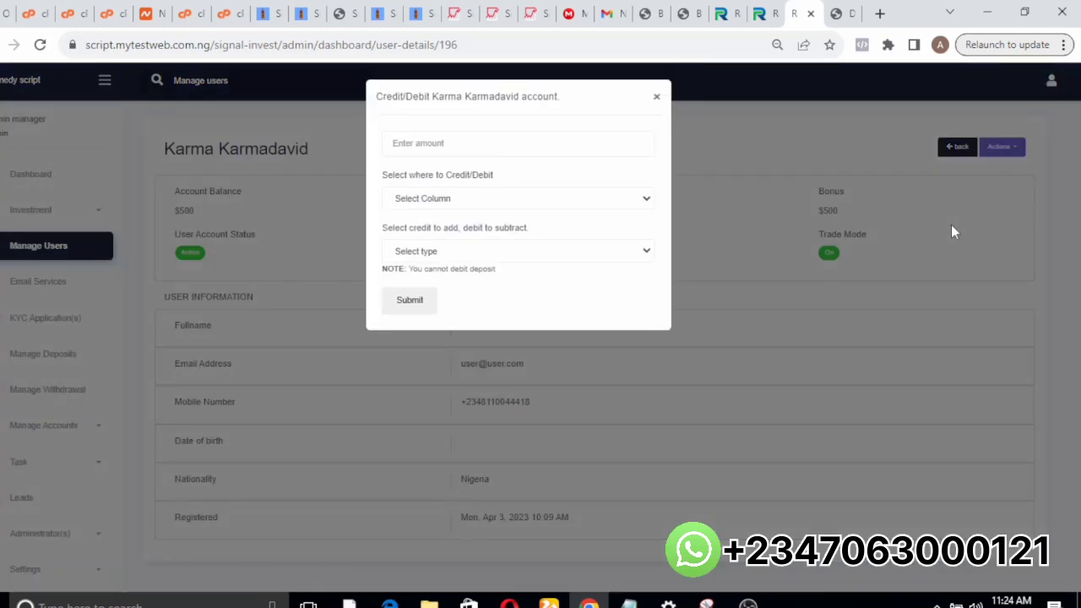
{"action": "left_click", "coordinate": [531, 148]}
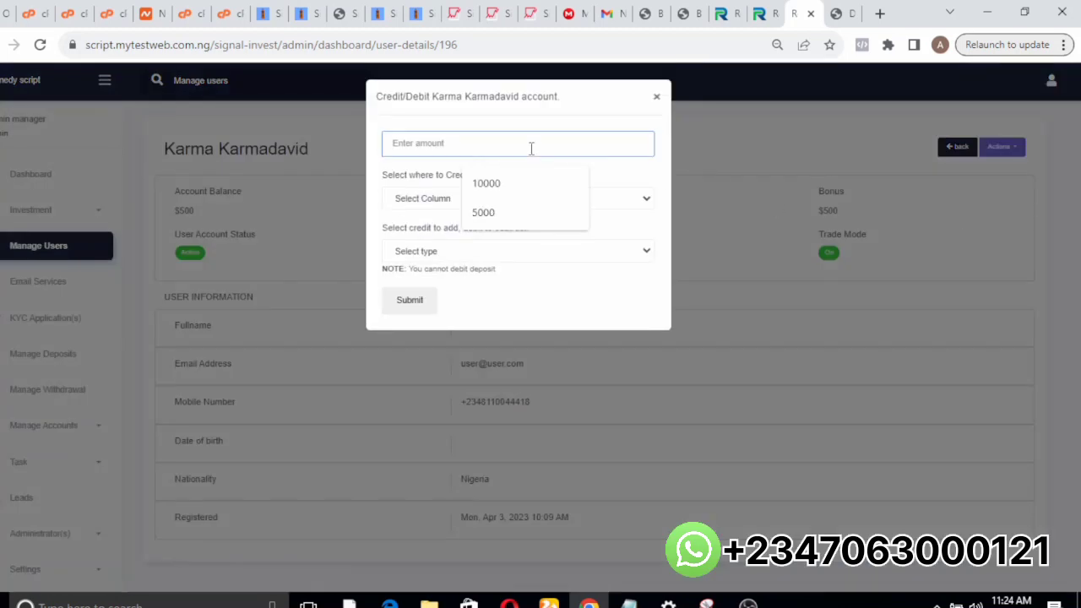
{"action": "type", "text": "500000"}
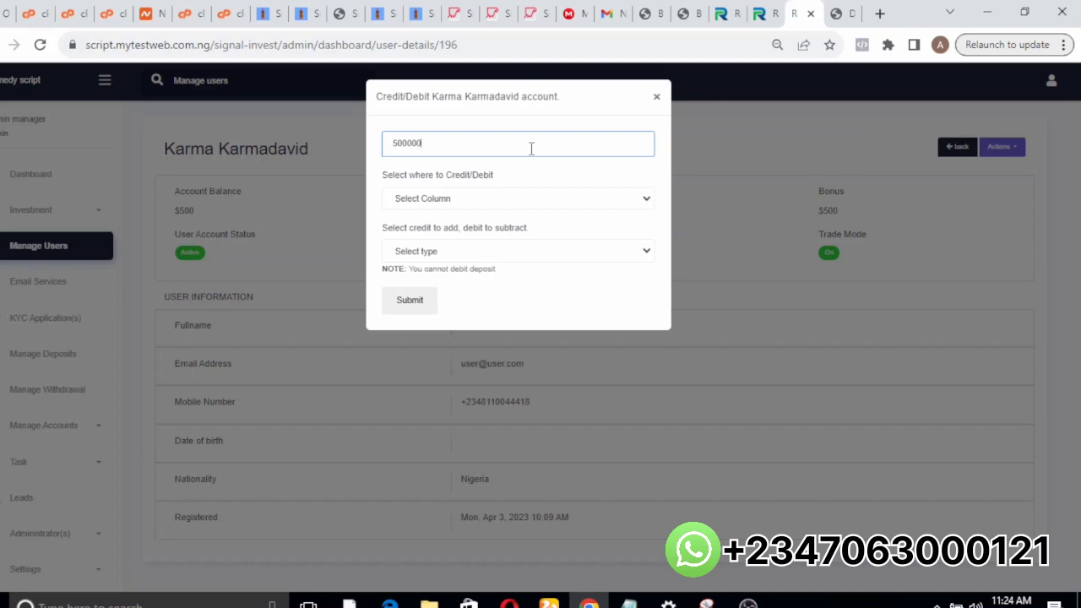
{"action": "left_click", "coordinate": [524, 203]}
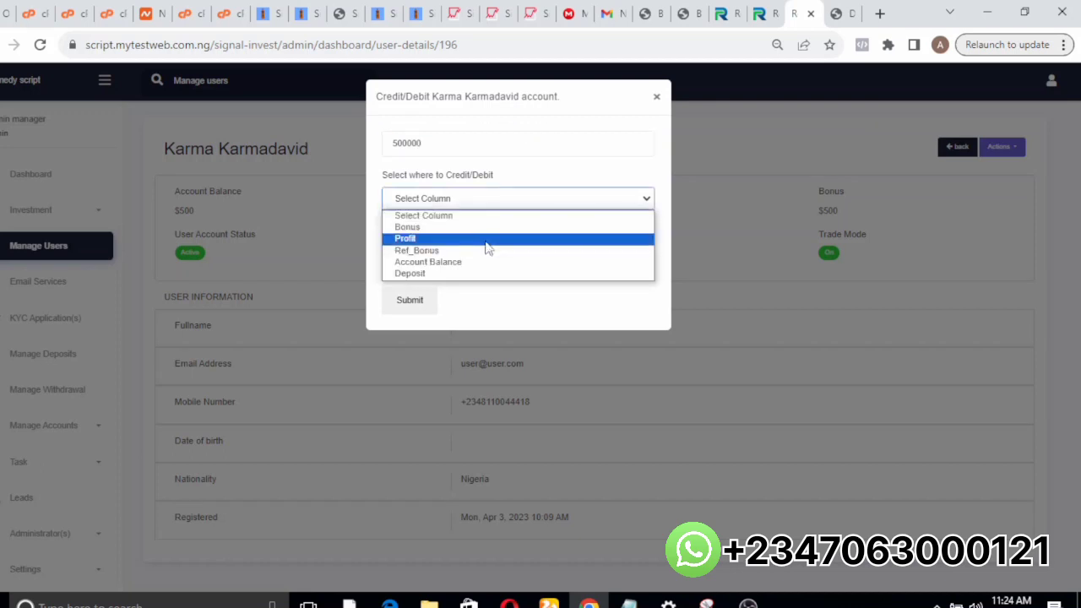
{"action": "left_click", "coordinate": [481, 272]}
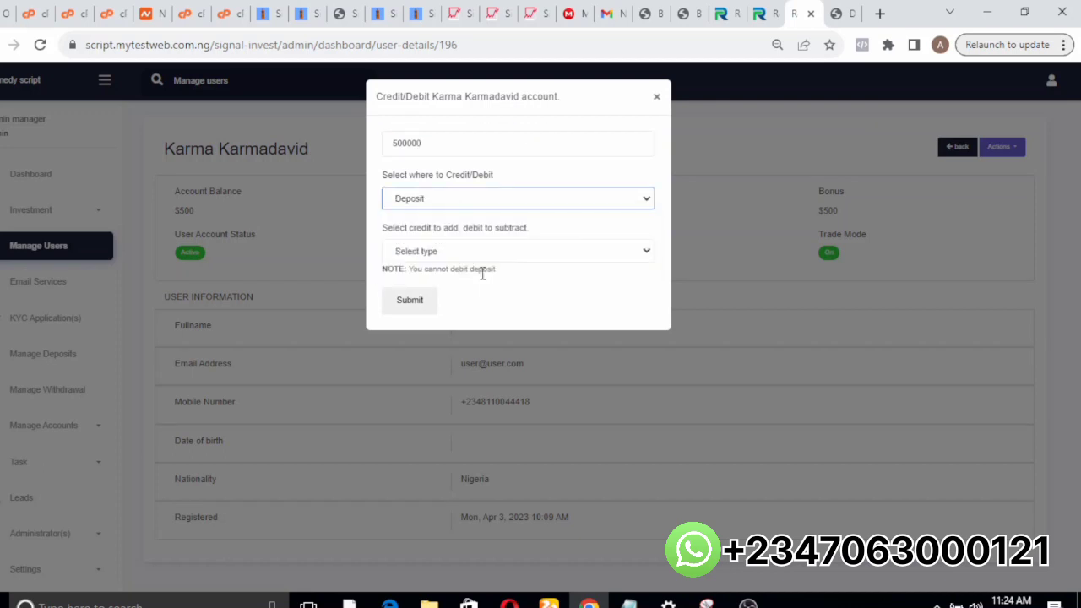
{"action": "left_click", "coordinate": [446, 253]}
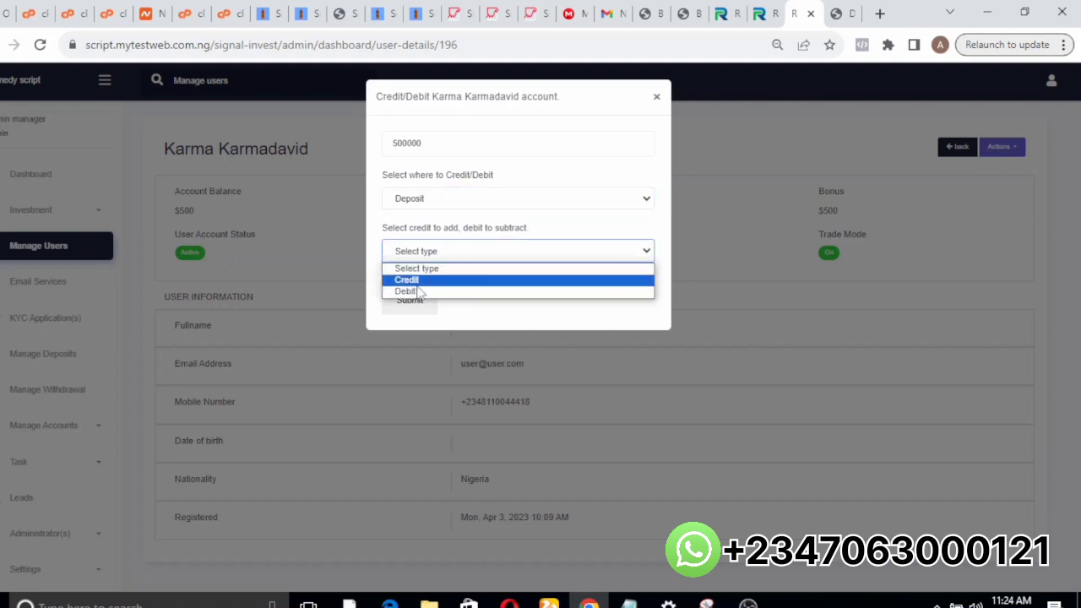
{"action": "left_click", "coordinate": [414, 281]}
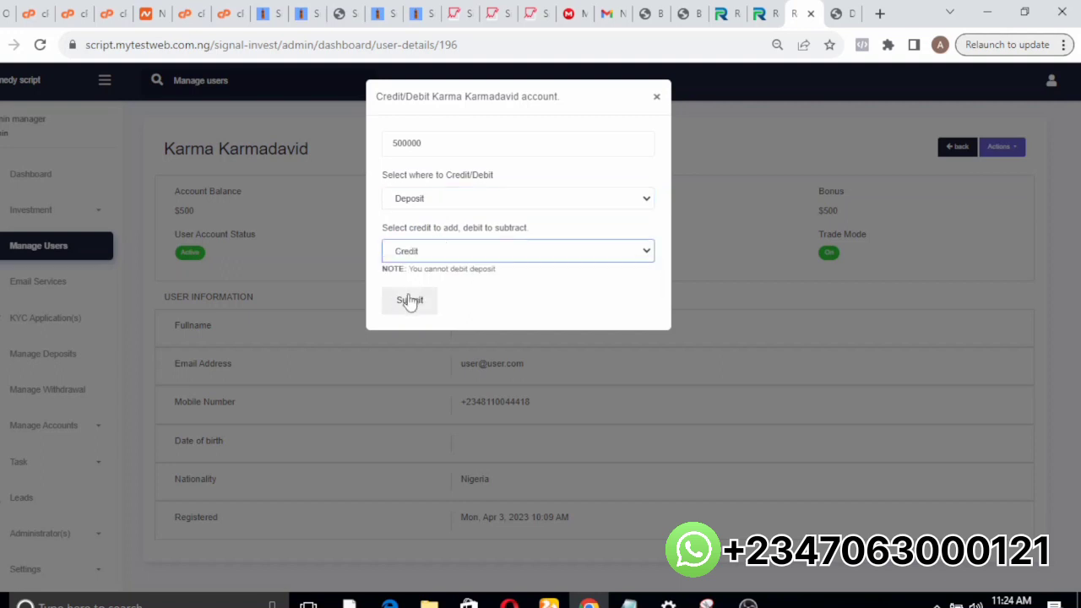
{"action": "left_click", "coordinate": [410, 301]}
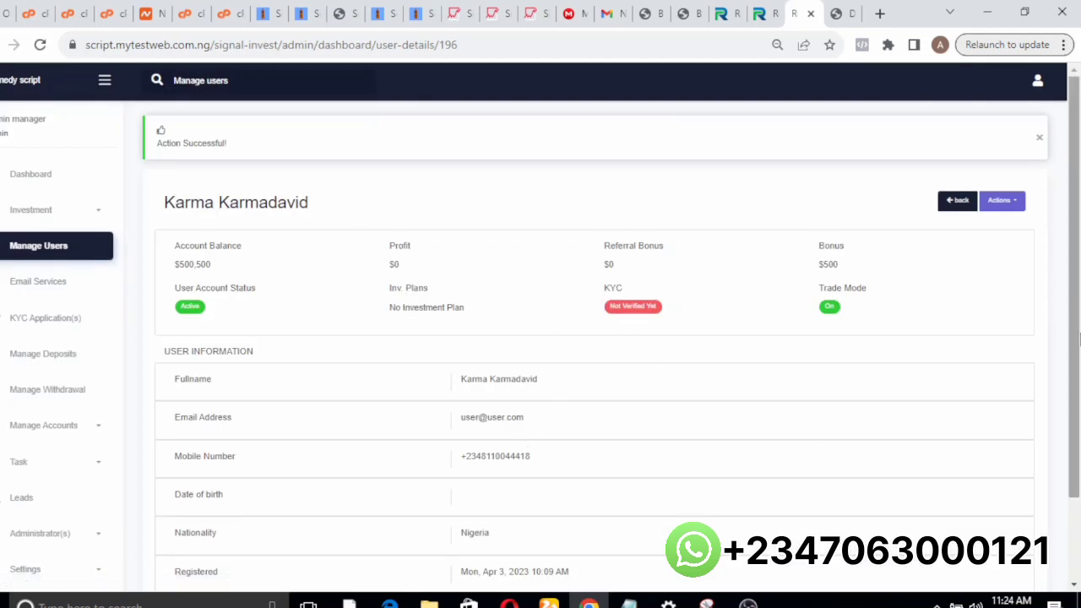
{"action": "left_click", "coordinate": [769, 13]}
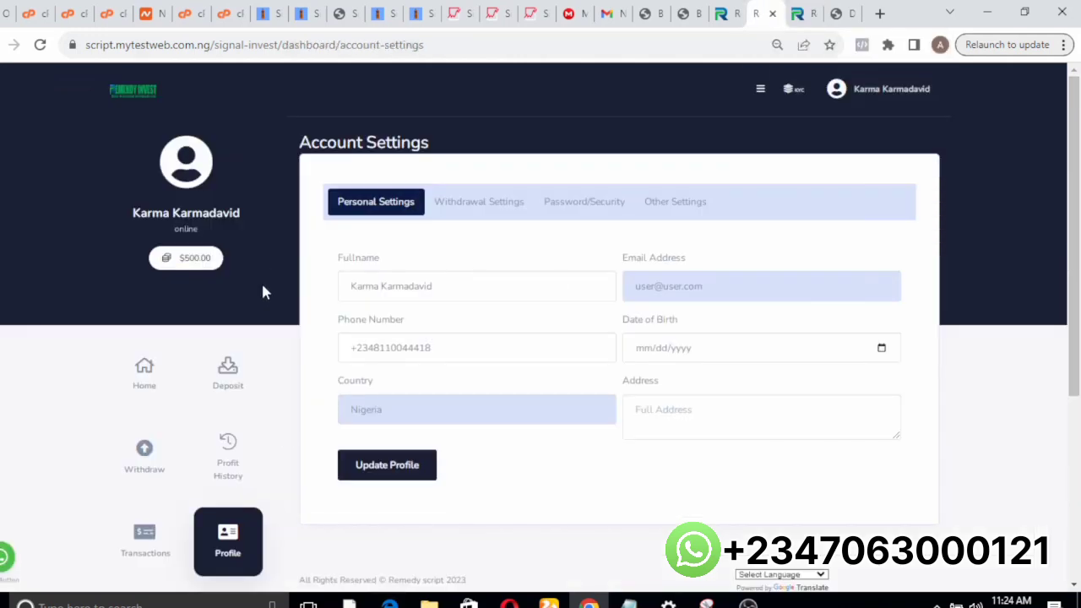
Step: From the client Home dashboard, open the Trading Plans page offering the Children Scholarships Plan
{"action": "left_click", "coordinate": [145, 365]}
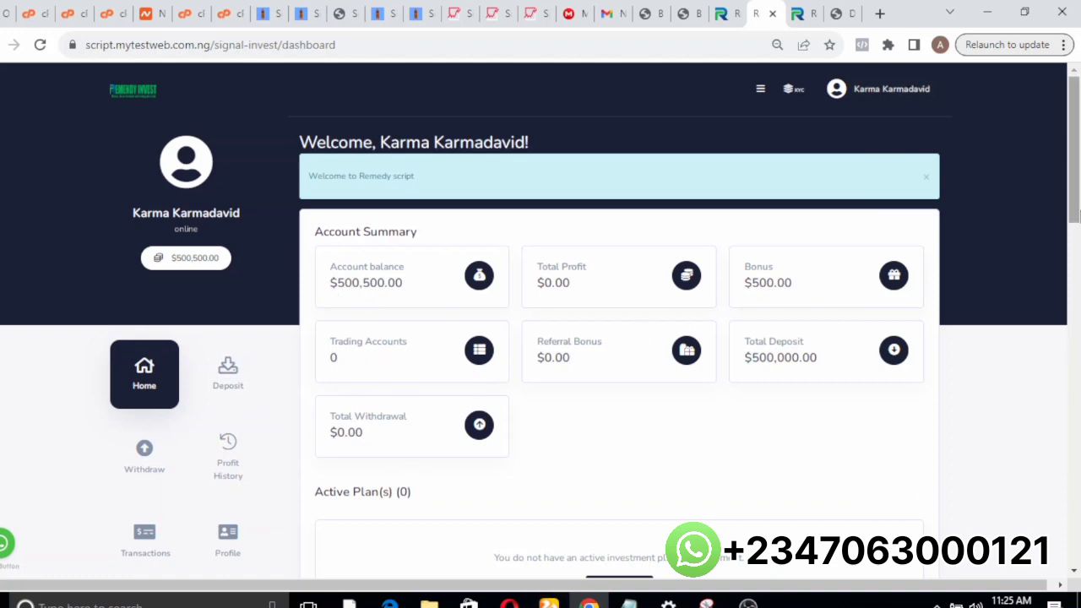
{"action": "left_click_drag", "start_coordinate": [1073, 193], "coordinate": [1062, 280]}
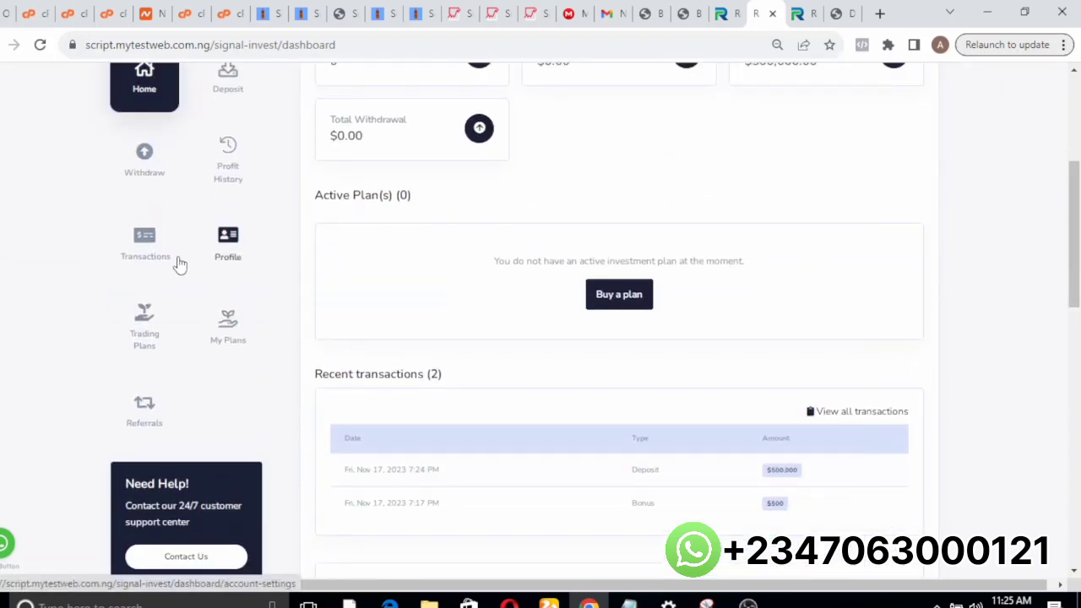
{"action": "left_click", "coordinate": [159, 314]}
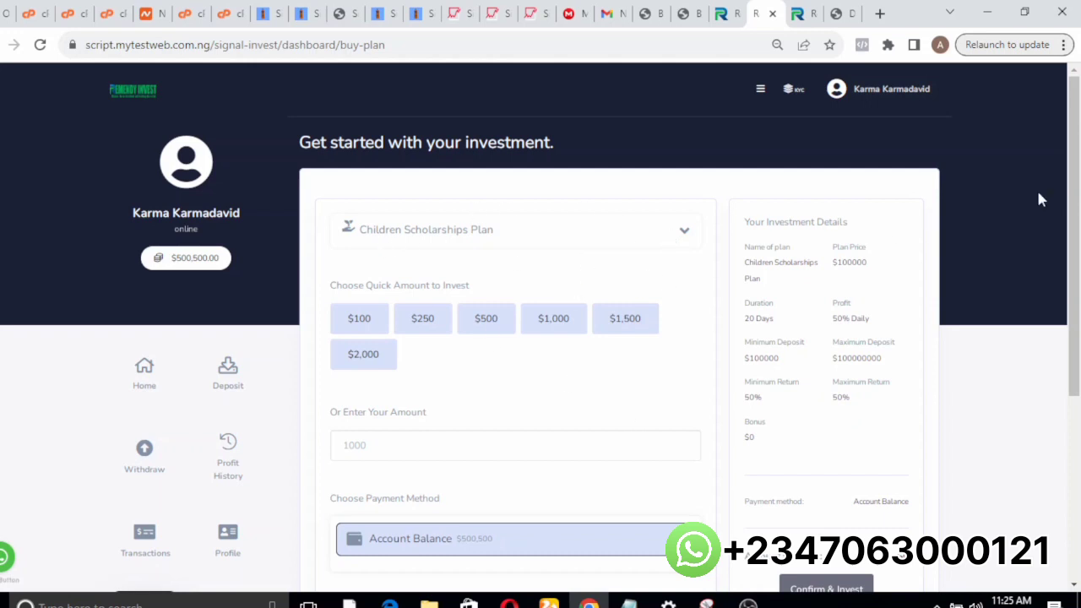
Step: Browse the investment plan list and try the $2,000 quick investment amount
{"action": "left_click_drag", "start_coordinate": [1079, 232], "coordinate": [1078, 185]}
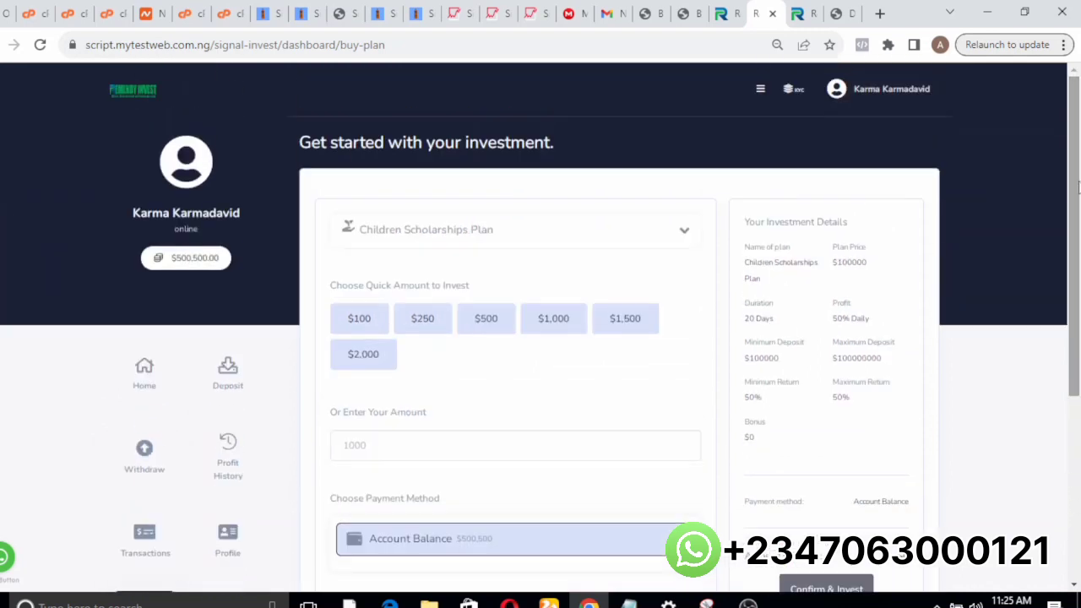
{"action": "left_click", "coordinate": [539, 236]}
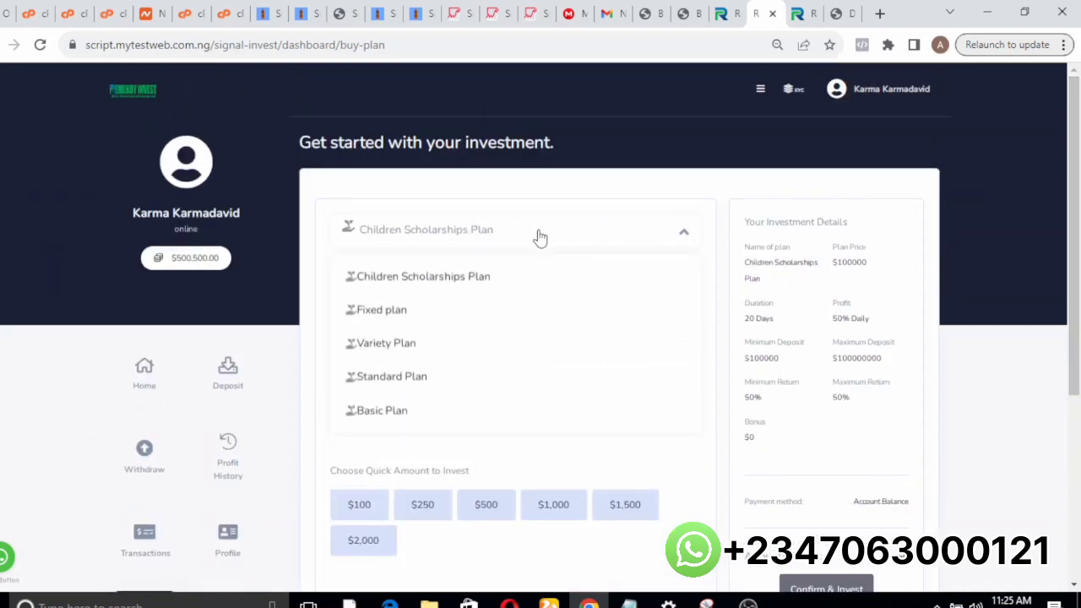
{"action": "left_click", "coordinate": [423, 386]}
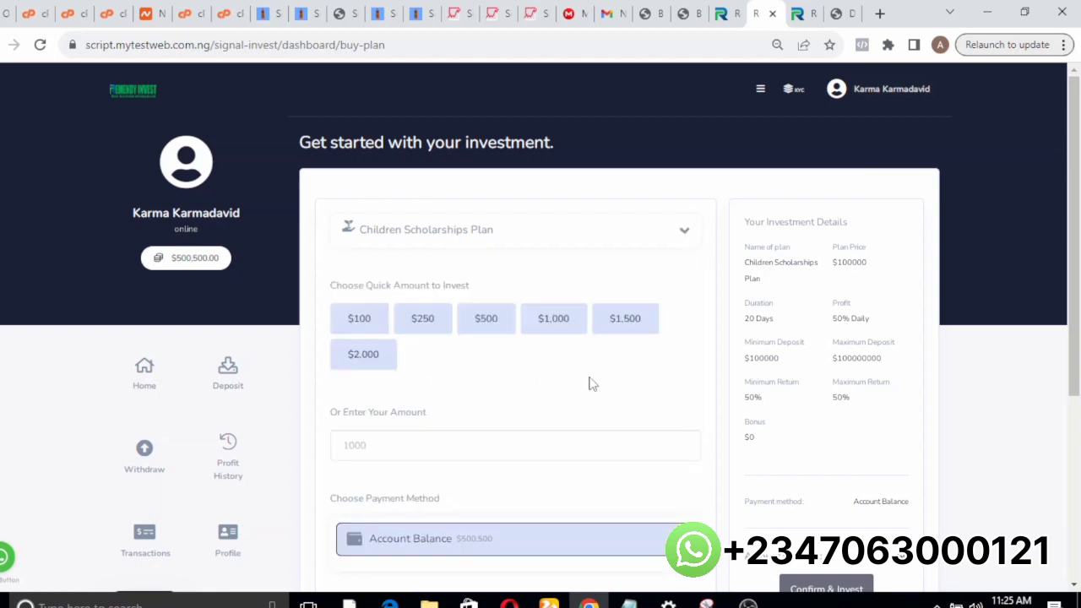
{"action": "left_click", "coordinate": [422, 456]}
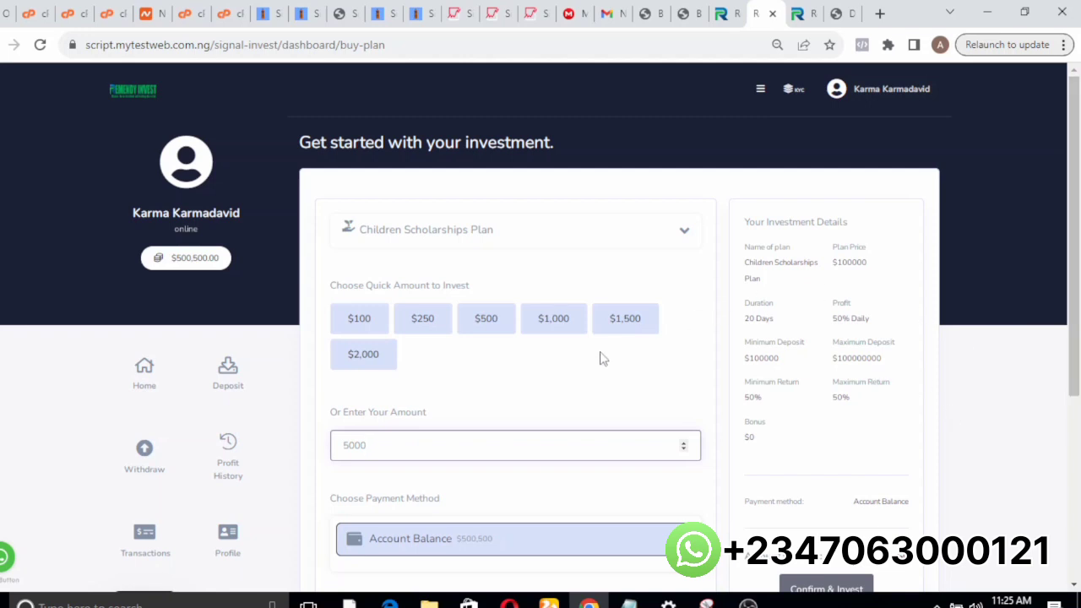
{"action": "left_click", "coordinate": [359, 353]}
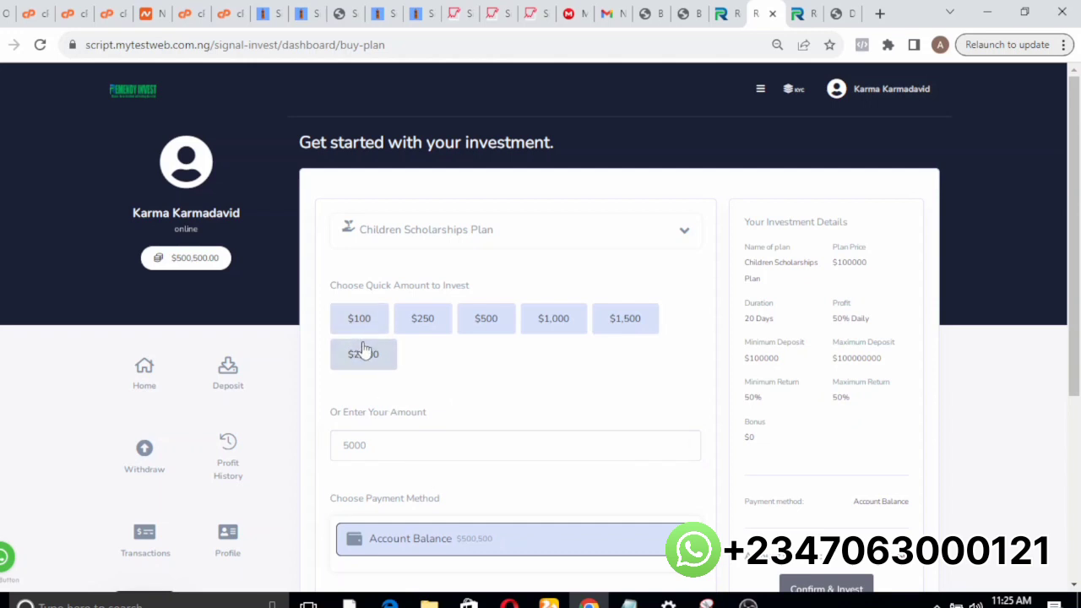
{"action": "left_click", "coordinate": [458, 228]}
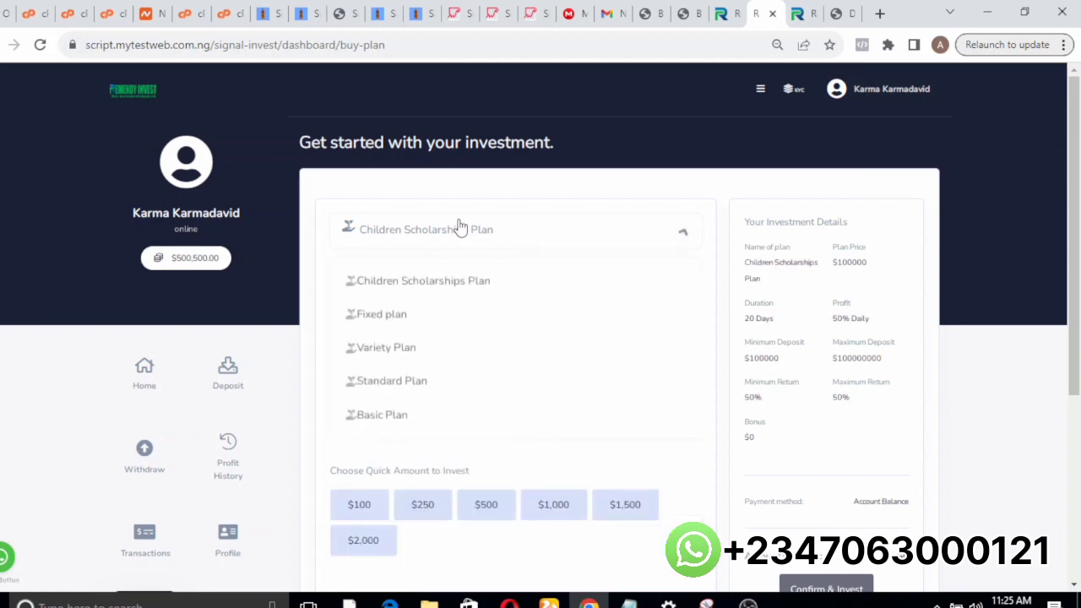
{"action": "left_click", "coordinate": [421, 383]}
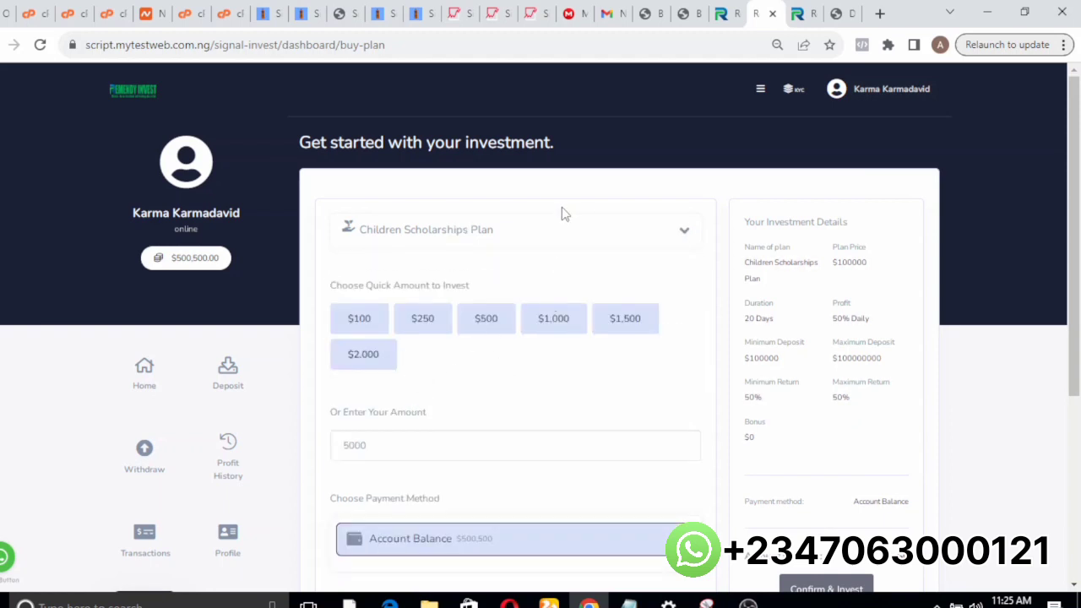
Step: Choose the Children Scholarships Plan, enter 5000 as the amount, and pay from Account Balance
{"action": "left_click", "coordinate": [545, 240]}
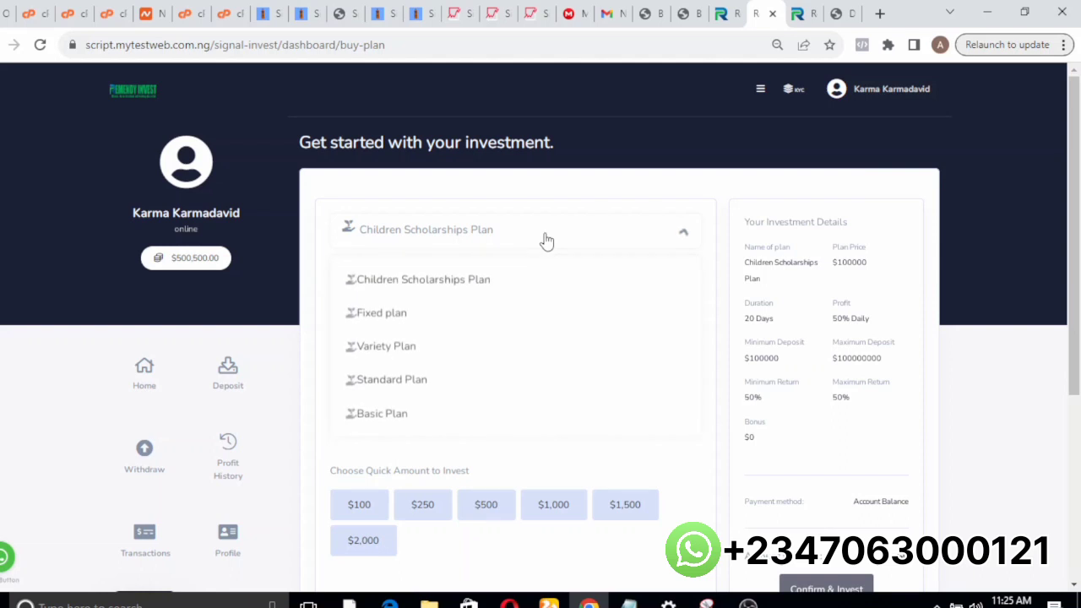
{"action": "left_click", "coordinate": [488, 287]}
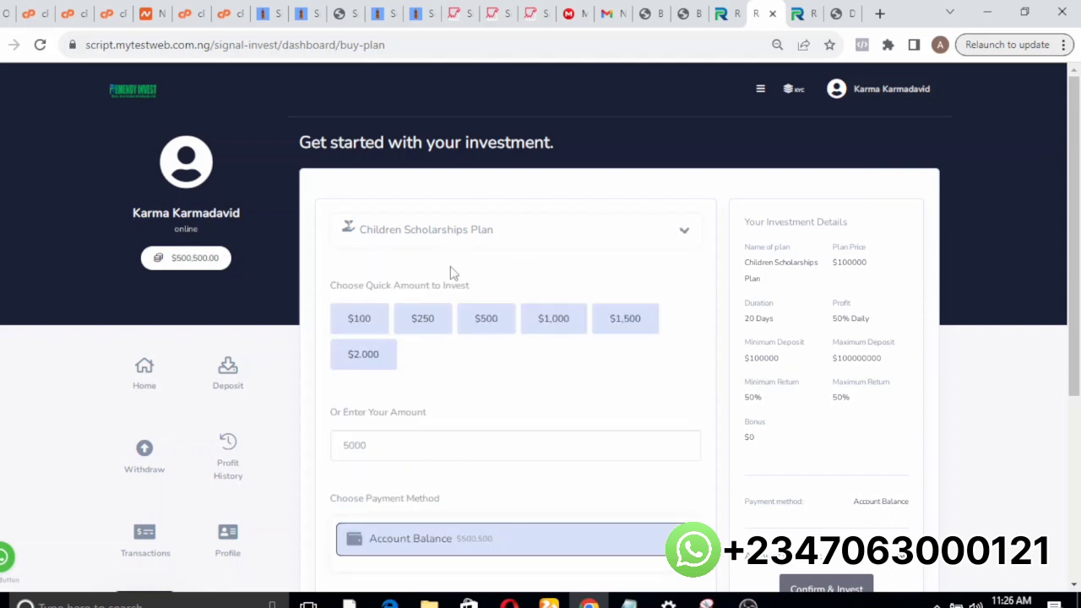
{"action": "left_click", "coordinate": [398, 455]}
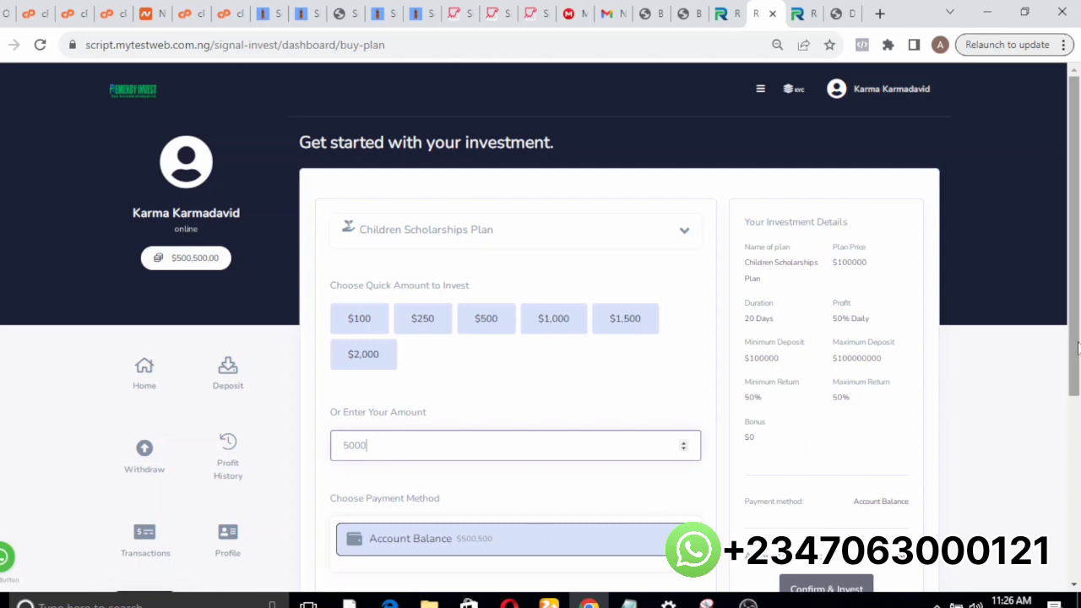
{"action": "left_click_drag", "start_coordinate": [1077, 346], "coordinate": [1078, 420]}
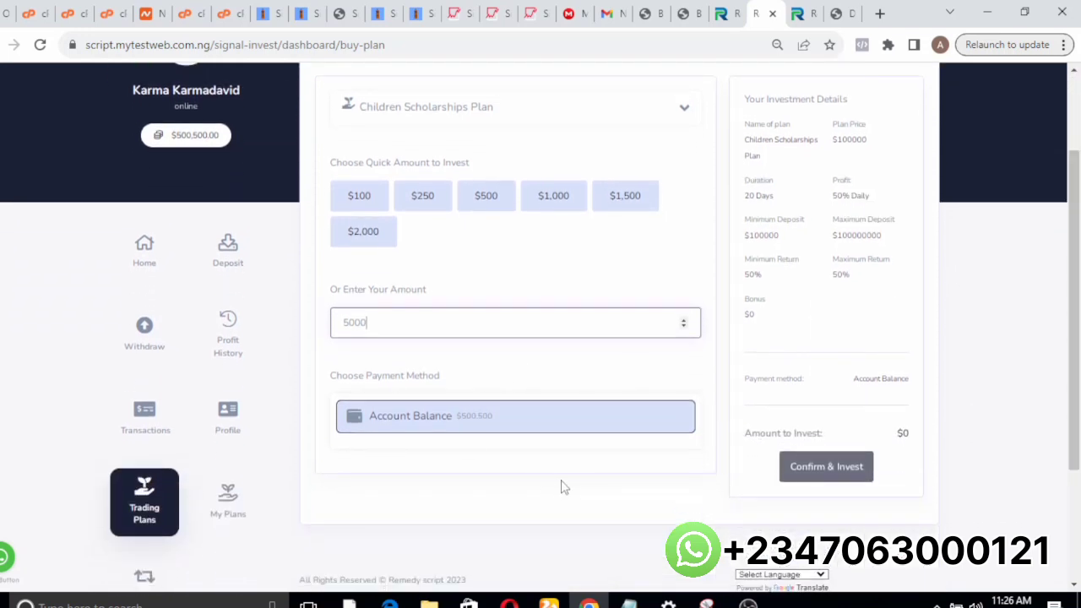
{"action": "left_click", "coordinate": [832, 464]}
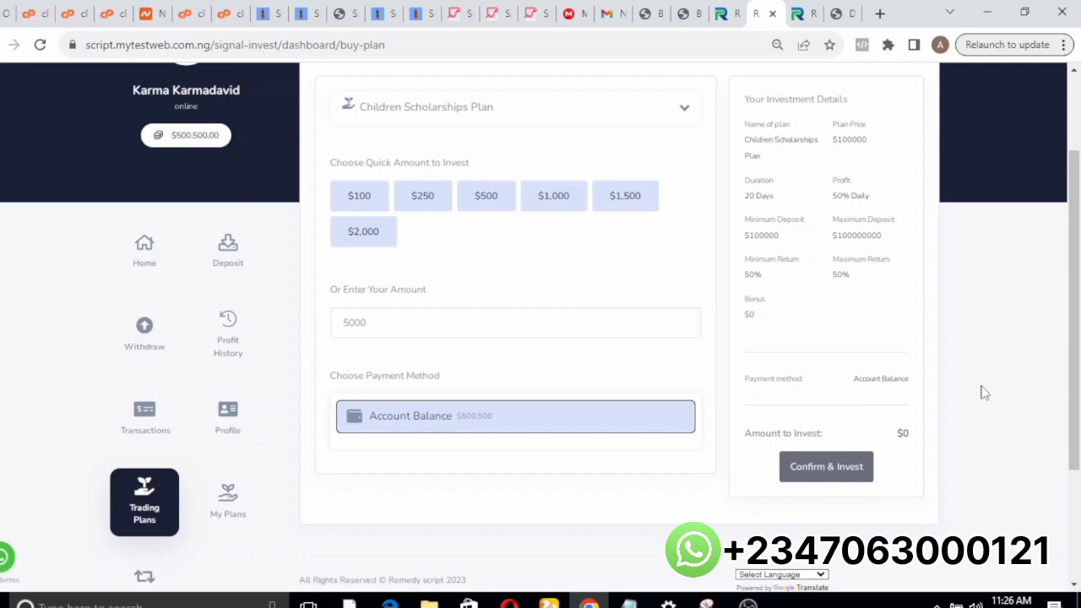
{"action": "left_click_drag", "start_coordinate": [1078, 314], "coordinate": [1076, 258]}
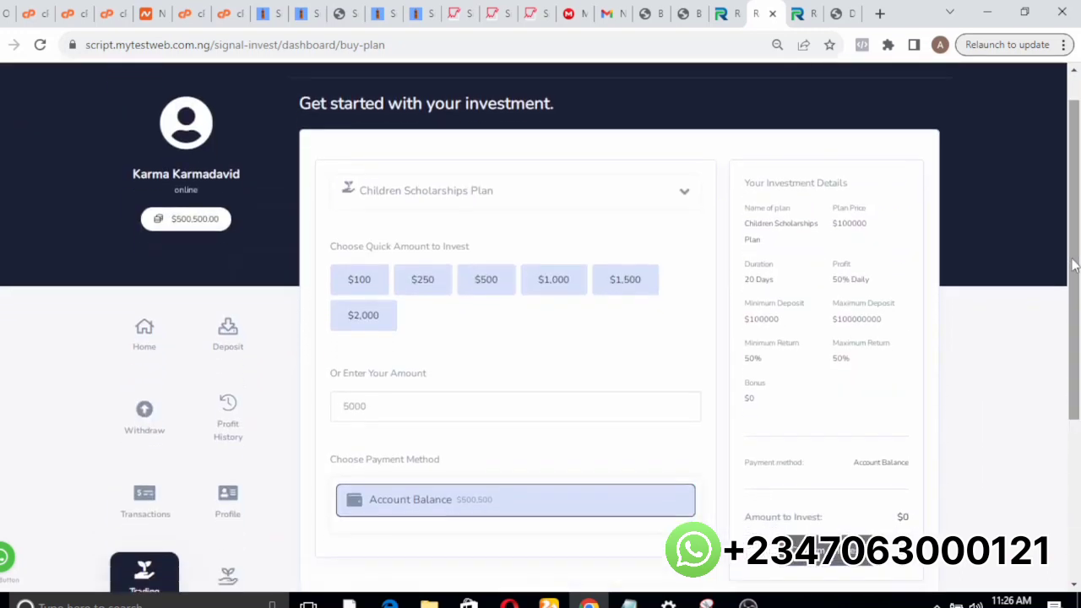
{"action": "left_click", "coordinate": [362, 397]}
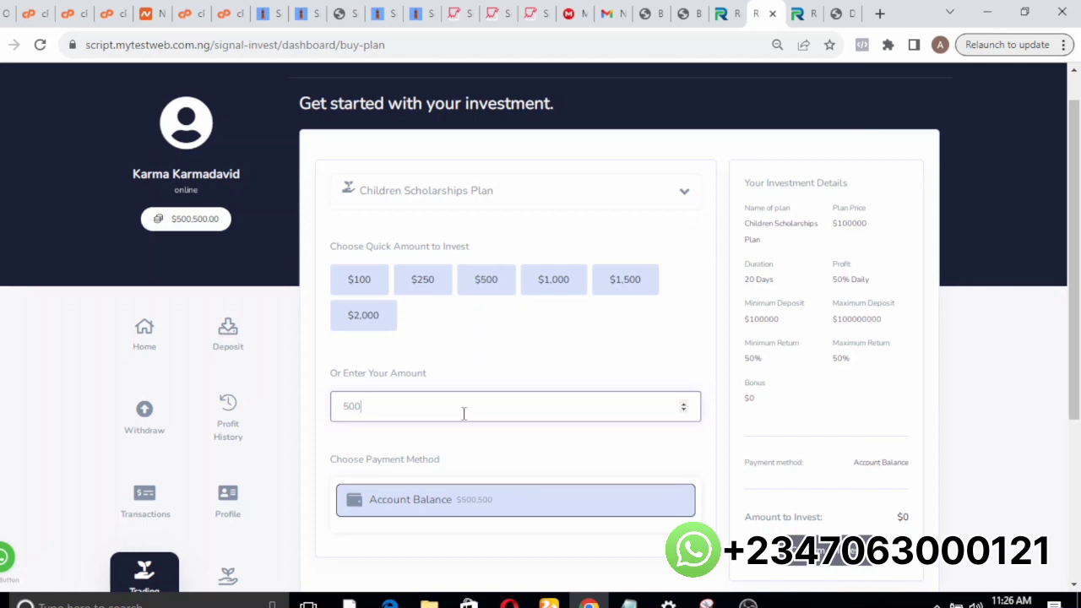
{"action": "left_click", "coordinate": [451, 512]}
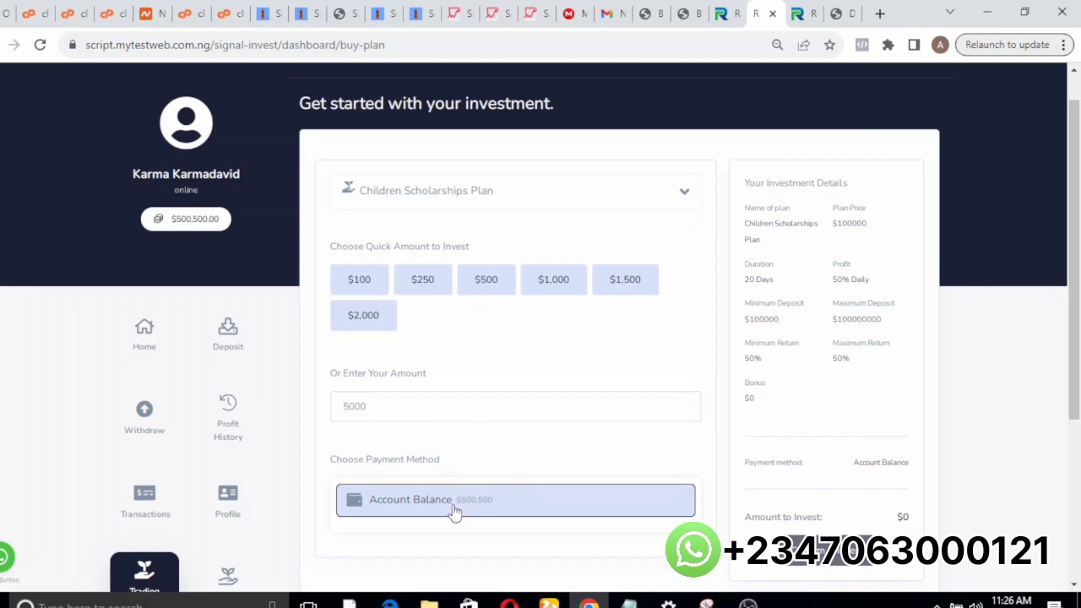
Step: Scroll the form and go to the My Plans page
{"action": "left_click_drag", "start_coordinate": [1074, 375], "coordinate": [1072, 431]}
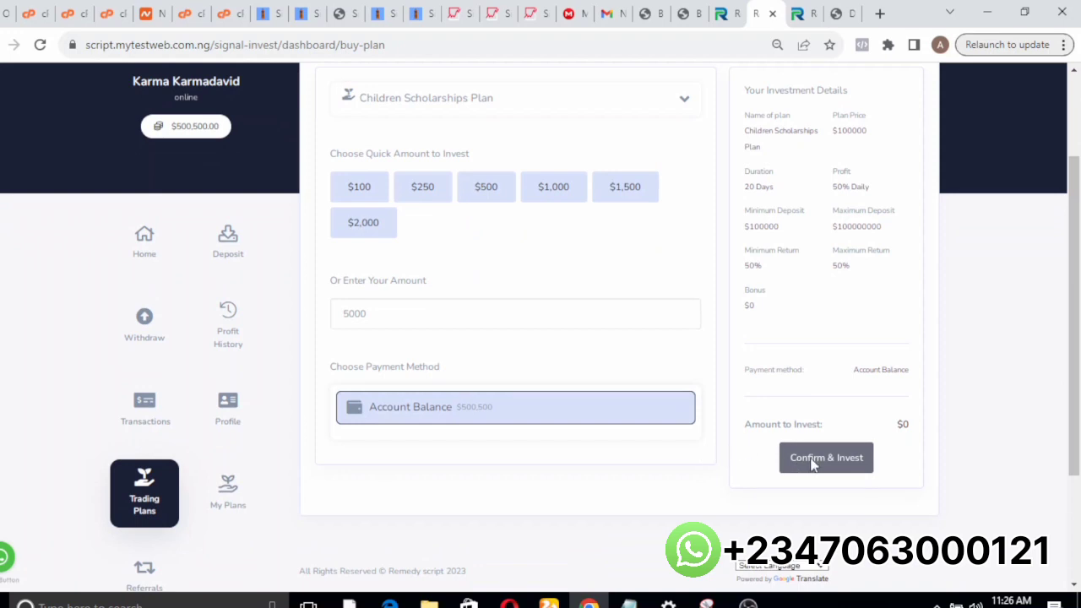
{"action": "left_click_drag", "start_coordinate": [1075, 394], "coordinate": [1074, 272]}
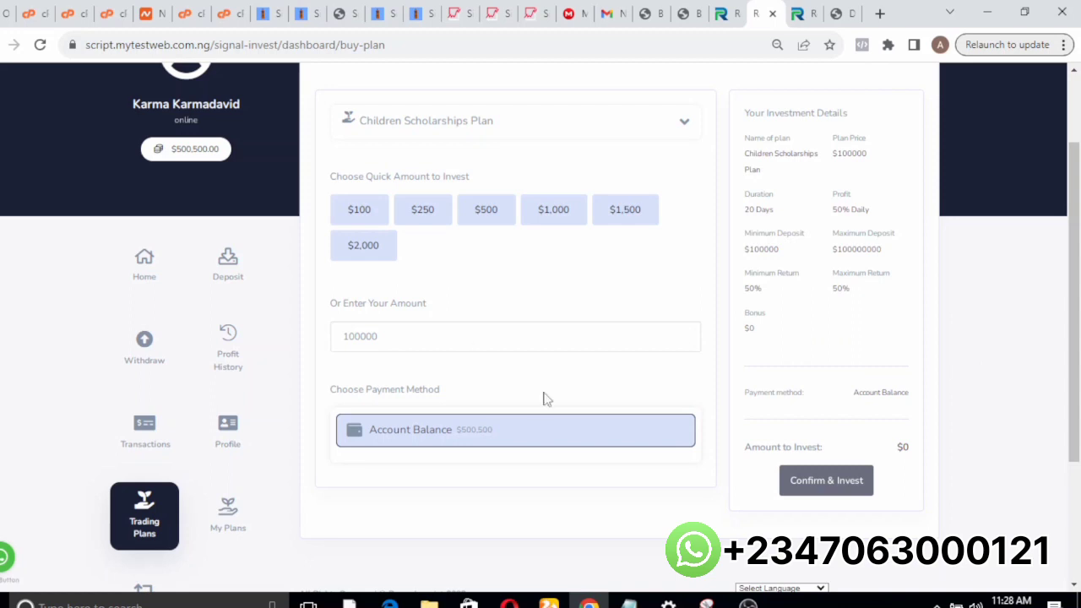
{"action": "left_click", "coordinate": [222, 527]}
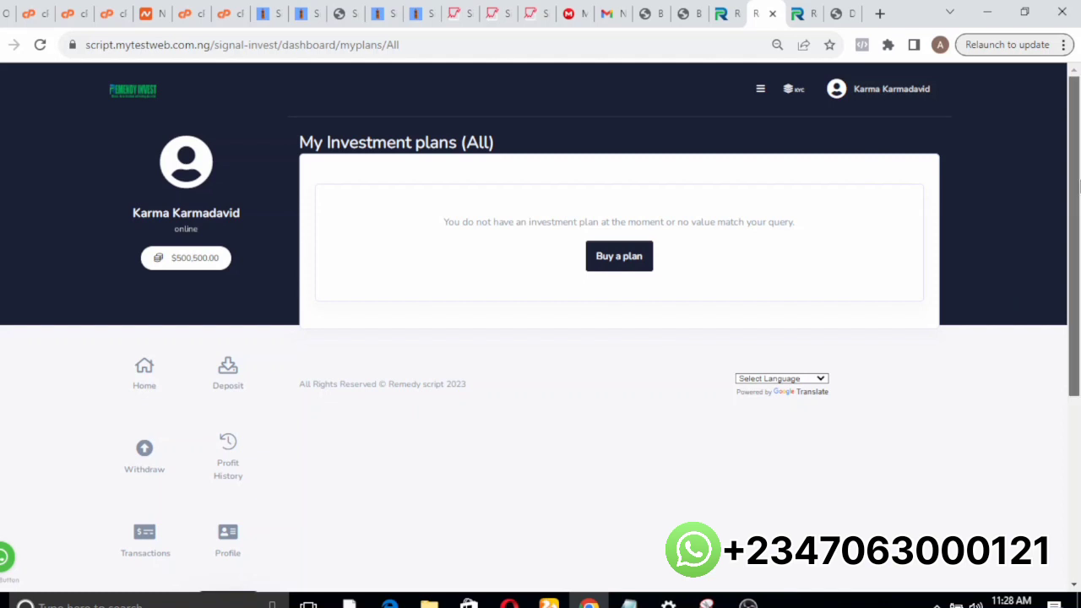
Step: Revisit the Buy a plan page, then open Referrals to show the referral link and ID
{"action": "scroll", "coordinate": [1078, 184], "scroll_direction": "down", "scroll_amount": 1}
{"action": "scroll", "coordinate": [1077, 184], "scroll_direction": "up", "scroll_amount": 1}
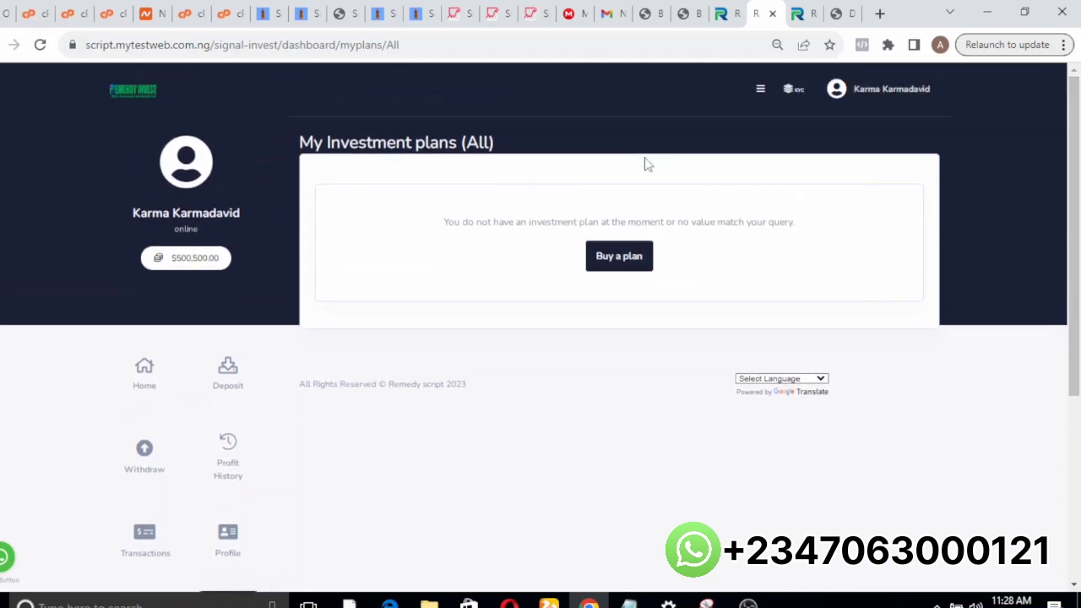
{"action": "left_click", "coordinate": [633, 266]}
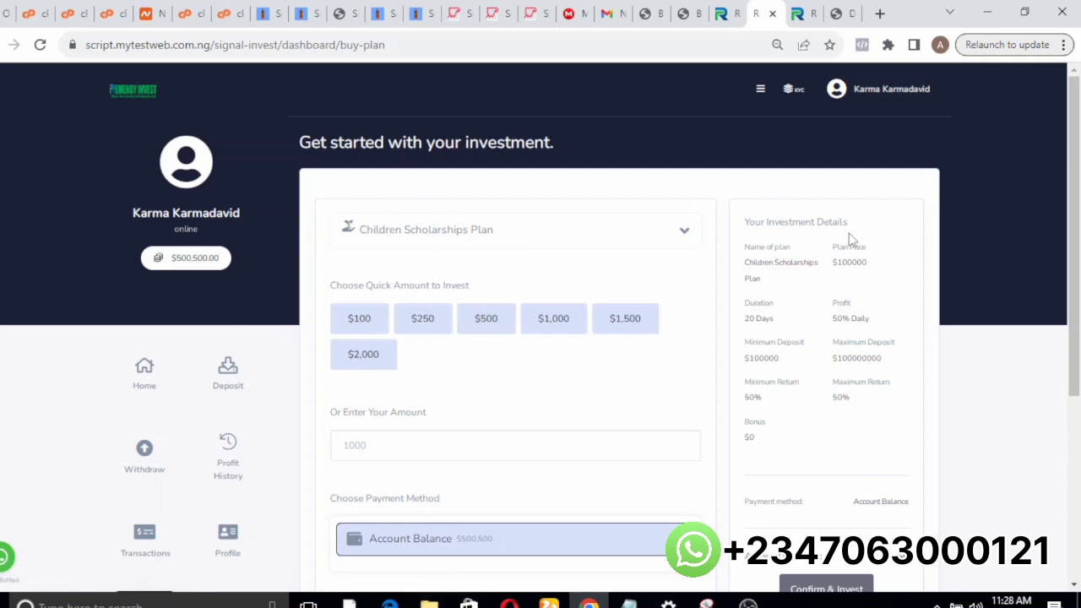
{"action": "scroll", "coordinate": [568, 313], "scroll_direction": "down", "scroll_amount": 4}
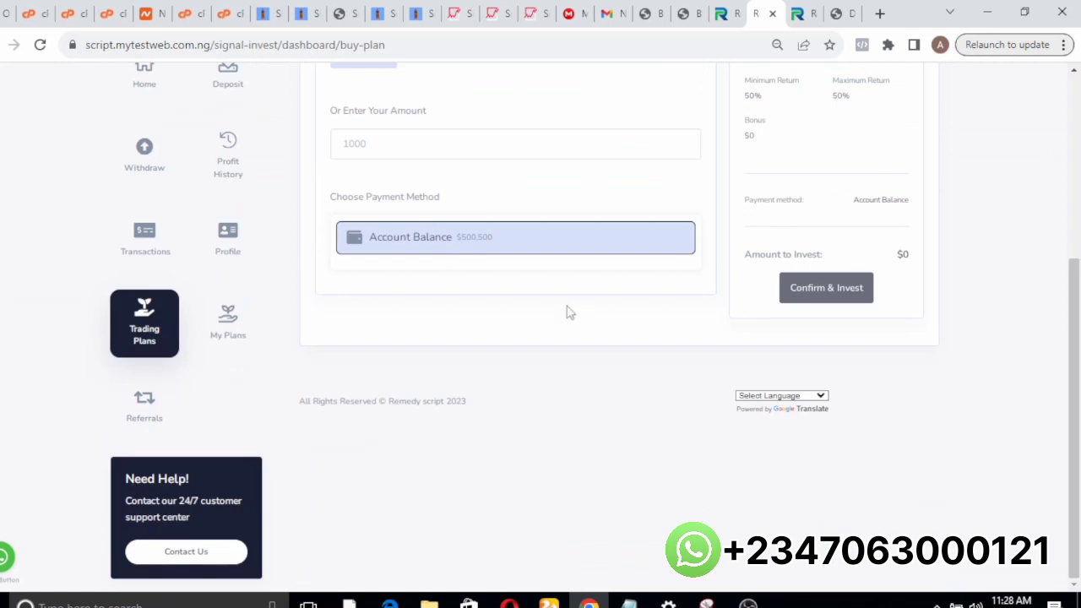
{"action": "left_click", "coordinate": [145, 400]}
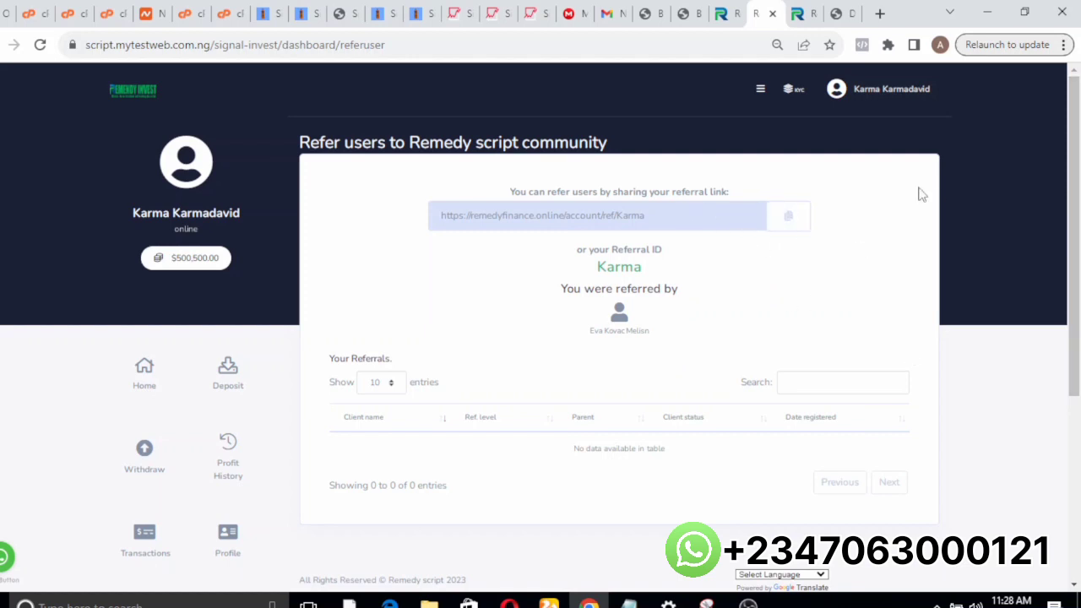
Step: Open KYC > Verify Account, start the ID-verification form, scroll through it and reload
{"action": "left_click", "coordinate": [798, 105]}
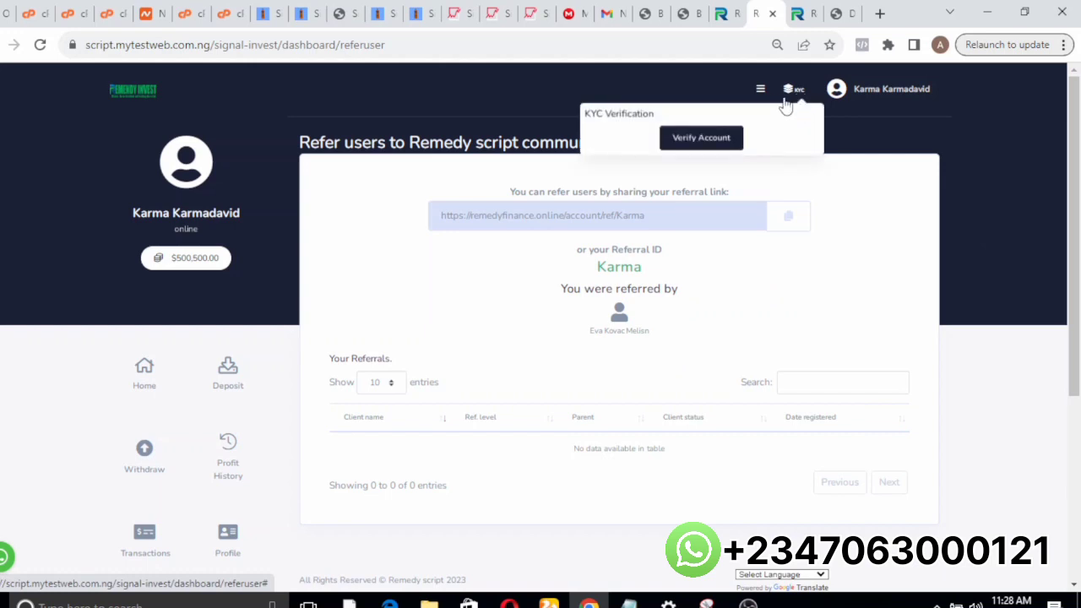
{"action": "left_click", "coordinate": [710, 138]}
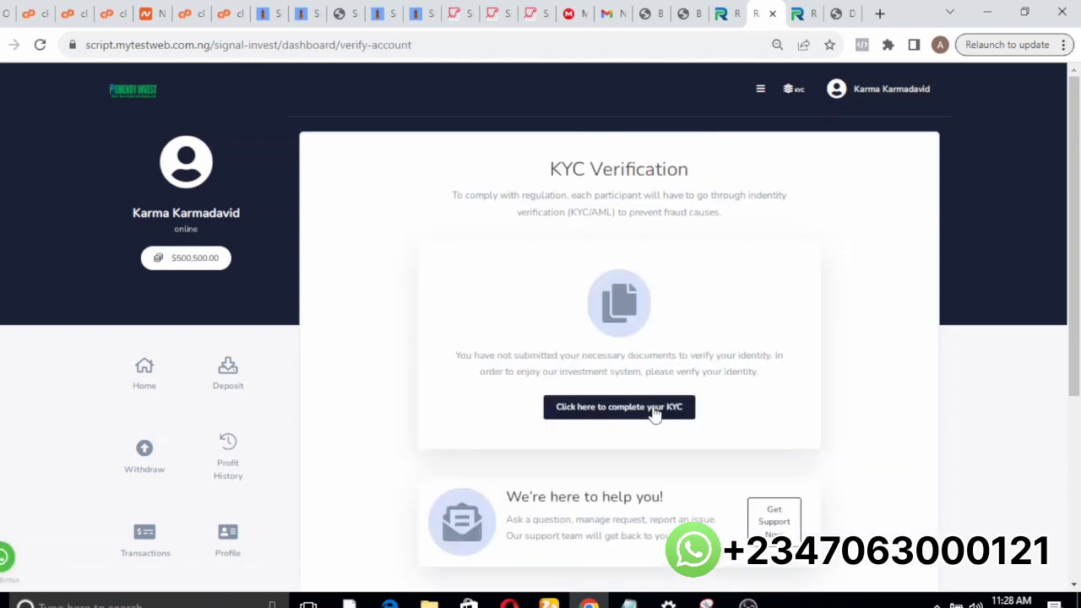
{"action": "left_click", "coordinate": [654, 409]}
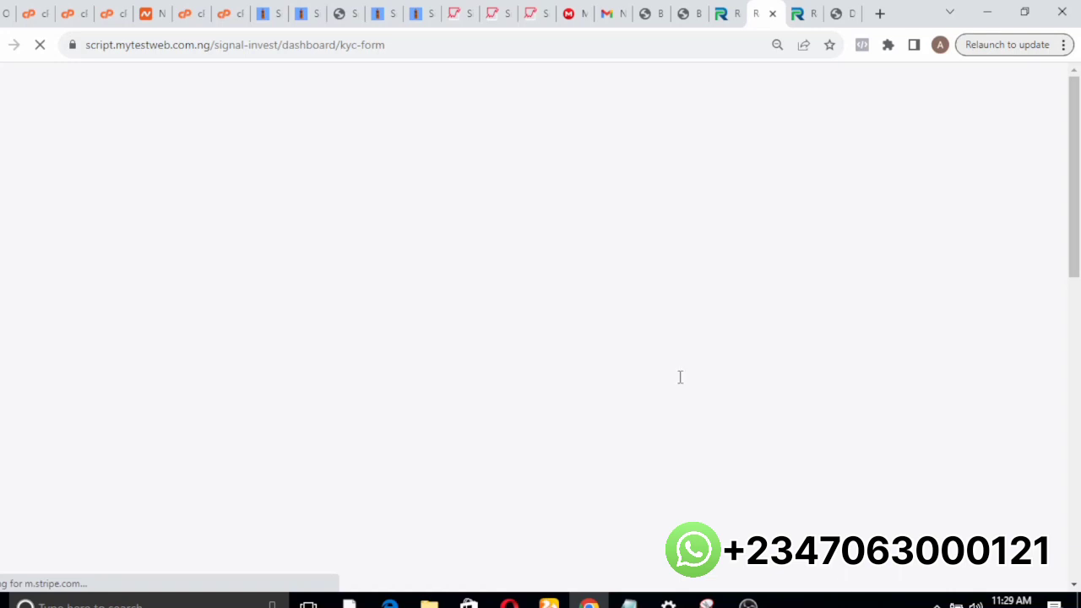
{"action": "left_click_drag", "start_coordinate": [1078, 253], "coordinate": [982, 7]}
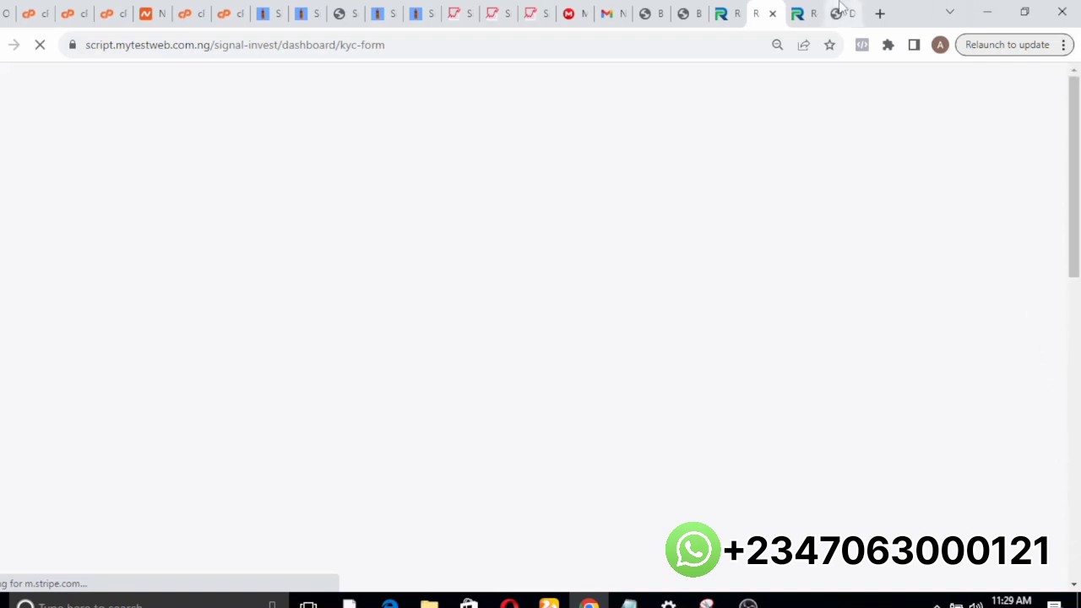
{"action": "left_click_drag", "start_coordinate": [1077, 110], "coordinate": [1071, 371]}
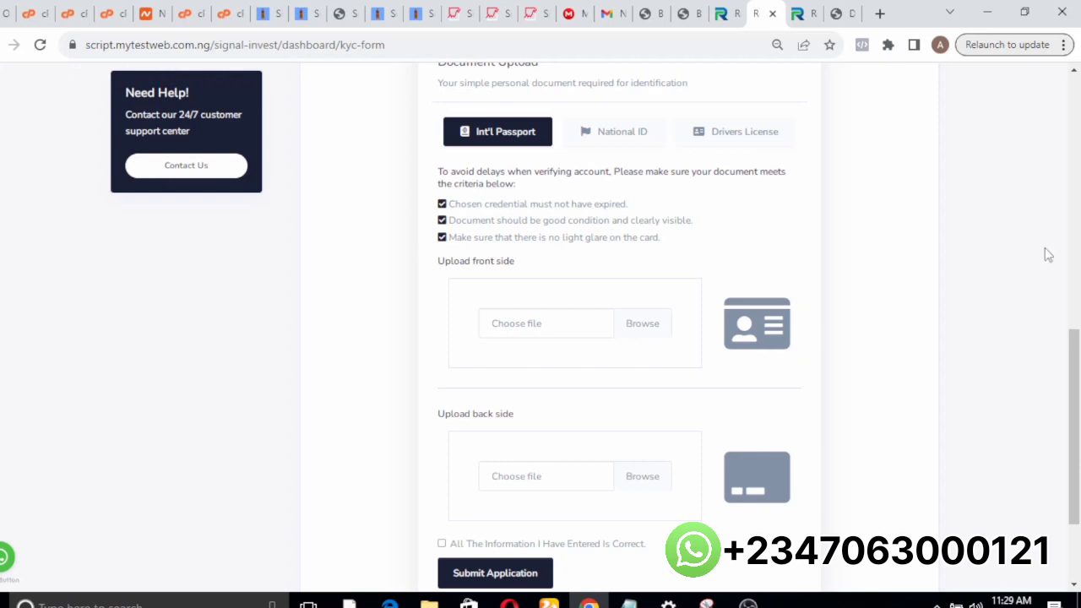
{"action": "left_click_drag", "start_coordinate": [1078, 327], "coordinate": [1044, 354]}
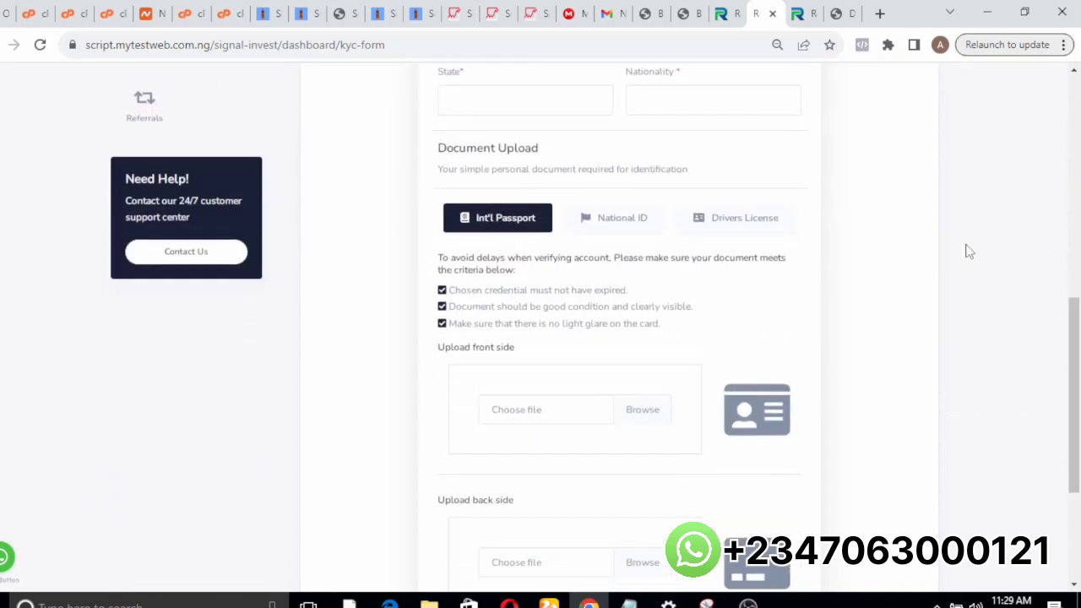
{"action": "left_click_drag", "start_coordinate": [1075, 444], "coordinate": [1059, 230]}
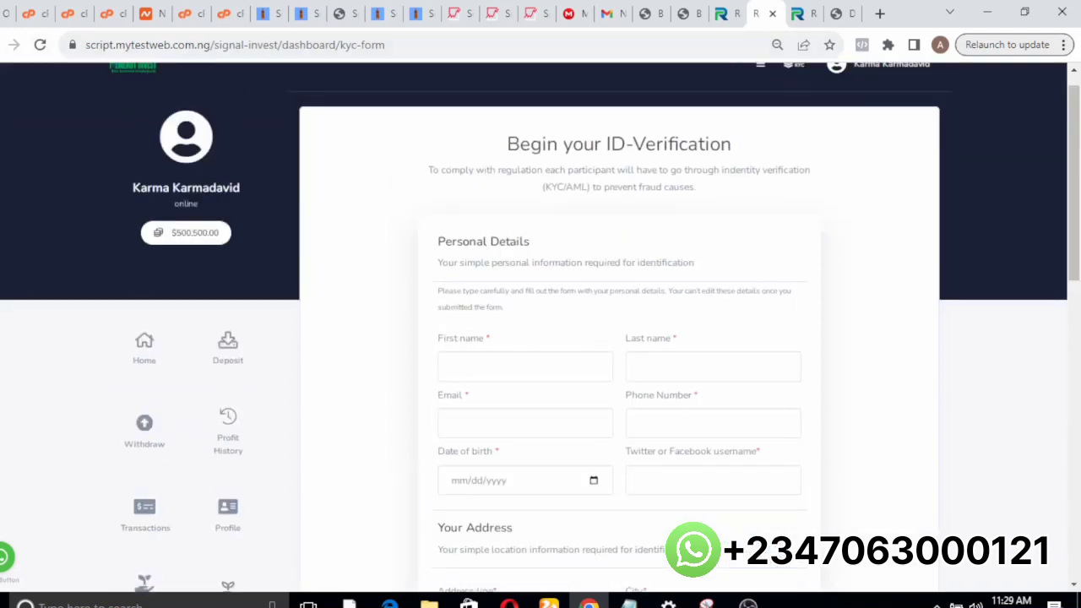
{"action": "left_click", "coordinate": [39, 45]}
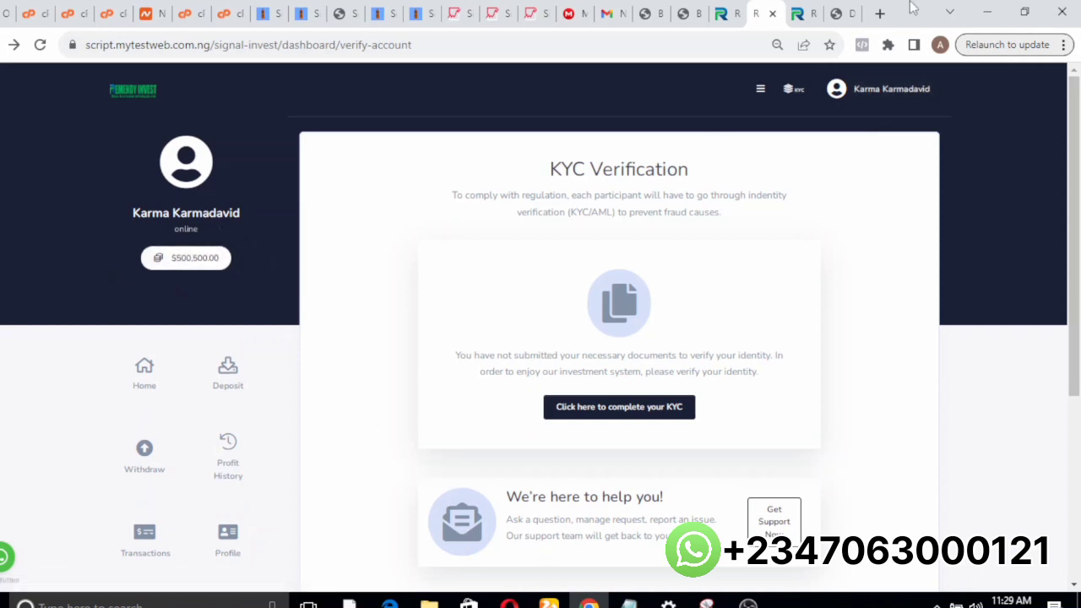
Step: Check the admin user details and cPanel File Manager tabs, then return to Namecheap's domain results
{"action": "left_click", "coordinate": [806, 13]}
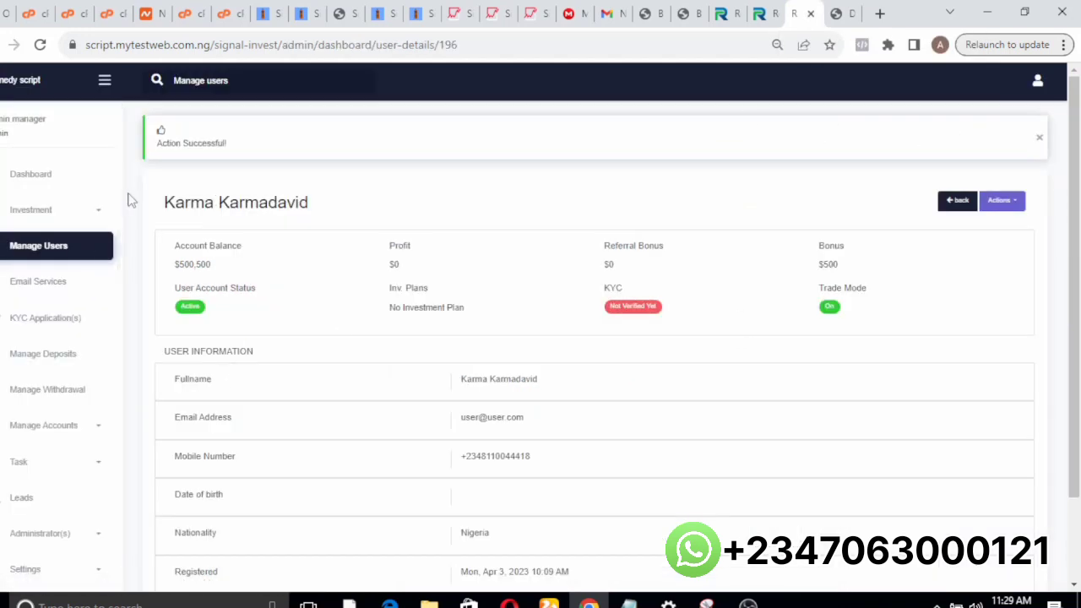
{"action": "left_click", "coordinate": [224, 12]}
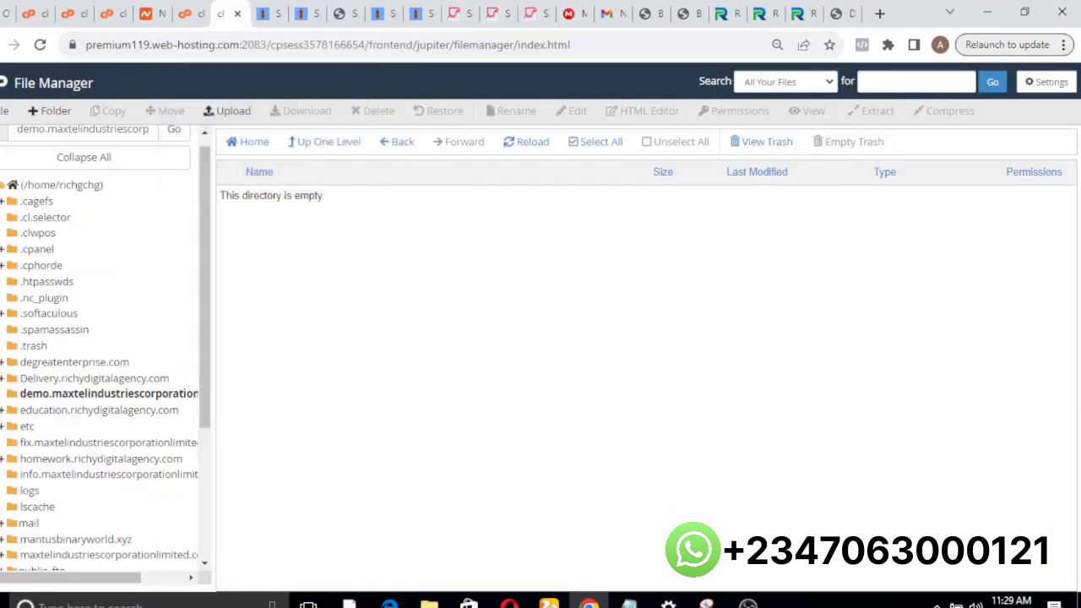
{"action": "left_click", "coordinate": [147, 13]}
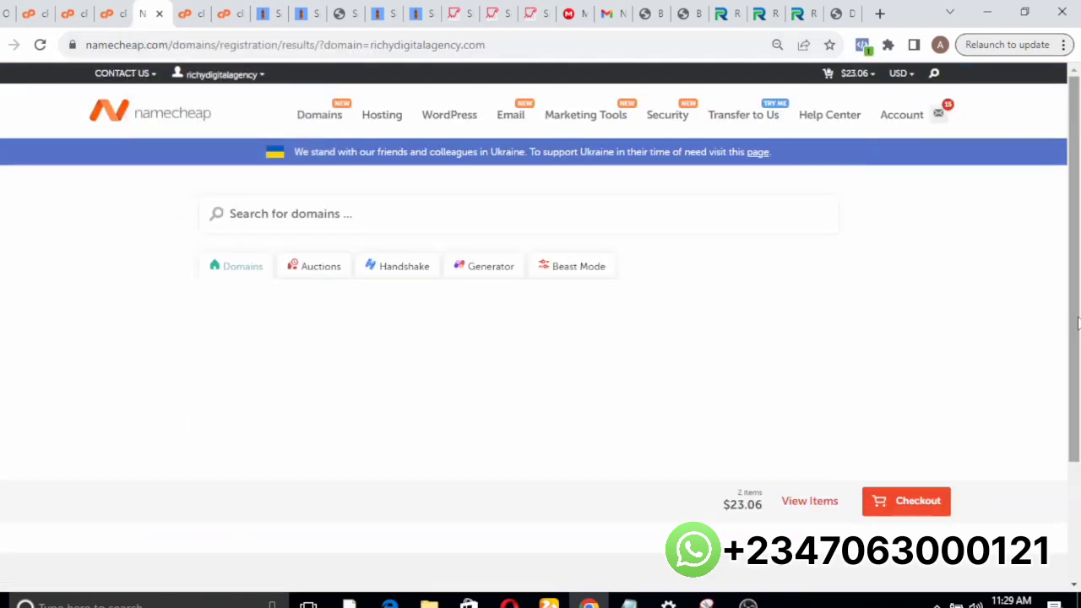
Step: Search for signalinv.com and add it to the cart at $10.28/yr
{"action": "scroll", "coordinate": [1006, 426], "scroll_direction": "down", "scroll_amount": 2}
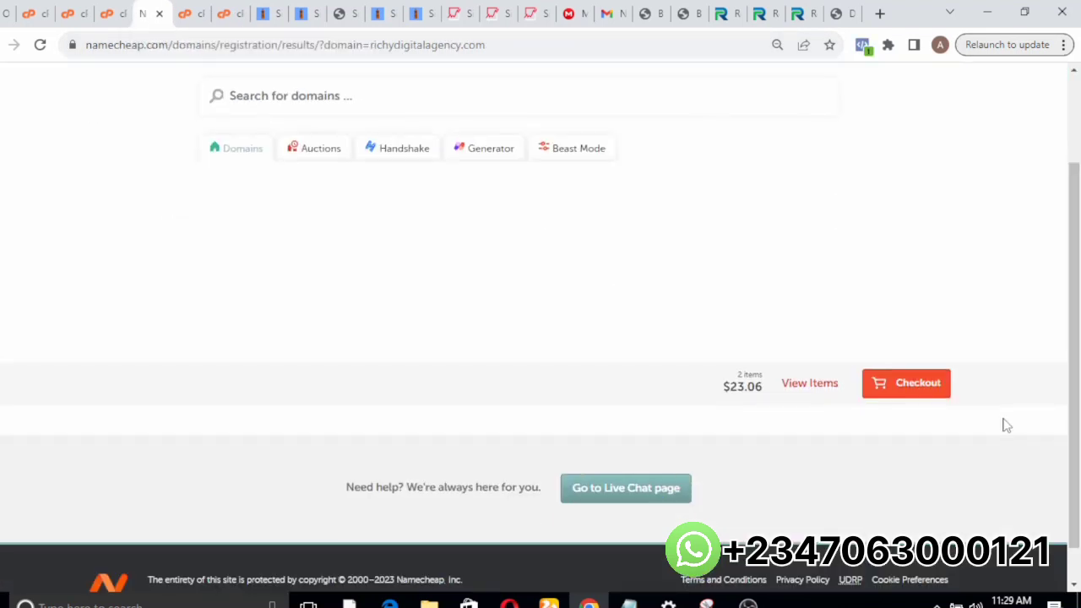
{"action": "left_click", "coordinate": [262, 93]}
{"action": "type", "text": "signal"}
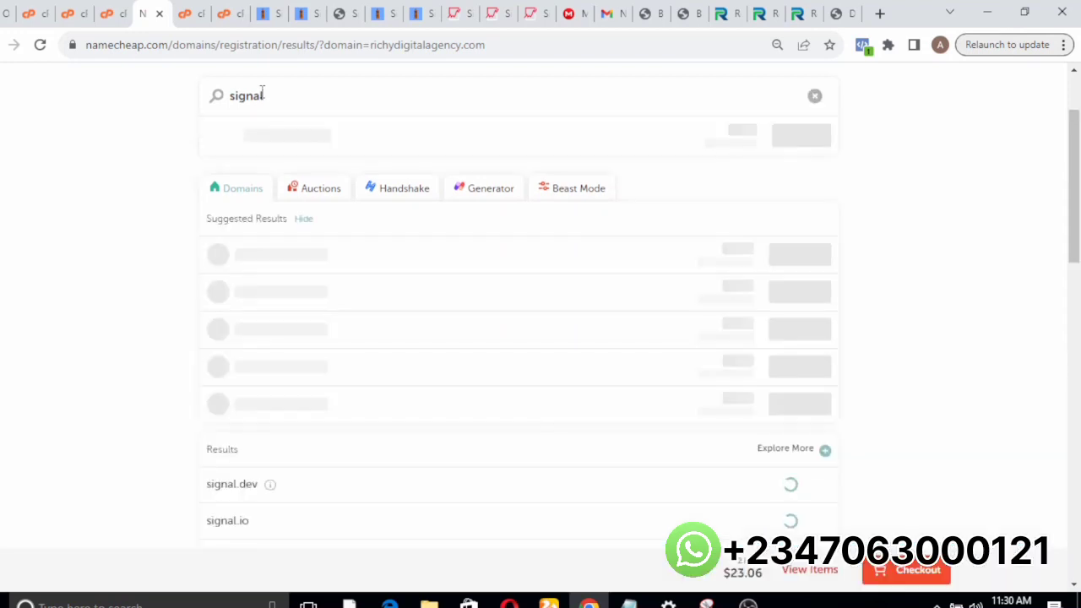
{"action": "type", "text": "inv.com"}
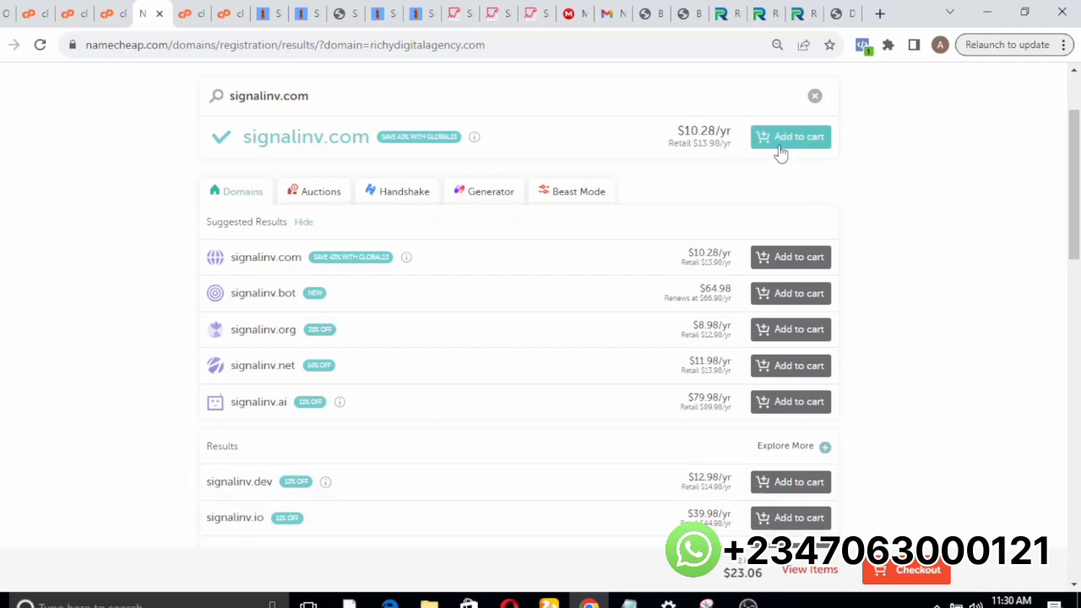
{"action": "scroll", "coordinate": [1078, 176], "scroll_direction": "up", "scroll_amount": 2}
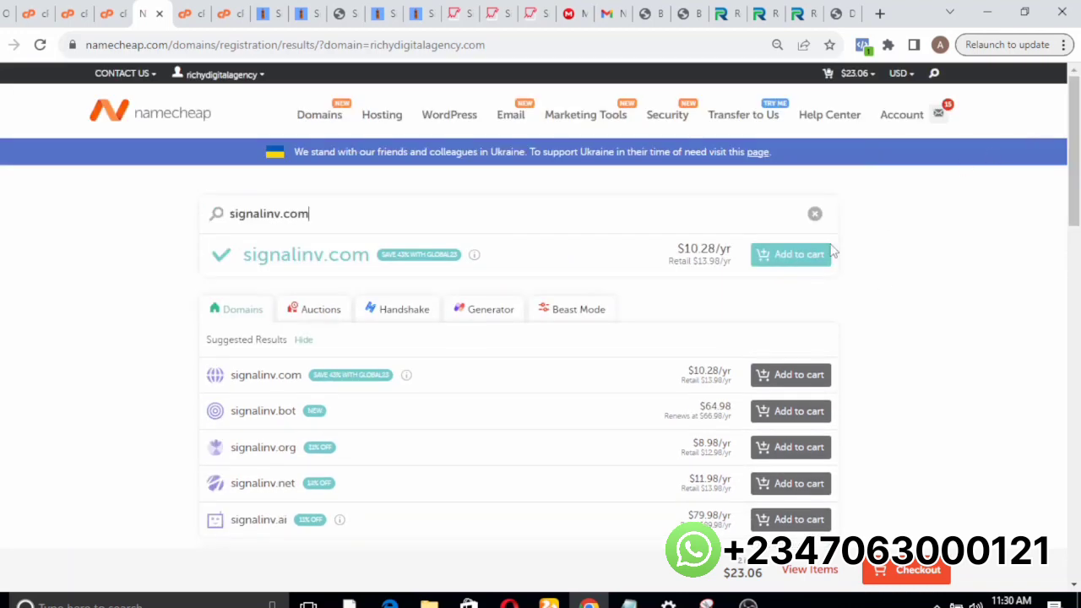
{"action": "left_click", "coordinate": [780, 264]}
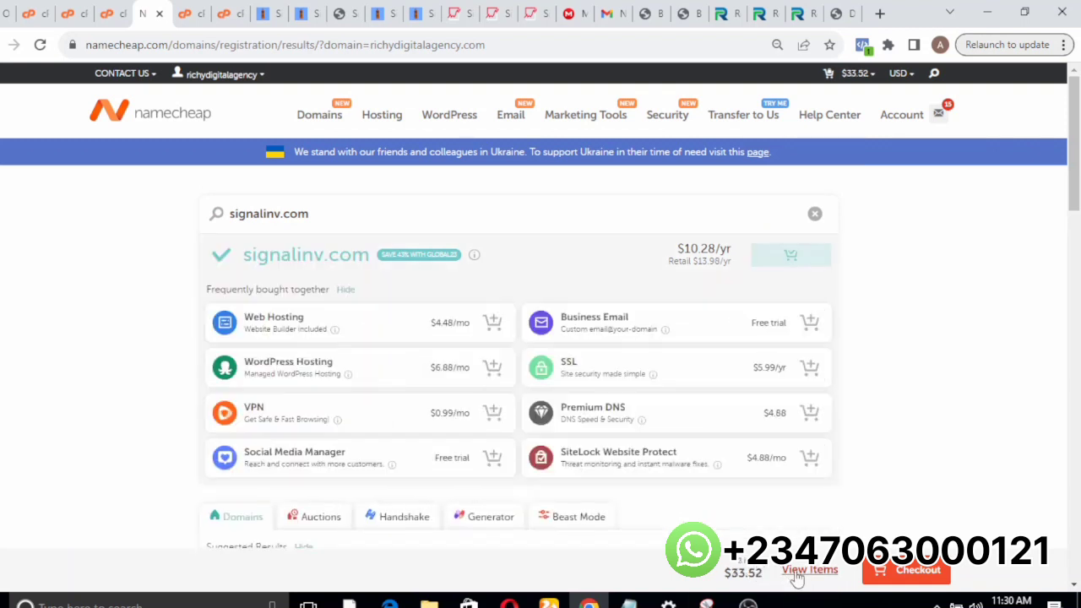
{"action": "mouse_move", "coordinate": [397, 125]}
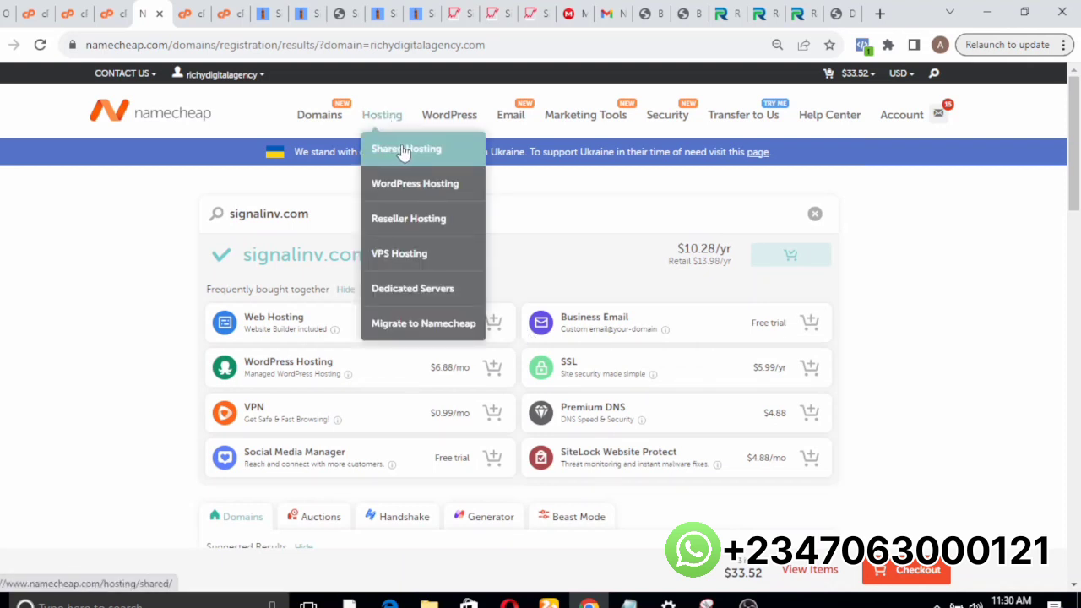
Step: Add the yearly-billed Stellar shared hosting plan, linked to signalinv.com, to the cart
{"action": "left_click", "coordinate": [401, 150]}
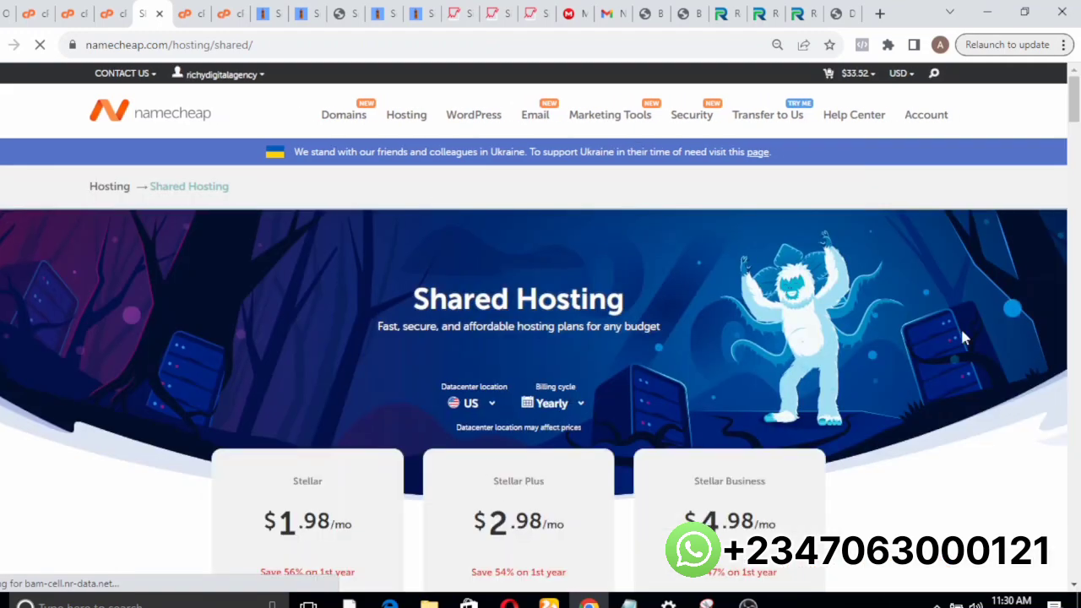
{"action": "mouse_move", "coordinate": [1077, 109]}
{"action": "left_mouse_down"}
{"action": "mouse_move", "coordinate": [1076, 135]}
{"action": "mouse_move", "coordinate": [1078, 119]}
{"action": "left_mouse_up"}
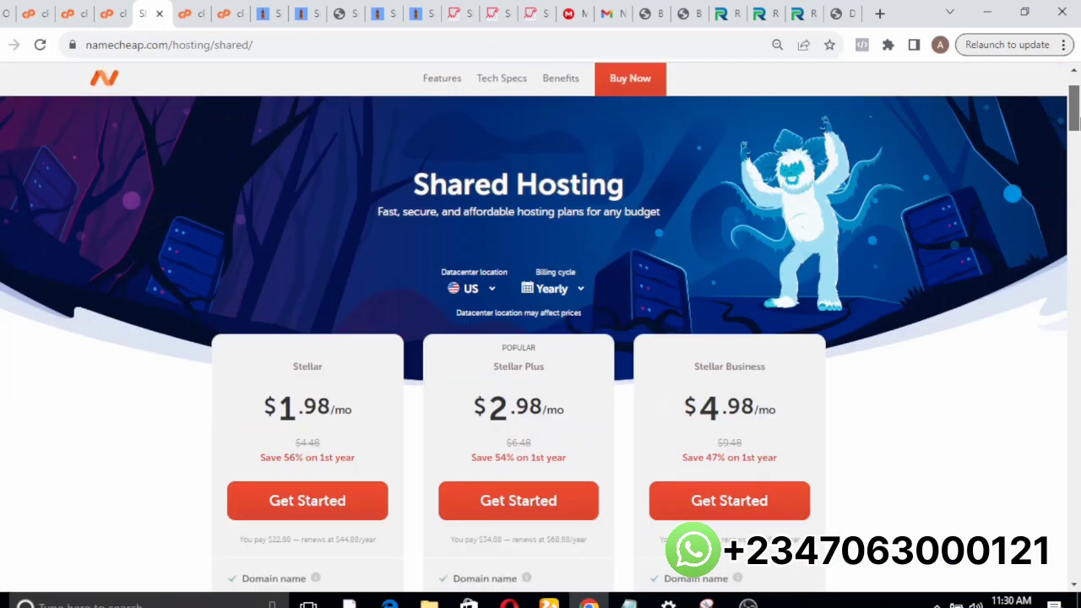
{"action": "scroll", "coordinate": [480, 326], "scroll_direction": "down", "scroll_amount": 2}
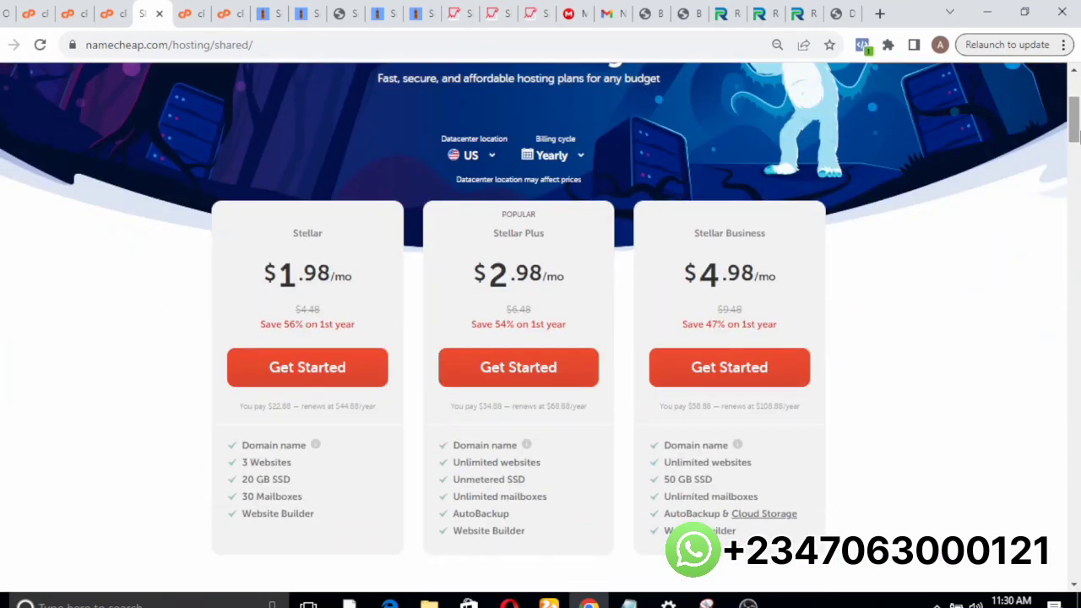
{"action": "left_click", "coordinate": [571, 163]}
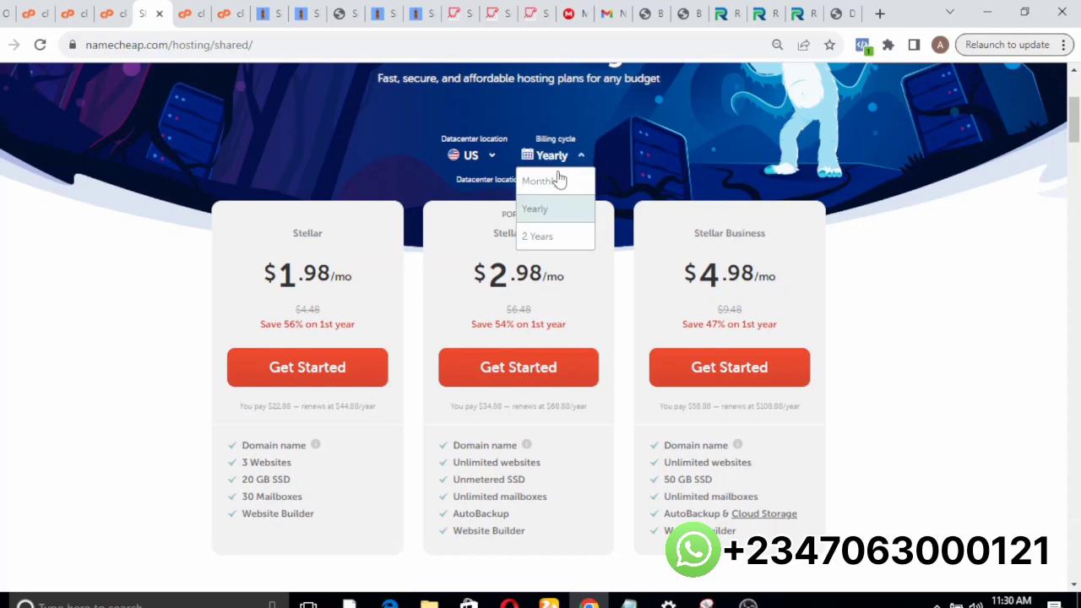
{"action": "left_click", "coordinate": [904, 118]}
{"action": "left_click", "coordinate": [260, 374]}
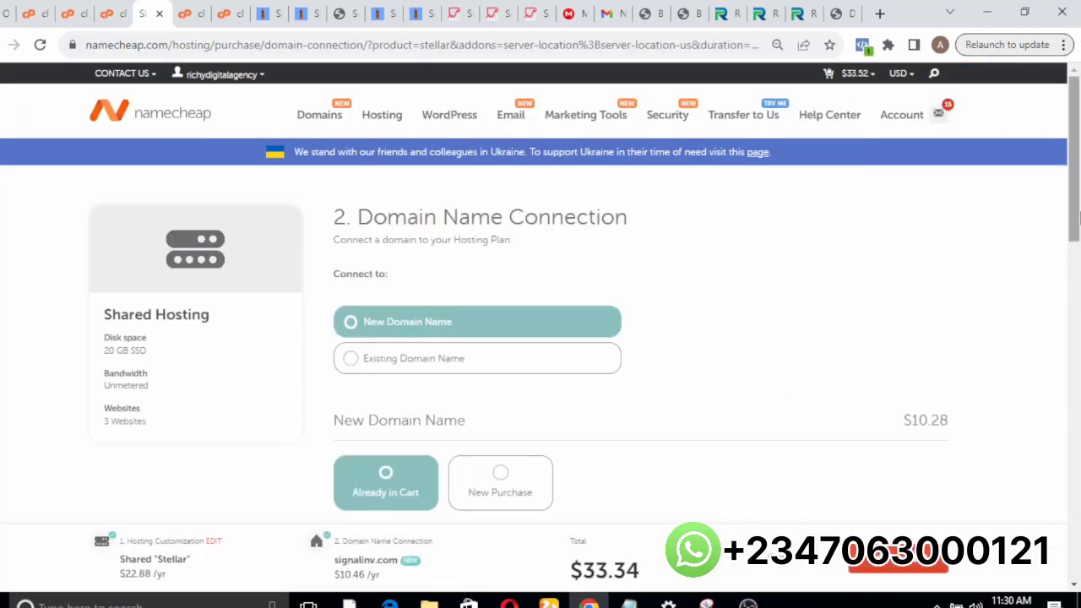
{"action": "scroll", "coordinate": [1078, 218], "scroll_direction": "down", "scroll_amount": 4}
{"action": "scroll", "coordinate": [934, 343], "scroll_direction": "up", "scroll_amount": 1}
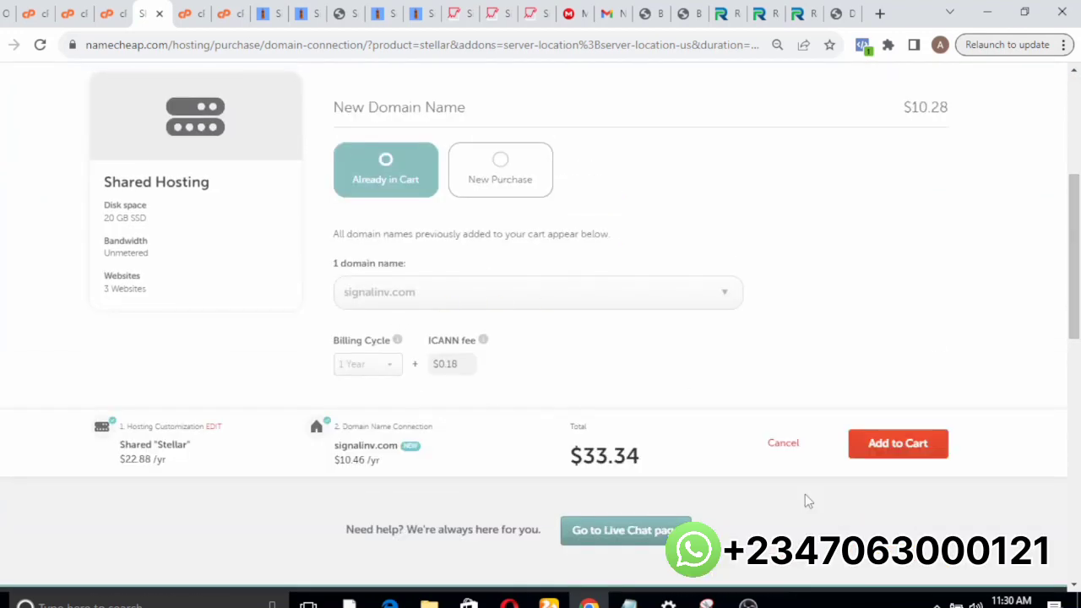
{"action": "left_click", "coordinate": [894, 447]}
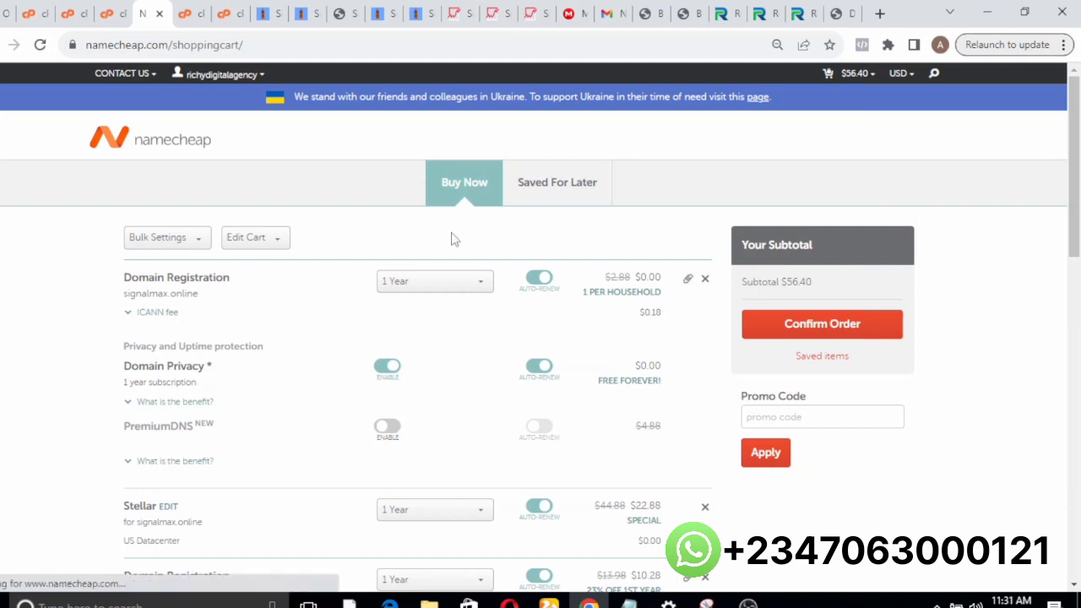
Step: Remove signalmax.online from the cart and confirm the order, reaching Billing at $33.34
{"action": "left_click", "coordinate": [705, 278]}
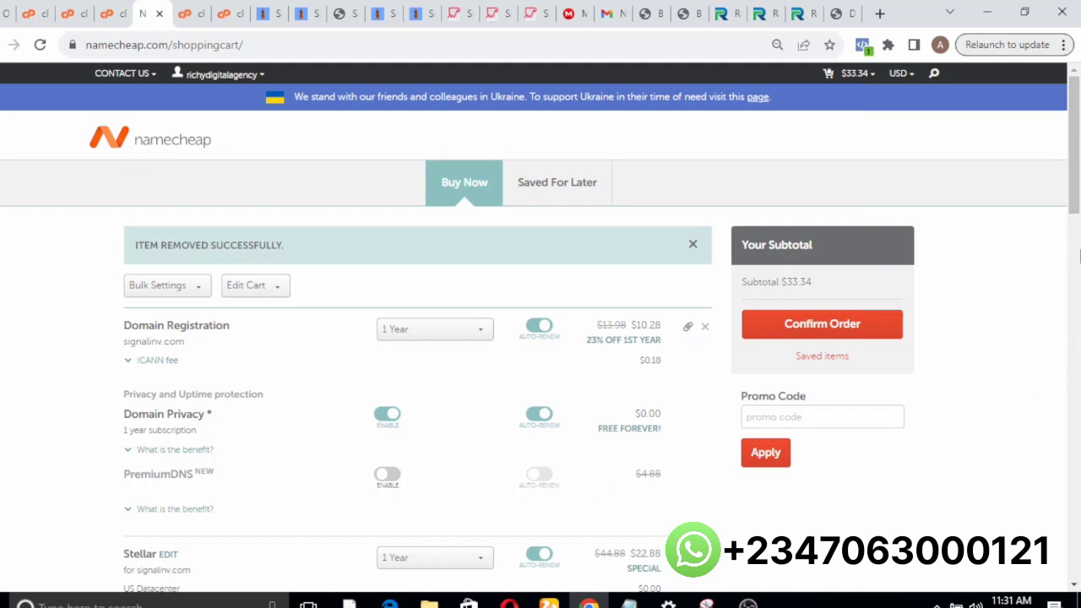
{"action": "scroll", "coordinate": [1072, 253], "scroll_direction": "down", "scroll_amount": 2}
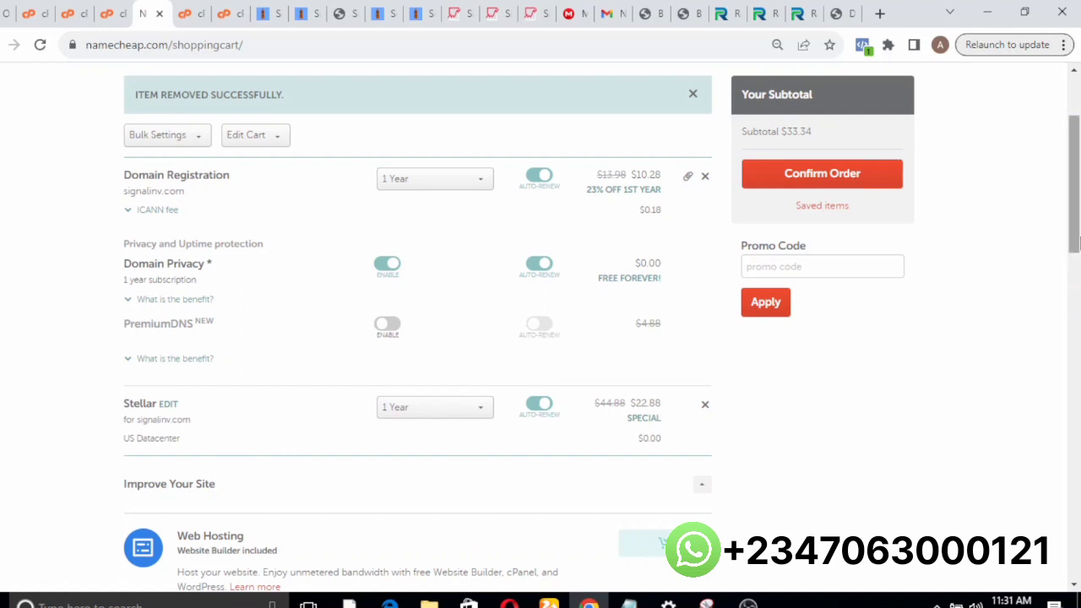
{"action": "left_click", "coordinate": [813, 170]}
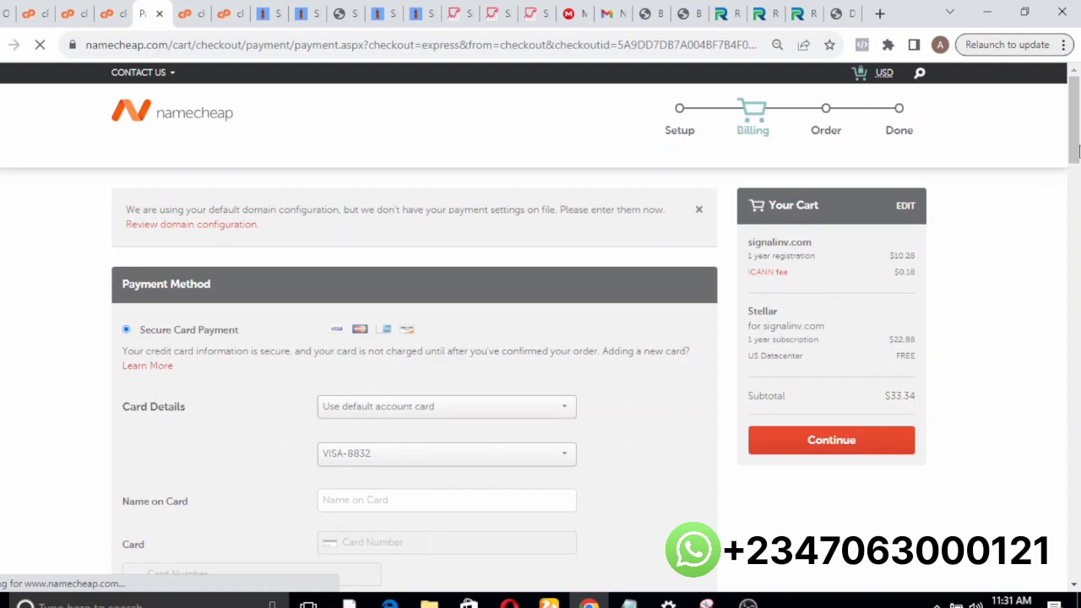
{"action": "scroll", "coordinate": [900, 169], "scroll_direction": "down", "scroll_amount": 3}
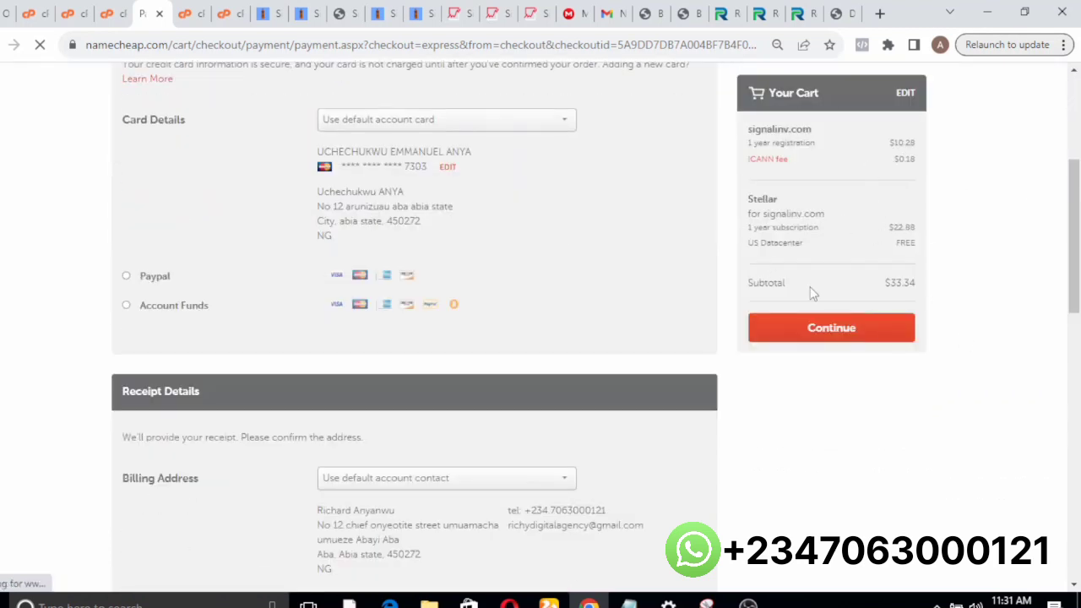
{"action": "scroll", "coordinate": [644, 199], "scroll_direction": "up", "scroll_amount": 3}
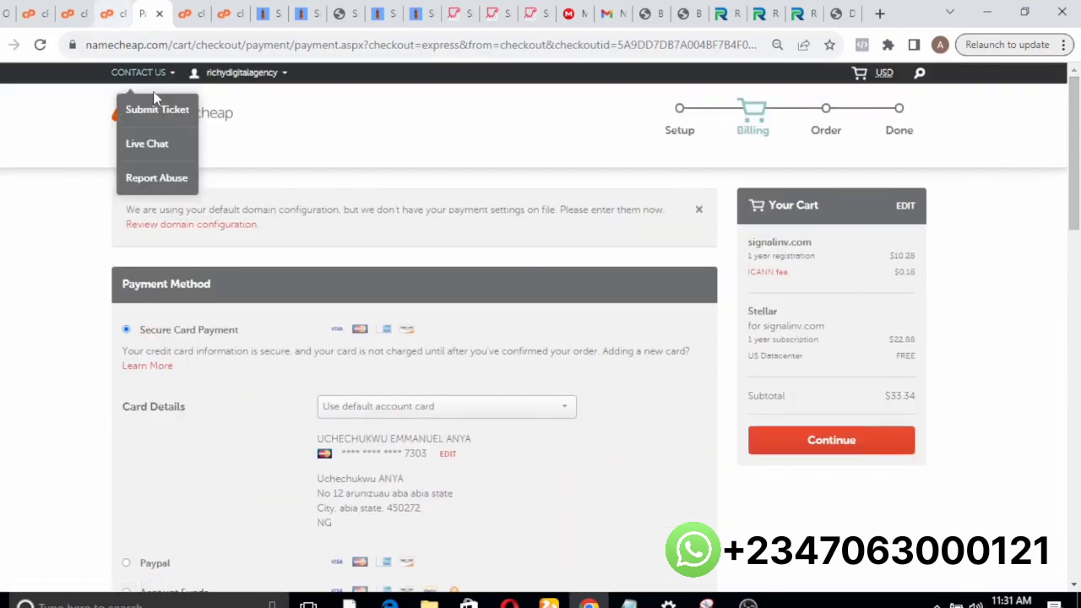
Step: Find File Manager via a 'file' tool search and start an upload into demo.maxtelindustriescorporationlimited.com
{"action": "left_click", "coordinate": [108, 14]}
{"action": "left_click", "coordinate": [191, 15]}
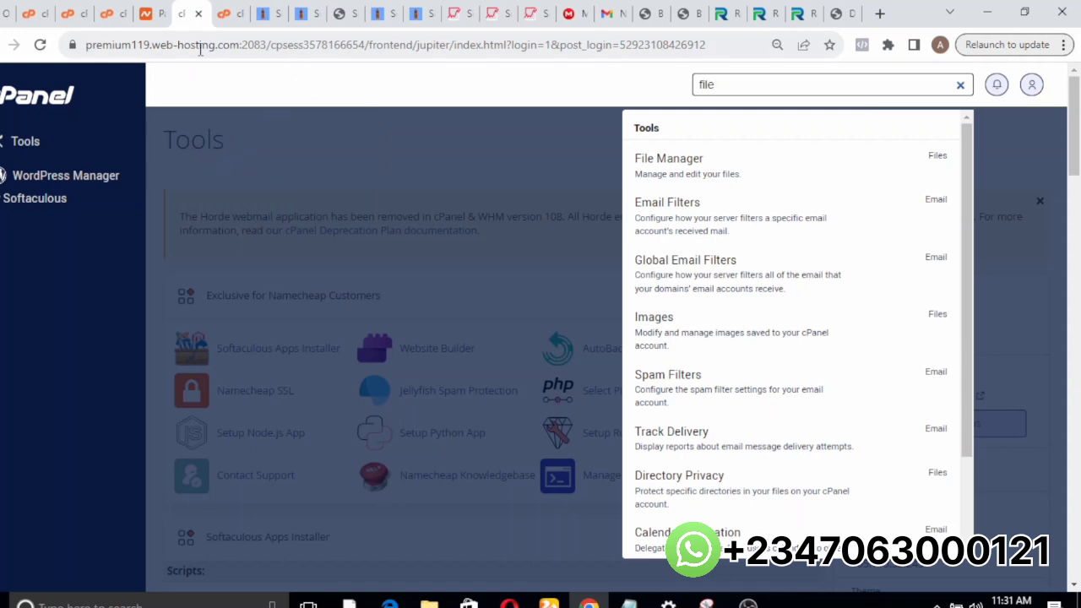
{"action": "left_click", "coordinate": [39, 97]}
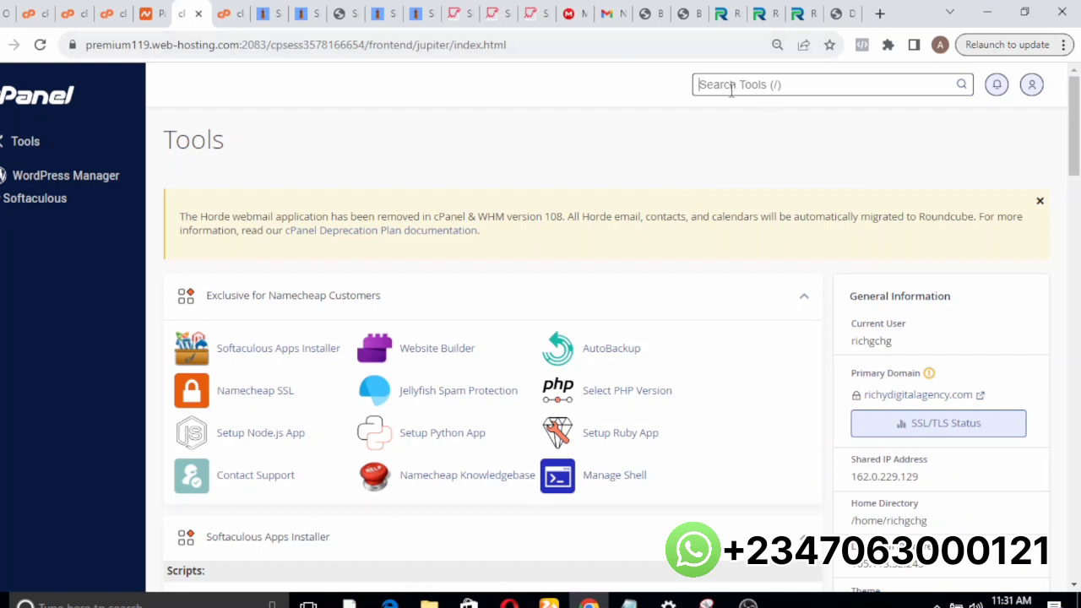
{"action": "type", "text": "file"}
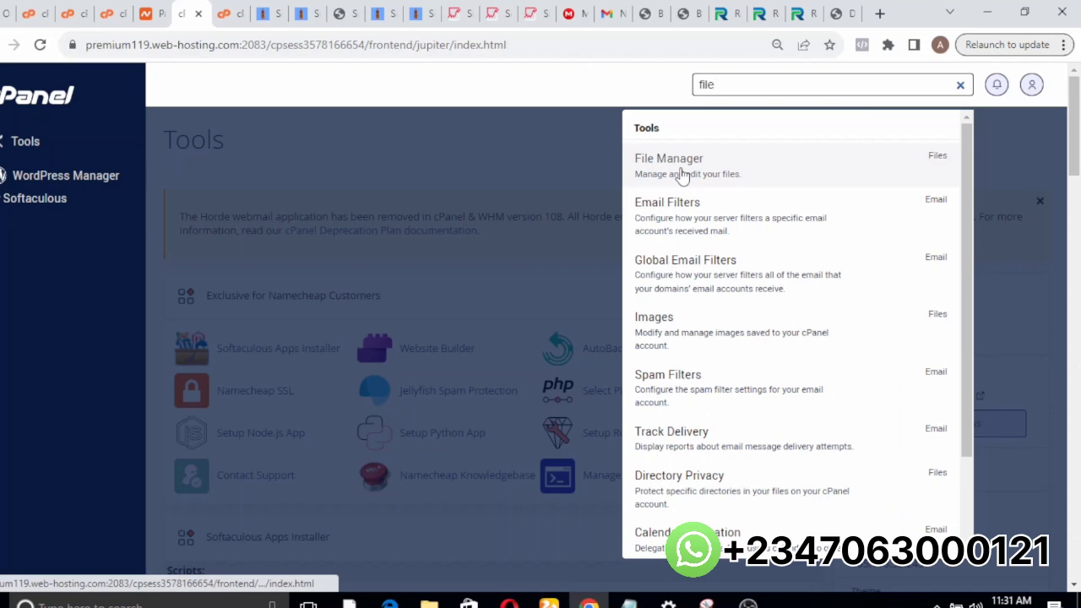
{"action": "left_click", "coordinate": [683, 173]}
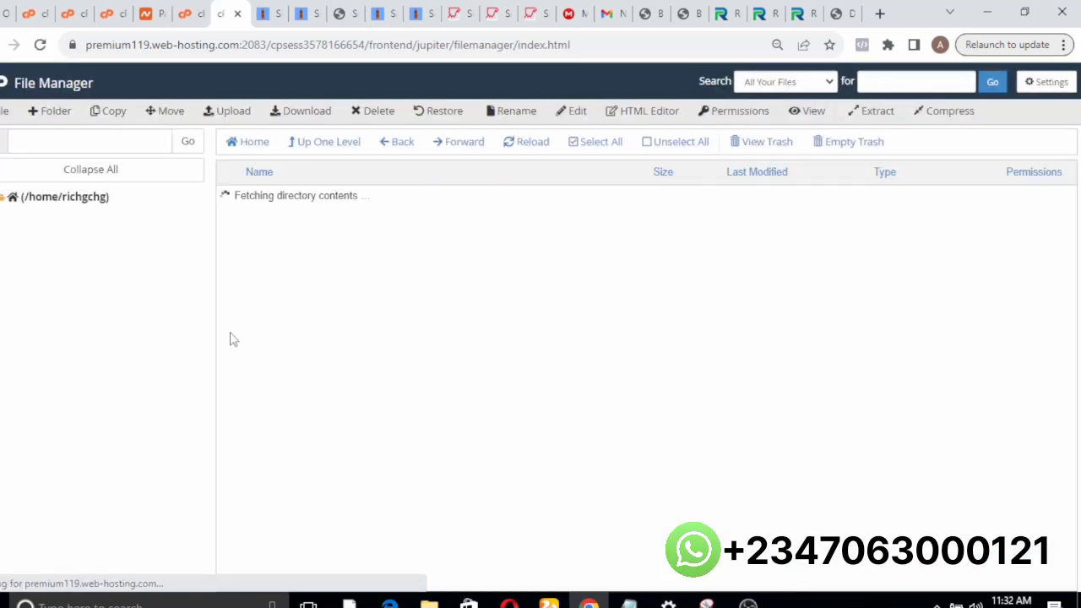
{"action": "left_click", "coordinate": [166, 312]}
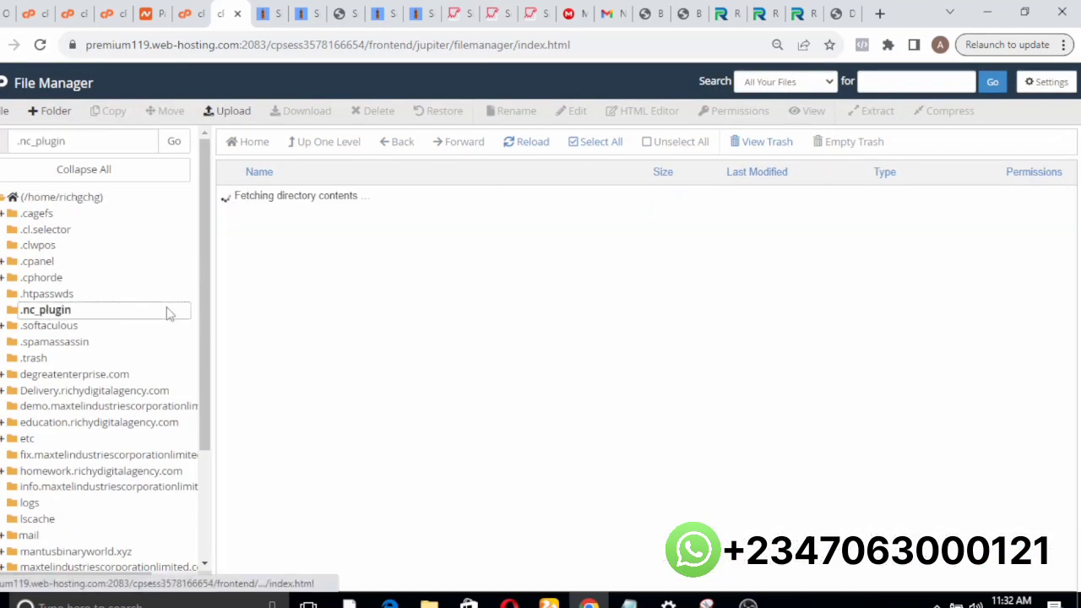
{"action": "left_click", "coordinate": [126, 406]}
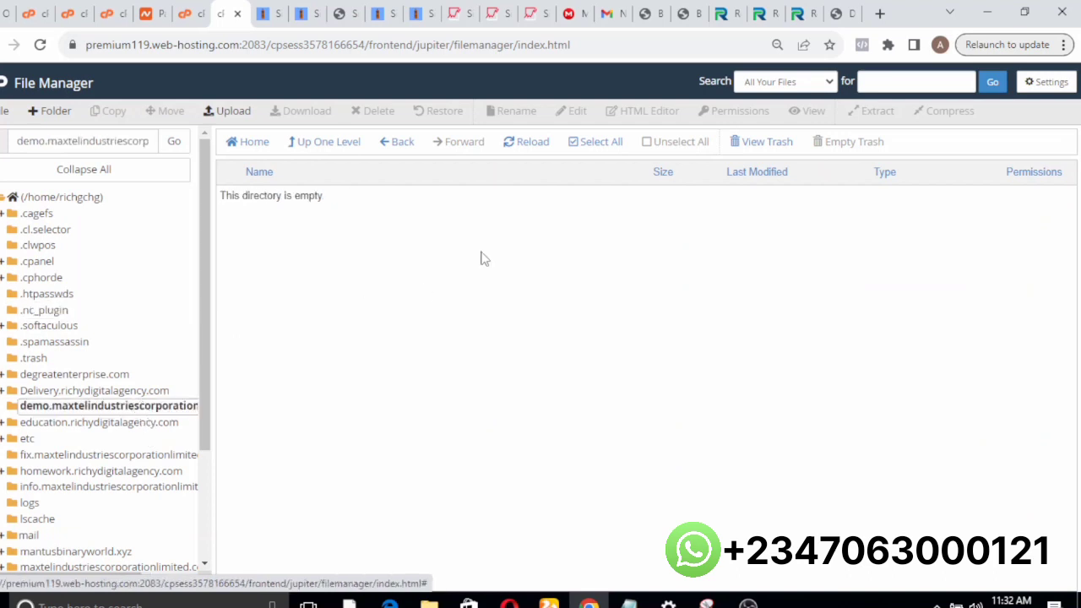
{"action": "left_click", "coordinate": [226, 112]}
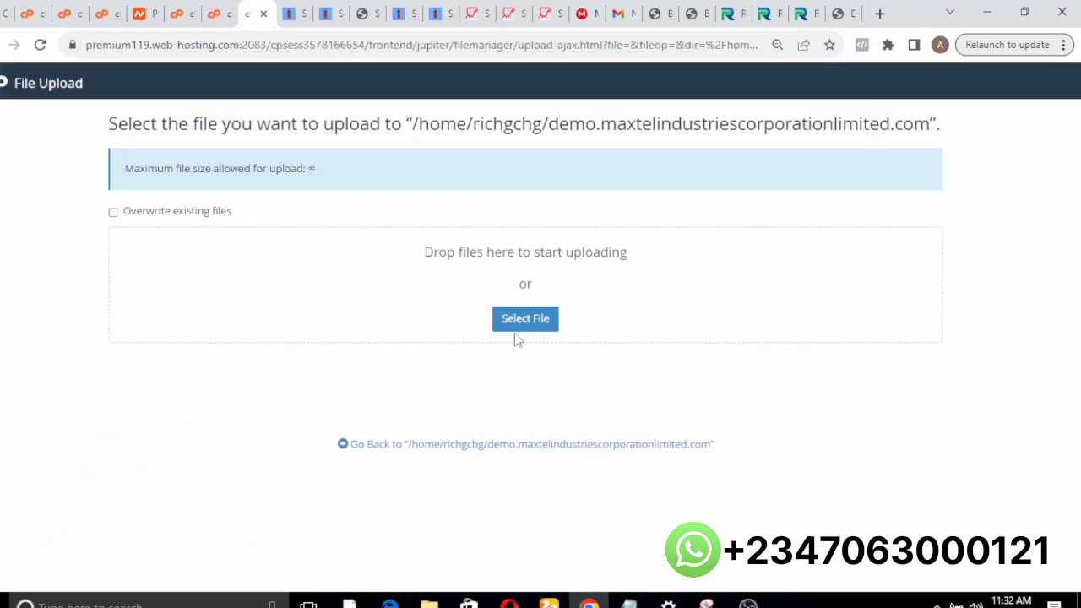
Step: In the upload file picker, browse Local Disk (D:) into the scripts folder
{"action": "left_click", "coordinate": [507, 318]}
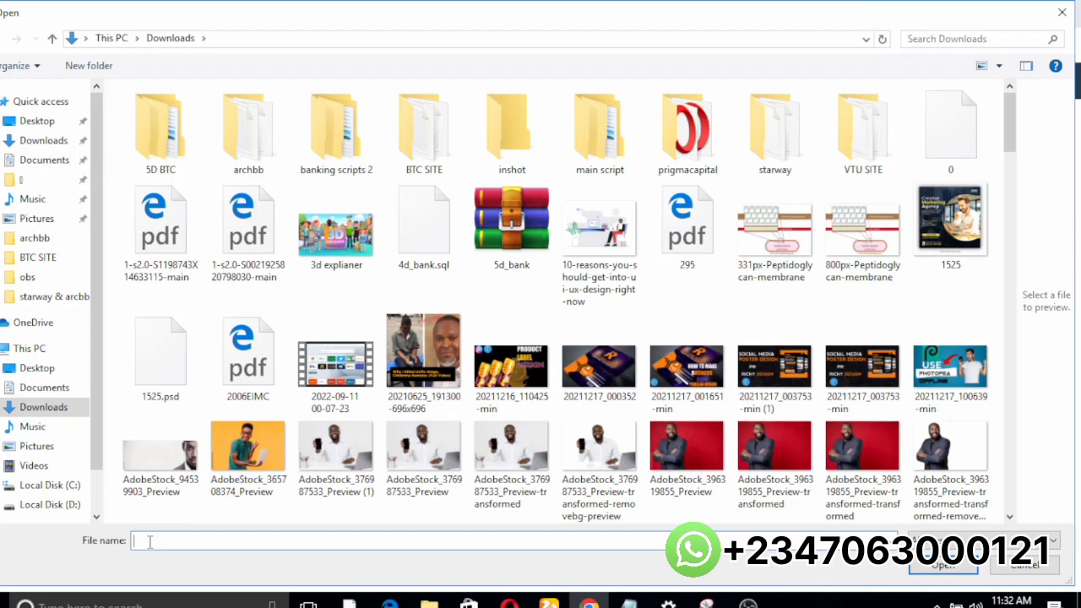
{"action": "left_click", "coordinate": [59, 505]}
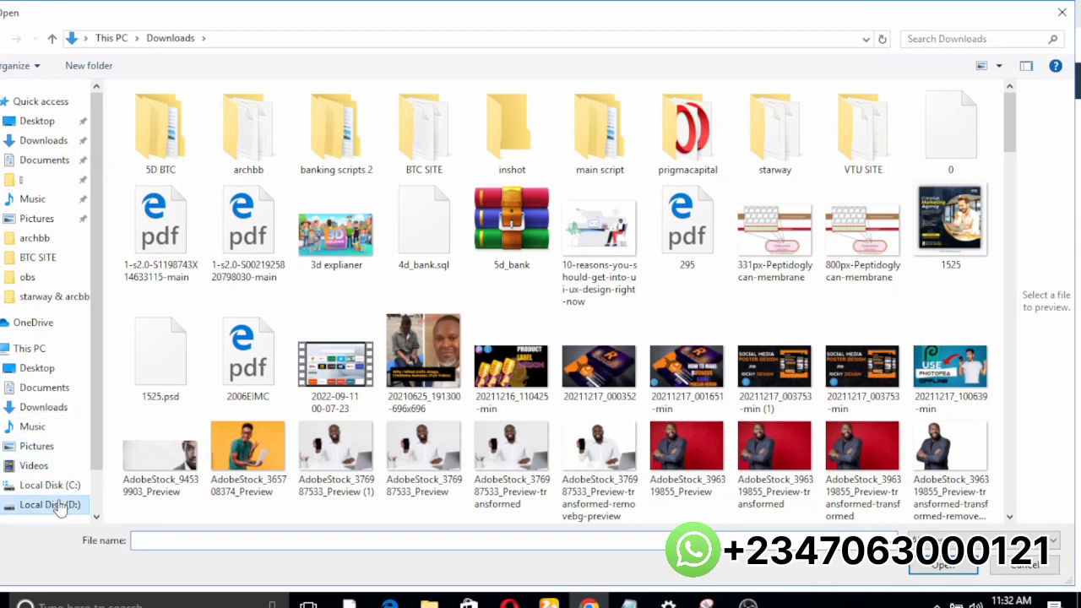
{"action": "left_click", "coordinate": [605, 159]}
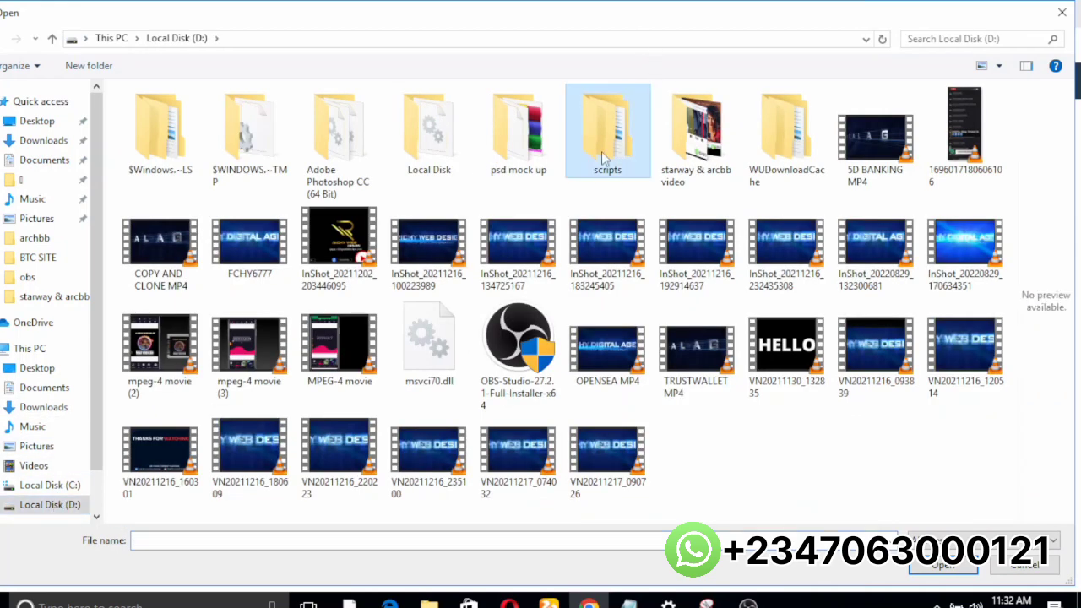
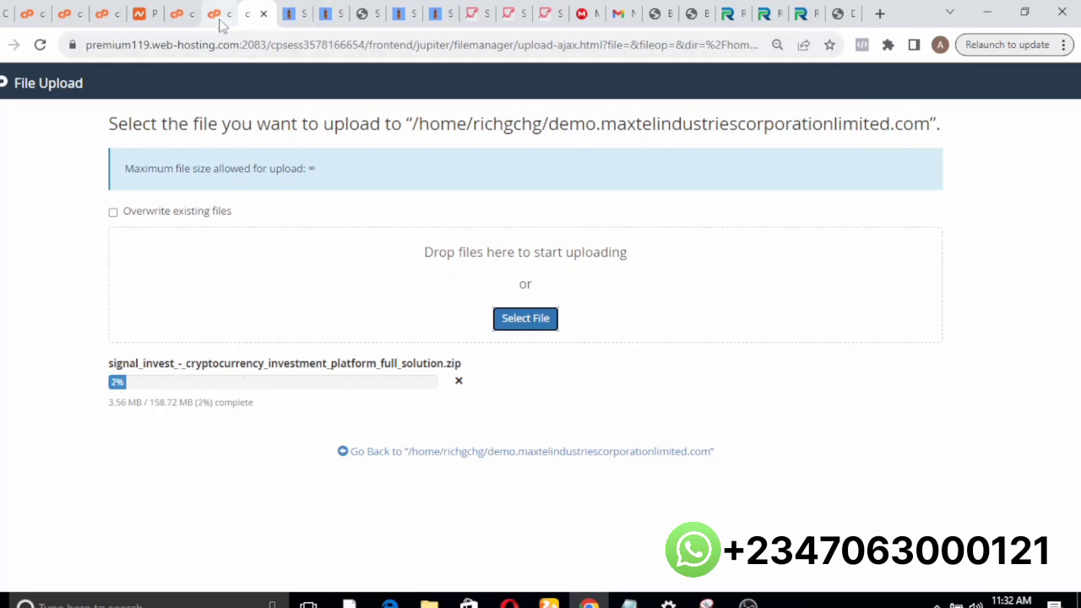
Step: Leave the File Manager upload view and return to the cPanel Tools home page
{"action": "left_click", "coordinate": [218, 19]}
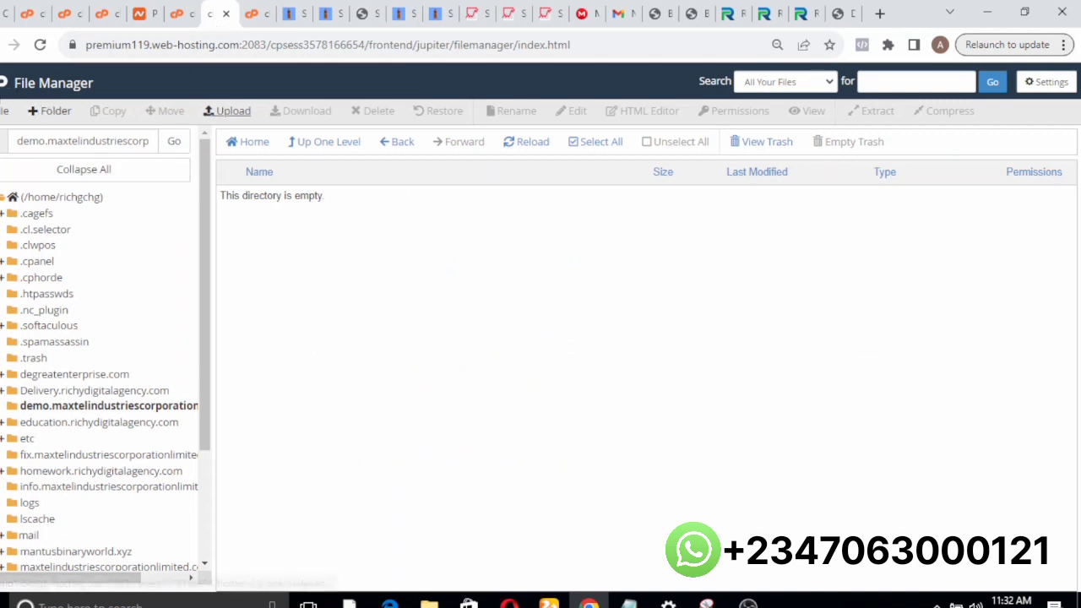
{"action": "left_click", "coordinate": [3, 83]}
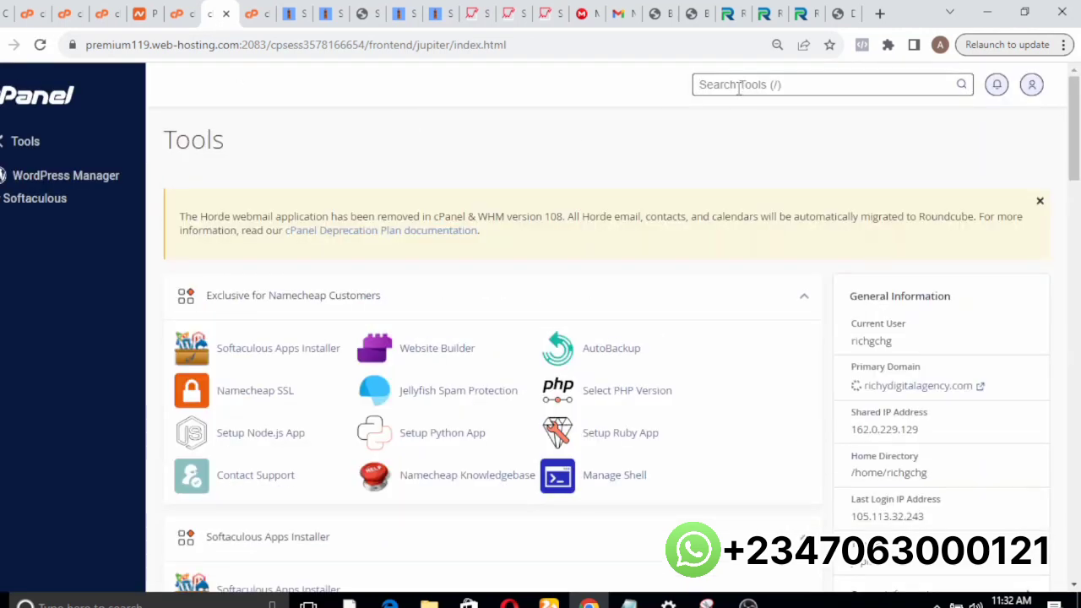
Step: Find MySQL Databases via a 'sql' search, review current databases and users, then go back
{"action": "type", "text": "s"}
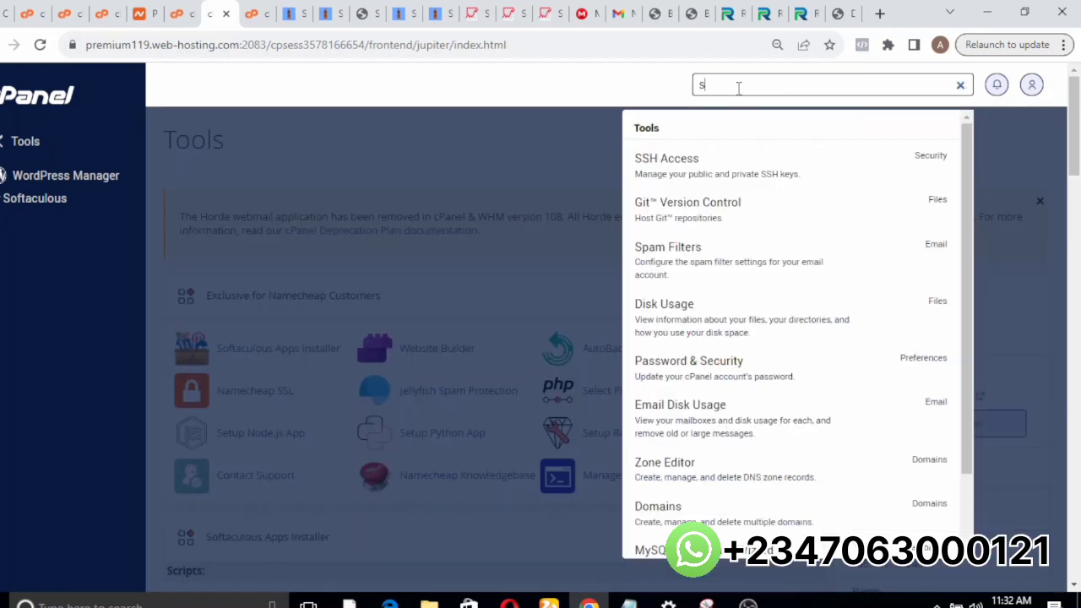
{"action": "type", "text": "ql"}
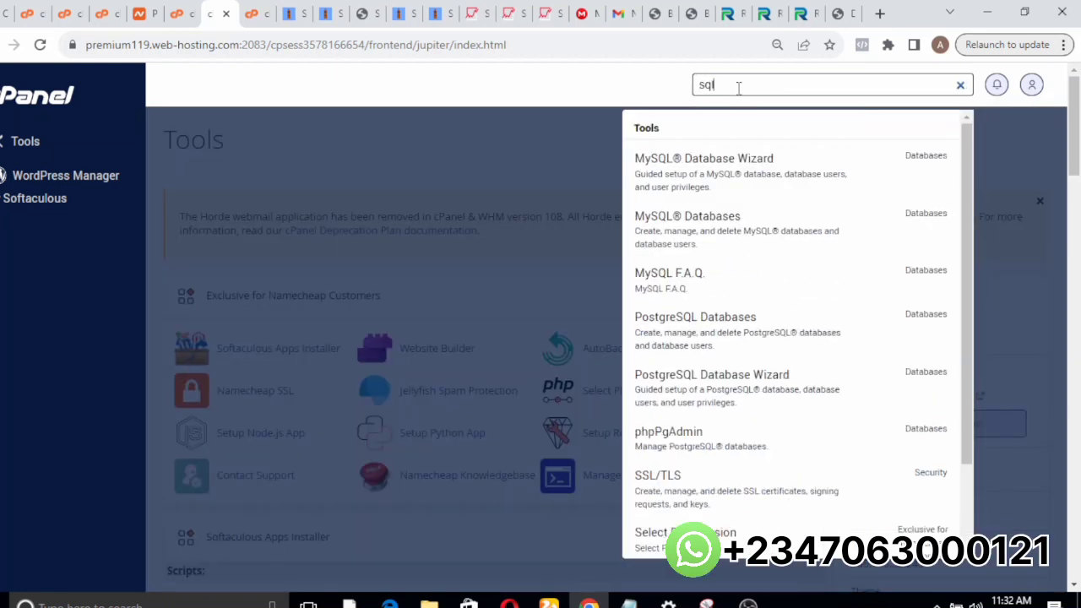
{"action": "left_click", "coordinate": [738, 219]}
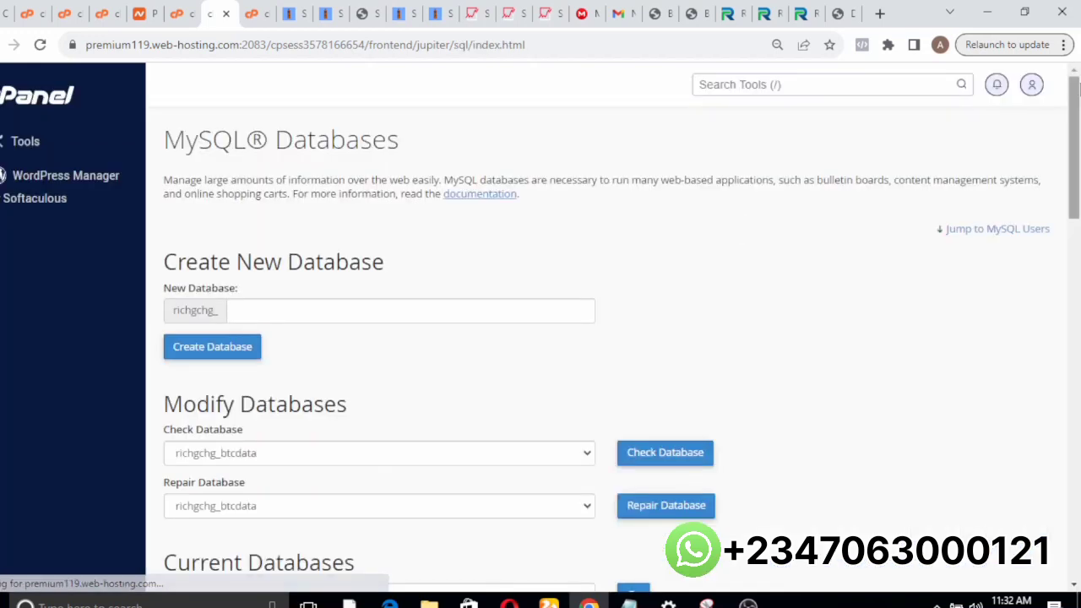
{"action": "left_click_drag", "start_coordinate": [1076, 91], "coordinate": [1078, 259]}
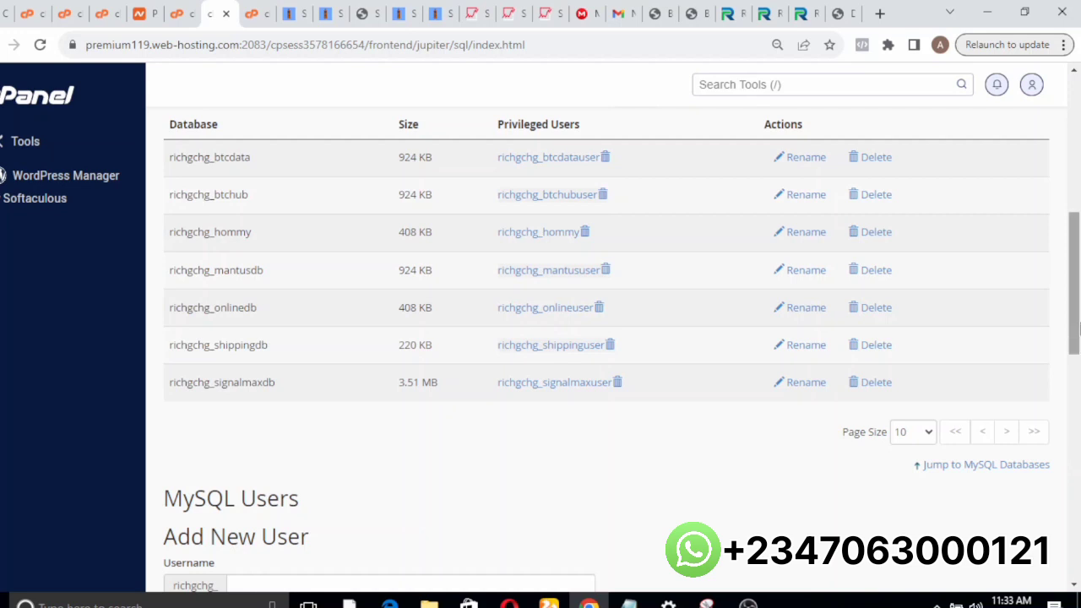
{"action": "mouse_move", "coordinate": [1072, 329]}
{"action": "left_mouse_down"}
{"action": "mouse_move", "coordinate": [1075, 421]}
{"action": "mouse_move", "coordinate": [1074, 291]}
{"action": "mouse_move", "coordinate": [1075, 342]}
{"action": "left_mouse_up"}
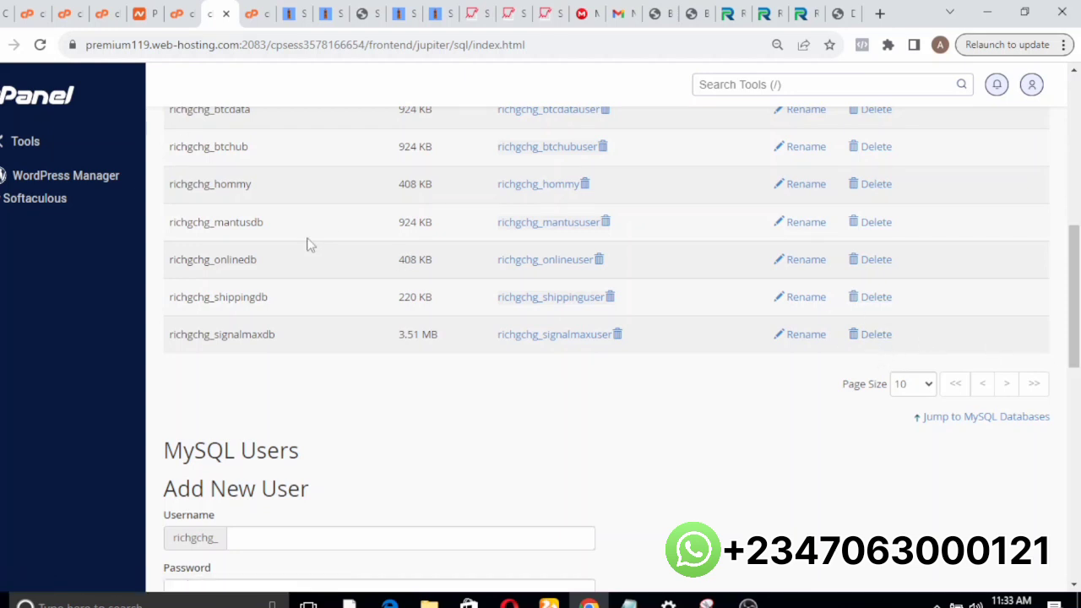
{"action": "key", "text": "alt+Left"}
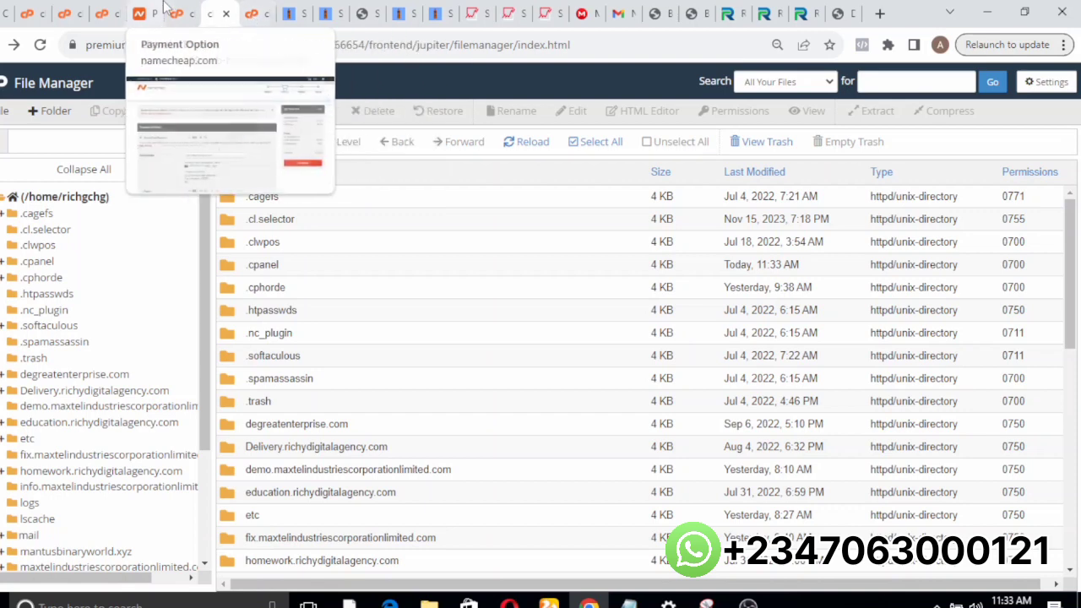
Step: Create the database richgchg_invdb with the MySQL Database Wizard
{"action": "left_click", "coordinate": [190, 17]}
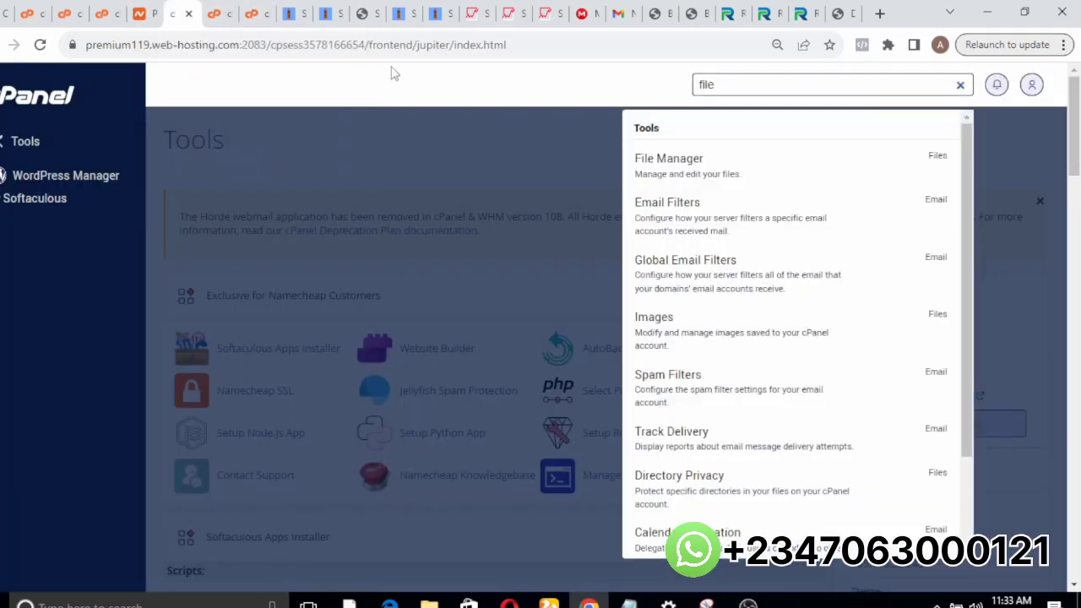
{"action": "key", "text": "BackSpace"}
{"action": "key", "text": "BackSpace"}
{"action": "key", "text": "BackSpace"}
{"action": "key", "text": "BackSpace"}
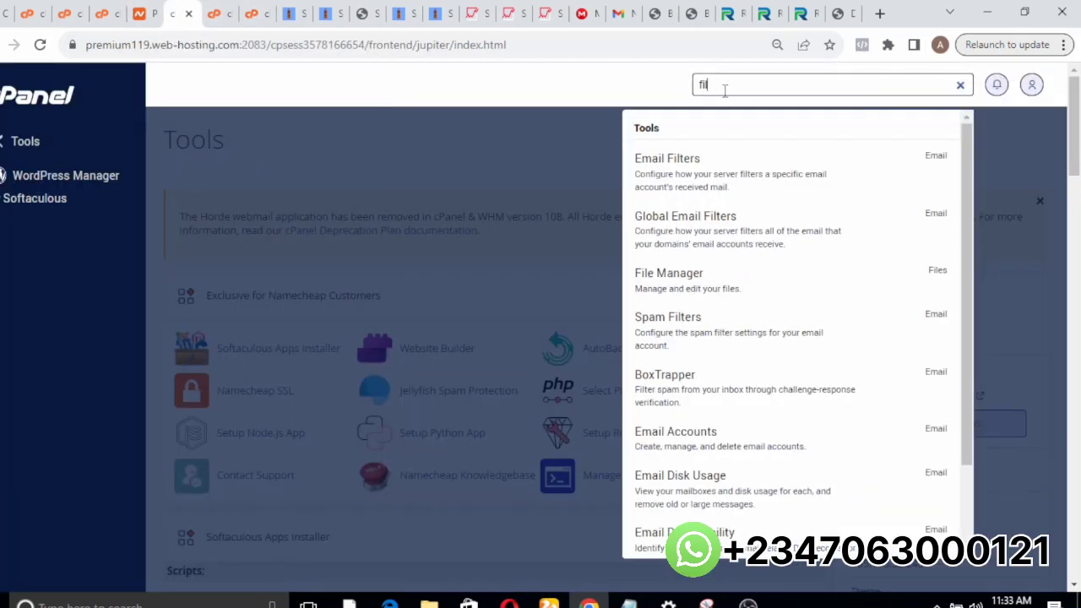
{"action": "type", "text": "sq"}
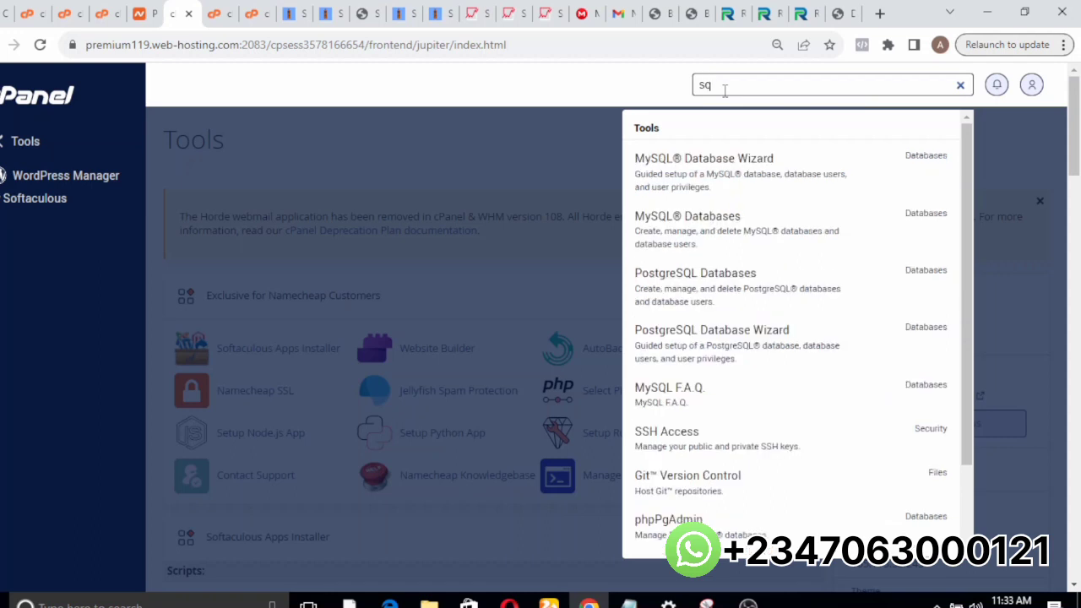
{"action": "type", "text": "l"}
{"action": "left_click", "coordinate": [739, 173]}
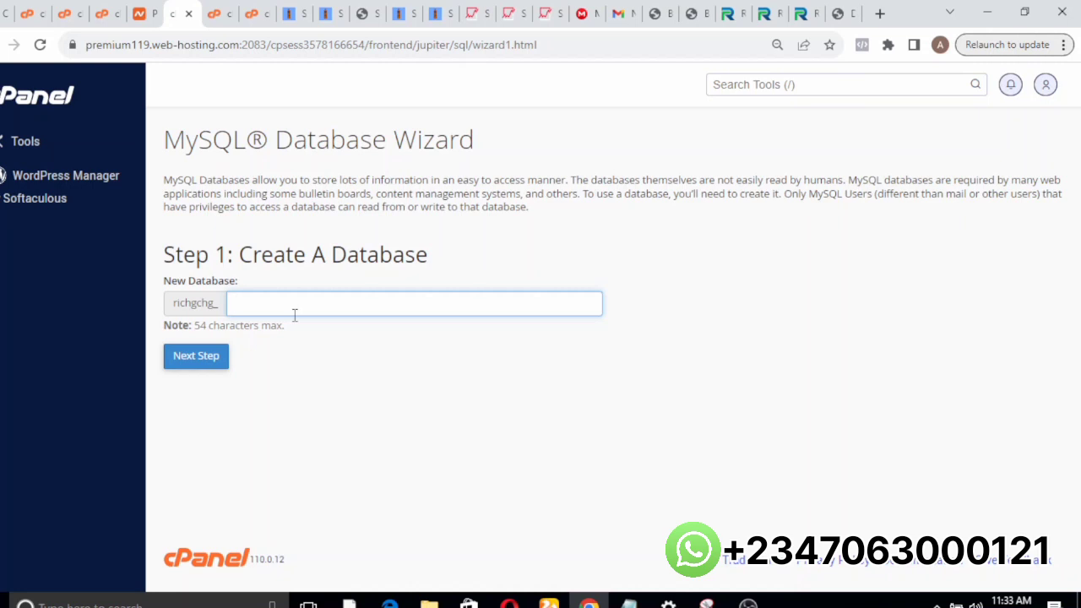
{"action": "type", "text": "invdb"}
{"action": "left_click", "coordinate": [217, 366]}
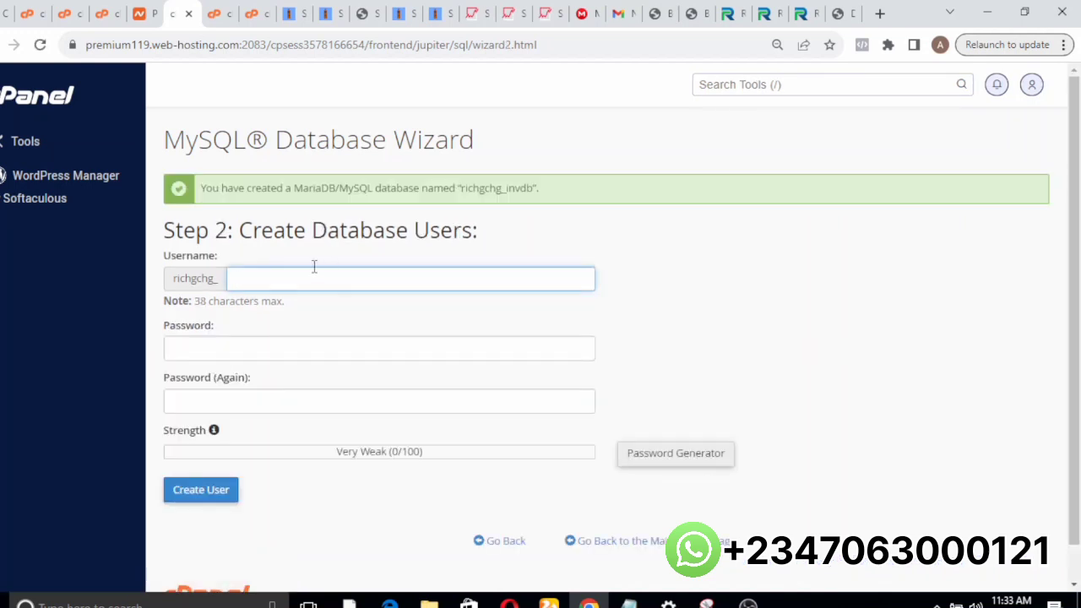
Step: Enter 'invuser' as the new database username
{"action": "type", "text": "invuser"}
{"action": "left_click", "coordinate": [290, 286]}
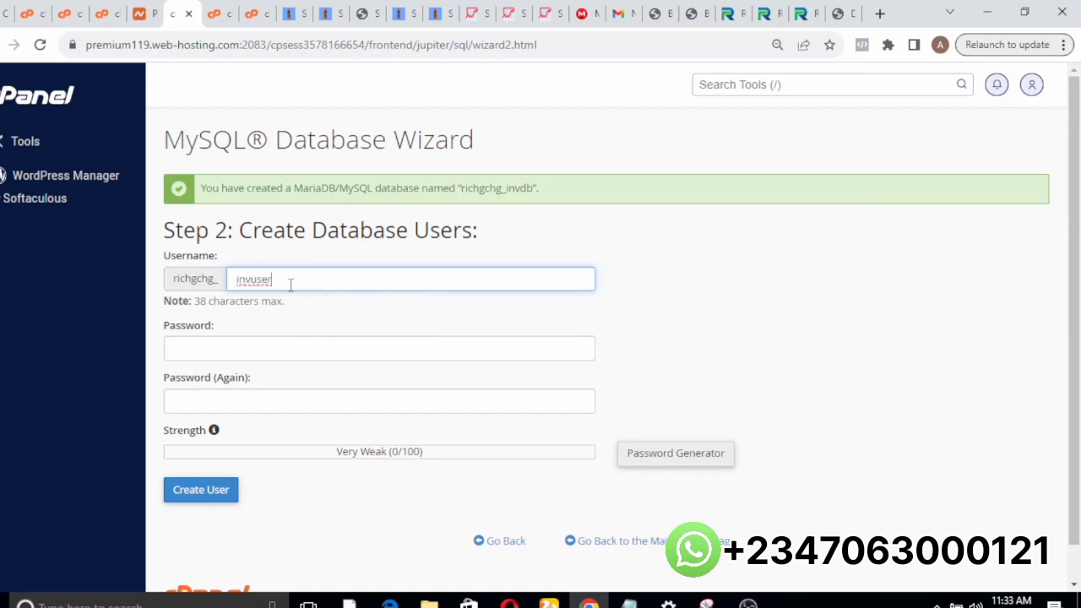
{"action": "left_click", "coordinate": [247, 351]}
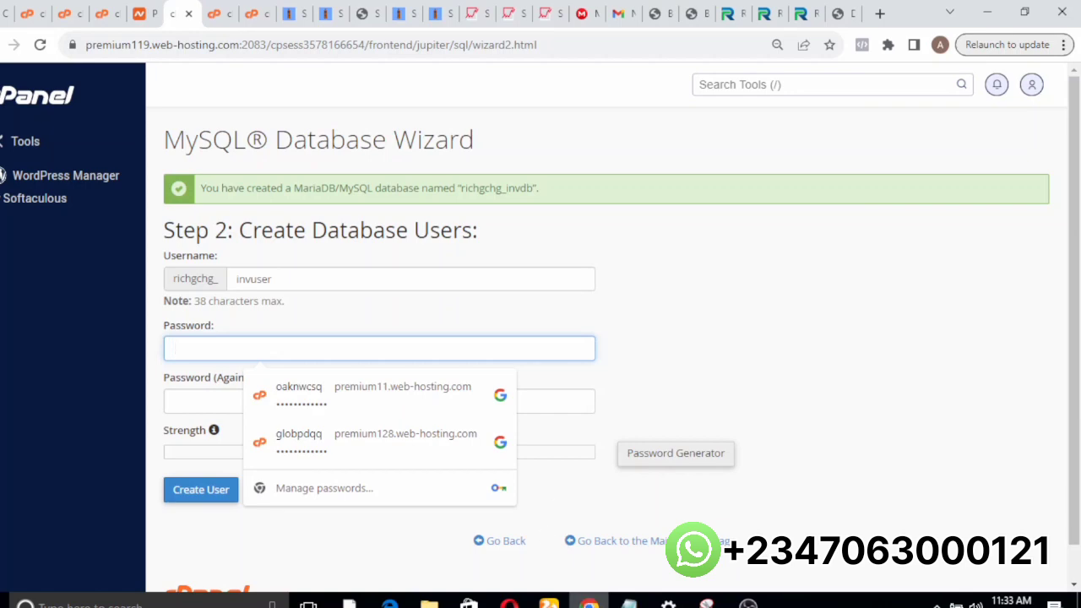
Step: Paste the saved password from Notepad into both password fields and create user richgchg_invuser
{"action": "mouse_move", "coordinate": [629, 603]}
{"action": "left_click", "coordinate": [541, 532]}
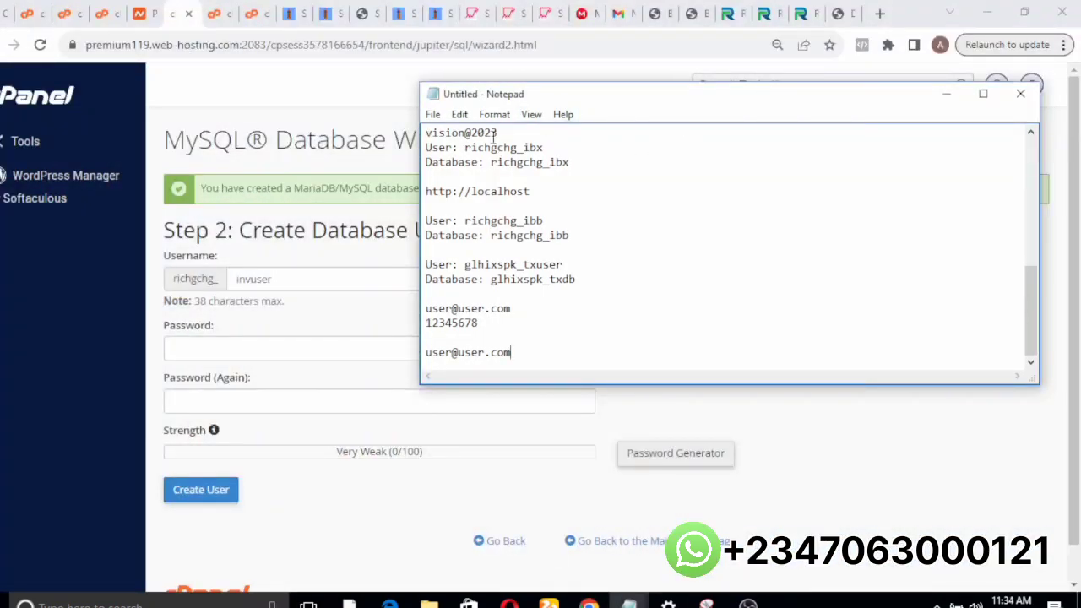
{"action": "mouse_move", "coordinate": [504, 136]}
{"action": "left_mouse_down"}
{"action": "mouse_move", "coordinate": [425, 149]}
{"action": "mouse_move", "coordinate": [502, 132]}
{"action": "left_mouse_up"}
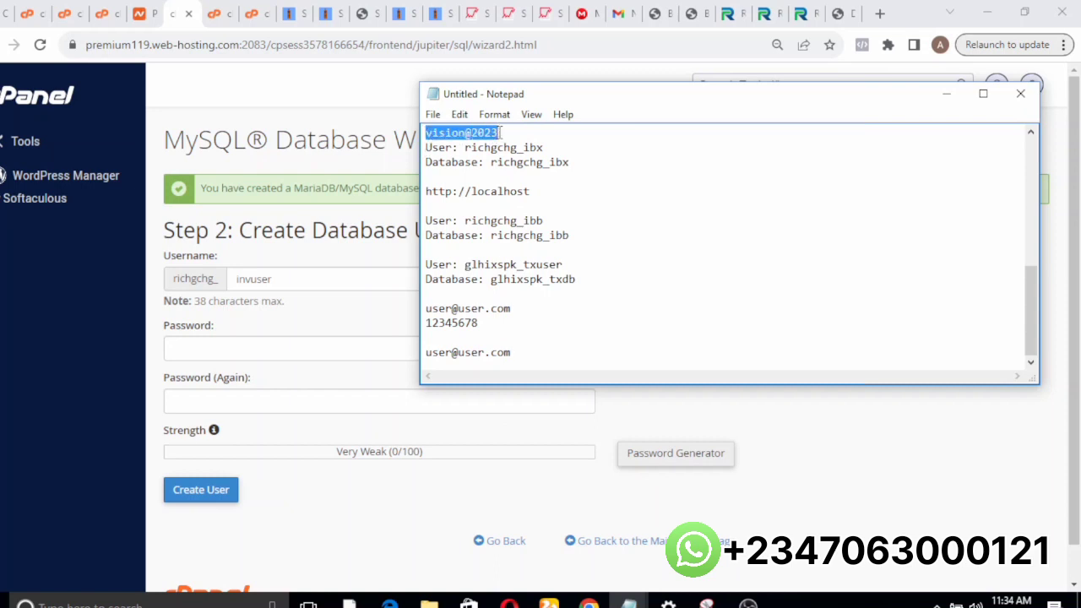
{"action": "left_click", "coordinate": [277, 341]}
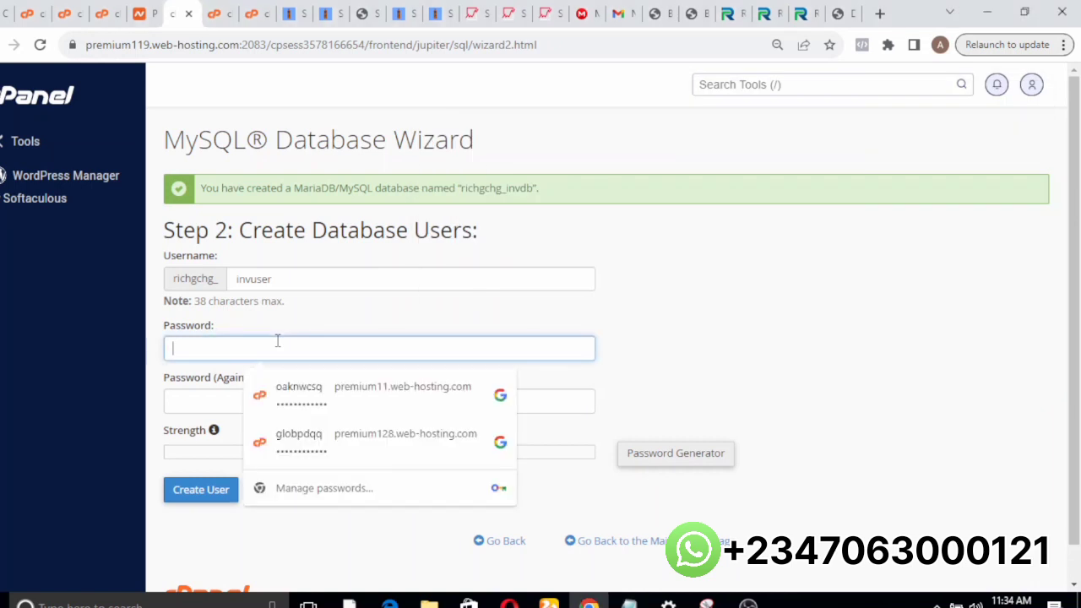
{"action": "key", "text": "ctrl+v"}
{"action": "left_click", "coordinate": [245, 402]}
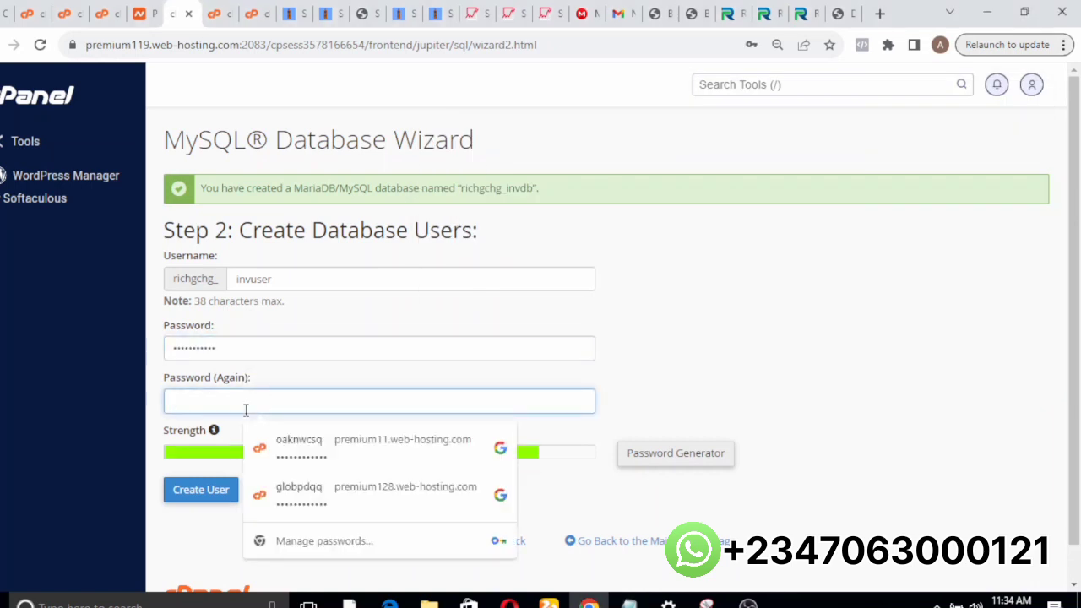
{"action": "key", "text": "ctrl+v"}
{"action": "left_click", "coordinate": [218, 490]}
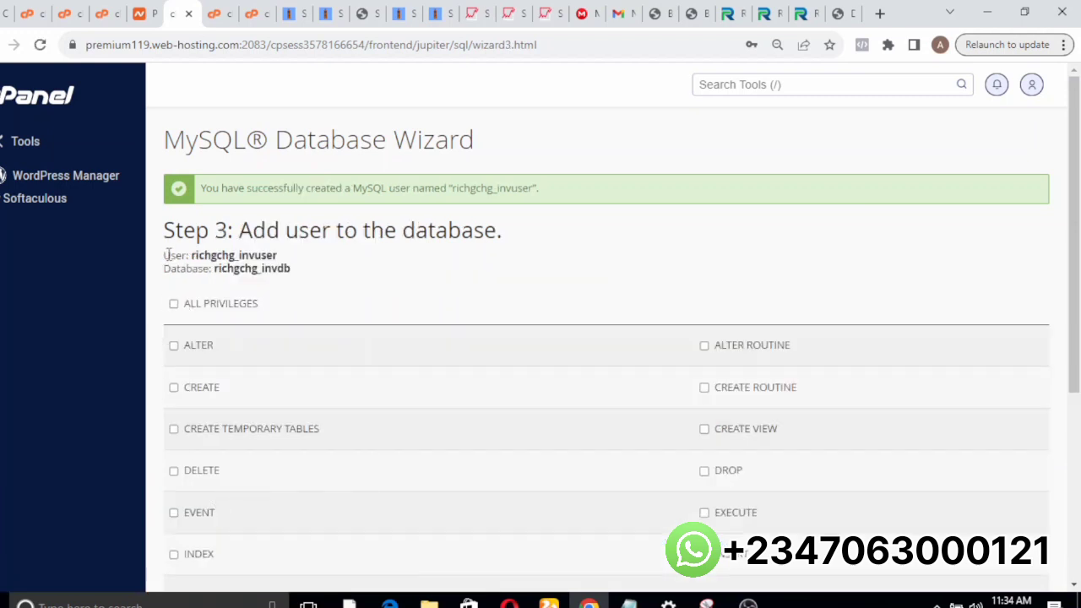
Step: Copy the richgchg_invuser and richgchg_invdb names into the Notepad notes
{"action": "left_click_drag", "start_coordinate": [166, 255], "coordinate": [290, 285]}
{"action": "key", "text": "ctrl+c"}
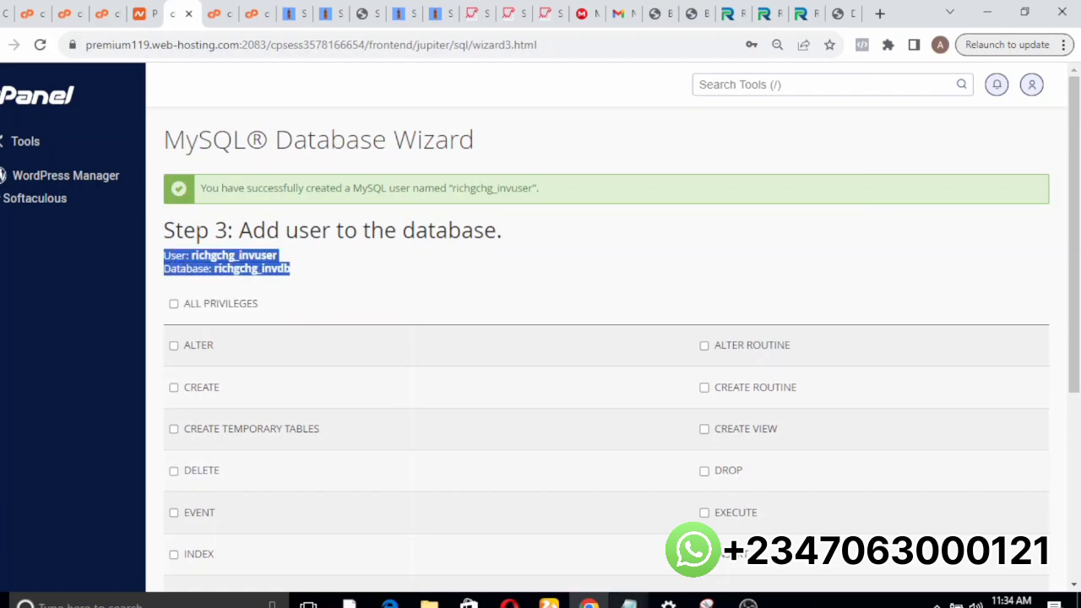
{"action": "mouse_move", "coordinate": [629, 603]}
{"action": "left_click", "coordinate": [580, 573]}
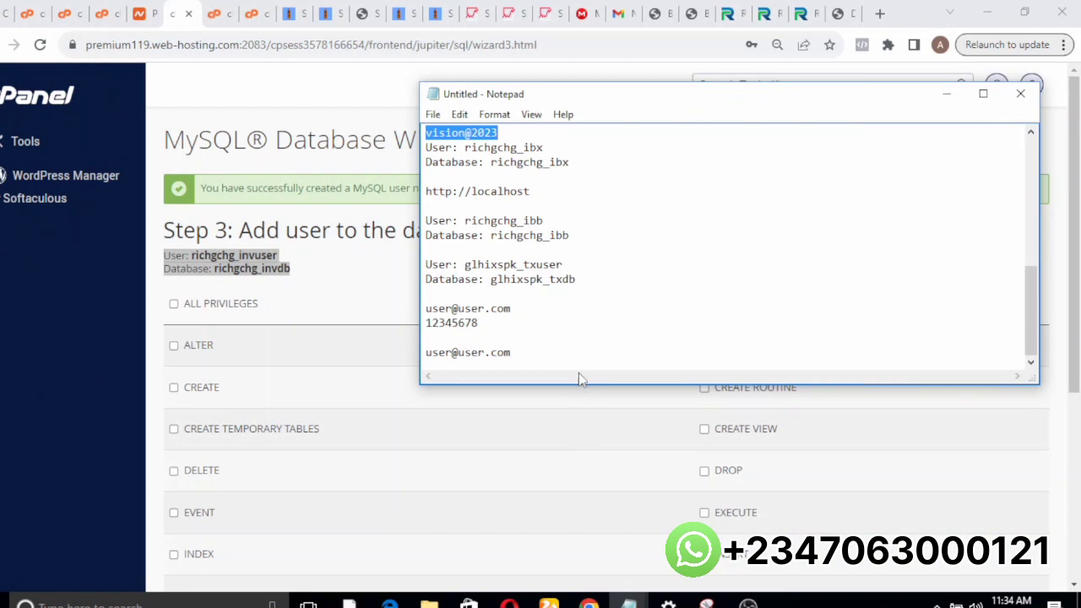
{"action": "left_click", "coordinate": [501, 349]}
{"action": "double_click", "coordinate": [503, 350]}
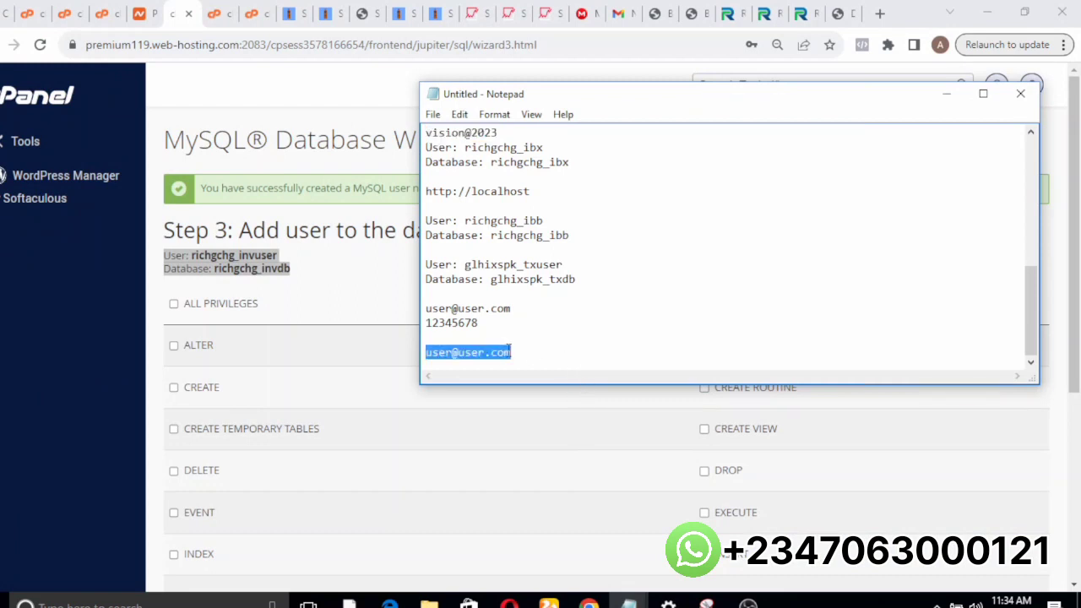
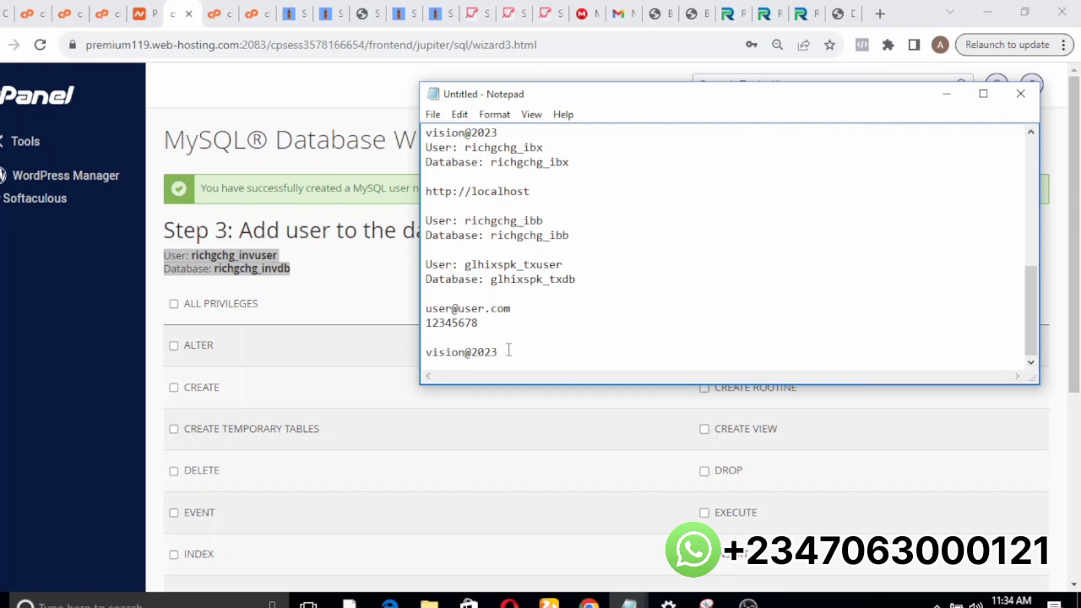
{"action": "left_click", "coordinate": [193, 257]}
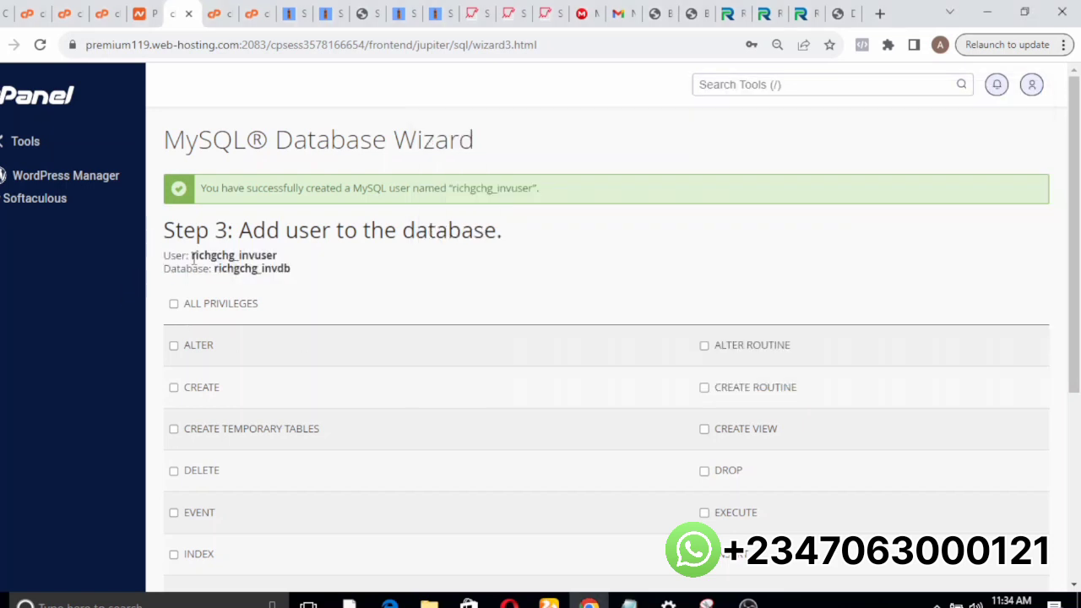
{"action": "left_click_drag", "start_coordinate": [166, 255], "coordinate": [258, 289]}
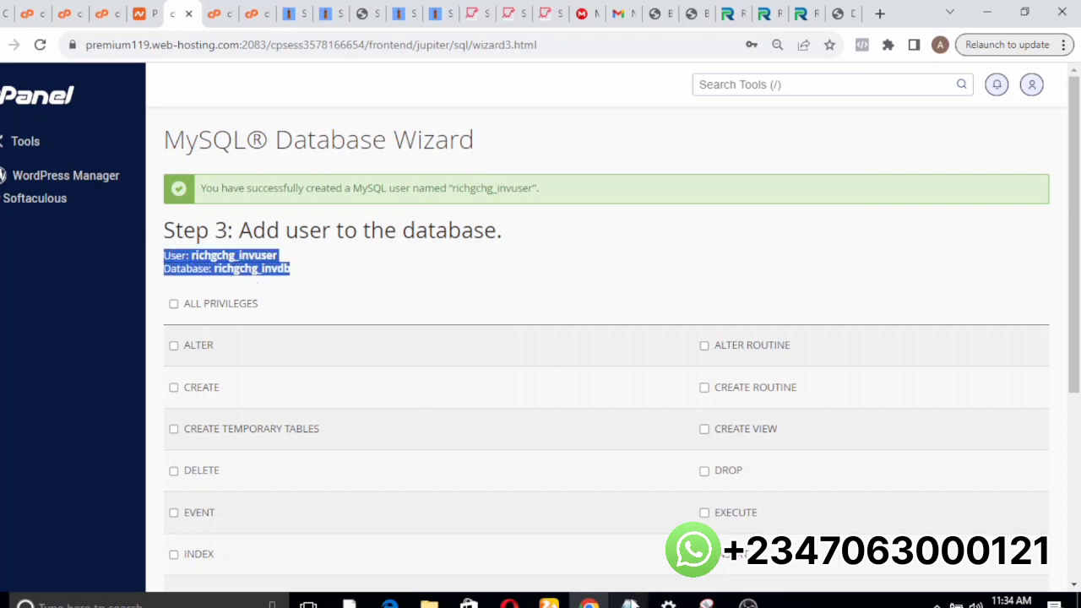
{"action": "mouse_move", "coordinate": [629, 601]}
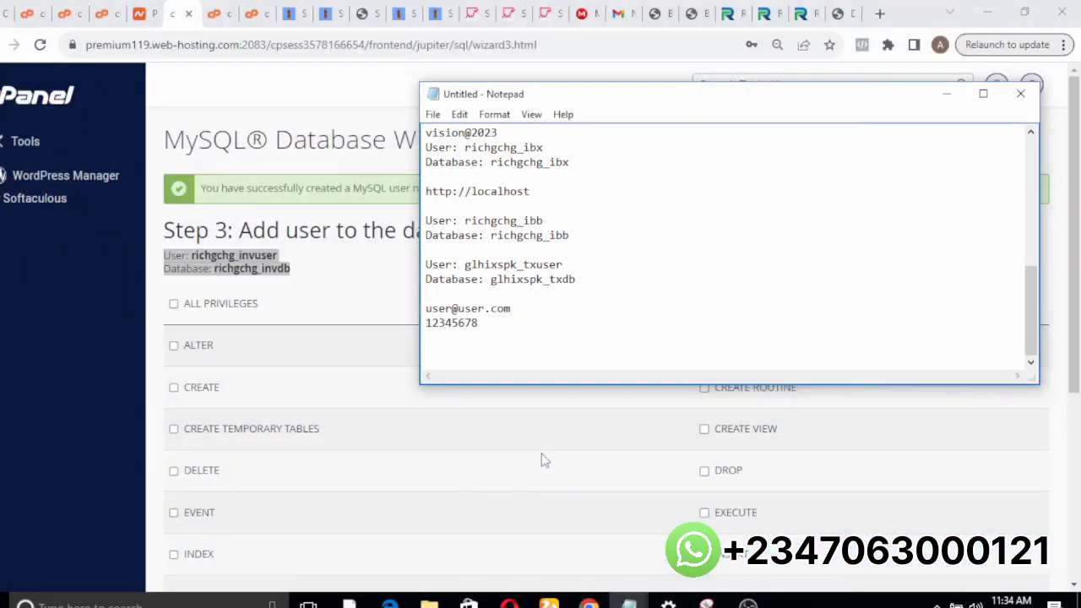
{"action": "key", "text": "ctrl+v"}
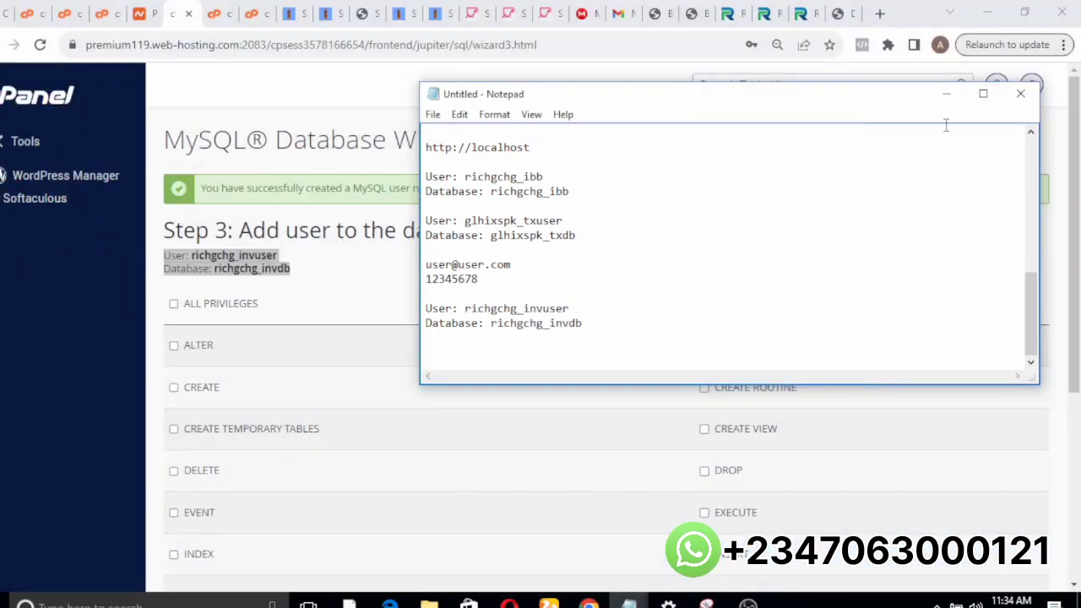
{"action": "left_click", "coordinate": [945, 93]}
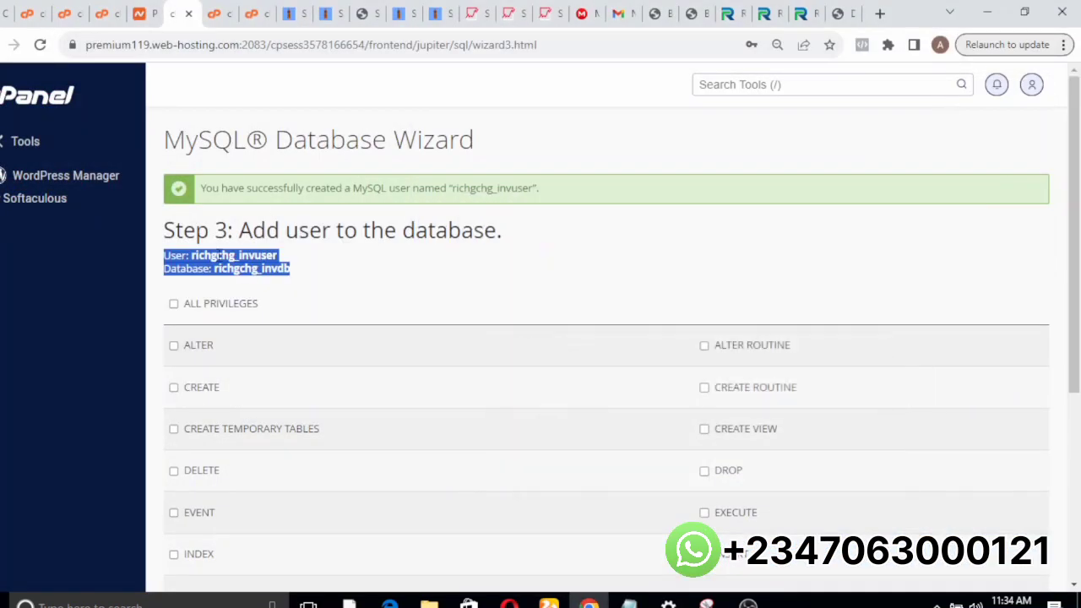
Step: Grant richgchg_invuser ALL PRIVILEGES on richgchg_invdb and finish the wizard
{"action": "left_click", "coordinate": [173, 304]}
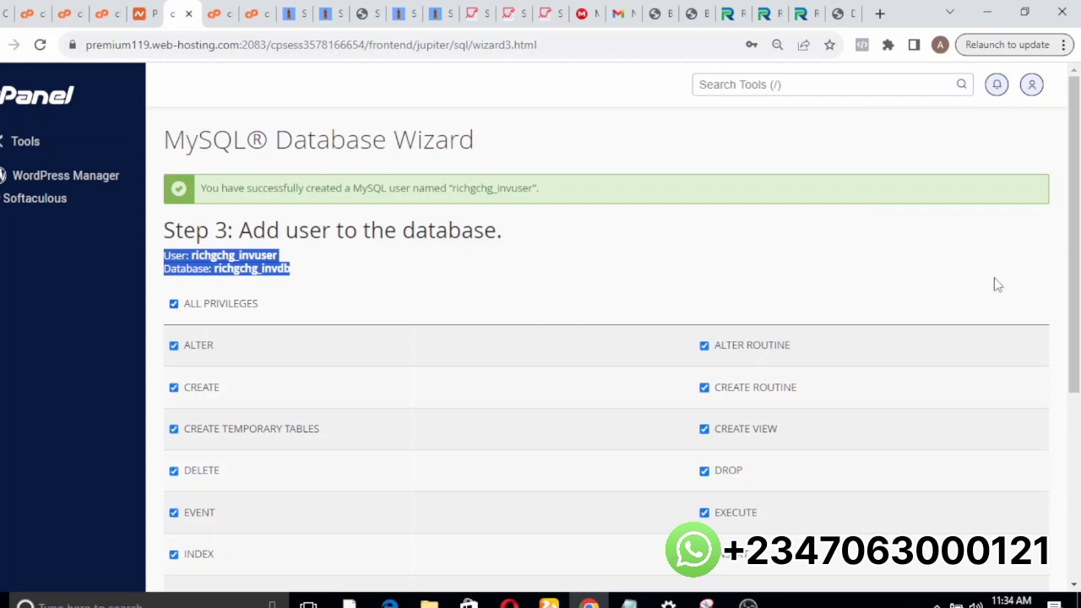
{"action": "left_click_drag", "start_coordinate": [1074, 292], "coordinate": [1075, 482]}
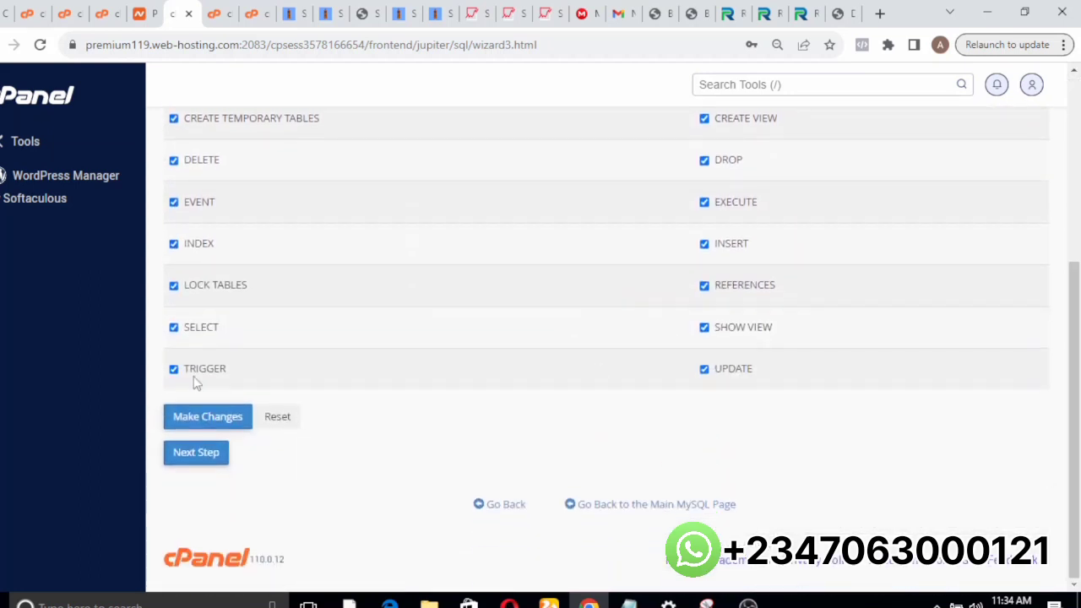
{"action": "left_click", "coordinate": [181, 463]}
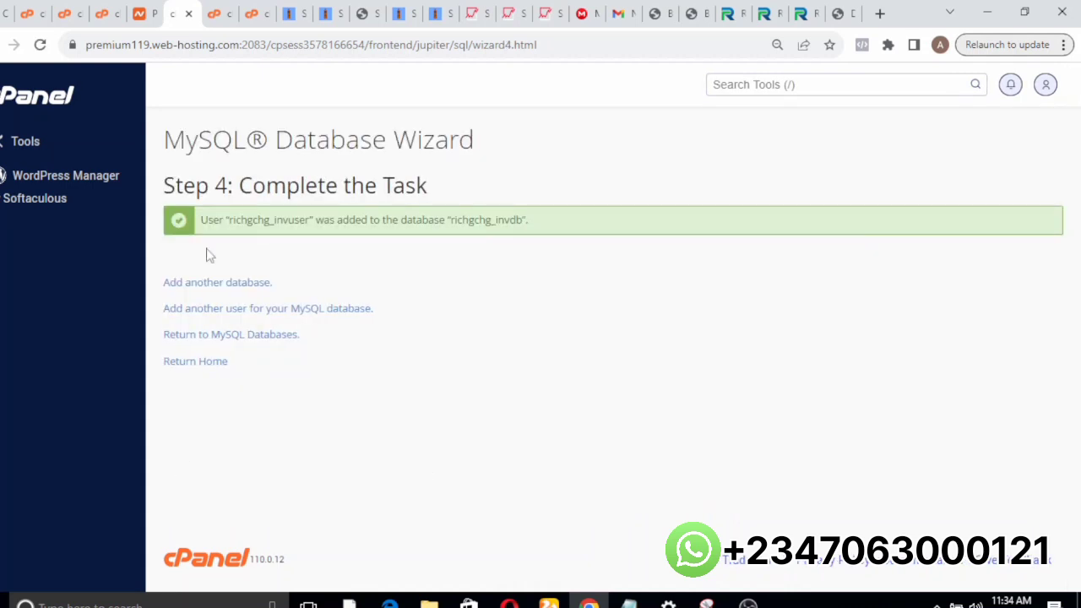
{"action": "left_click", "coordinate": [146, 13]}
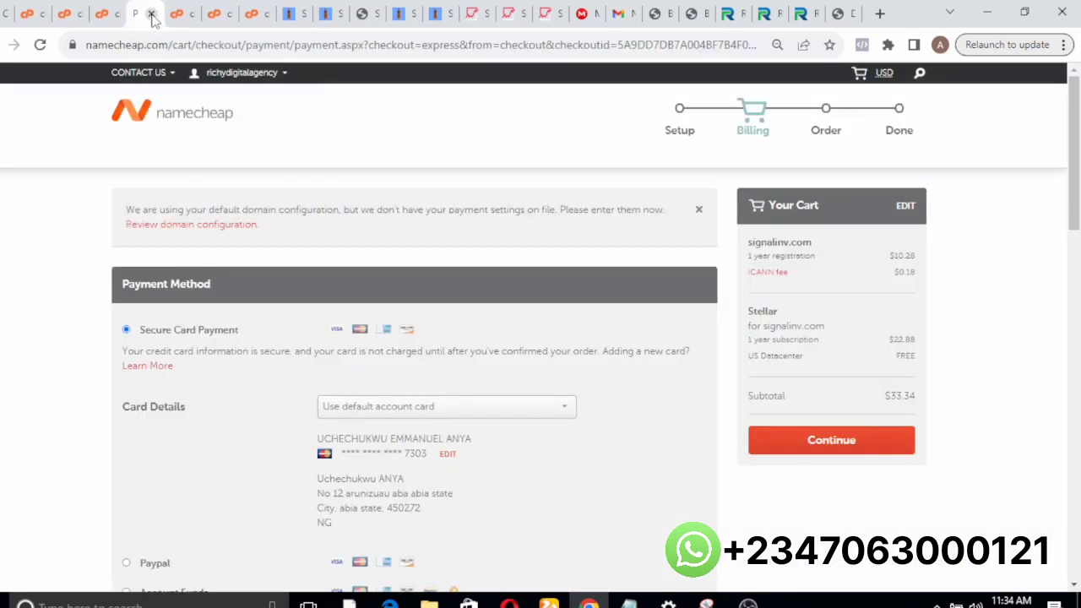
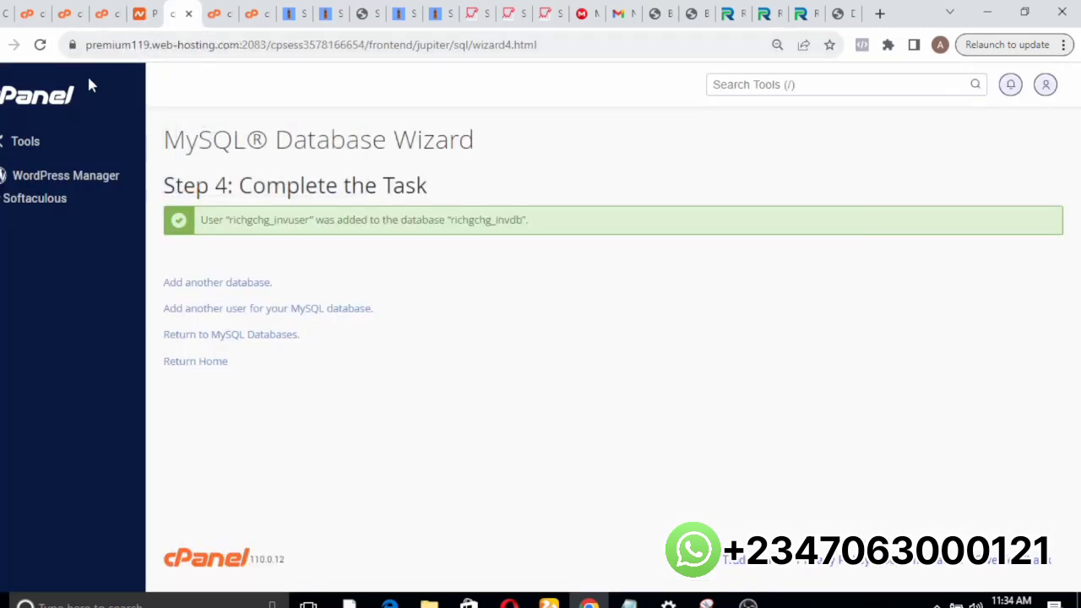
Step: Go back to the cPanel home, search the tools for 'file' and launch File Manager
{"action": "left_click", "coordinate": [56, 95]}
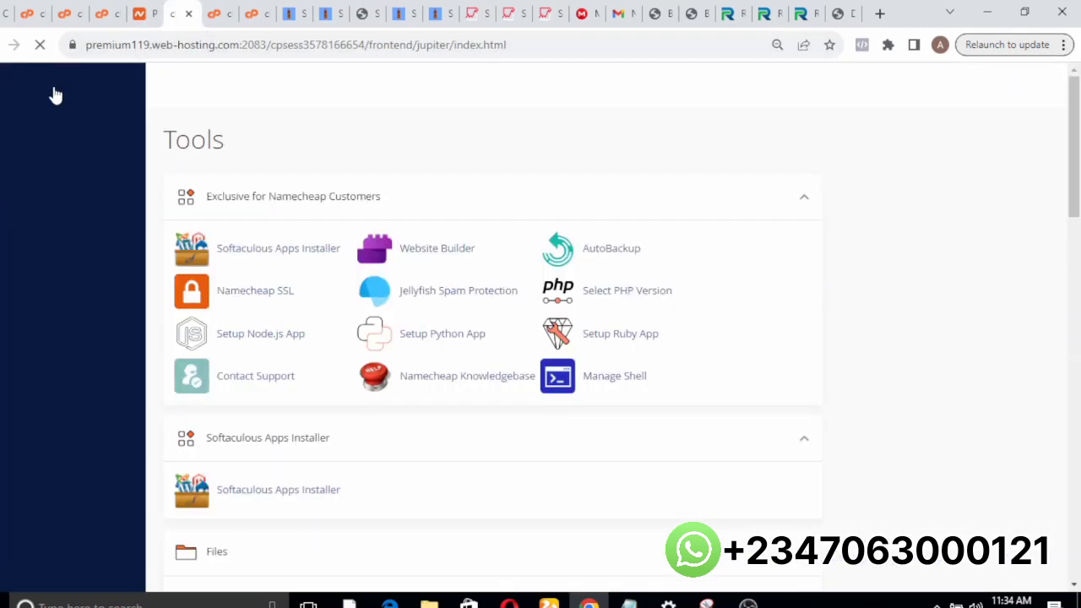
{"action": "left_click", "coordinate": [714, 84]}
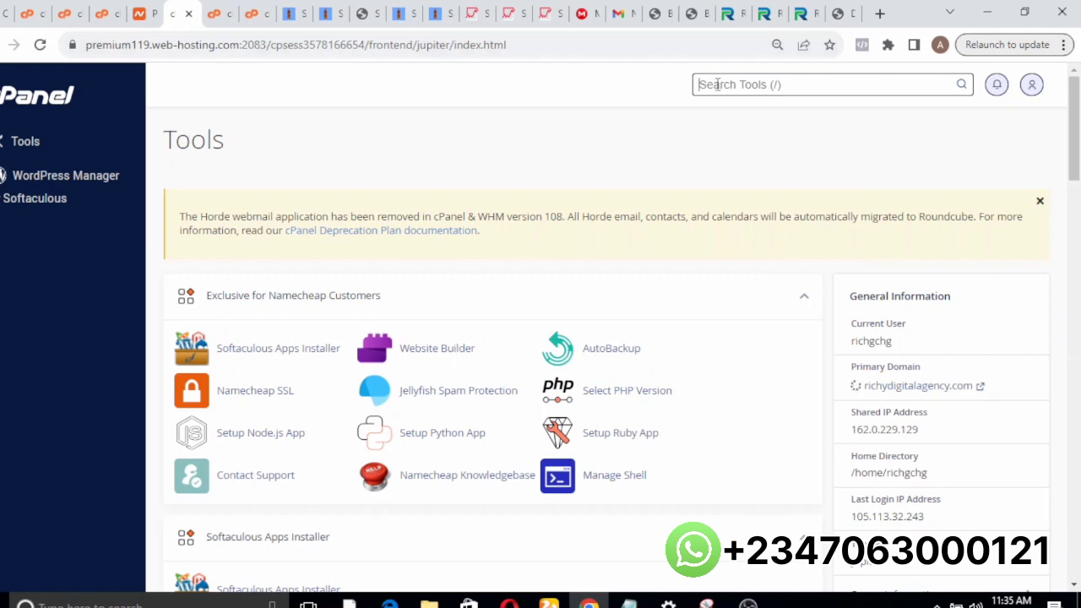
{"action": "type", "text": "file"}
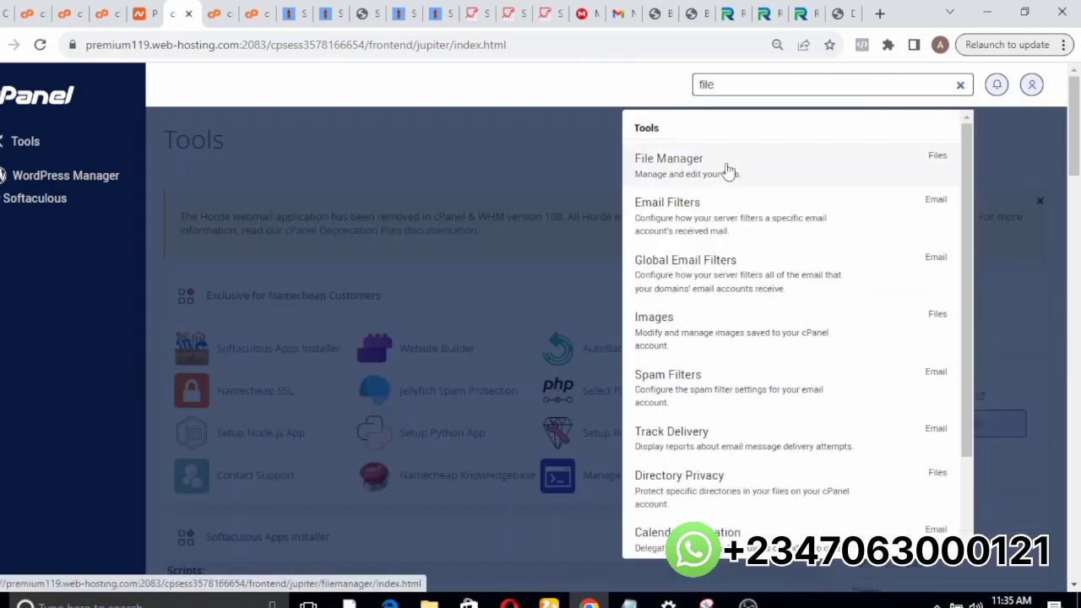
{"action": "left_click", "coordinate": [728, 170]}
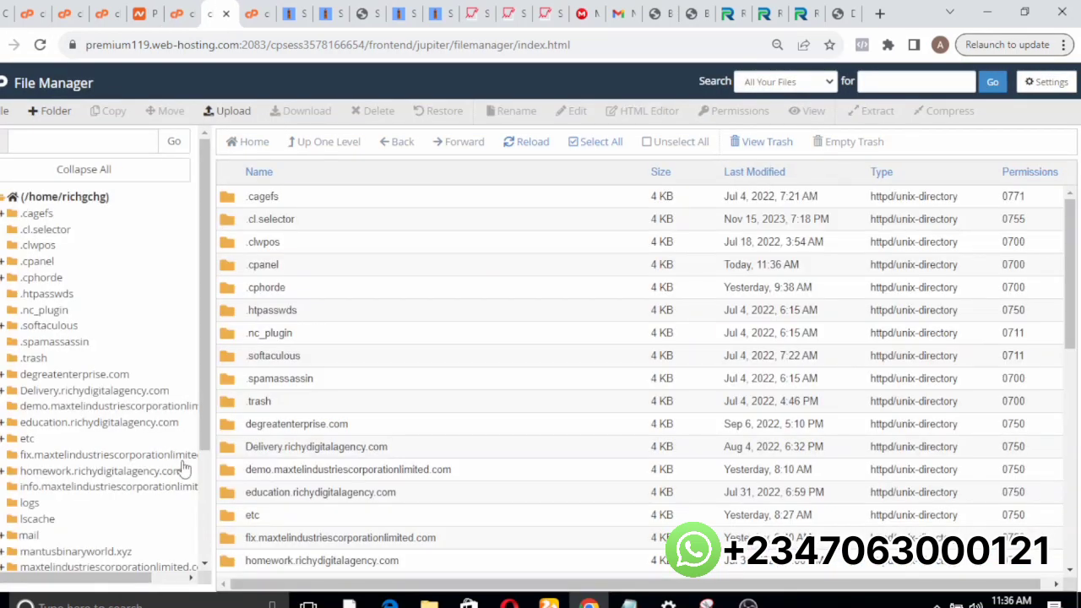
Step: Browse the folder tree and open the empty demo.maxtelindustriescorporationlimited.com folder
{"action": "left_click", "coordinate": [186, 486]}
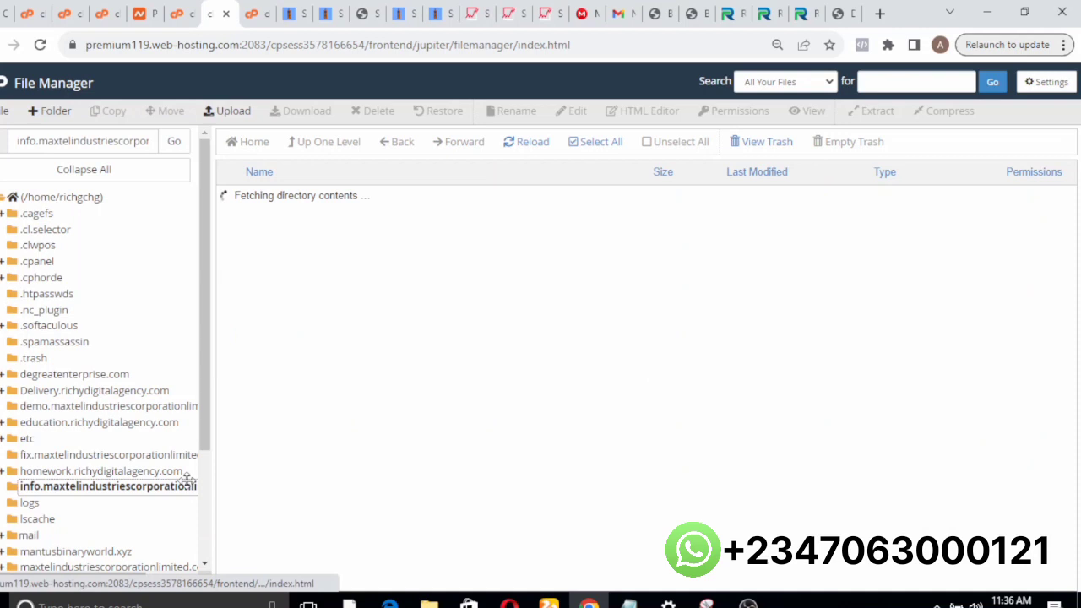
{"action": "left_click", "coordinate": [126, 405]}
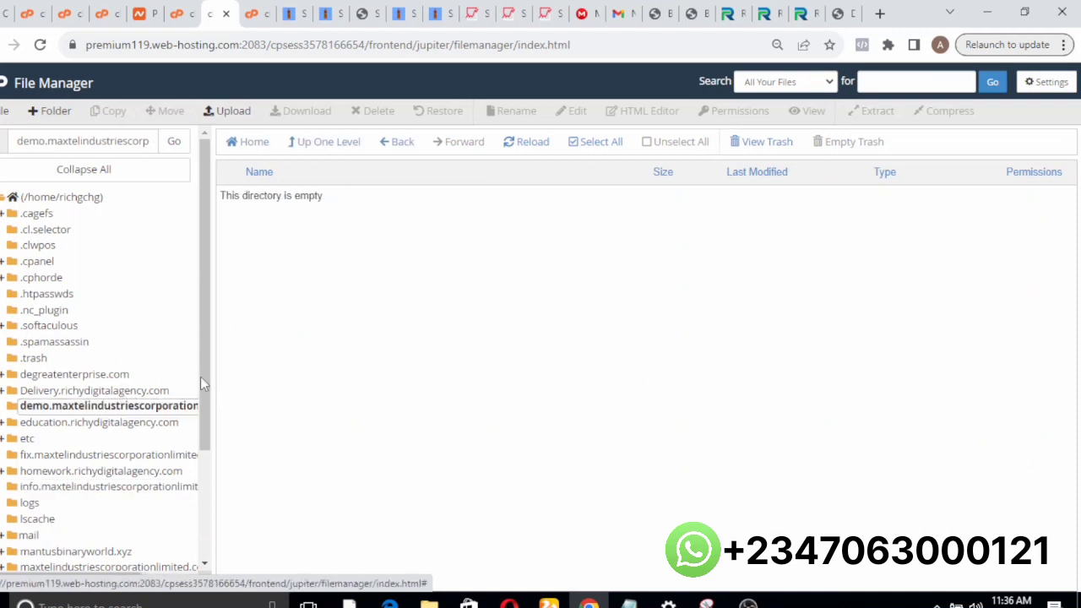
{"action": "left_click_drag", "start_coordinate": [202, 378], "coordinate": [205, 442]}
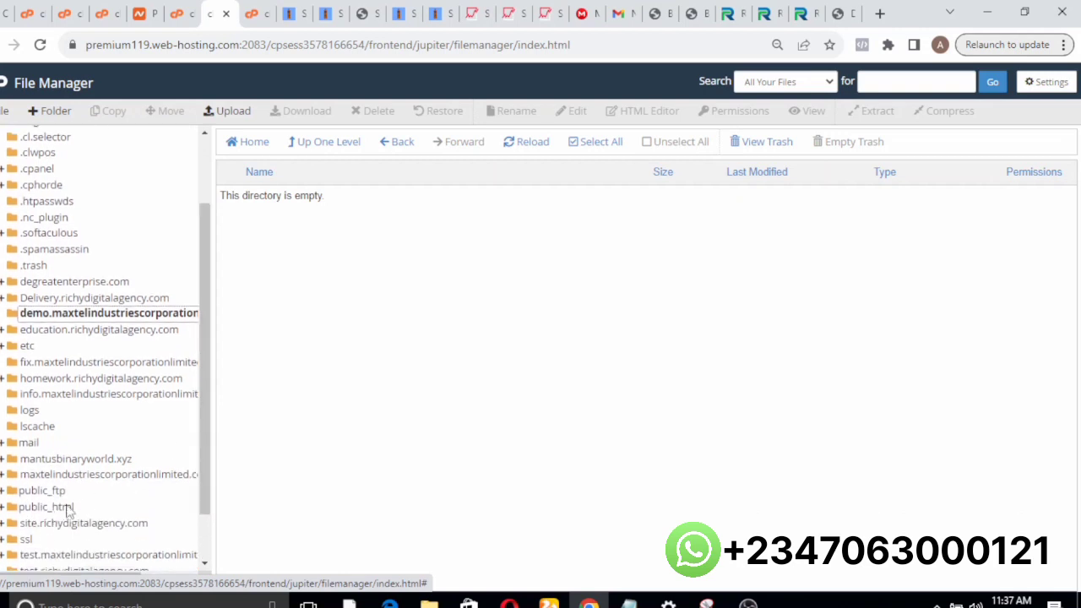
{"action": "left_click", "coordinate": [46, 507]}
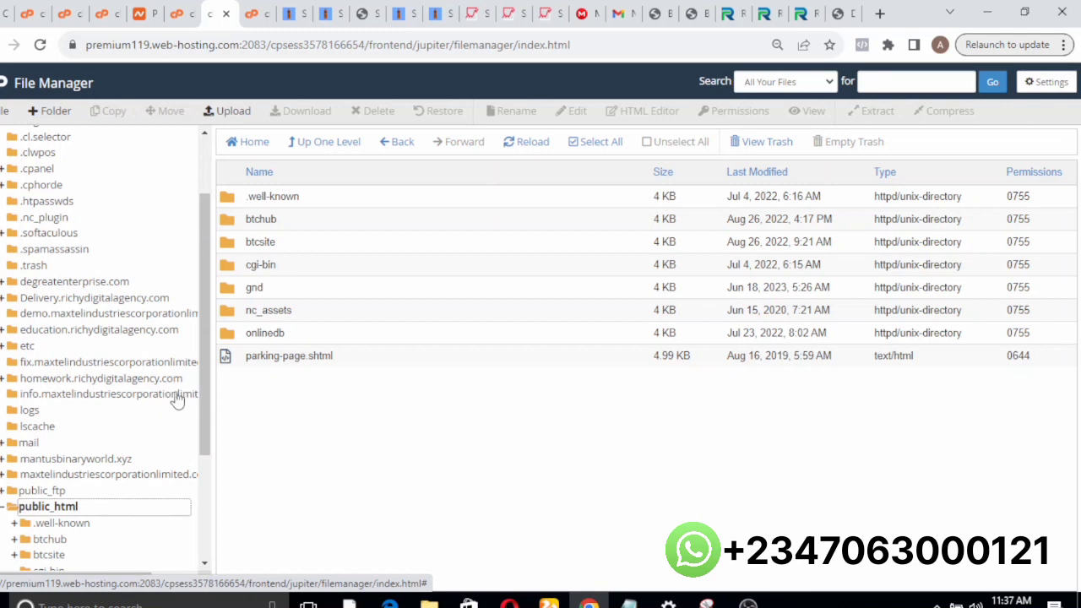
{"action": "left_click", "coordinate": [101, 313]}
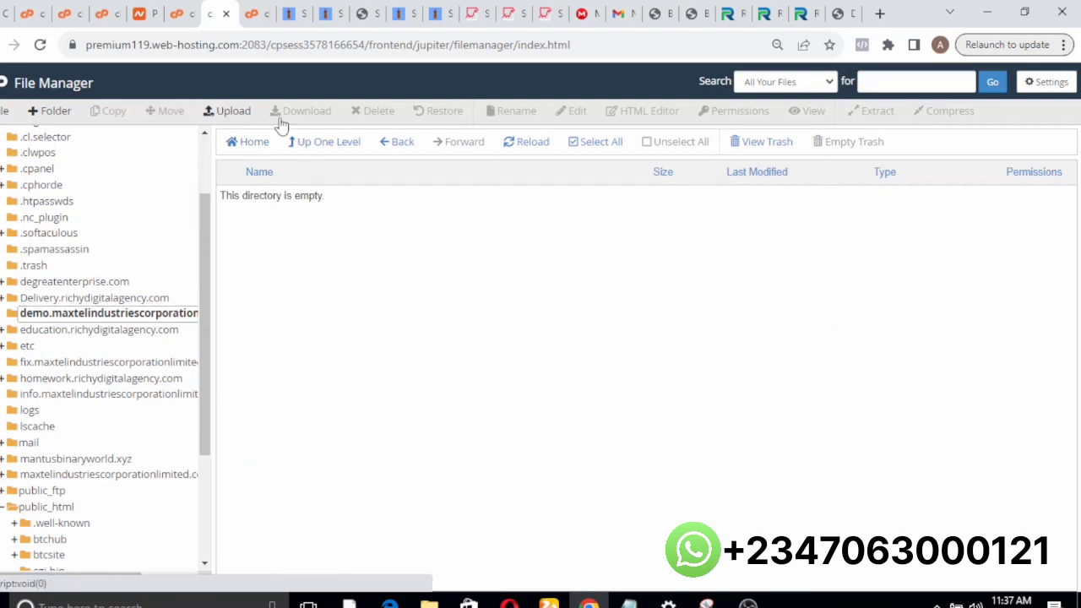
Step: Let the 158.72 MB signal_invest zip finish uploading, then select it in the demo folder
{"action": "left_click", "coordinate": [255, 23]}
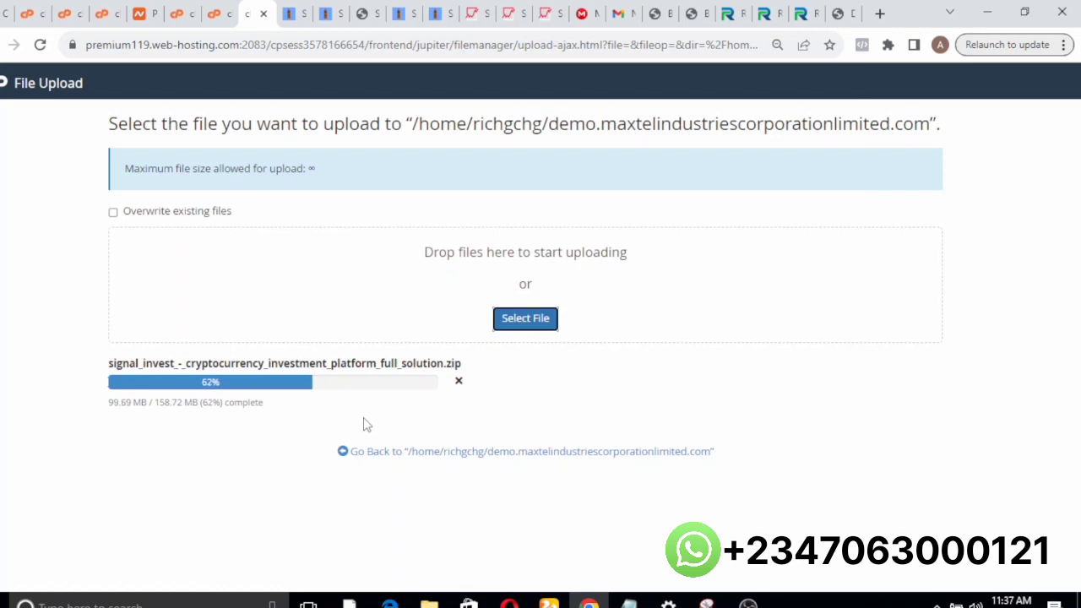
{"action": "key", "text": "F7"}
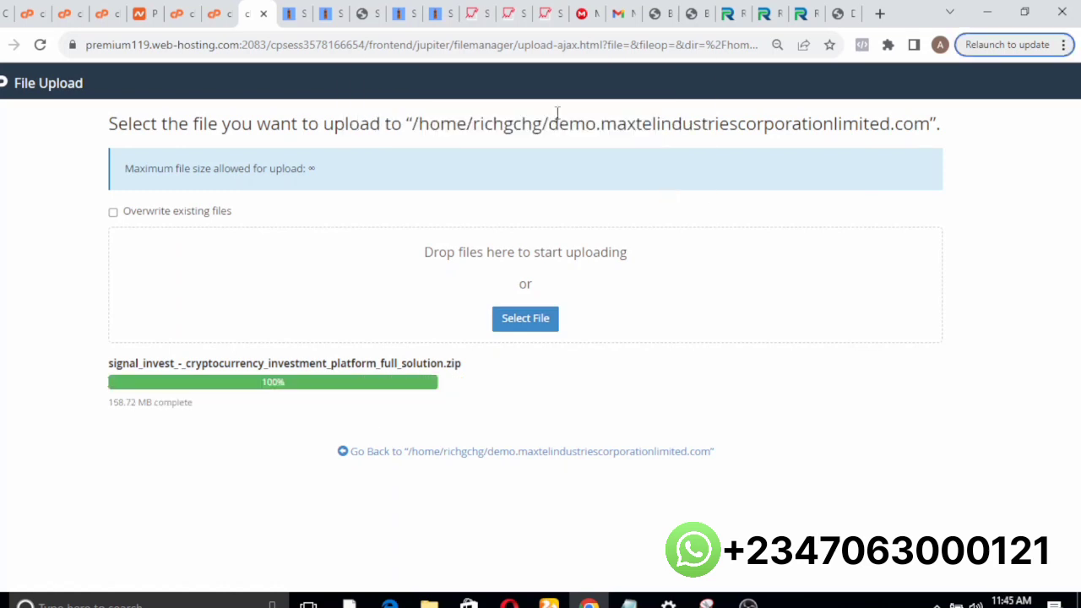
{"action": "left_click", "coordinate": [364, 453]}
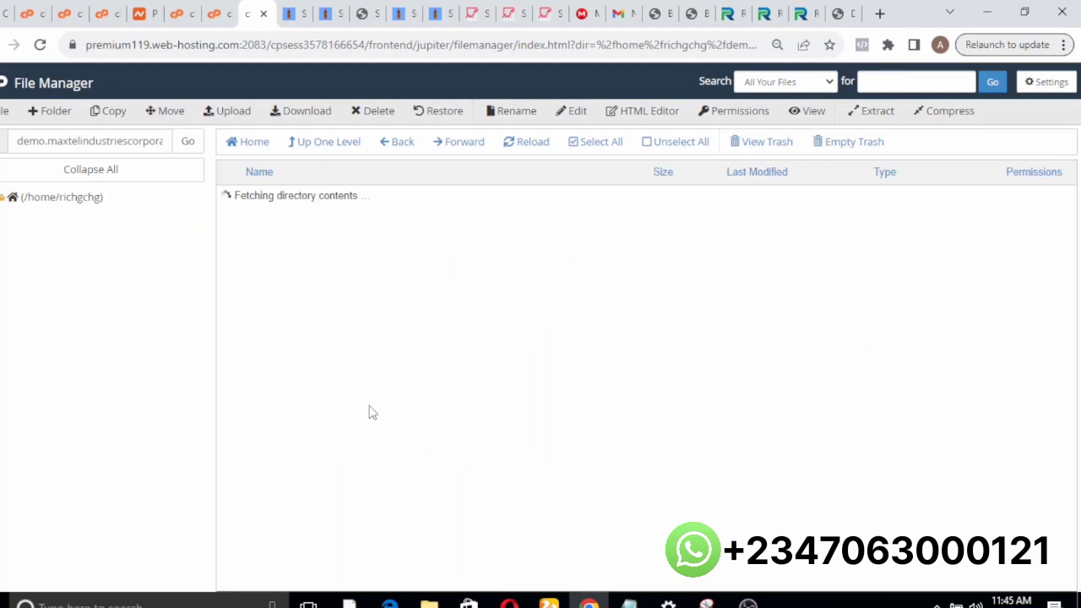
{"action": "left_click", "coordinate": [319, 207]}
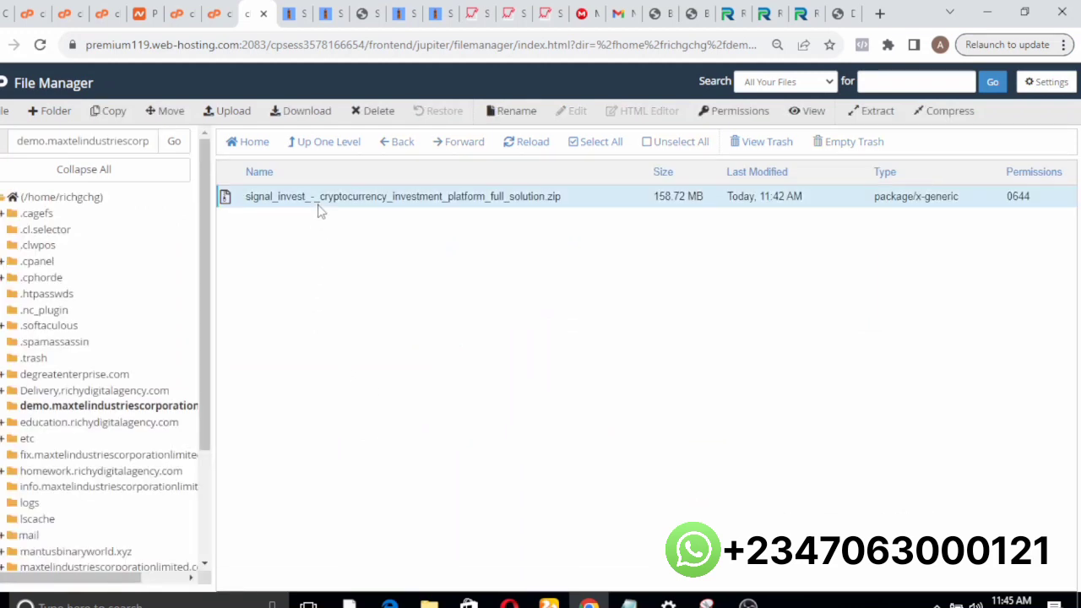
Step: Extract the signal_invest zip into the demo folder, producing a Remedy Invest folder
{"action": "right_click", "coordinate": [318, 211]}
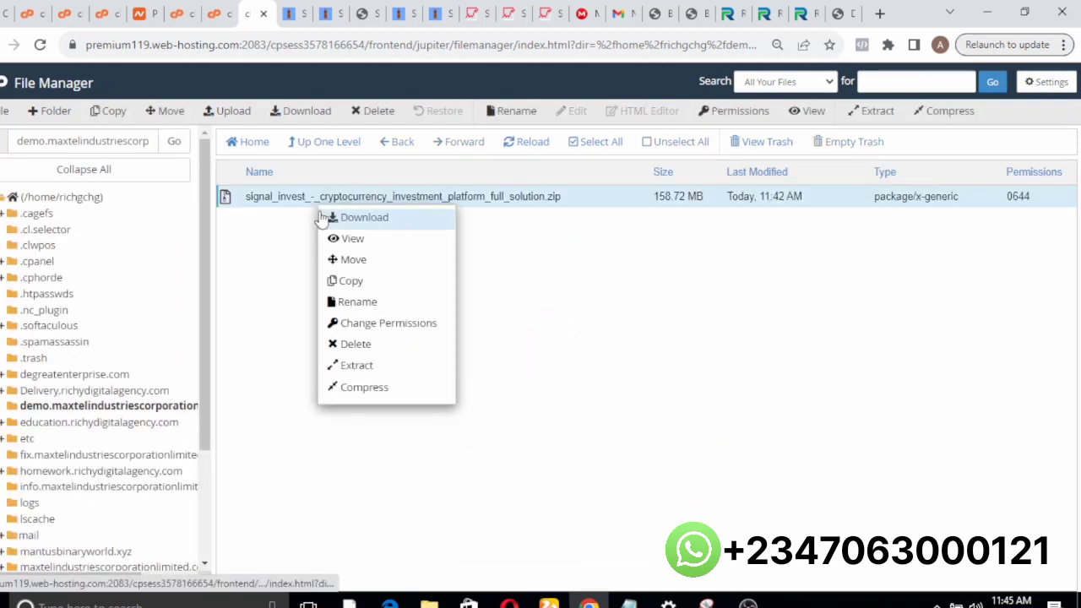
{"action": "left_click", "coordinate": [351, 370]}
{"action": "left_click", "coordinate": [635, 399]}
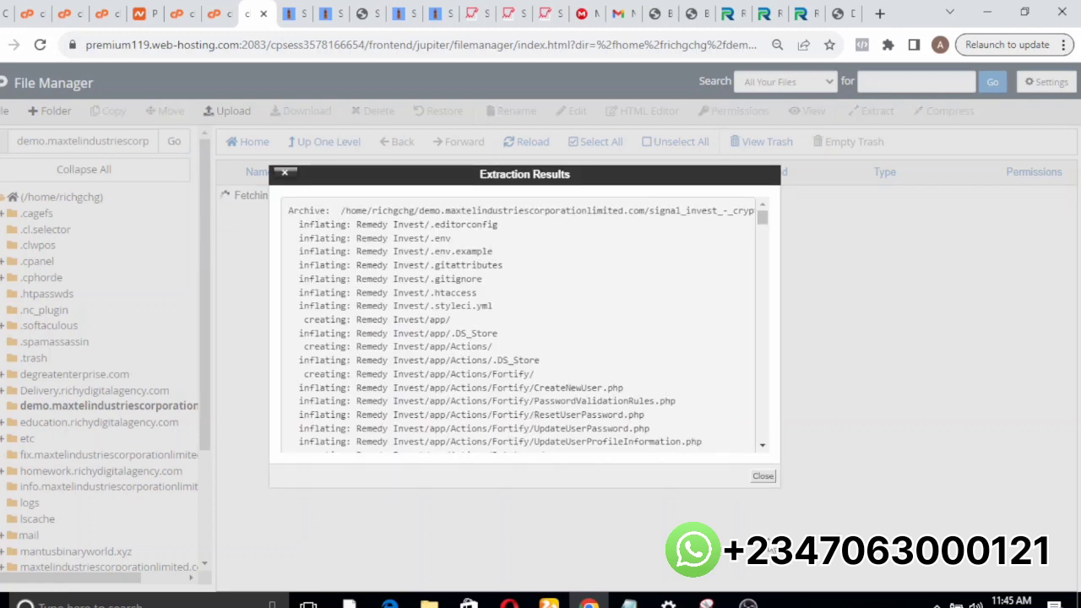
{"action": "left_click", "coordinate": [761, 477]}
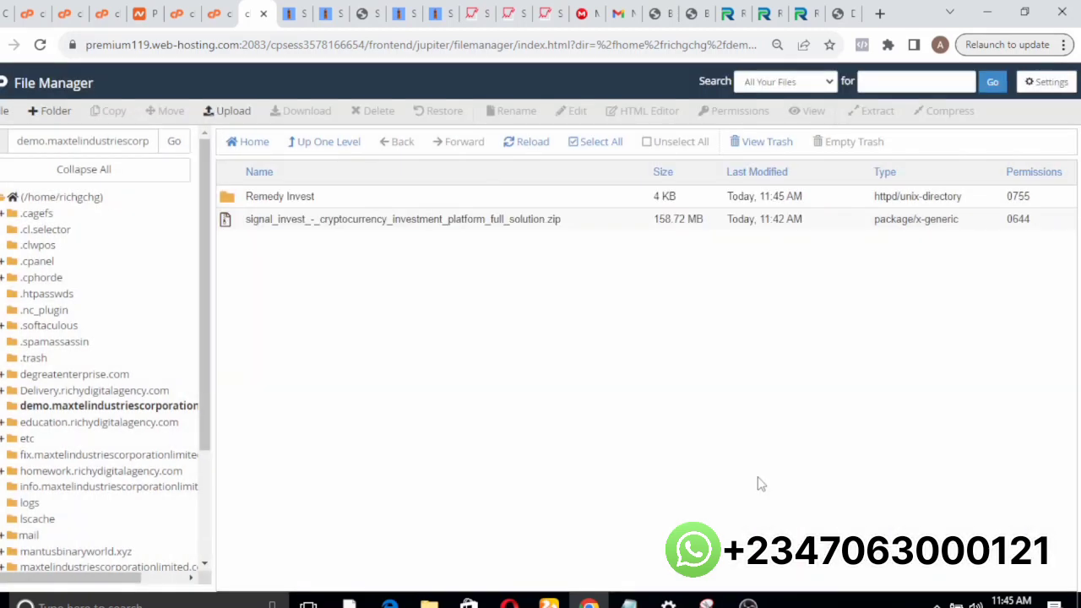
Step: Permanently delete the zip file, skipping the trash
{"action": "left_click", "coordinate": [359, 223]}
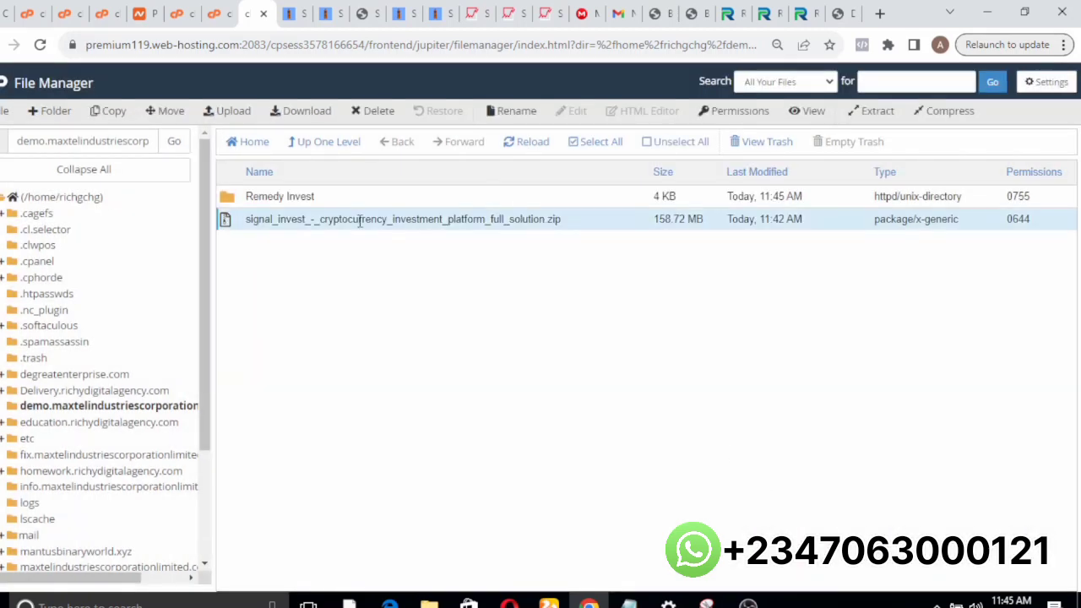
{"action": "right_click", "coordinate": [358, 223]}
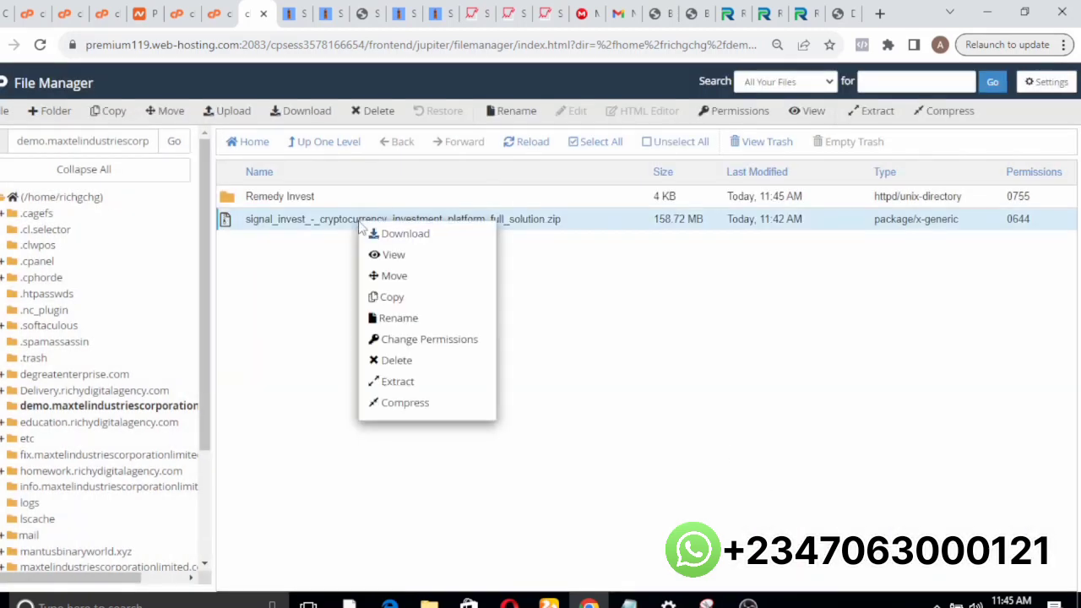
{"action": "left_click", "coordinate": [420, 362]}
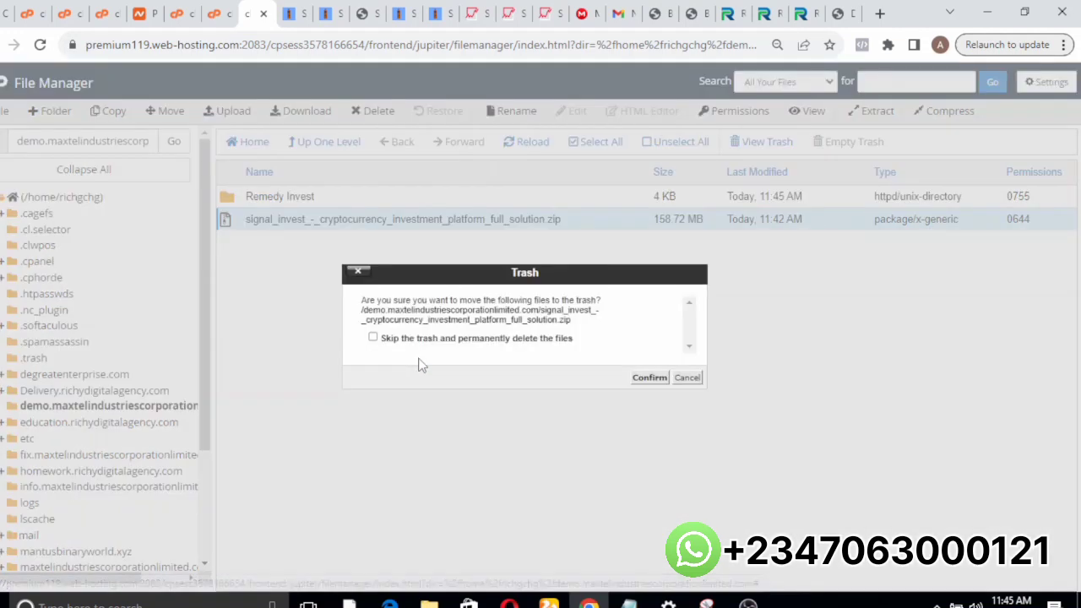
{"action": "left_click", "coordinate": [372, 337]}
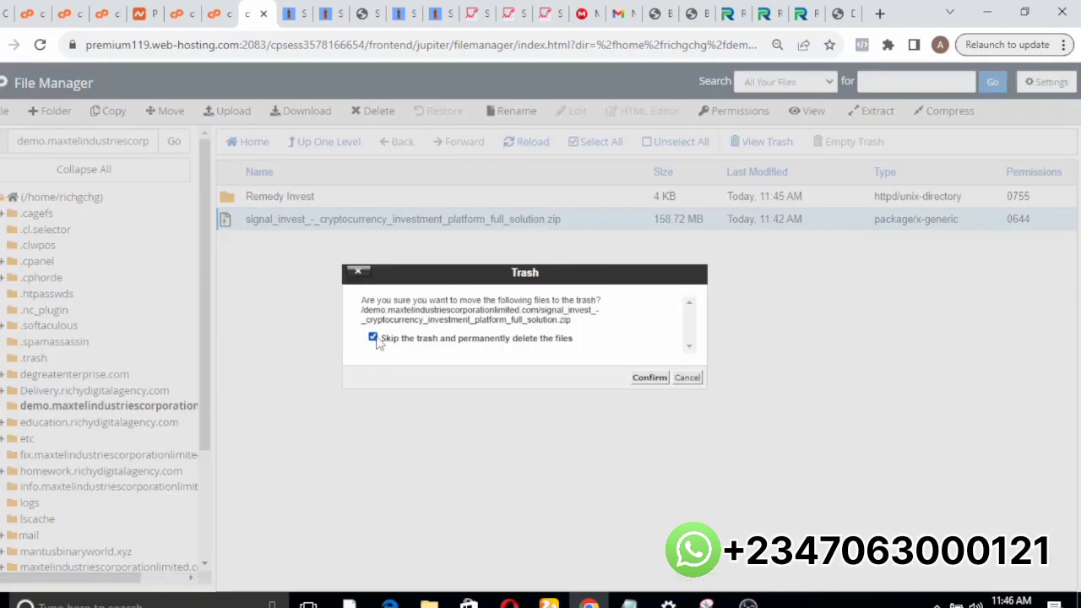
{"action": "left_click", "coordinate": [647, 379]}
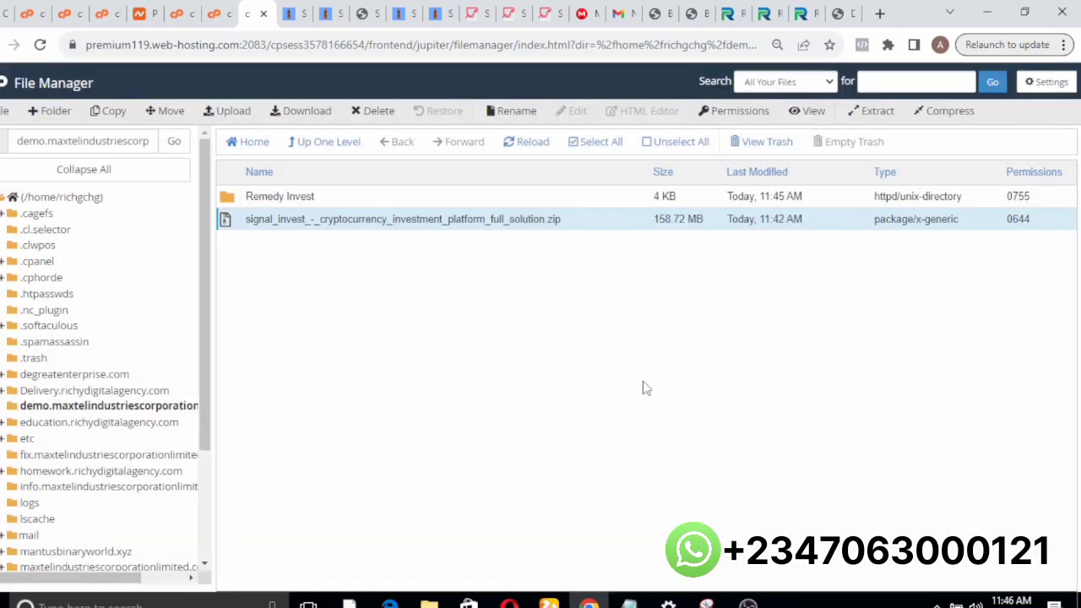
Step: Move everything inside Remedy Invest up into the demo domain root folder
{"action": "double_click", "coordinate": [237, 206]}
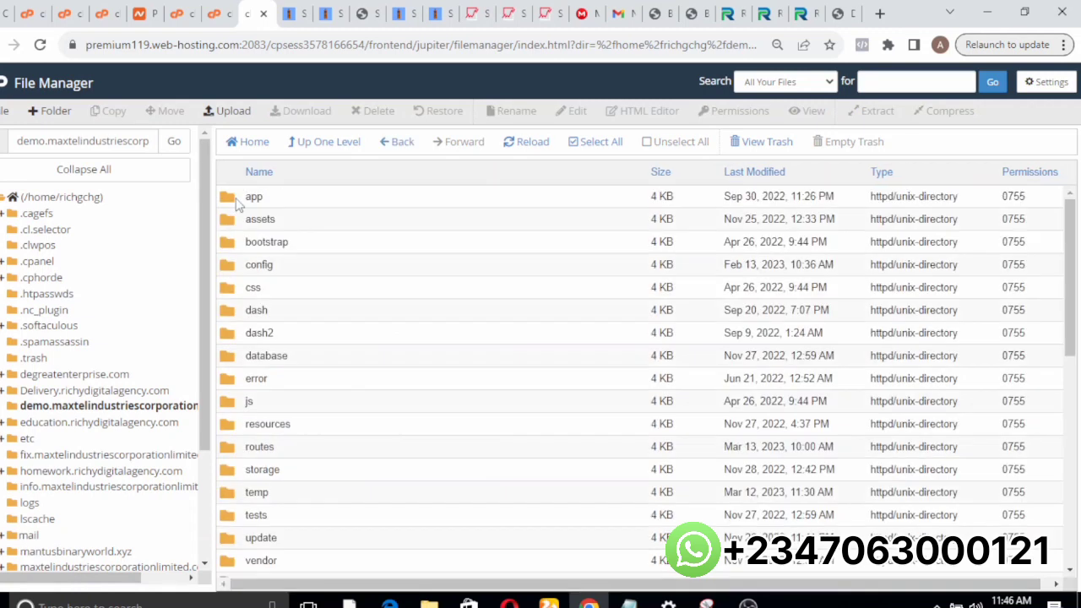
{"action": "left_click", "coordinate": [595, 141]}
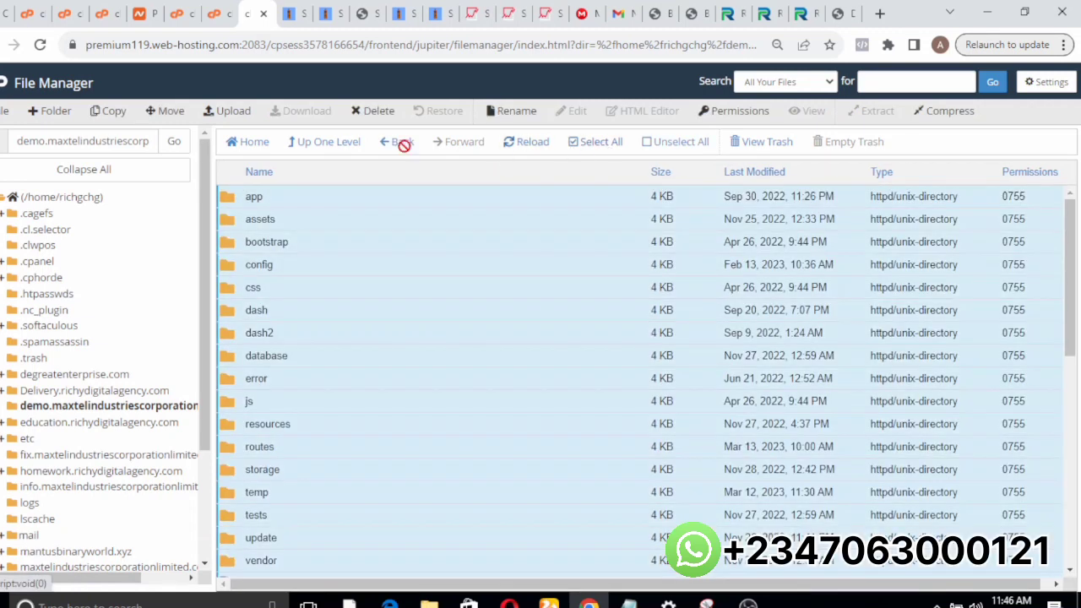
{"action": "left_click", "coordinate": [167, 111]}
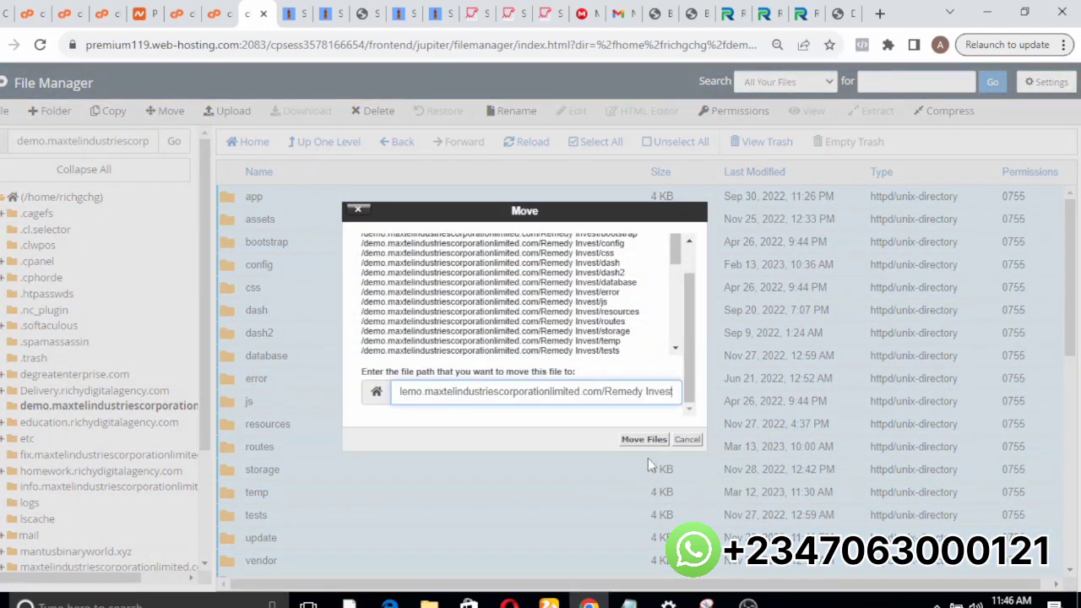
{"action": "key", "text": "BackSpace"}
{"action": "key", "text": "BackSpace"}
{"action": "key", "text": "BackSpace"}
{"action": "key", "text": "BackSpace"}
{"action": "key", "text": "BackSpace"}
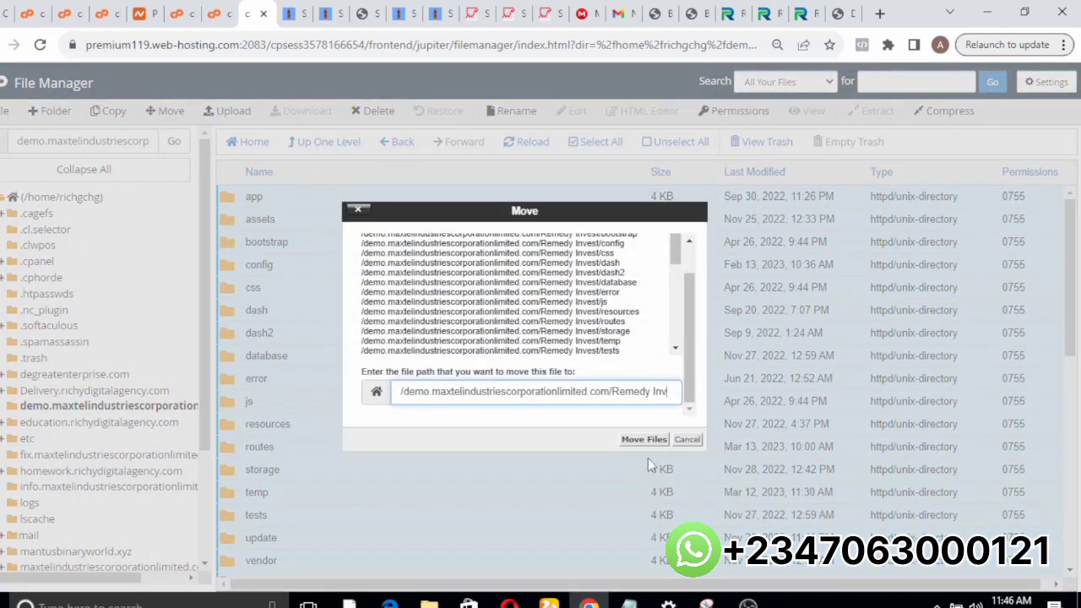
{"action": "key", "text": "BackSpace"}
{"action": "key", "text": "BackSpace"}
{"action": "key", "text": "BackSpace"}
{"action": "key", "text": "BackSpace"}
{"action": "key", "text": "BackSpace"}
{"action": "key", "text": "BackSpace"}
{"action": "key", "text": "BackSpace"}
{"action": "key", "text": "BackSpace"}
{"action": "left_click", "coordinate": [641, 445]}
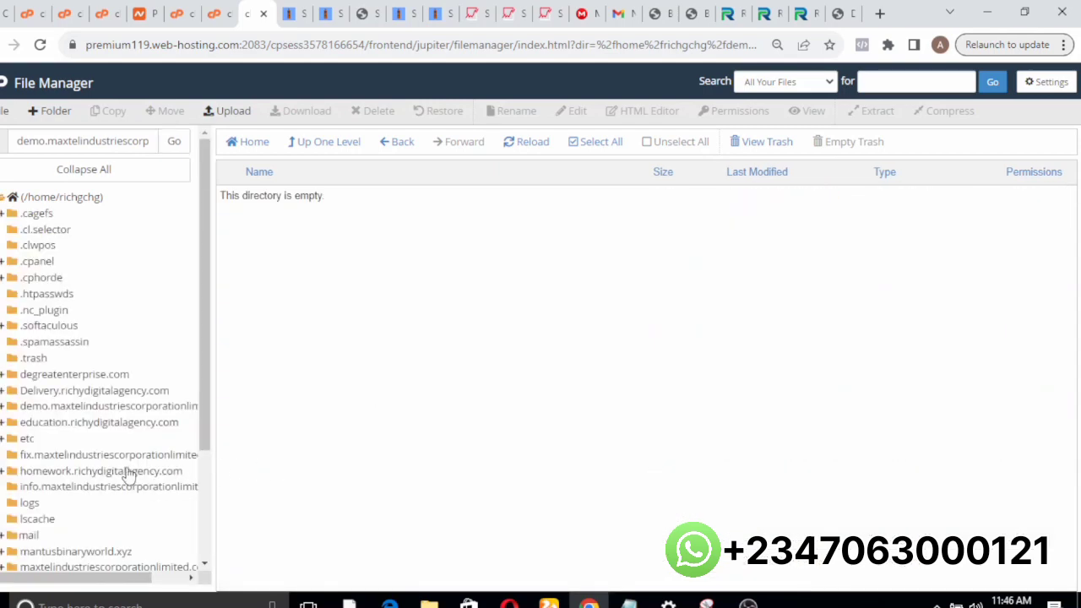
Step: Delete the now-empty Remedy Invest folder and select the .env file
{"action": "left_click", "coordinate": [76, 409]}
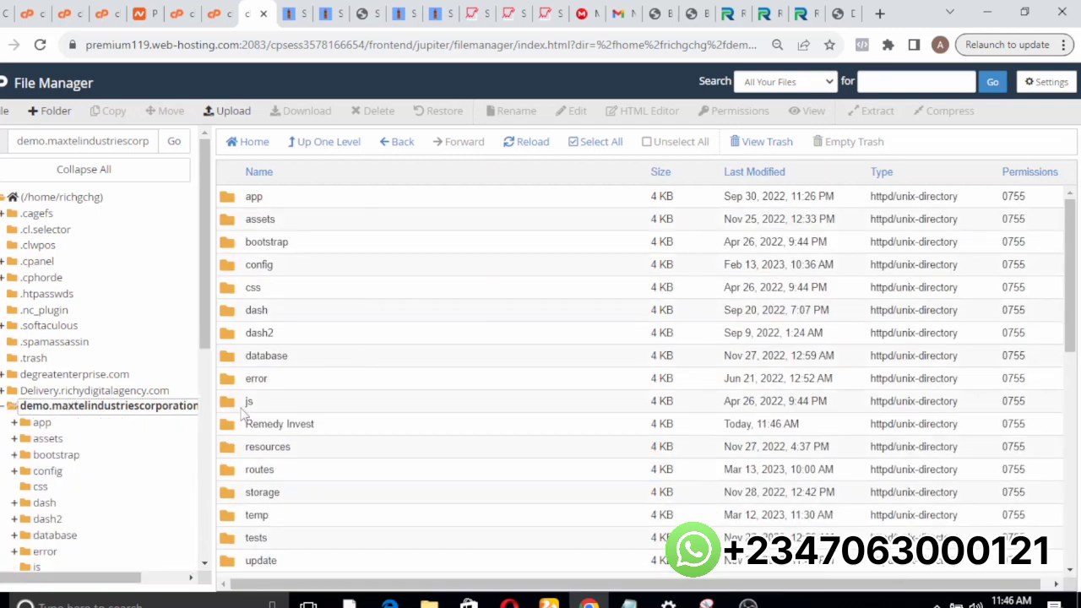
{"action": "left_click", "coordinate": [240, 403]}
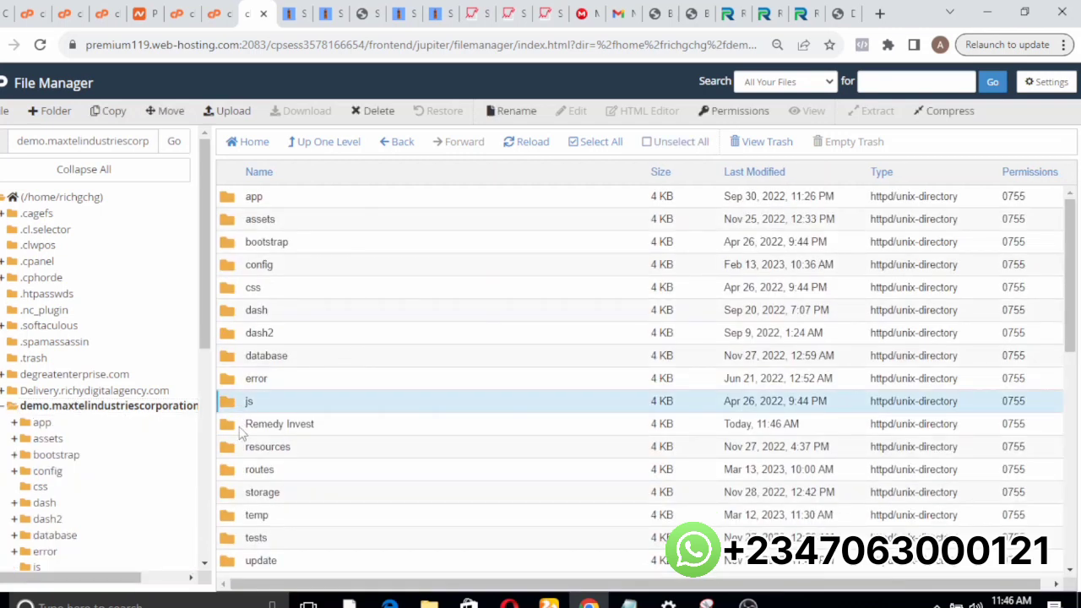
{"action": "left_click", "coordinate": [243, 431]}
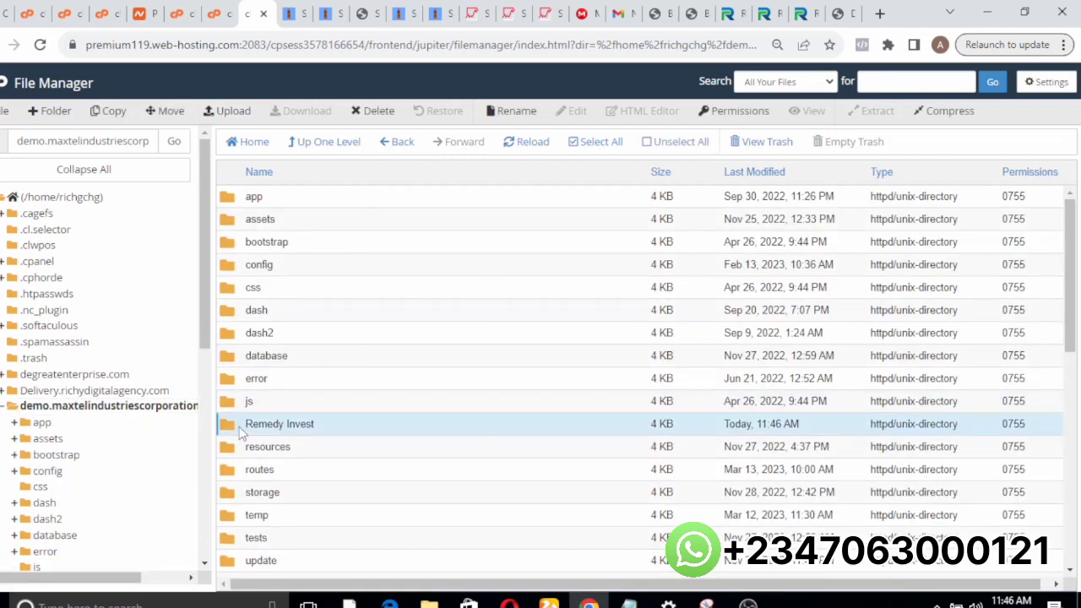
{"action": "left_click", "coordinate": [360, 118]}
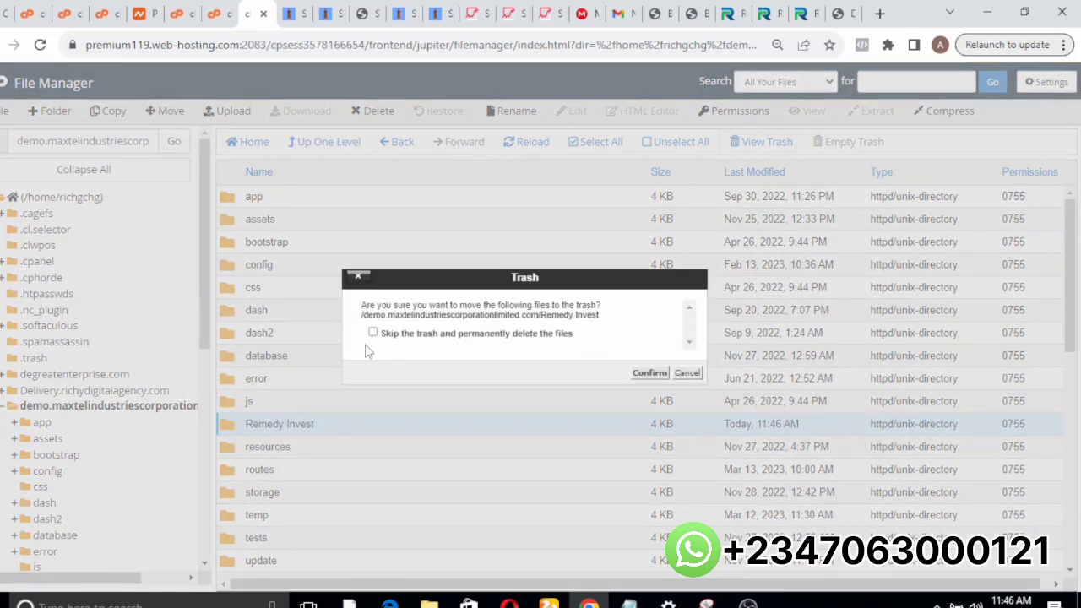
{"action": "left_click", "coordinate": [648, 372]}
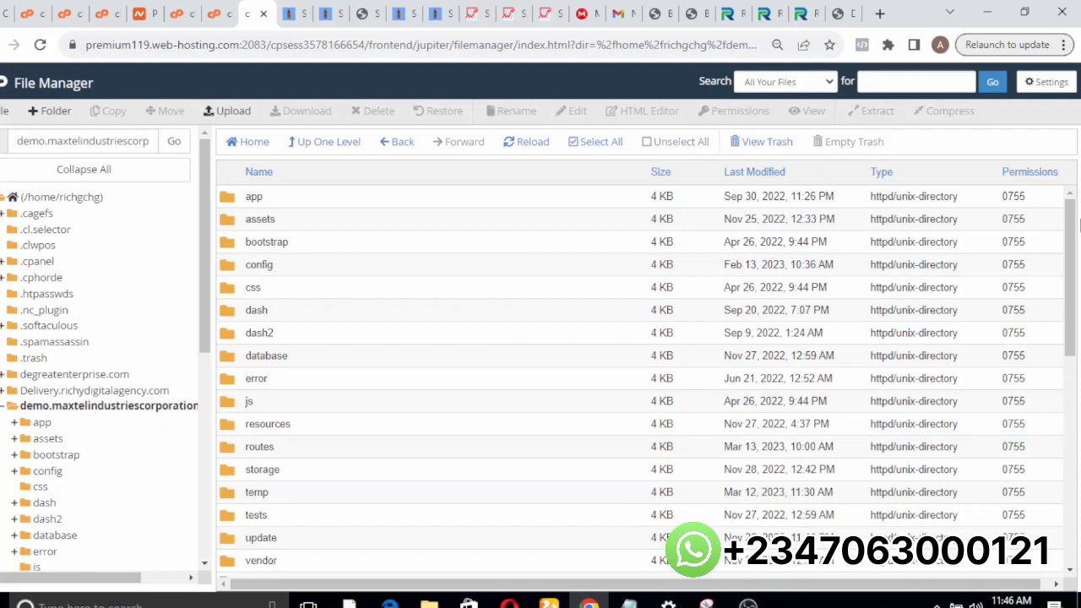
{"action": "left_click_drag", "start_coordinate": [1078, 221], "coordinate": [1077, 323]}
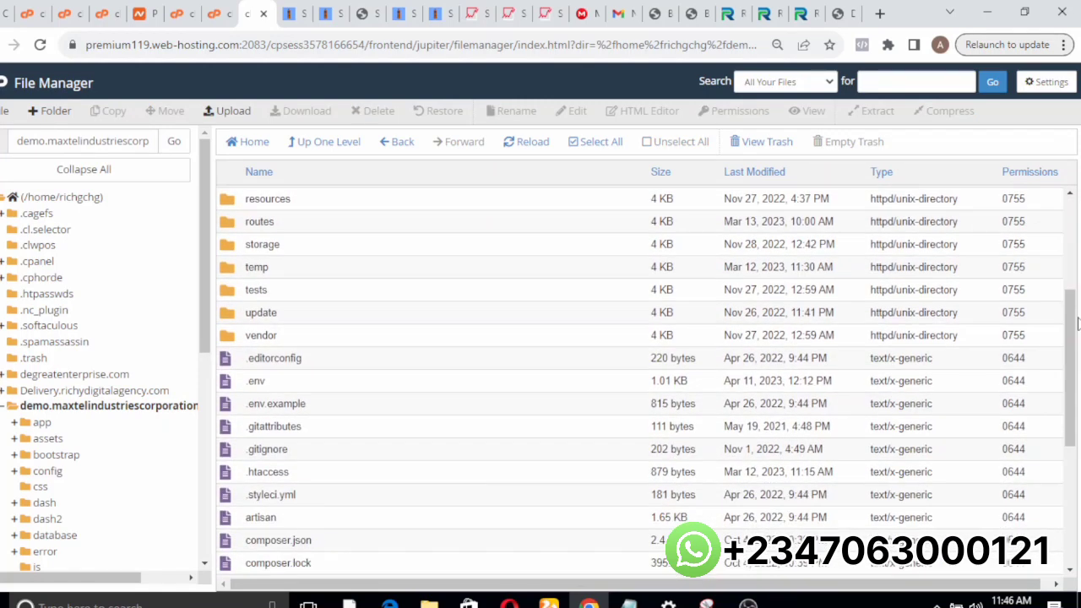
{"action": "left_click", "coordinate": [247, 383]}
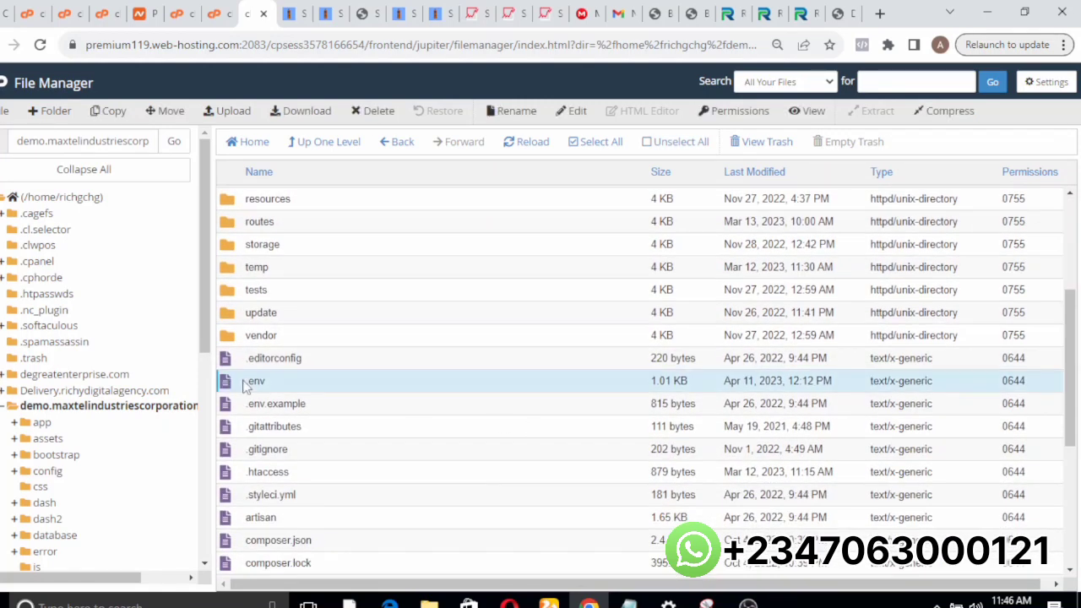
Step: Open the .env file in cPanel's code editor
{"action": "right_click", "coordinate": [247, 381]}
{"action": "left_click", "coordinate": [269, 437]}
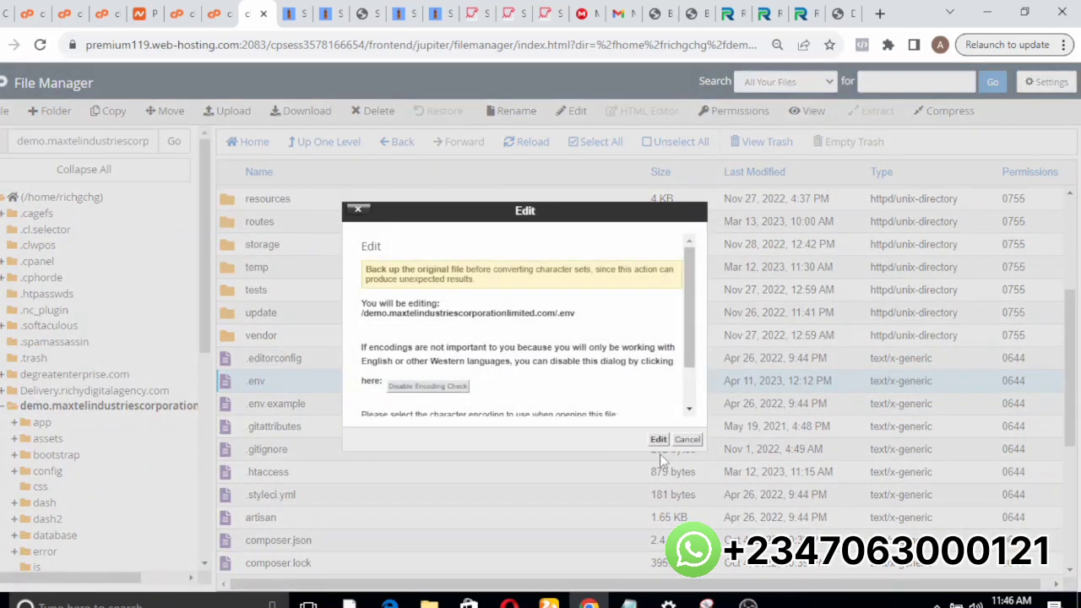
{"action": "left_click", "coordinate": [658, 440]}
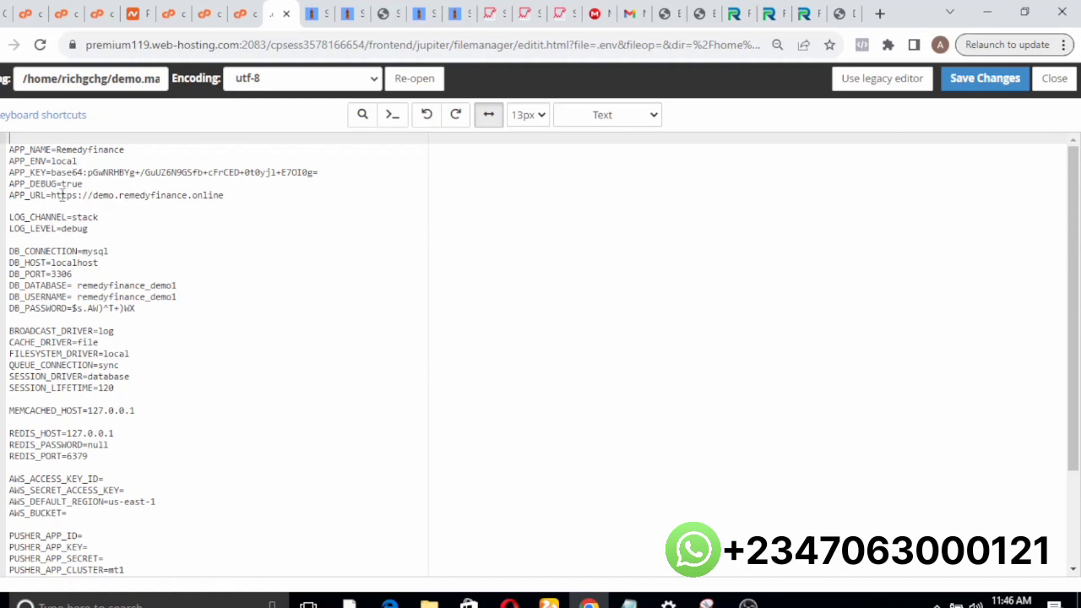
Step: Start typing the demo site address 'demo.ma' in another tab, then check the File Manager tab
{"action": "left_click", "coordinate": [841, 13]}
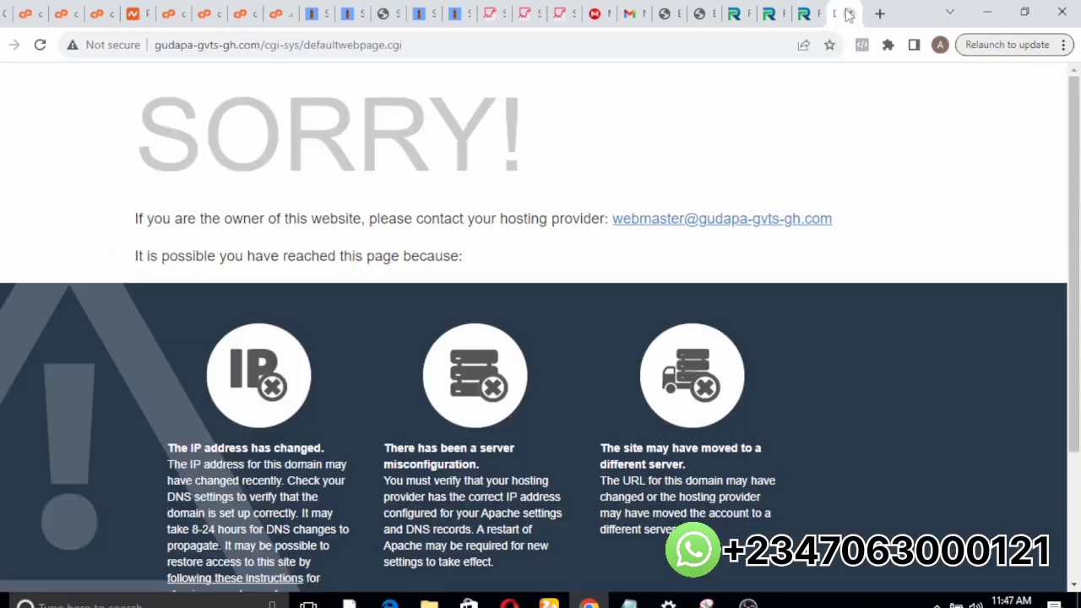
{"action": "left_click", "coordinate": [447, 44]}
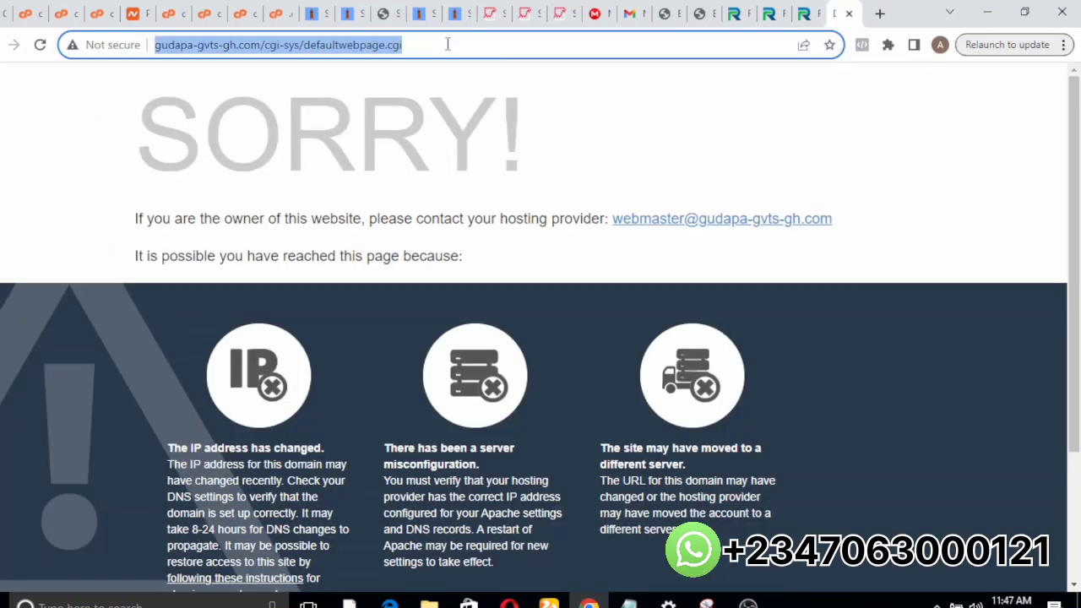
{"action": "type", "text": "demo"}
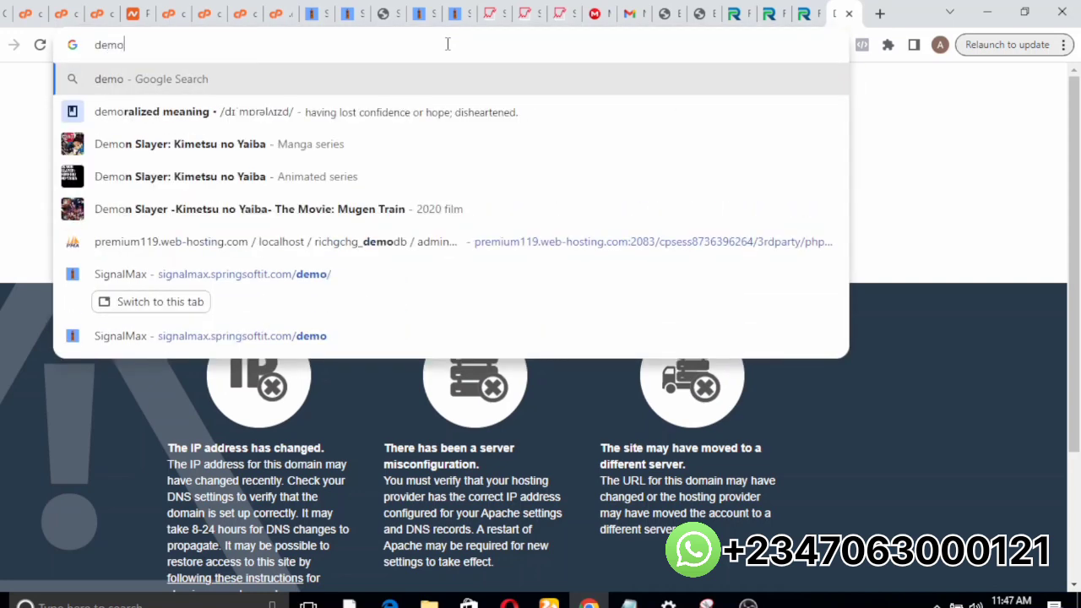
{"action": "type", "text": "."}
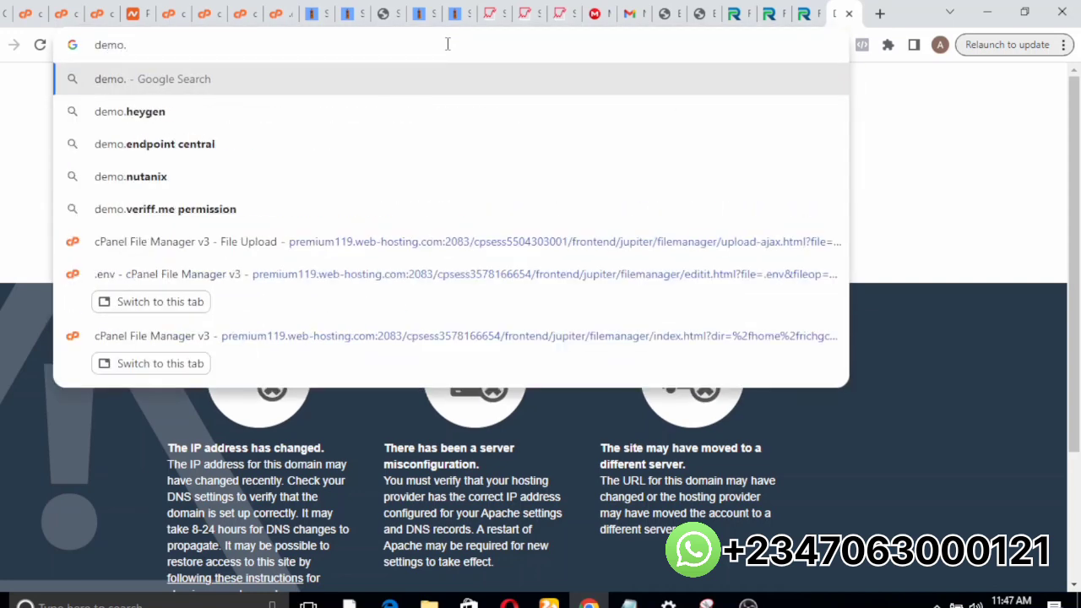
{"action": "type", "text": "ma"}
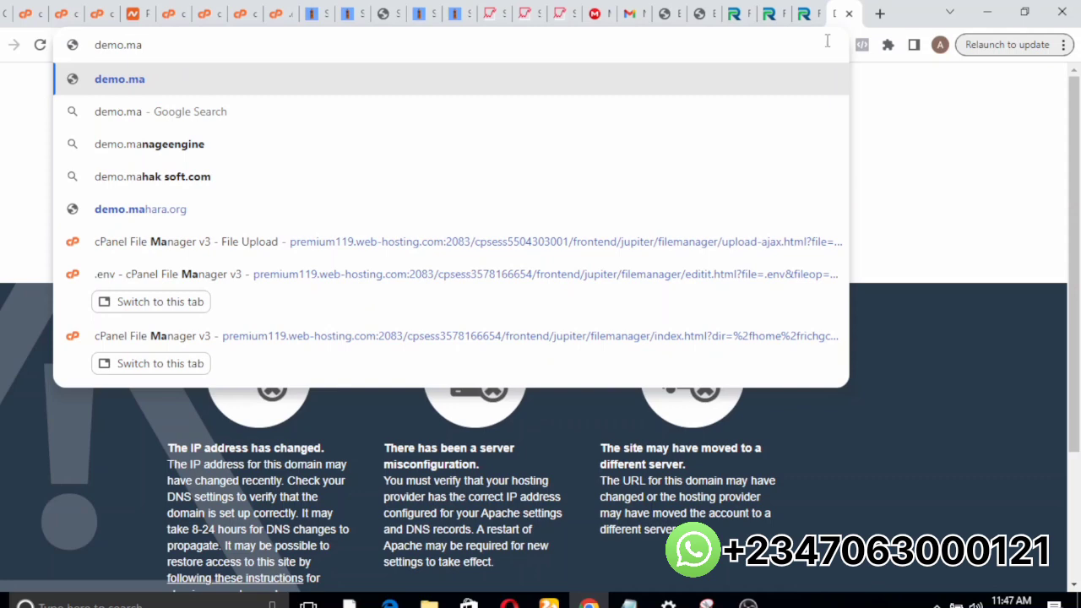
{"action": "left_click", "coordinate": [281, 15]}
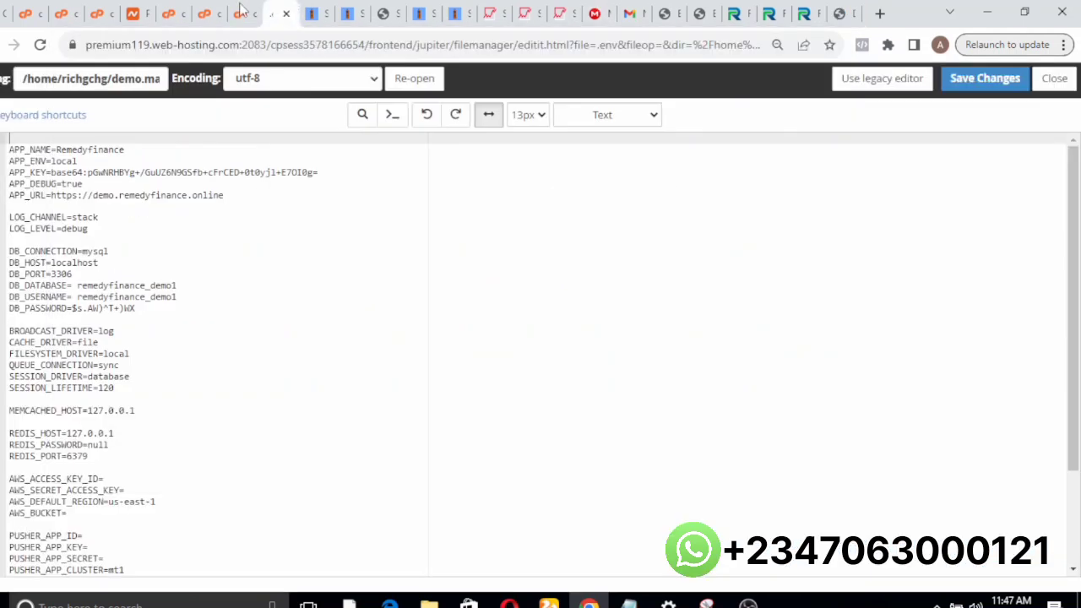
{"action": "left_click", "coordinate": [209, 15]}
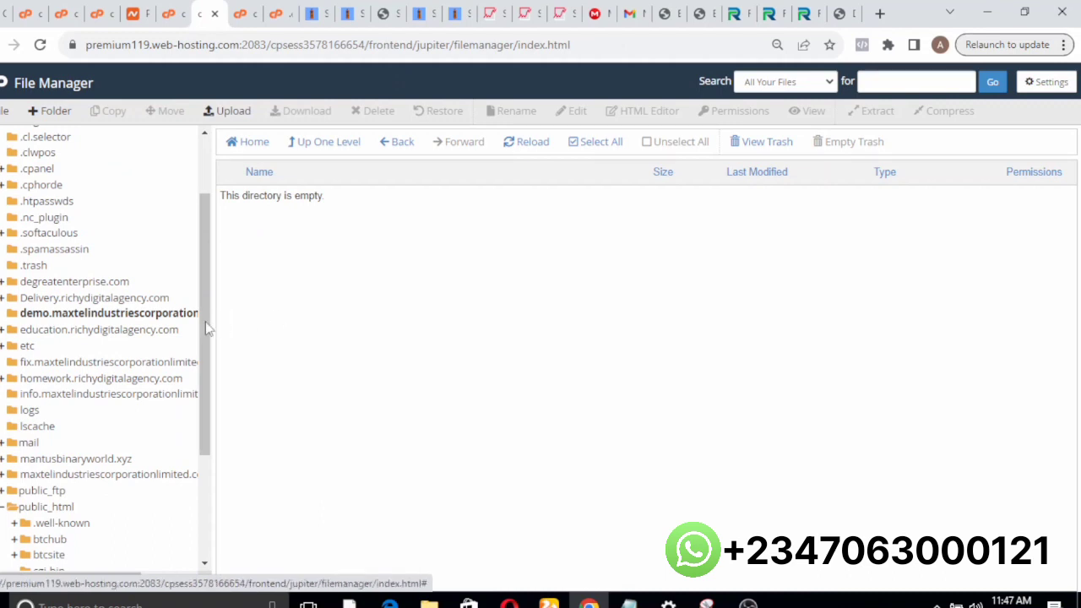
{"action": "left_click_drag", "start_coordinate": [205, 319], "coordinate": [224, 127]}
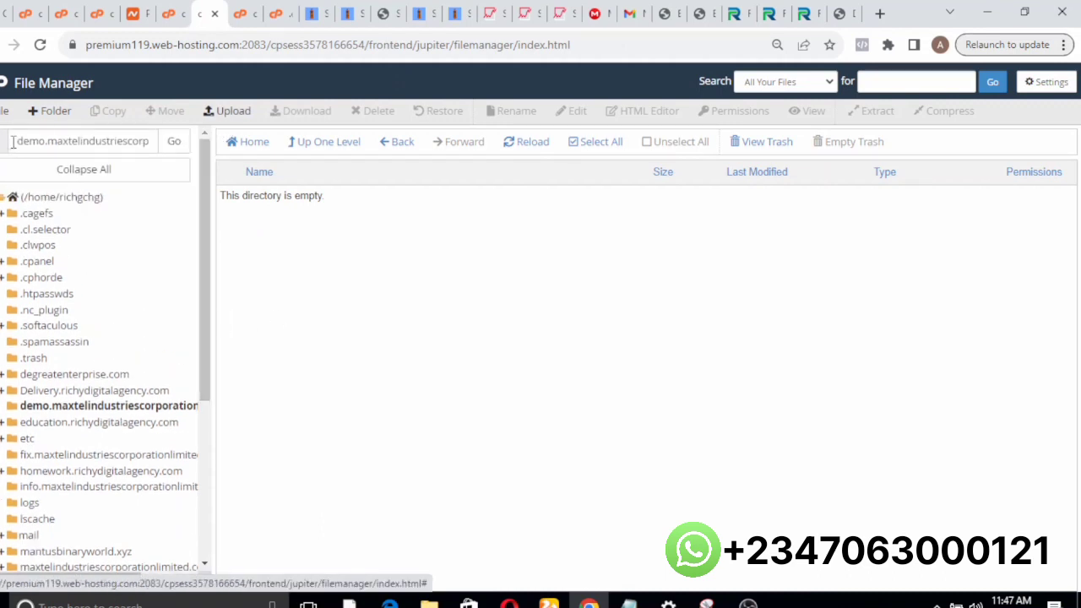
{"action": "left_click_drag", "start_coordinate": [18, 141], "coordinate": [190, 173]}
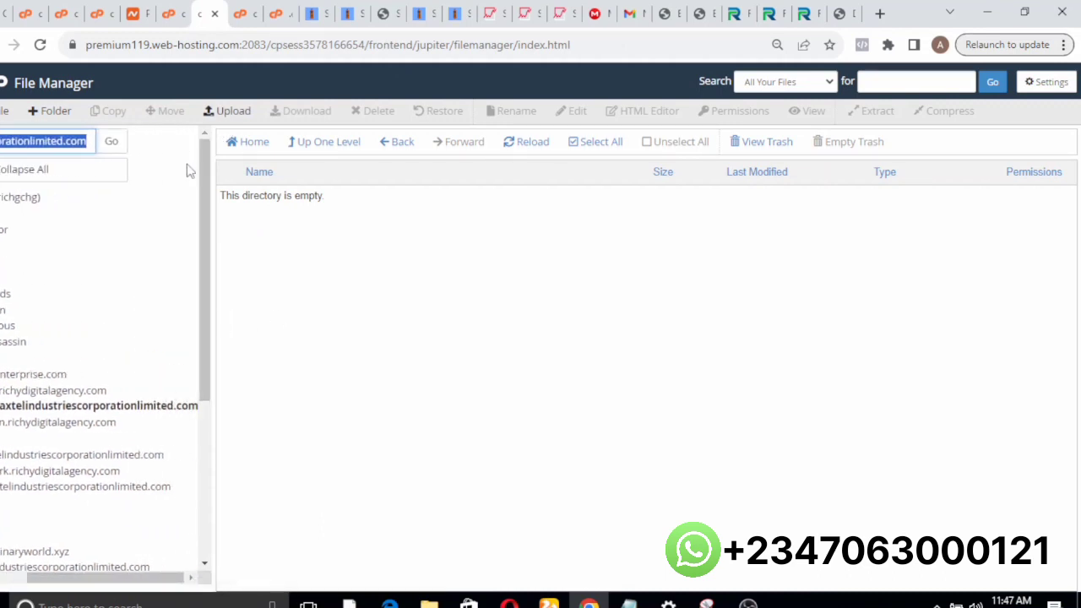
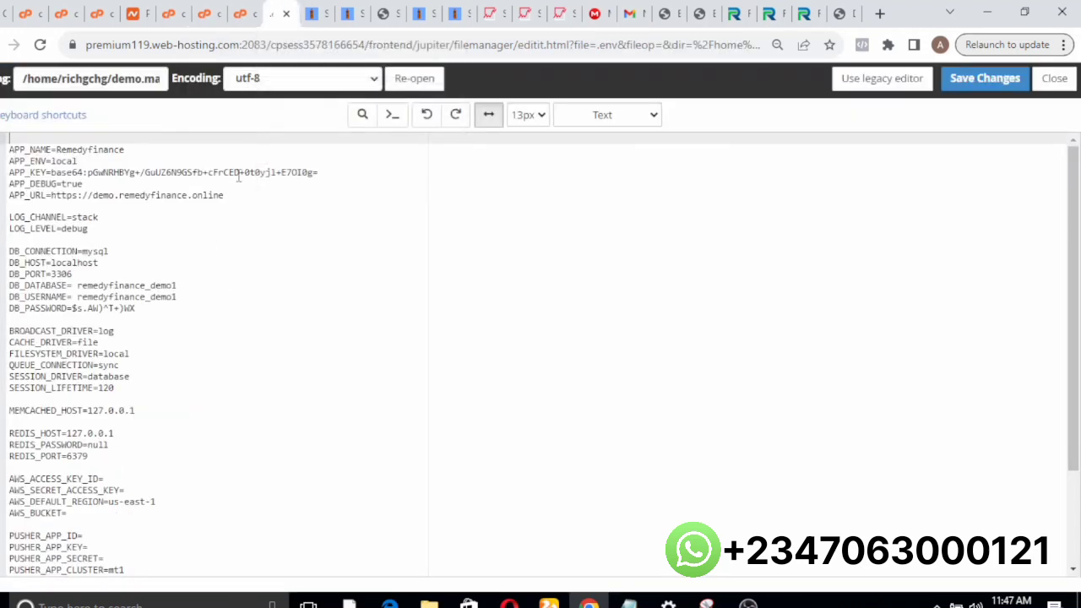
Step: Replace the partial 'demo.ma' address in the demo-site tab with demo.maxtelindustriescorporationlimited.com
{"action": "left_click", "coordinate": [244, 205]}
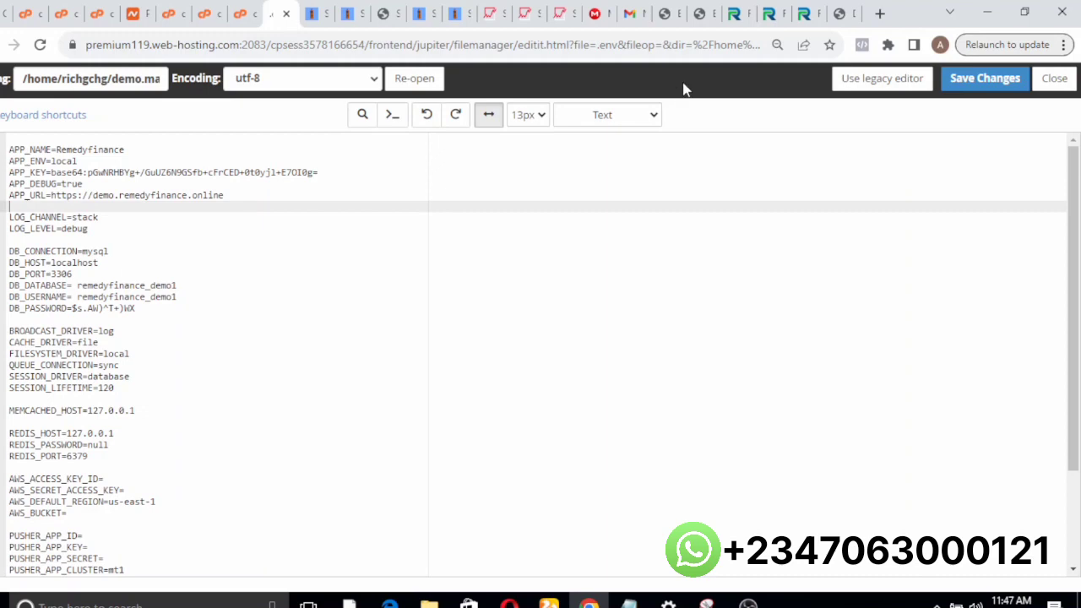
{"action": "left_click", "coordinate": [844, 14]}
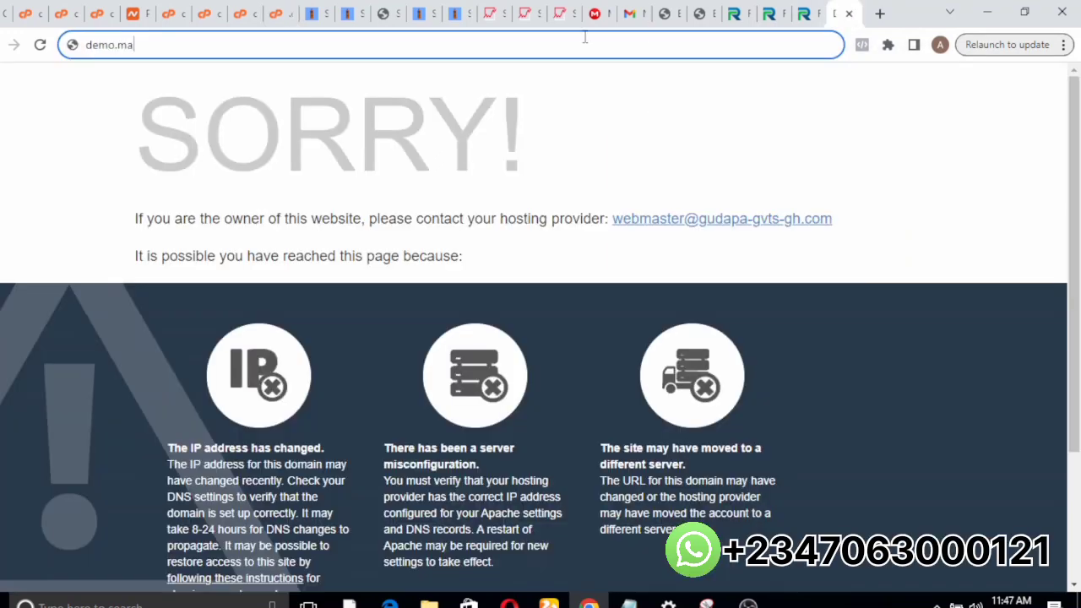
{"action": "key", "text": "BackSpace"}
{"action": "key", "text": "BackSpace"}
{"action": "key", "text": "BackSpace"}
{"action": "key", "text": "BackSpace"}
{"action": "key", "text": "BackSpace"}
{"action": "key", "text": "BackSpace"}
{"action": "key", "text": "BackSpace"}
{"action": "type", "text": "demo.maxtelindustriescorporationlimited.com"}
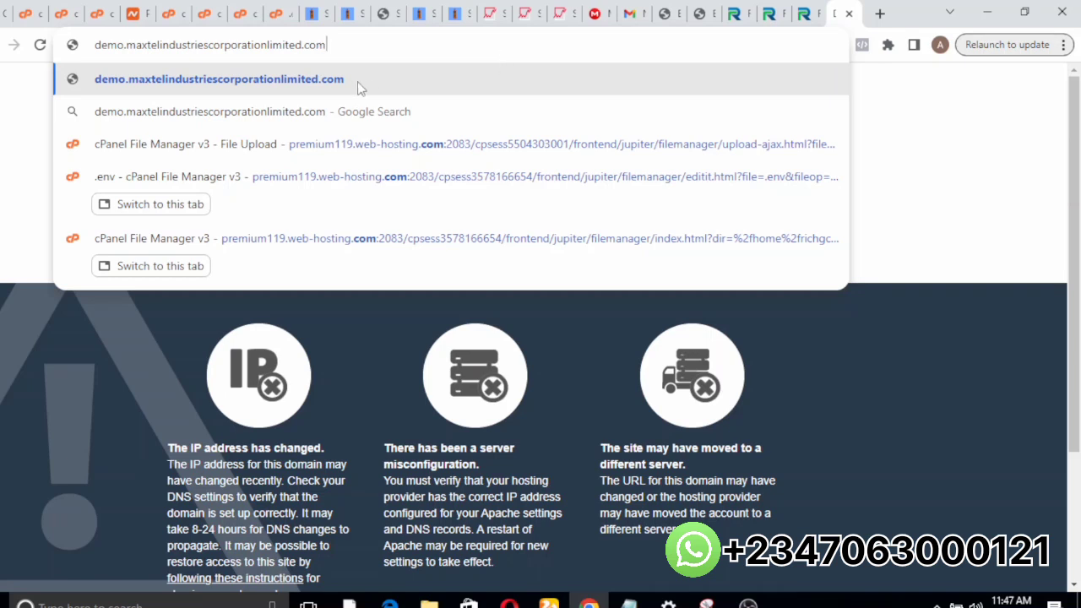
{"action": "left_click_drag", "start_coordinate": [329, 46], "coordinate": [91, 46]}
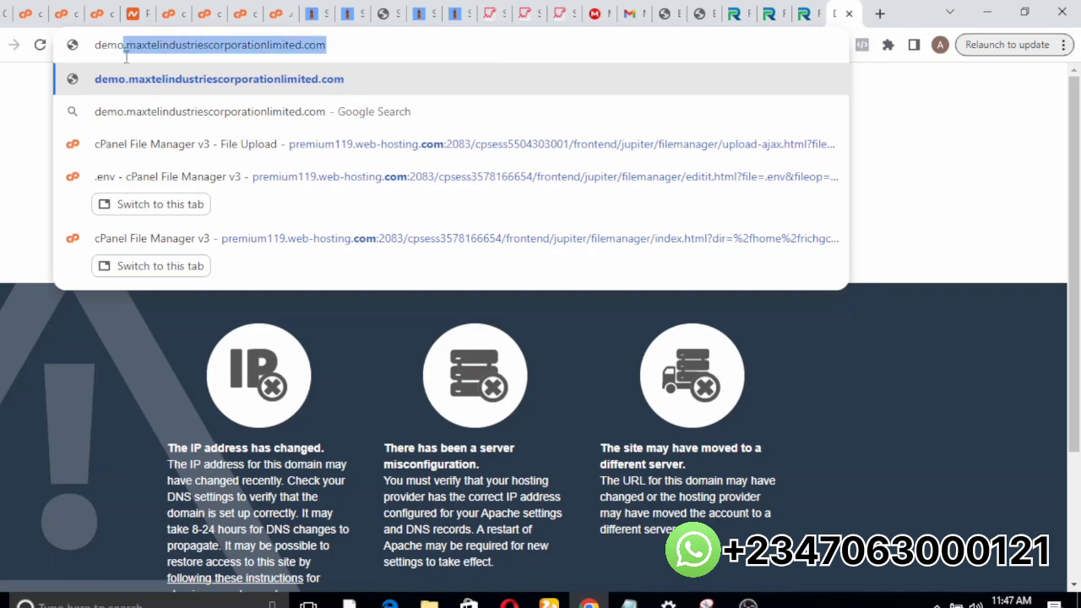
{"action": "left_click", "coordinate": [93, 48]}
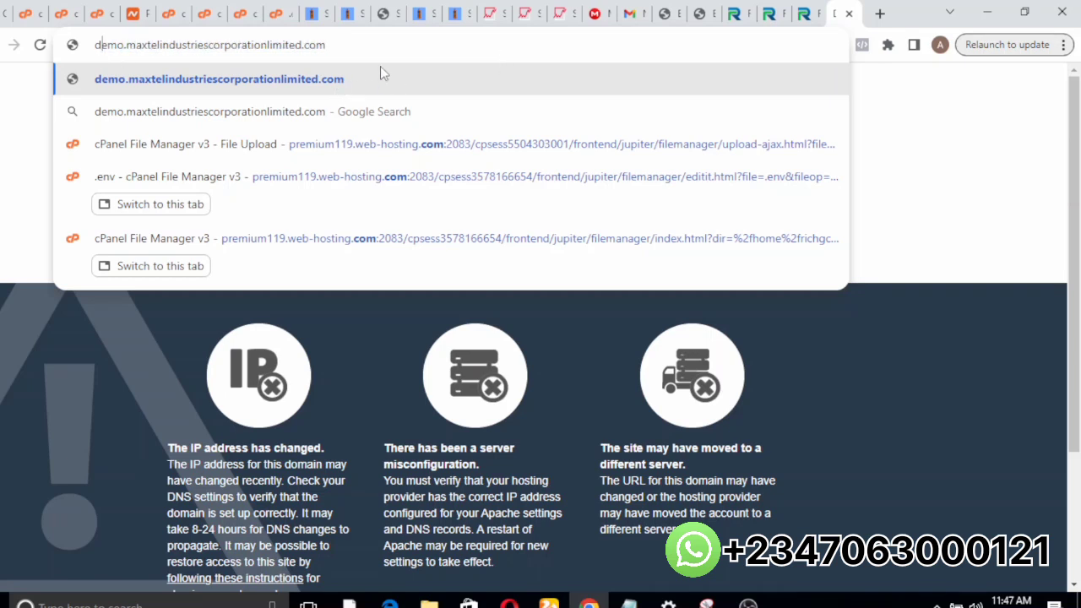
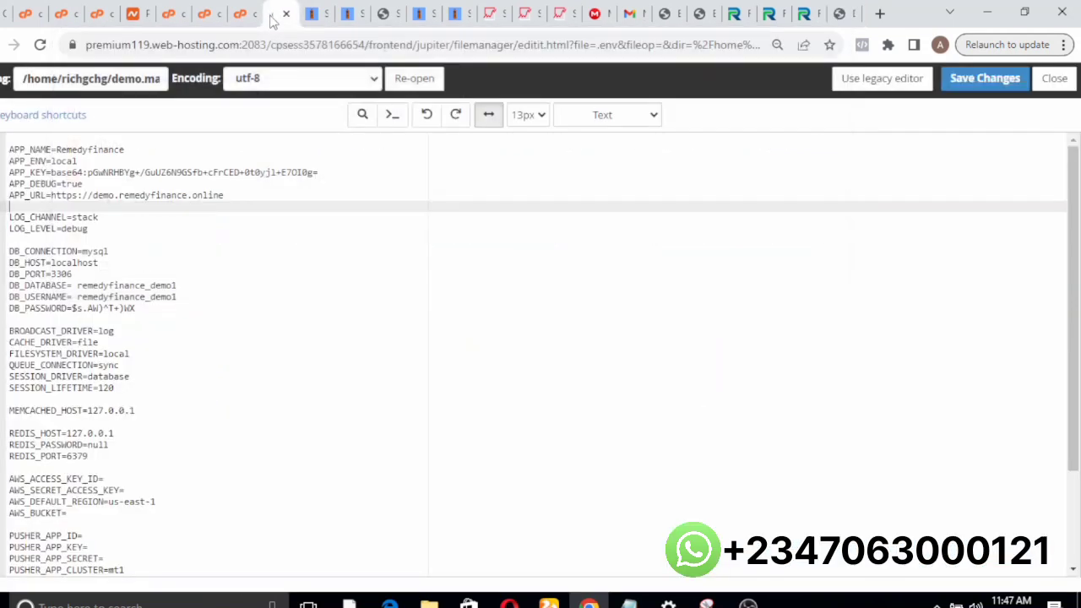
{"action": "left_click", "coordinate": [229, 196]}
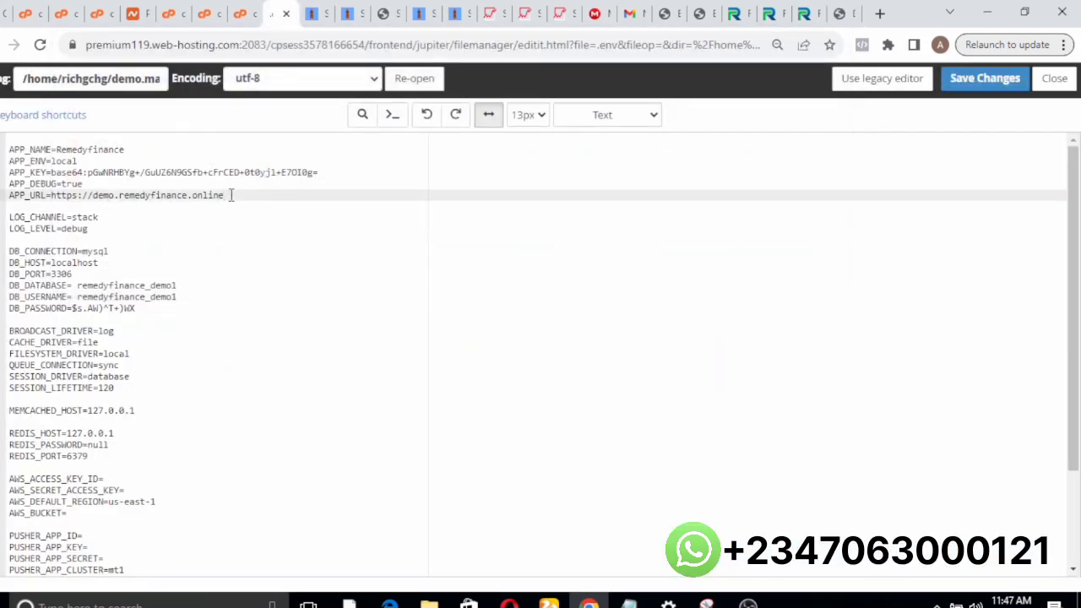
{"action": "key", "text": "BackSpace"}
{"action": "key", "text": "BackSpace"}
{"action": "key", "text": "BackSpace"}
{"action": "key", "text": "BackSpace"}
{"action": "key", "text": "BackSpace"}
{"action": "key", "text": "BackSpace"}
{"action": "key", "text": "BackSpace"}
{"action": "key", "text": "BackSpace"}
{"action": "key", "text": "BackSpace"}
{"action": "key", "text": "BackSpace"}
{"action": "key", "text": "BackSpace"}
{"action": "key", "text": "BackSpace"}
{"action": "key", "text": "BackSpace"}
{"action": "key", "text": "BackSpace"}
{"action": "key", "text": "BackSpace"}
{"action": "key", "text": "BackSpace"}
{"action": "key", "text": "BackSpace"}
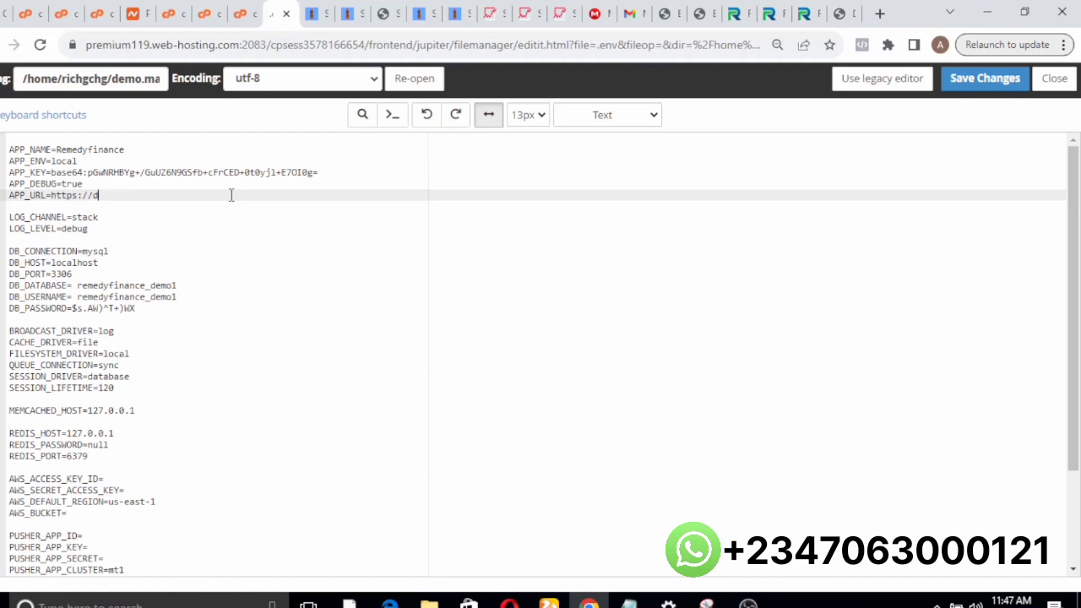
{"action": "type", "text": "emo.maxtelindustriescorporationlimited.com"}
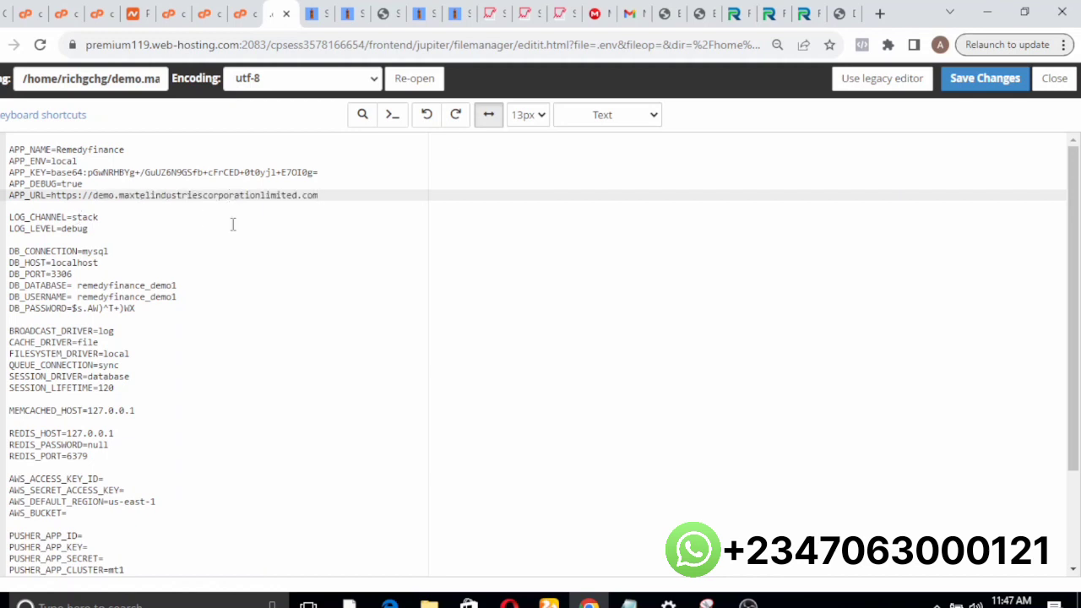
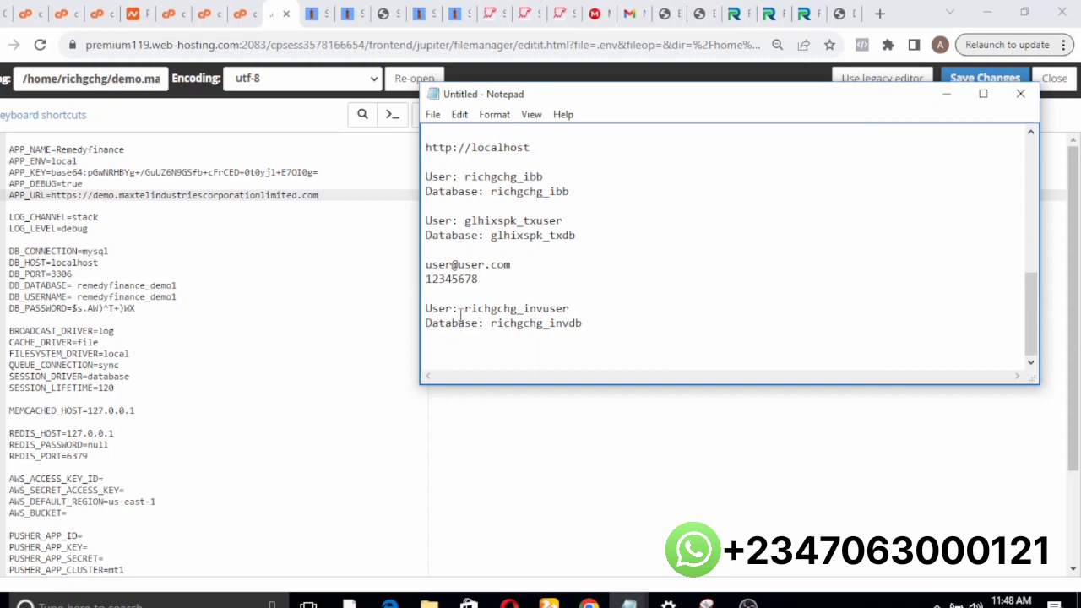
Step: Select the new database user name in the Notepad notes, then return to the .env file in the editor
{"action": "left_click_drag", "start_coordinate": [464, 309], "coordinate": [578, 312]}
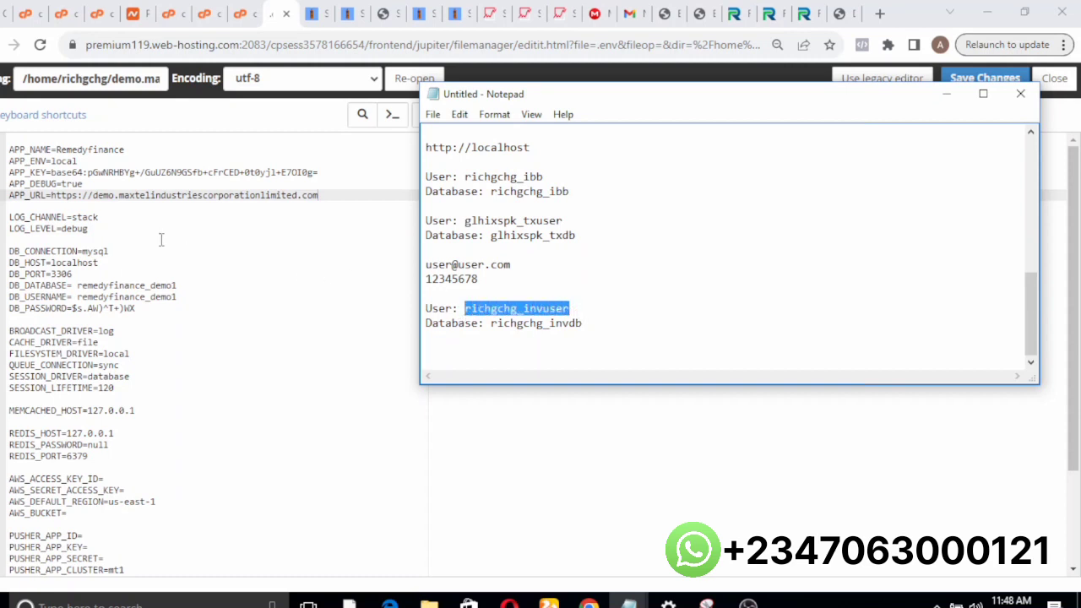
{"action": "left_click", "coordinate": [161, 274]}
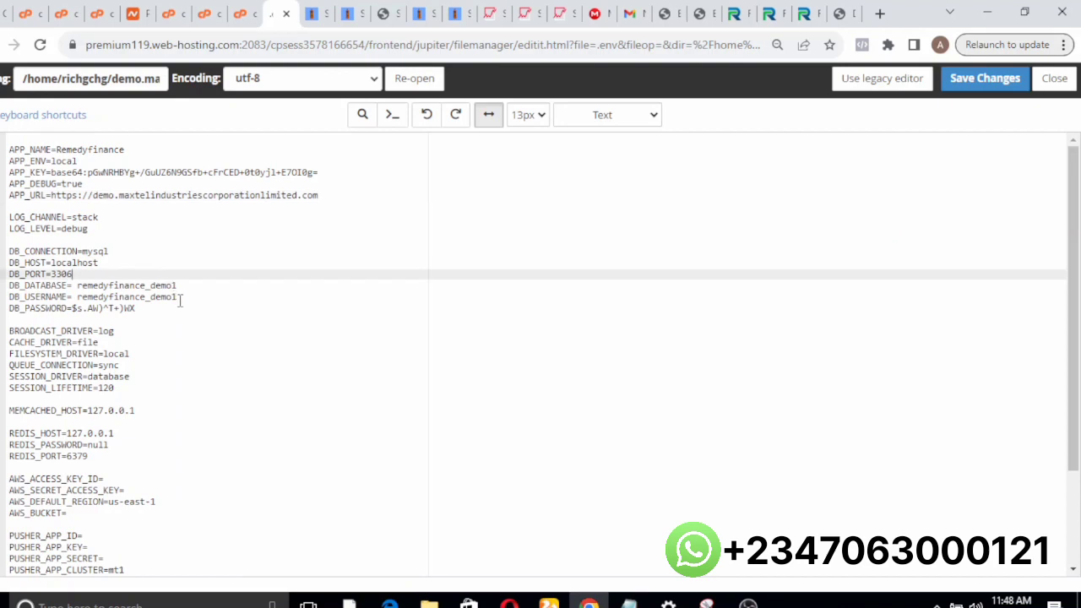
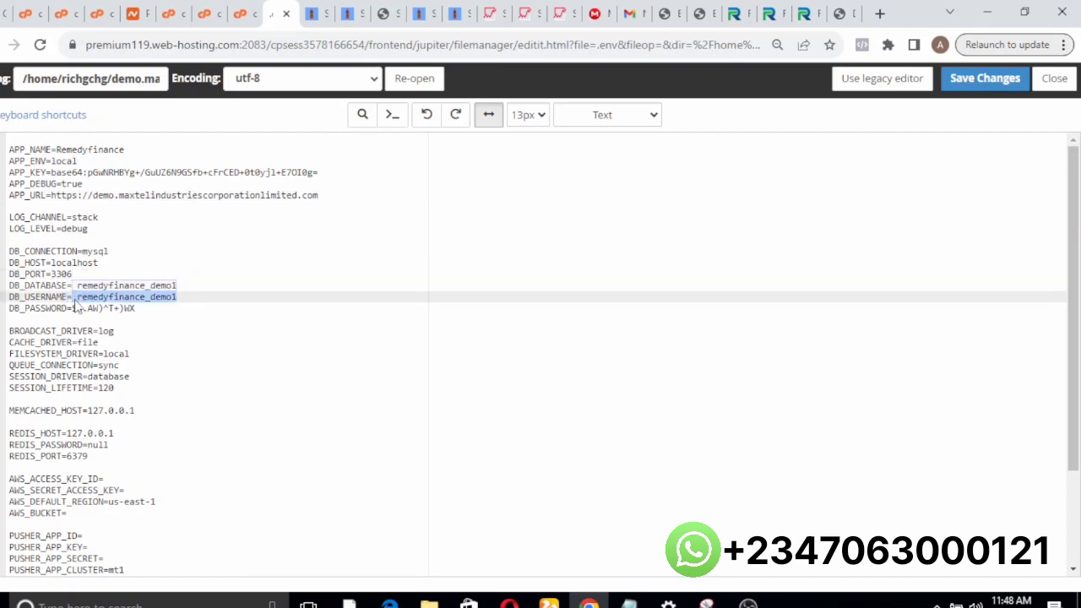
Step: Paste the new database username into DB_USERNAME, then copy the new database name from the Notepad notes
{"action": "key", "text": "BackSpace"}
{"action": "type", "text": "richgchg_invuser"}
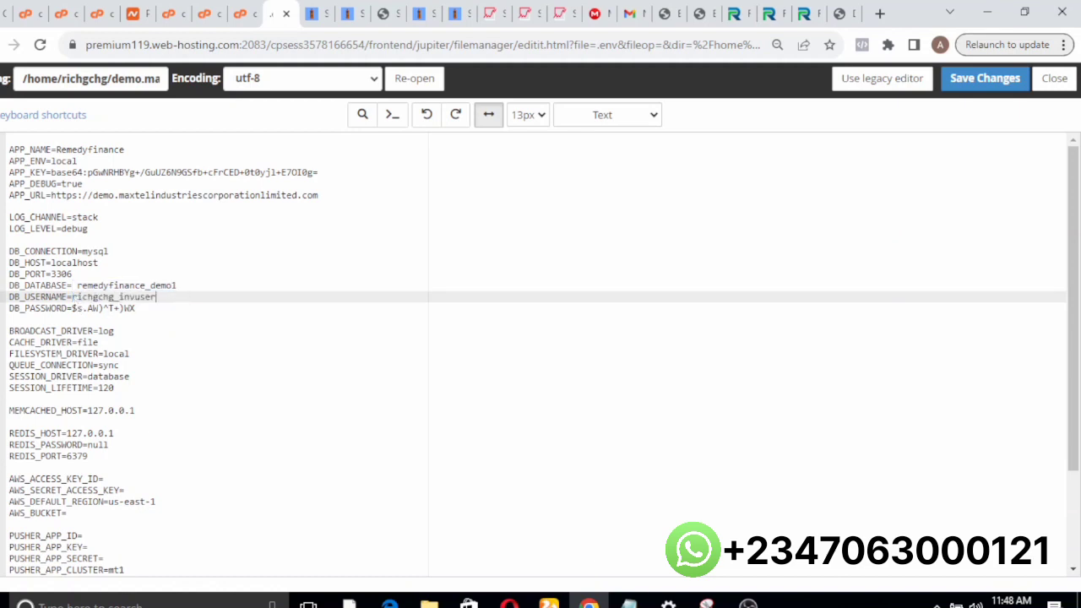
{"action": "mouse_move", "coordinate": [629, 601]}
{"action": "left_click", "coordinate": [577, 575]}
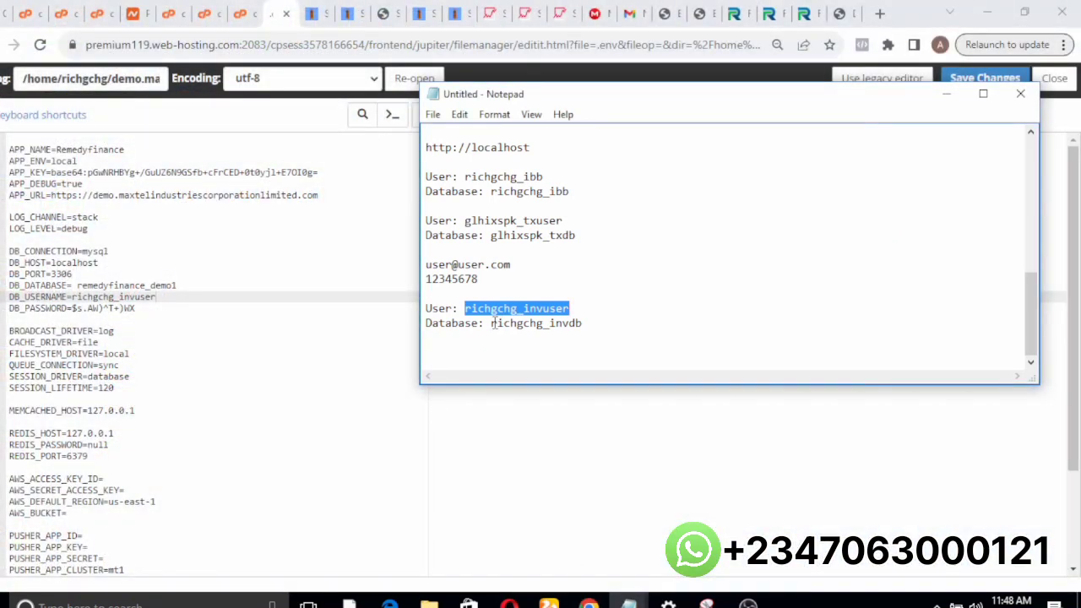
{"action": "left_click_drag", "start_coordinate": [492, 323], "coordinate": [586, 328]}
{"action": "key", "text": "ctrl+c"}
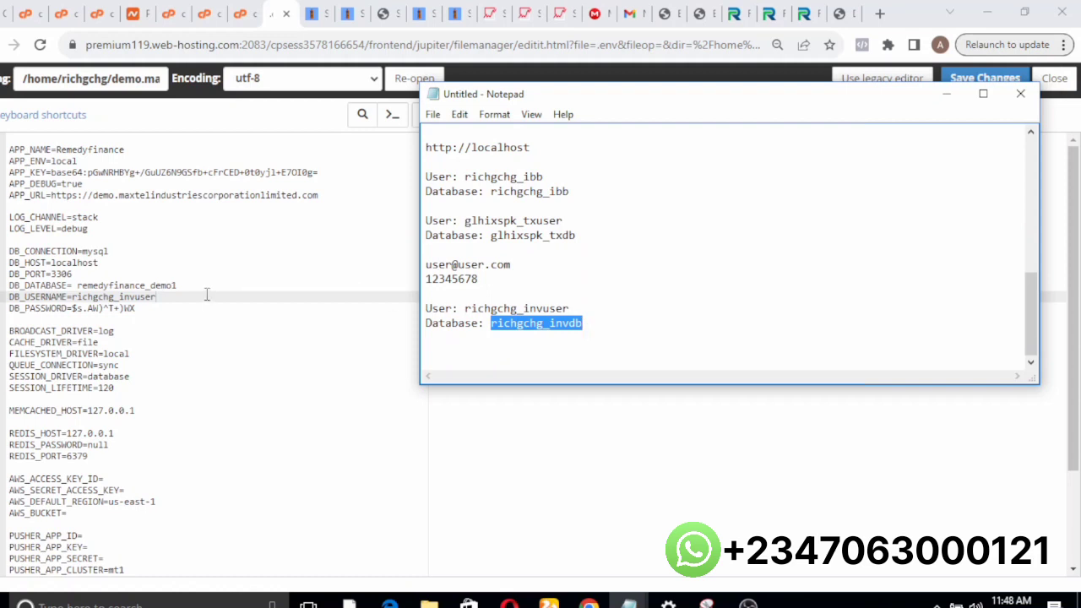
Step: Replace the DB_DATABASE value remedyfinance_demo1 with the new database name, removing the extra space
{"action": "left_click", "coordinate": [175, 286]}
{"action": "double_click", "coordinate": [175, 285]}
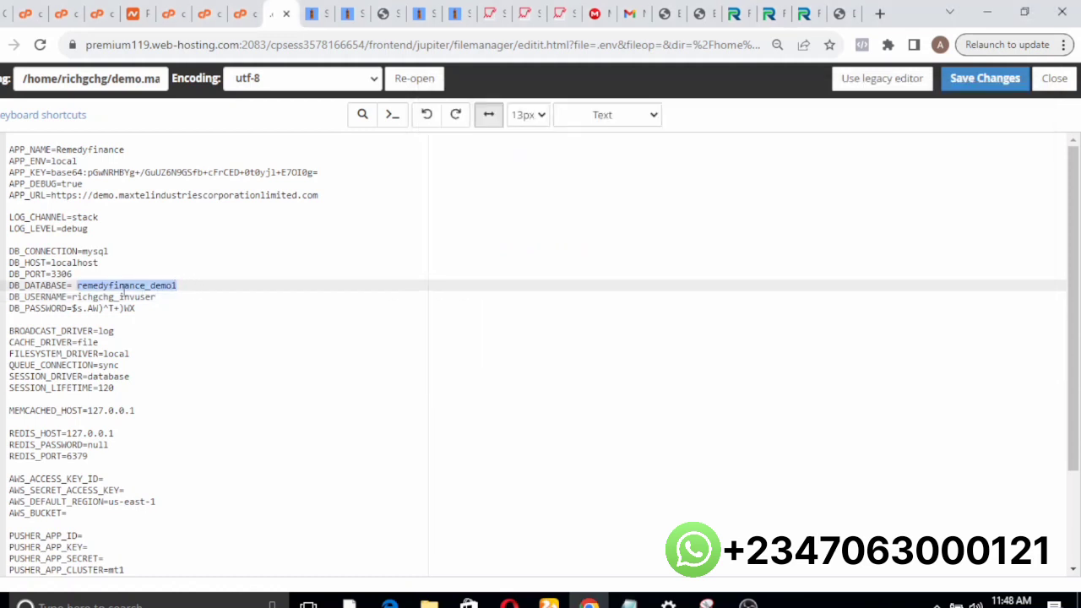
{"action": "left_click_drag", "start_coordinate": [125, 290], "coordinate": [121, 296]}
{"action": "left_click", "coordinate": [151, 307]}
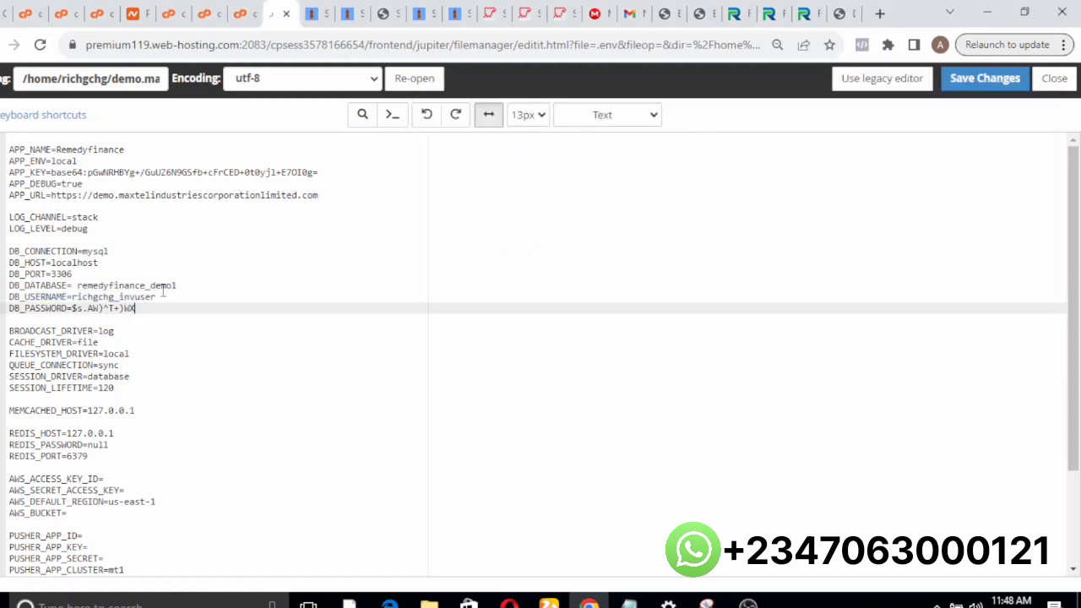
{"action": "left_click_drag", "start_coordinate": [175, 285], "coordinate": [78, 290]}
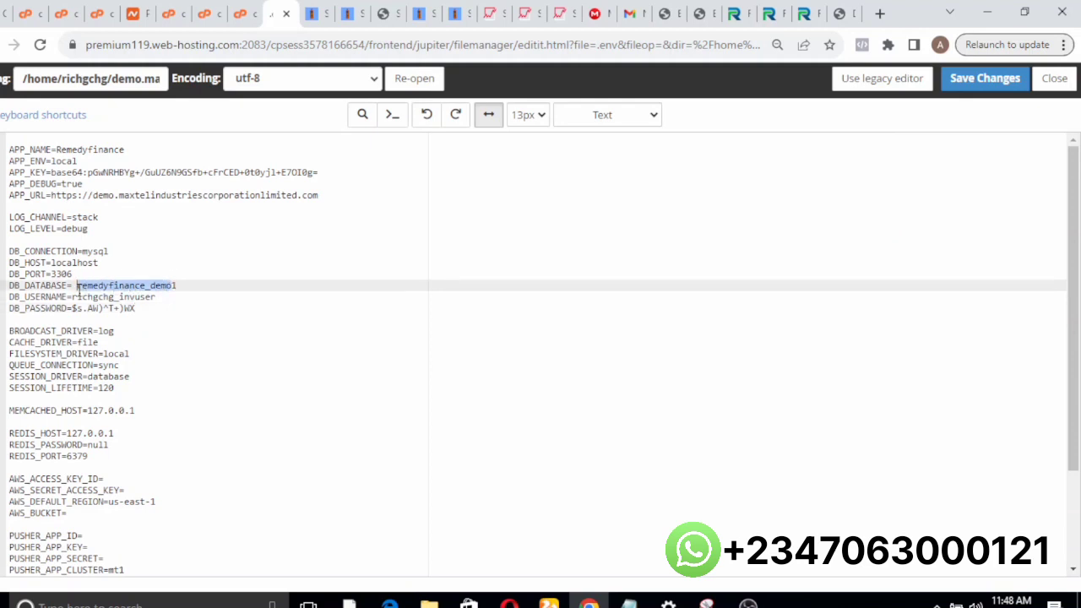
{"action": "key", "text": "ctrl+v"}
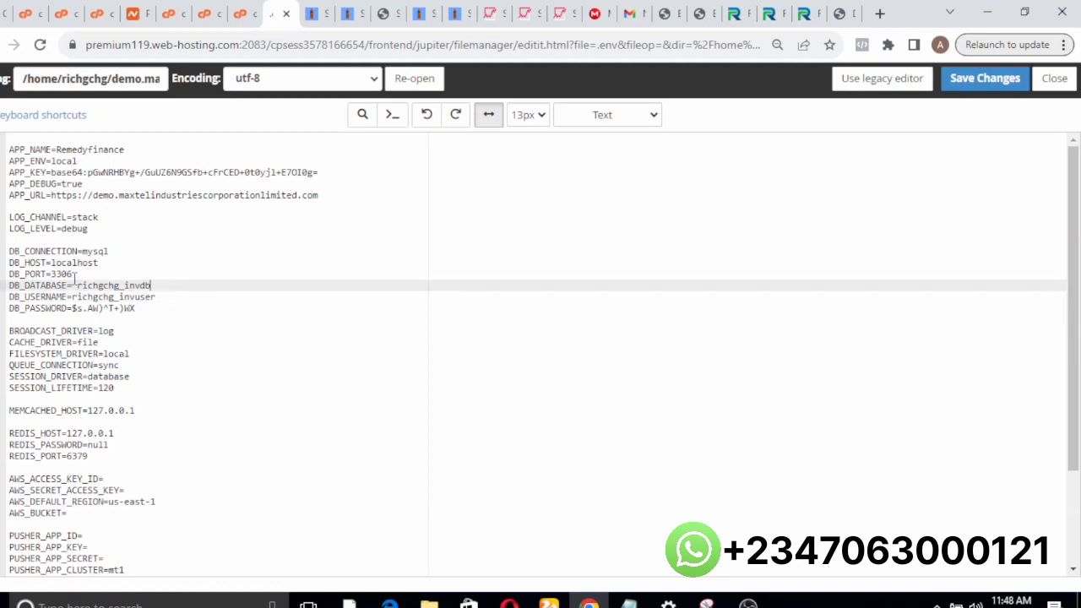
{"action": "key", "text": "BackSpace"}
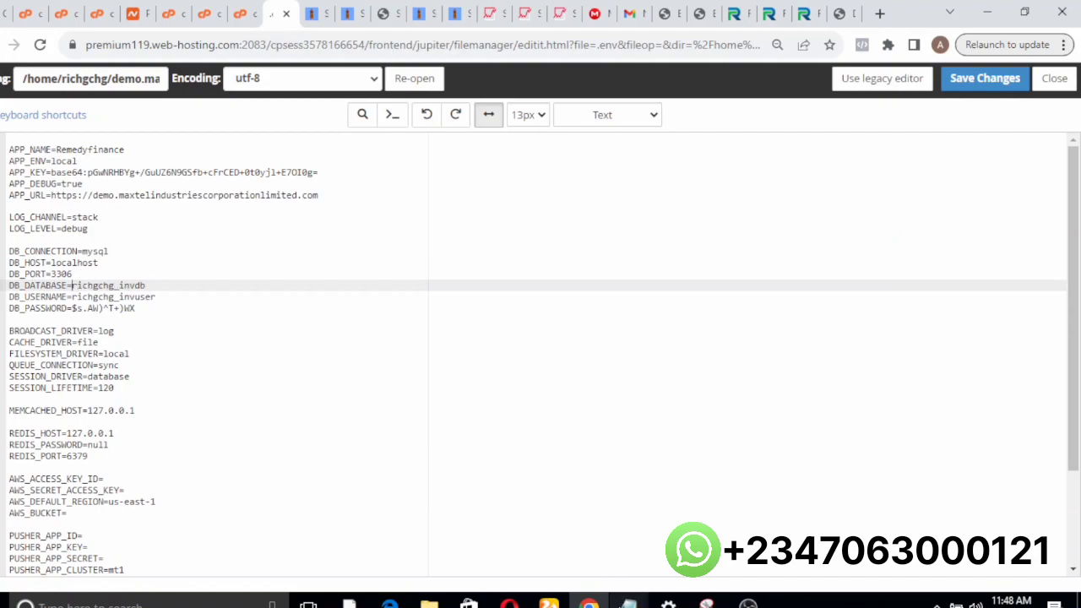
{"action": "mouse_move", "coordinate": [623, 605]}
{"action": "left_click", "coordinate": [581, 561]}
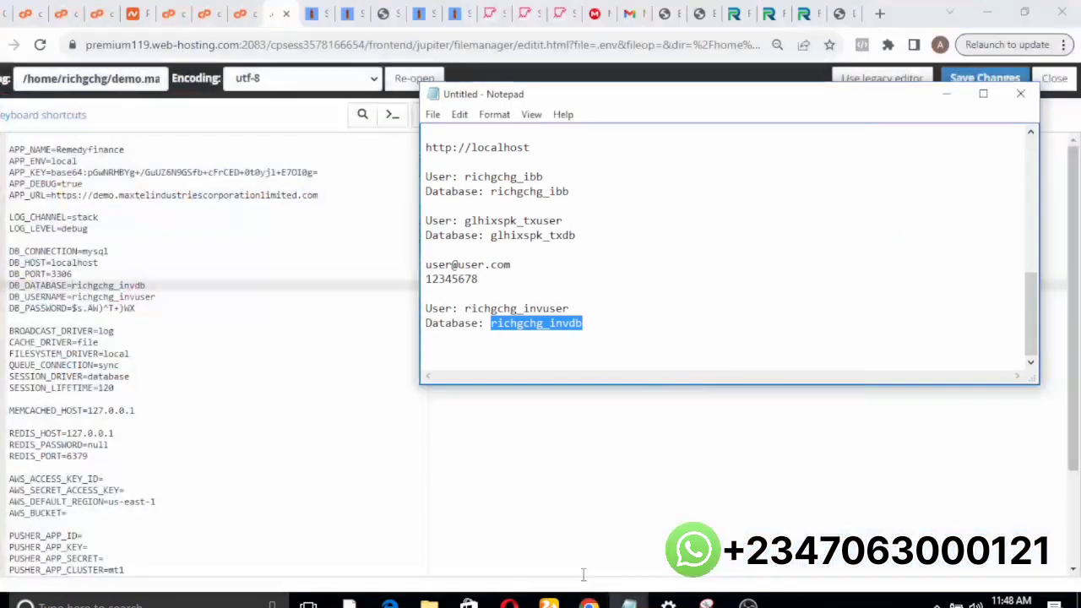
{"action": "left_click", "coordinate": [619, 322]}
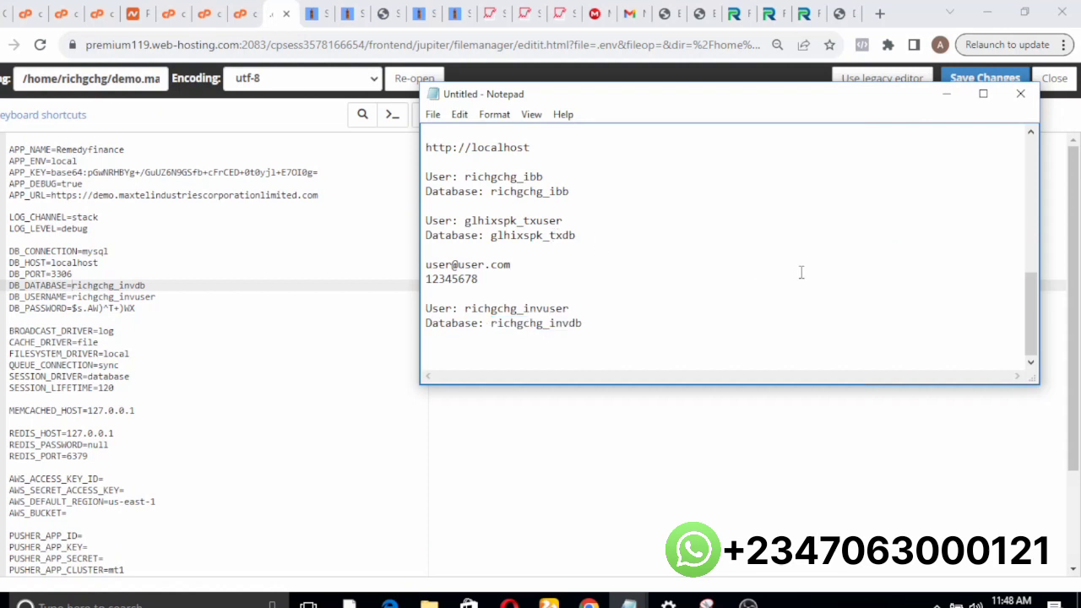
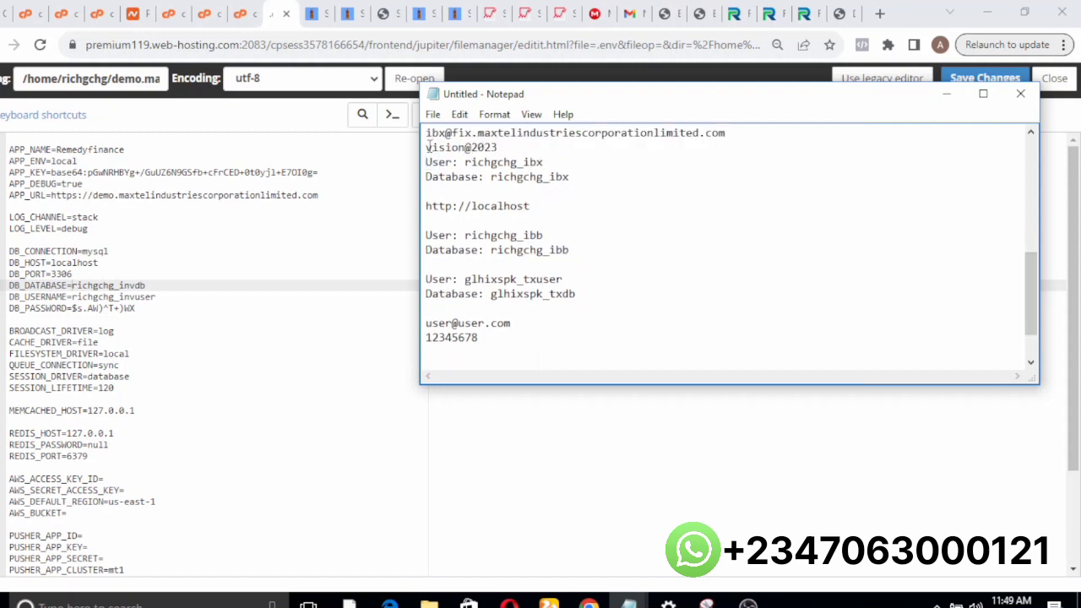
Step: Select the saved database password line in the Notepad notes for pasting into DB_PASSWORD
{"action": "left_click_drag", "start_coordinate": [428, 147], "coordinate": [501, 149]}
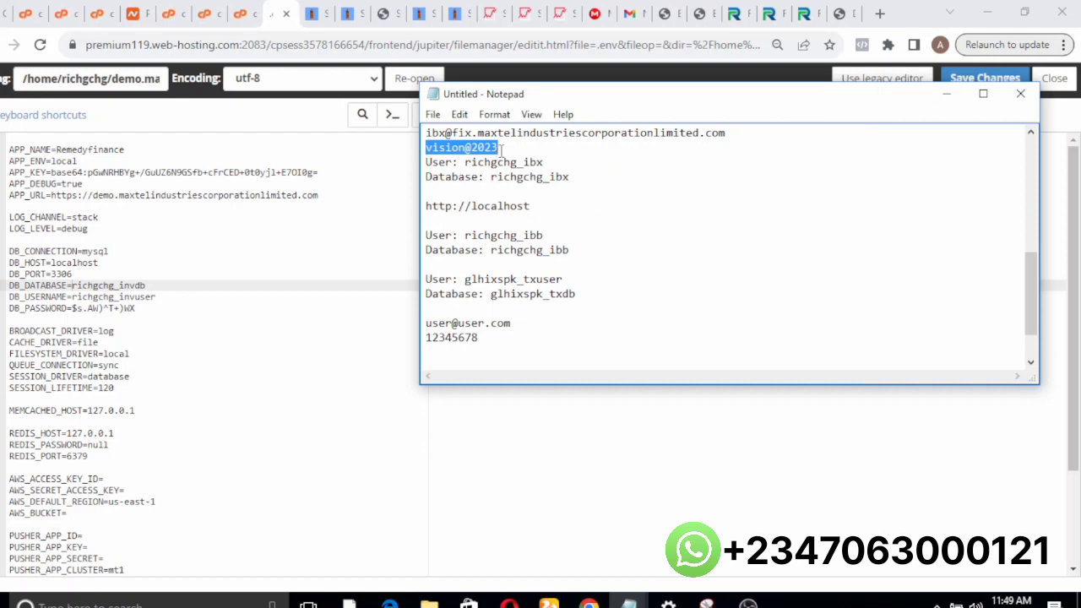
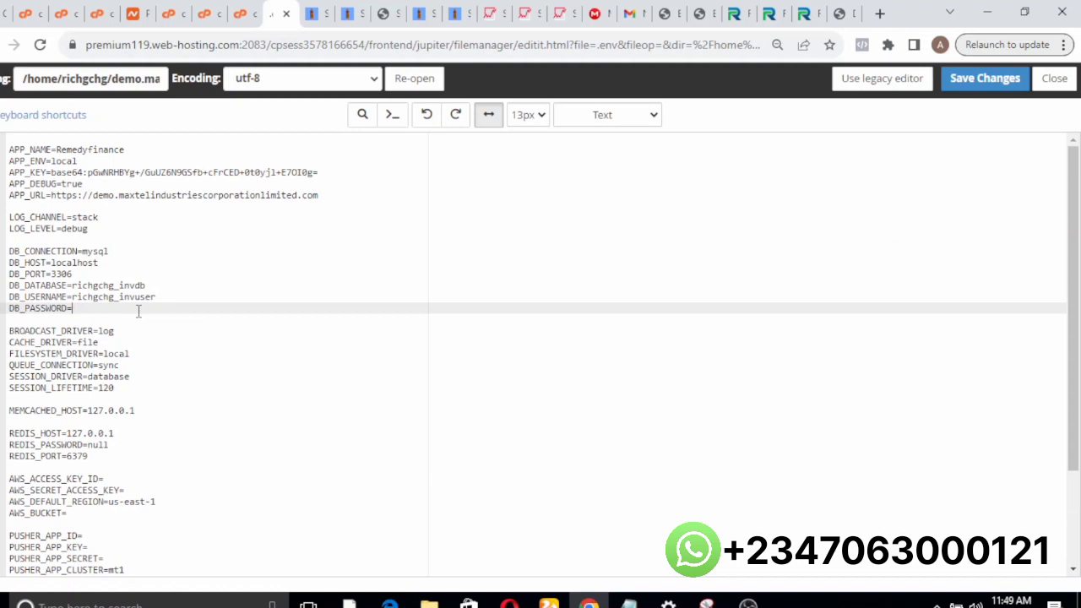
Step: Paste the new database password after DB_PASSWORD= and save the .env file
{"action": "key", "text": "ctrl+v"}
{"action": "left_click", "coordinate": [975, 78]}
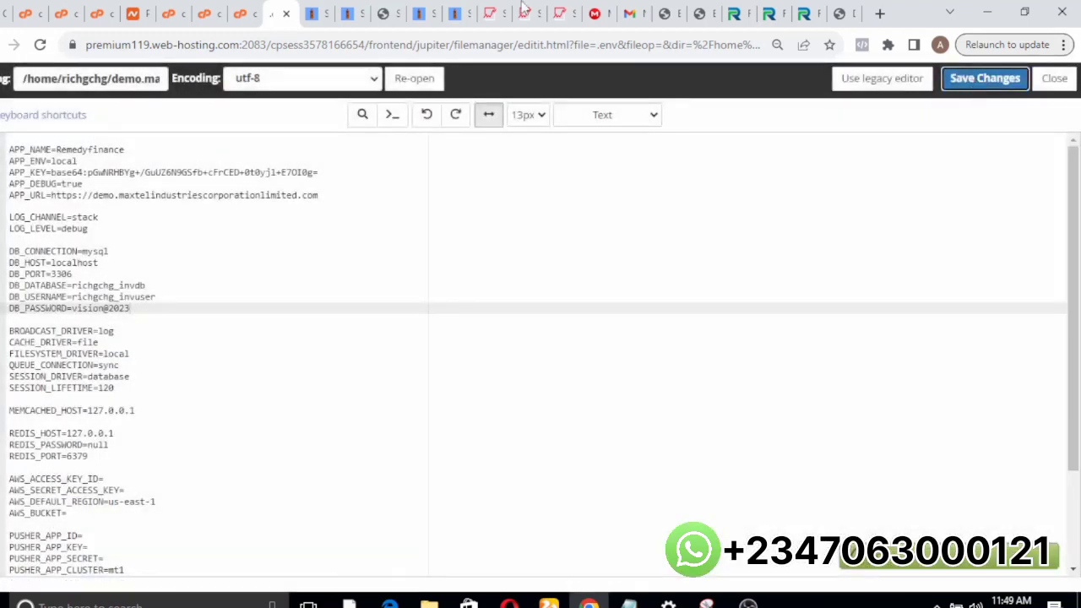
{"action": "left_click", "coordinate": [241, 14]}
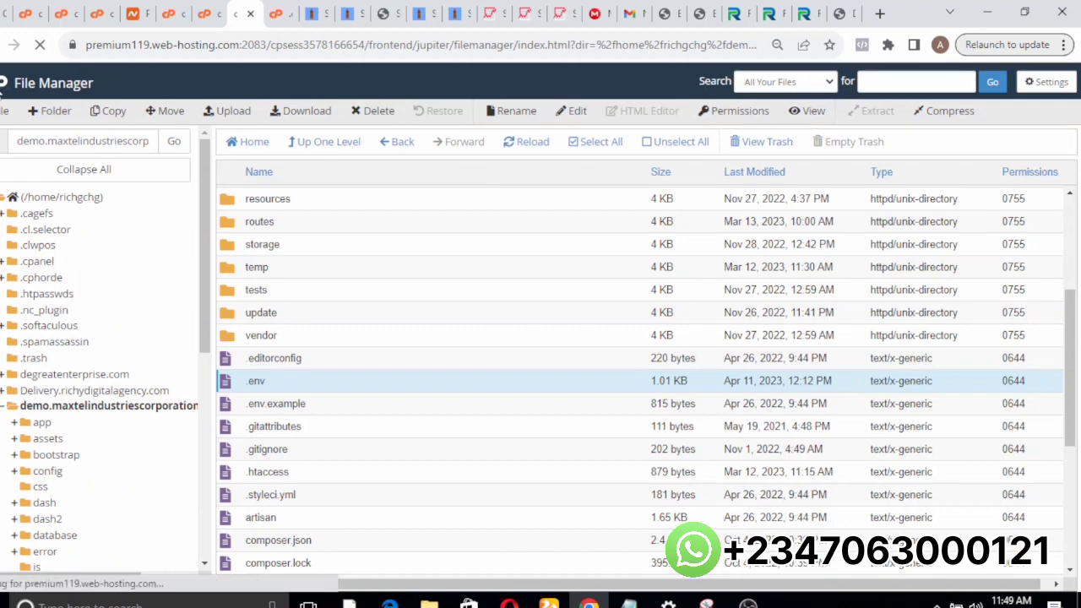
Step: Download database_main.sql from the demo site's folder and save it in Downloads
{"action": "left_click", "coordinate": [2, 96]}
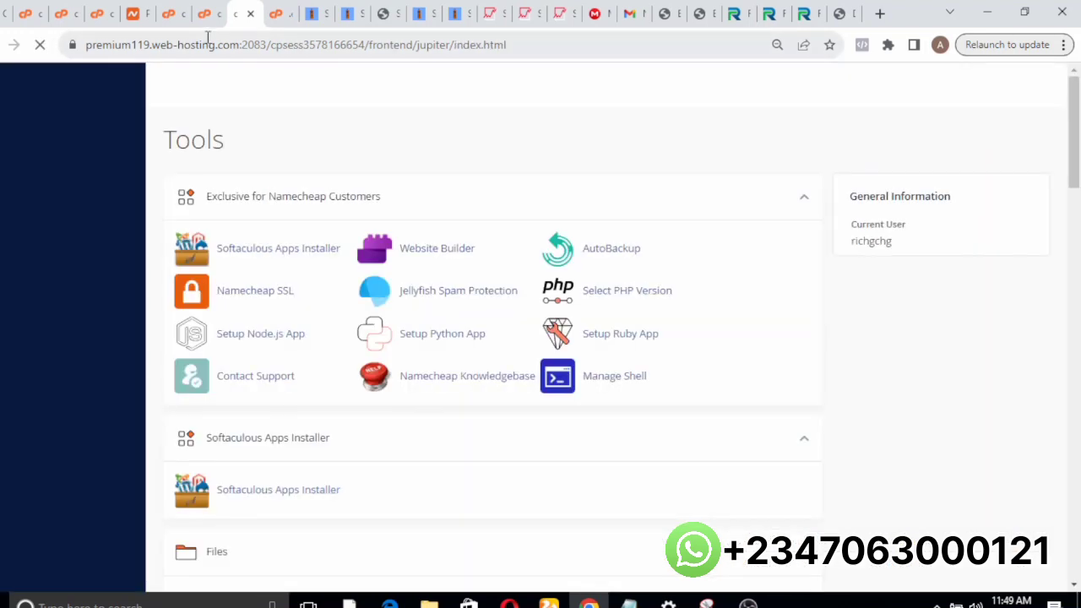
{"action": "left_click", "coordinate": [216, 20]}
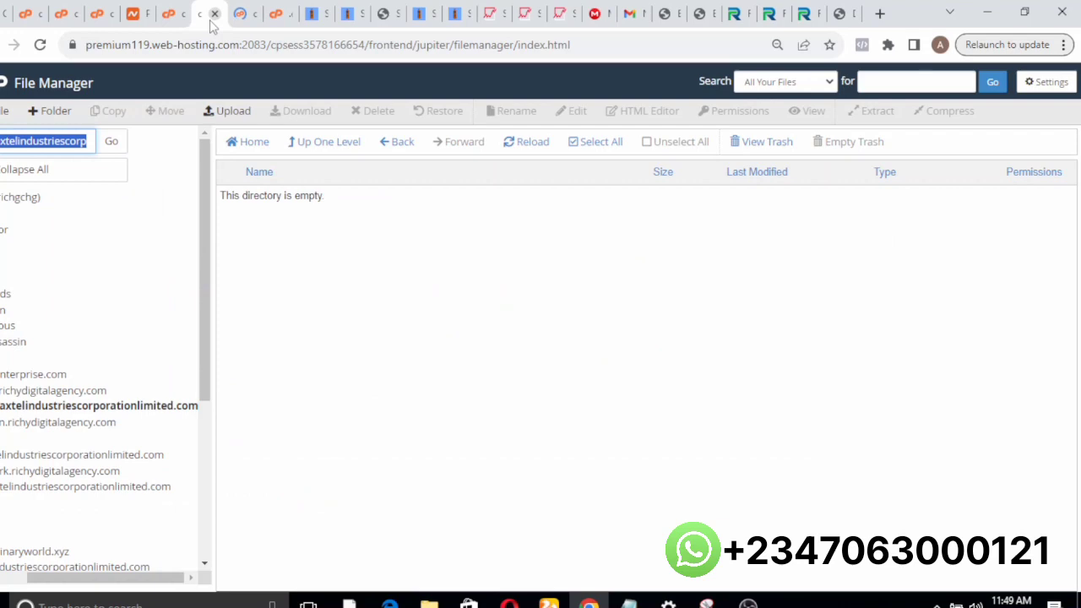
{"action": "left_click", "coordinate": [133, 407]}
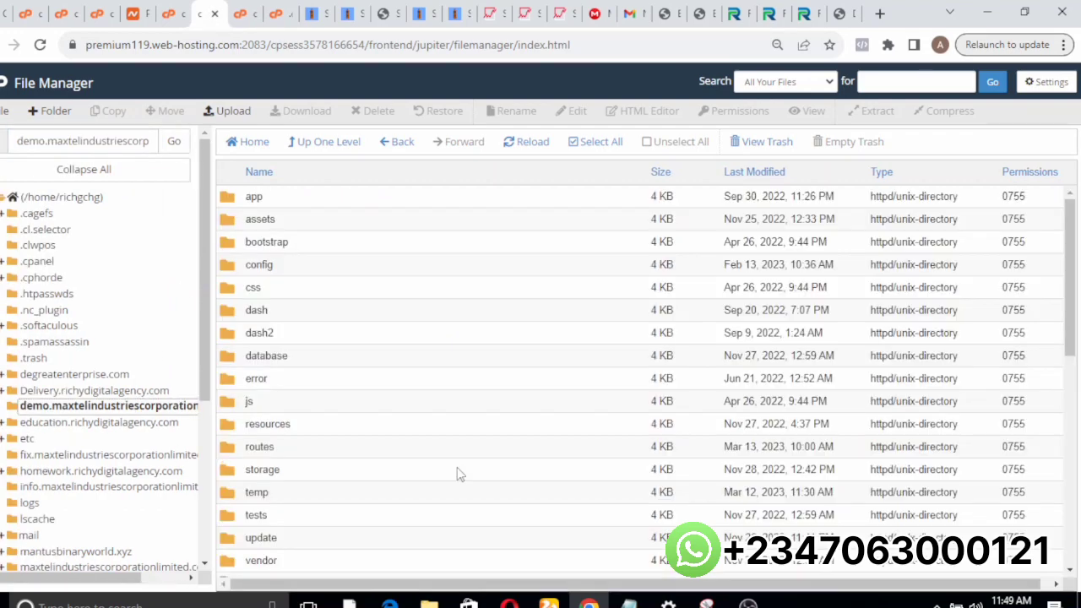
{"action": "left_click_drag", "start_coordinate": [1073, 345], "coordinate": [1079, 515]}
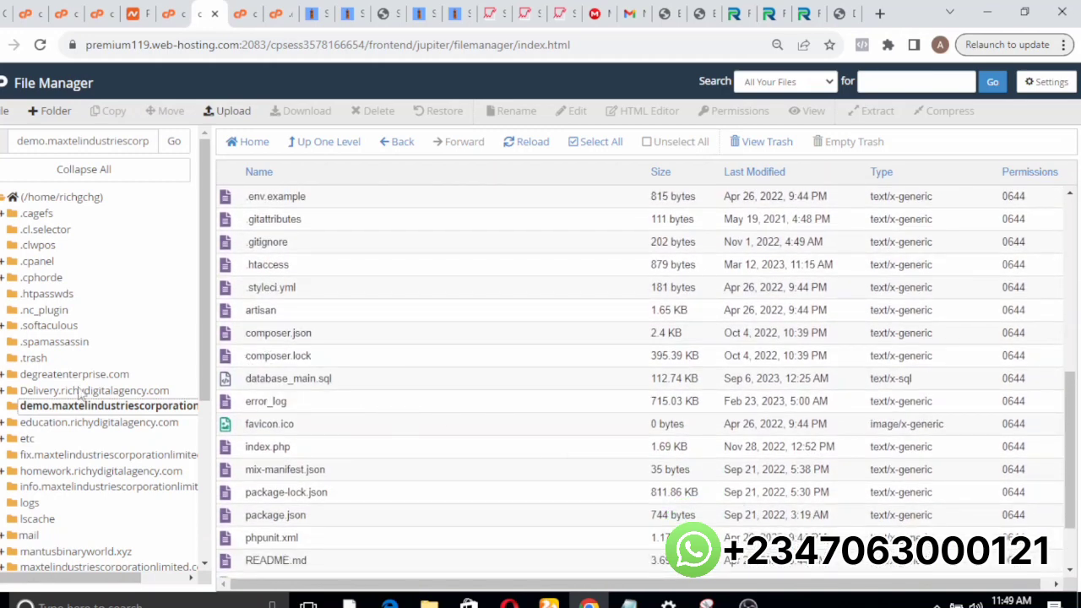
{"action": "left_click", "coordinate": [349, 390]}
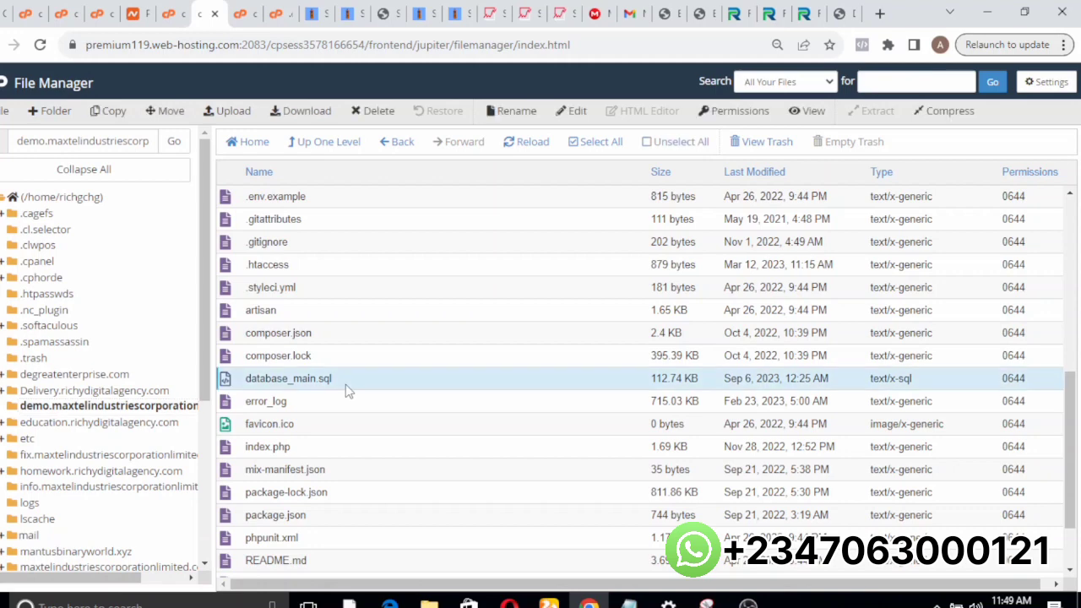
{"action": "right_click", "coordinate": [346, 390]}
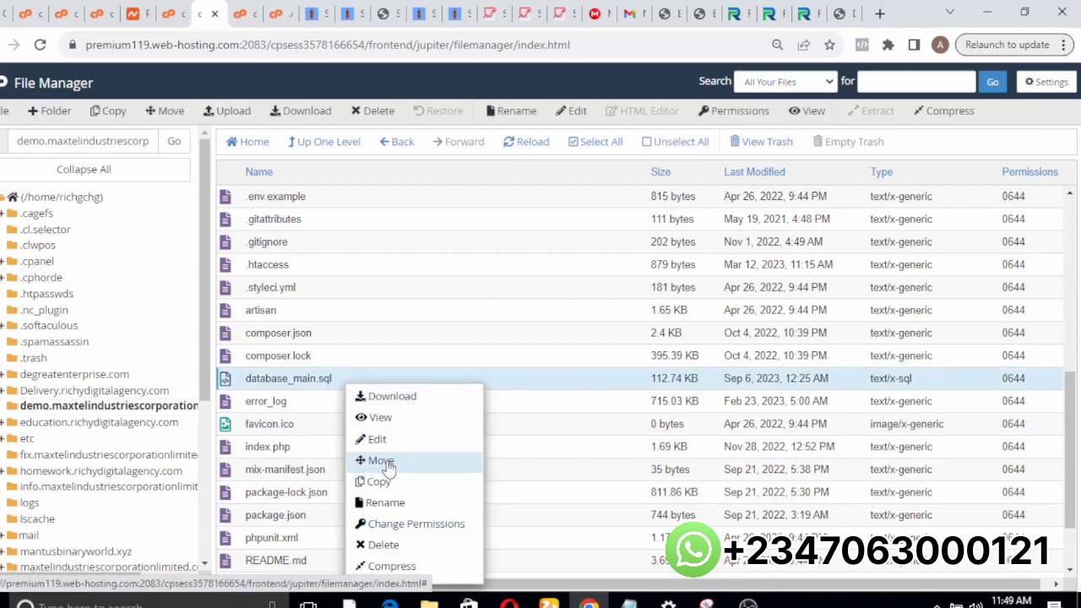
{"action": "left_click", "coordinate": [385, 397]}
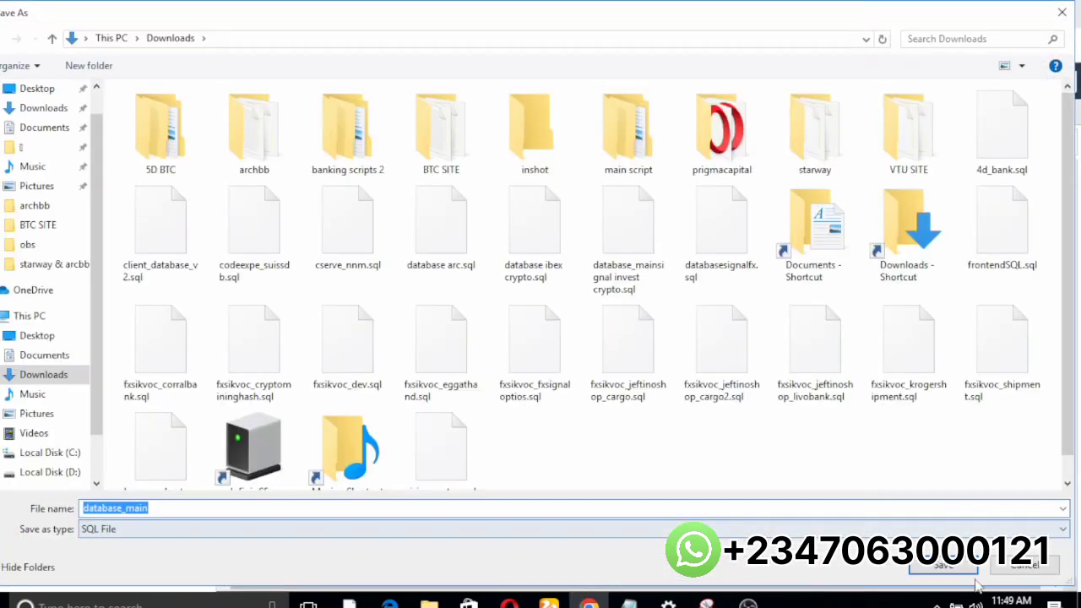
{"action": "left_click", "coordinate": [1025, 567]}
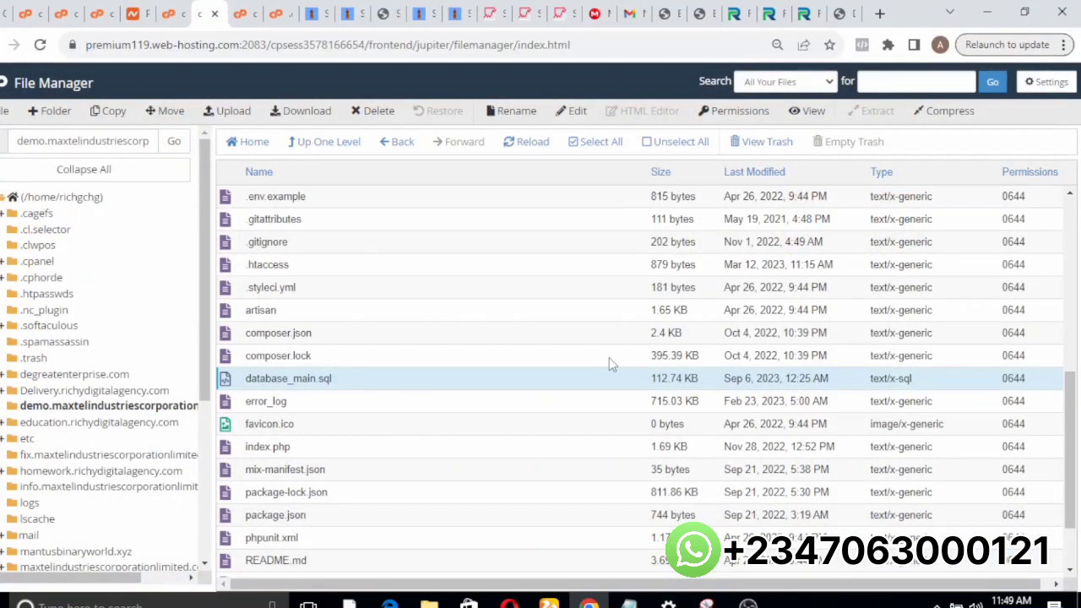
Step: Search the cPanel tools for 'php' and launch phpMyAdmin
{"action": "left_click", "coordinate": [6, 83]}
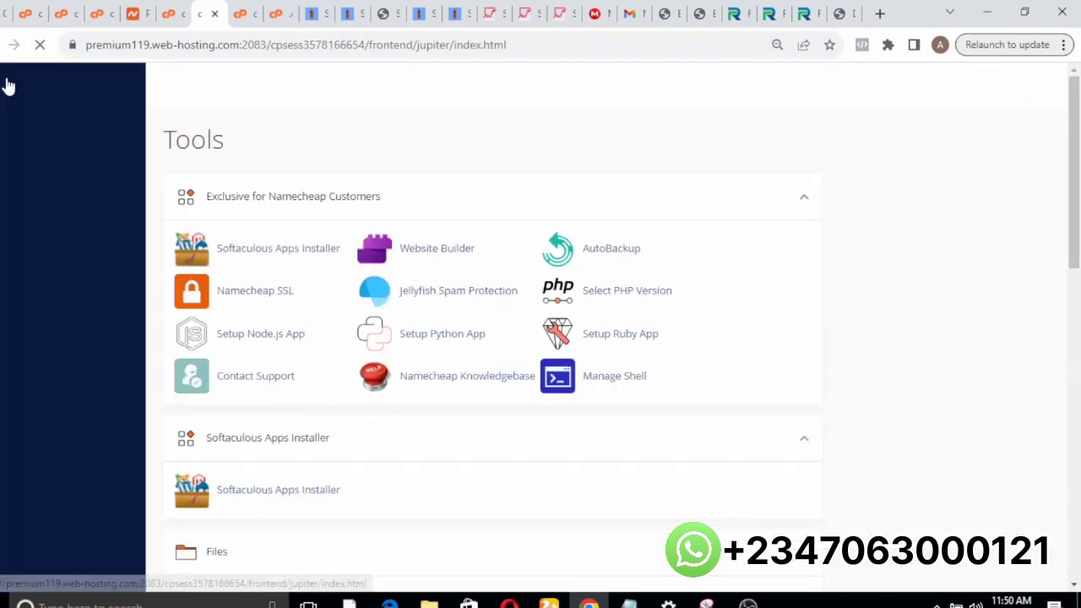
{"action": "left_click", "coordinate": [237, 20]}
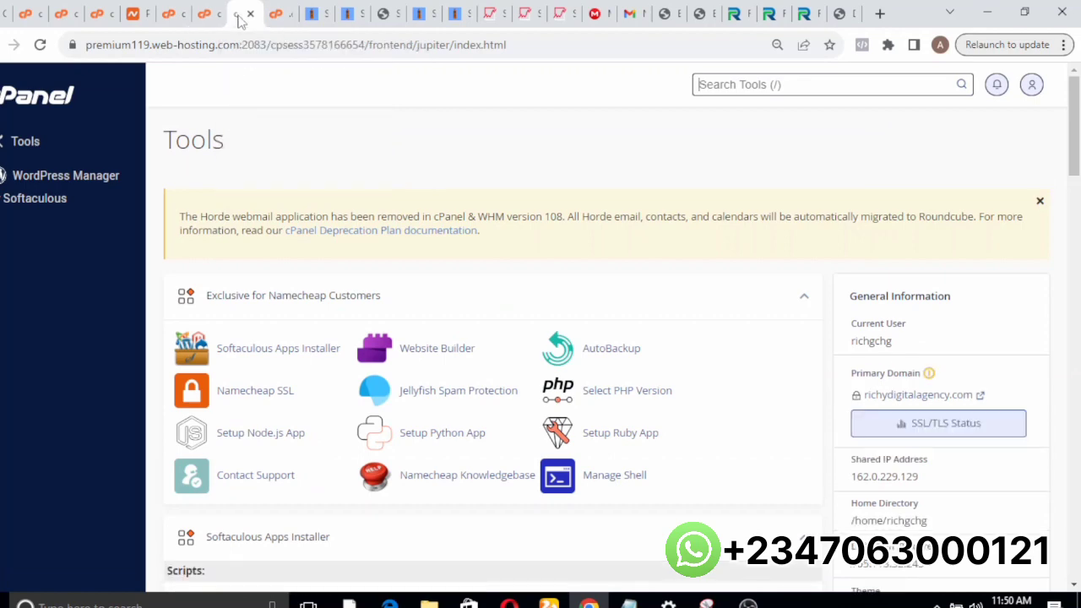
{"action": "left_click", "coordinate": [700, 76]}
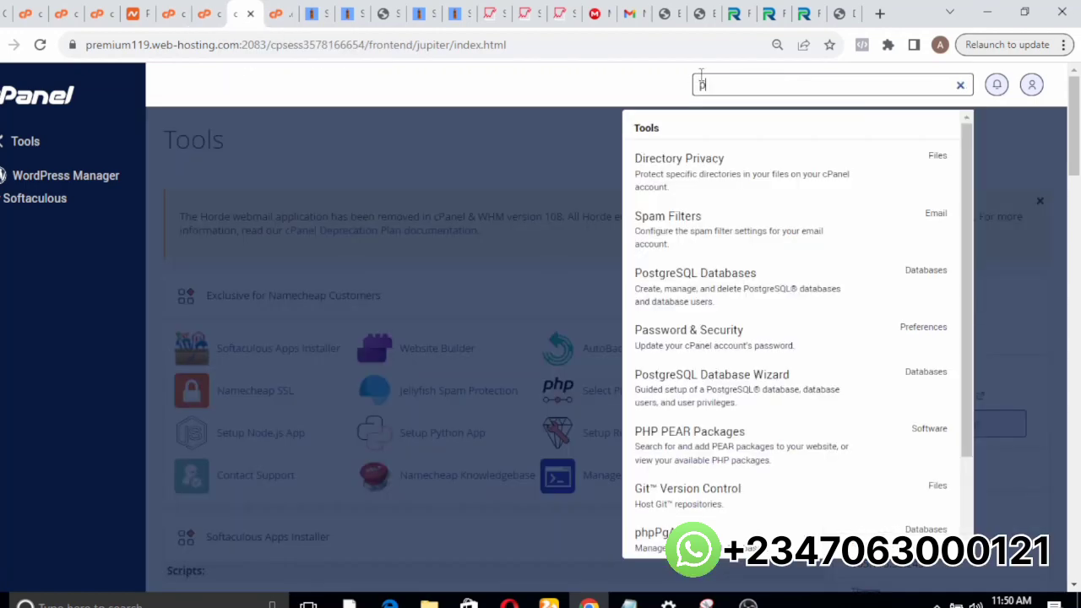
{"action": "type", "text": "php"}
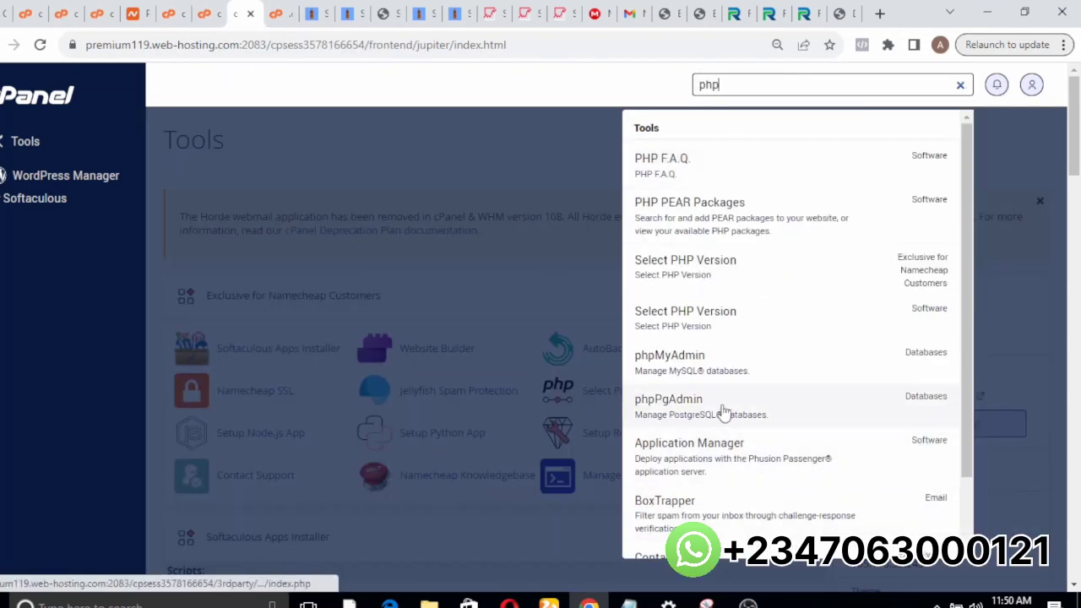
{"action": "left_click", "coordinate": [702, 378]}
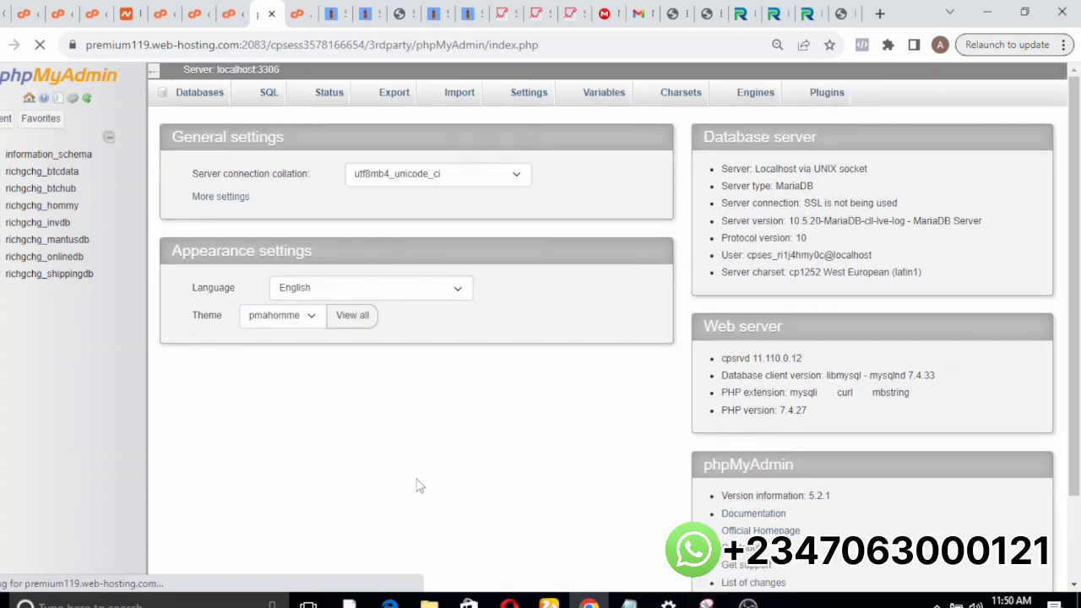
Step: Select the richgchg_invdb database and go to its Import page
{"action": "left_click", "coordinate": [67, 223]}
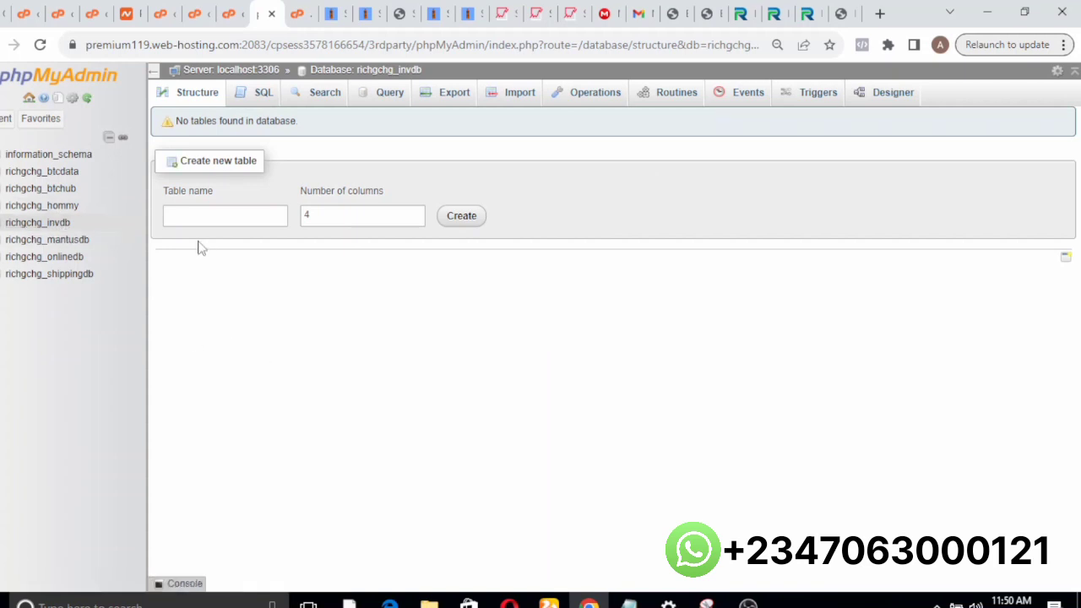
{"action": "left_click", "coordinate": [51, 225]}
{"action": "left_click", "coordinate": [516, 97]}
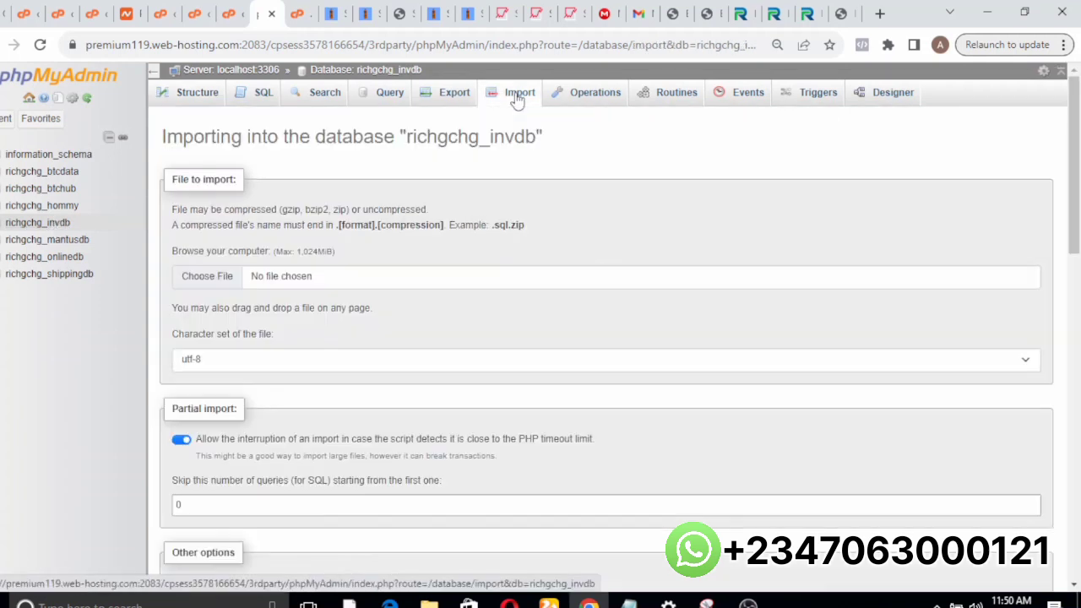
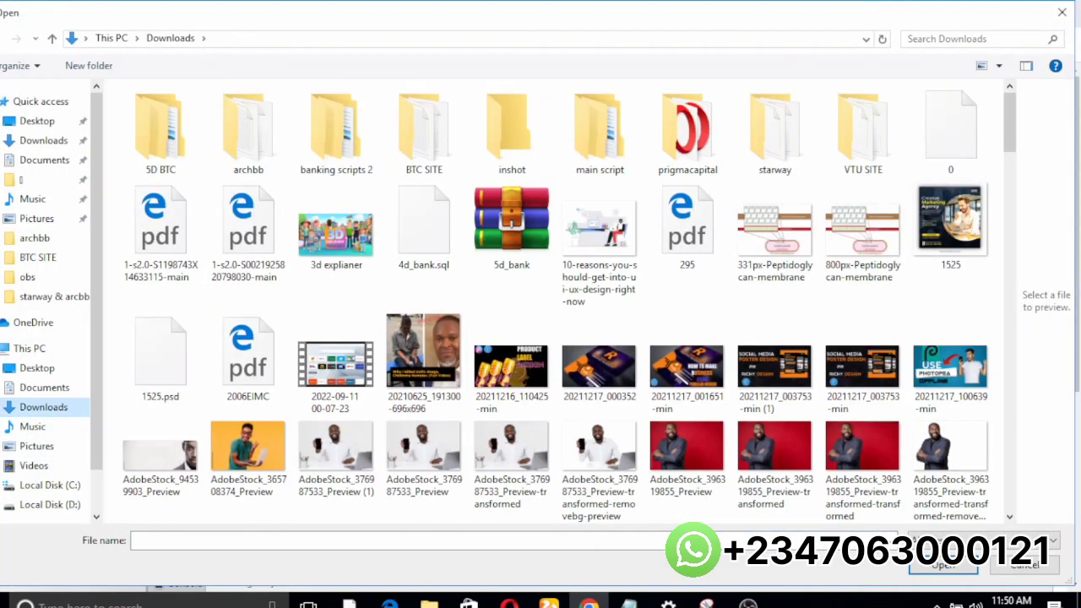
Step: Choose database_mainsignal invest crypto.sql from Downloads as the file to import
{"action": "left_click", "coordinate": [204, 542]}
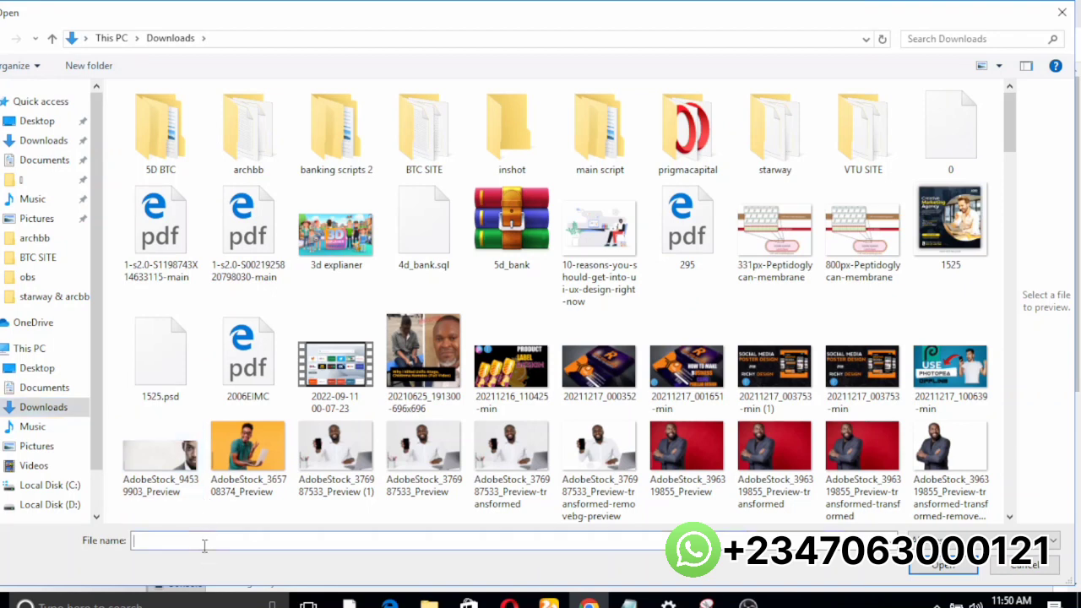
{"action": "type", "text": "data"}
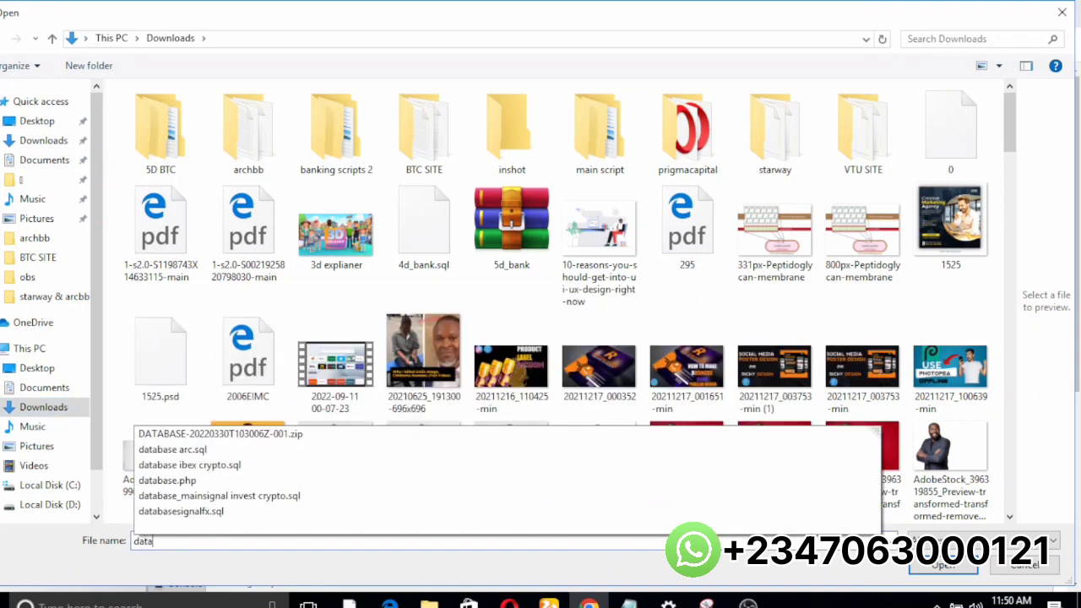
{"action": "left_click", "coordinate": [269, 496]}
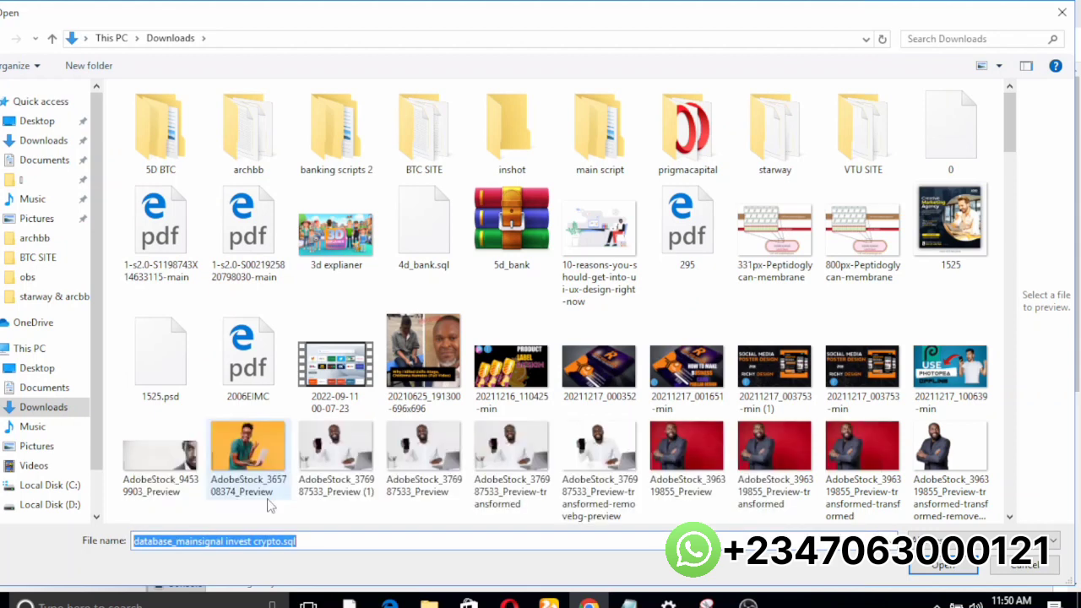
{"action": "left_click", "coordinate": [929, 573]}
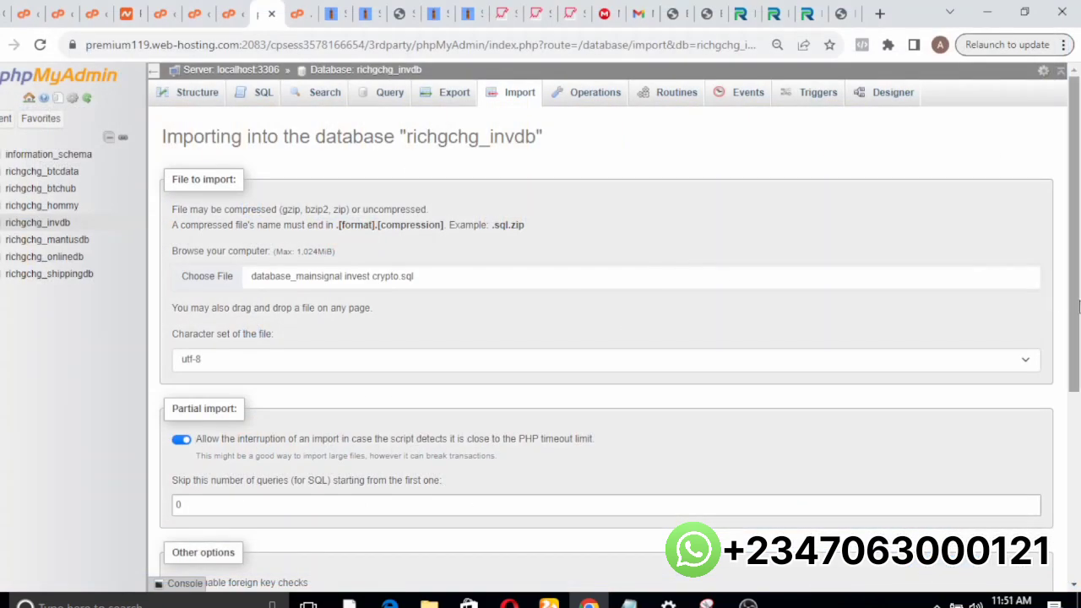
Step: Start the import of the SQL dump into richgchg_invdb and let it upload
{"action": "scroll", "coordinate": [1078, 306], "scroll_direction": "down", "scroll_amount": 5}
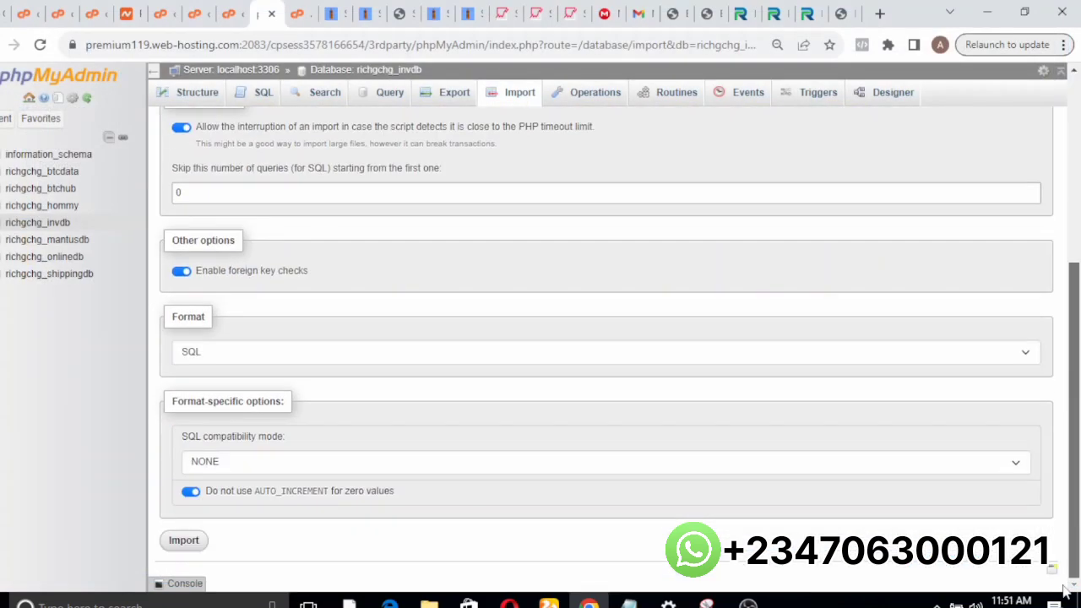
{"action": "left_click", "coordinate": [184, 542]}
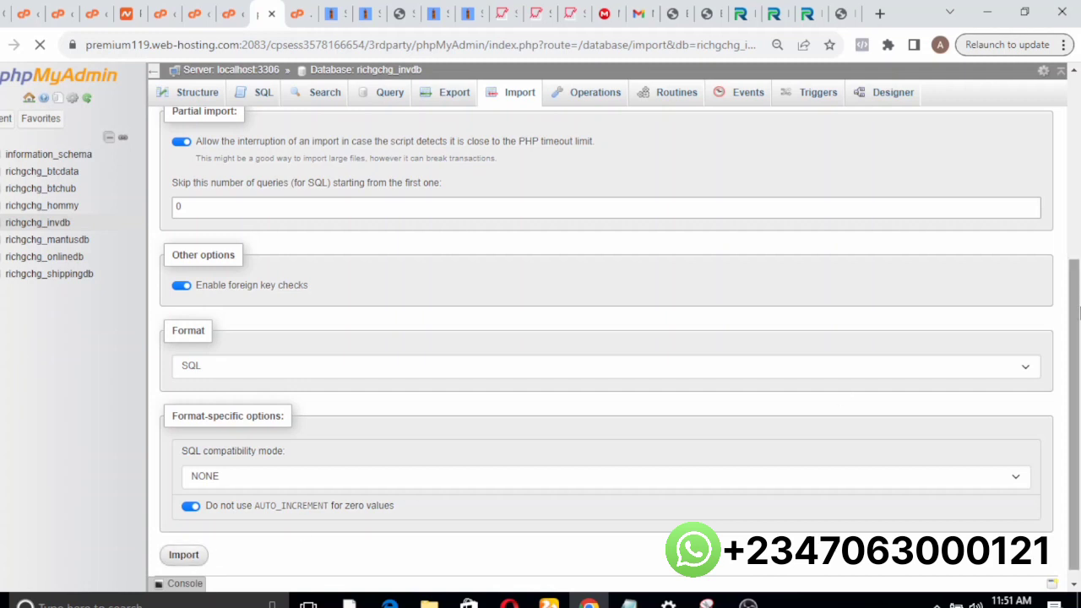
{"action": "left_click_drag", "start_coordinate": [1077, 336], "coordinate": [1077, 207]}
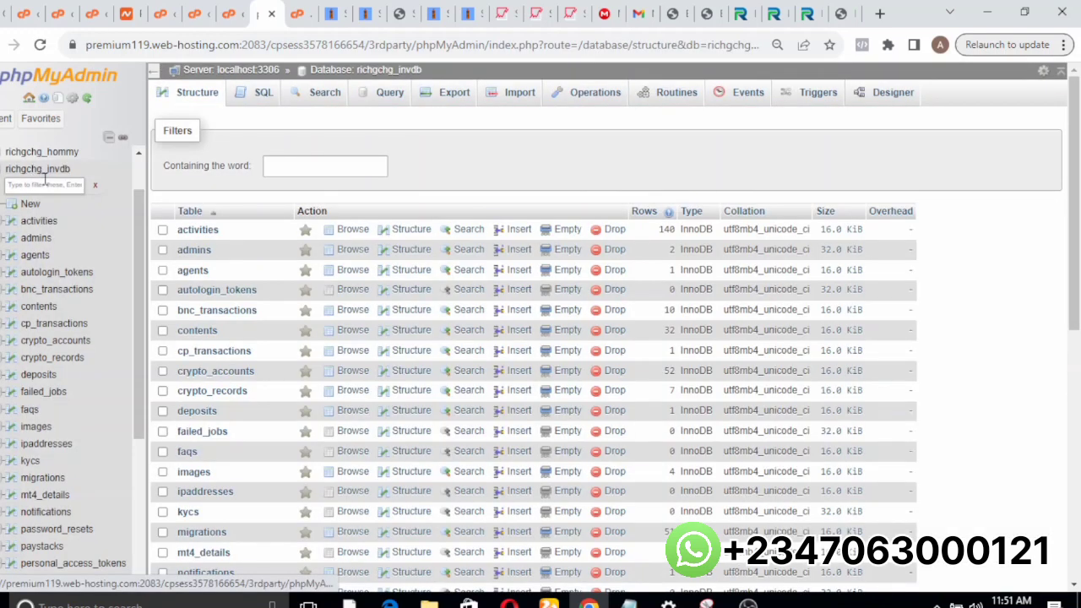
Step: Reload richgchg_invdb's imported table list and open the admins table
{"action": "left_click", "coordinate": [40, 173]}
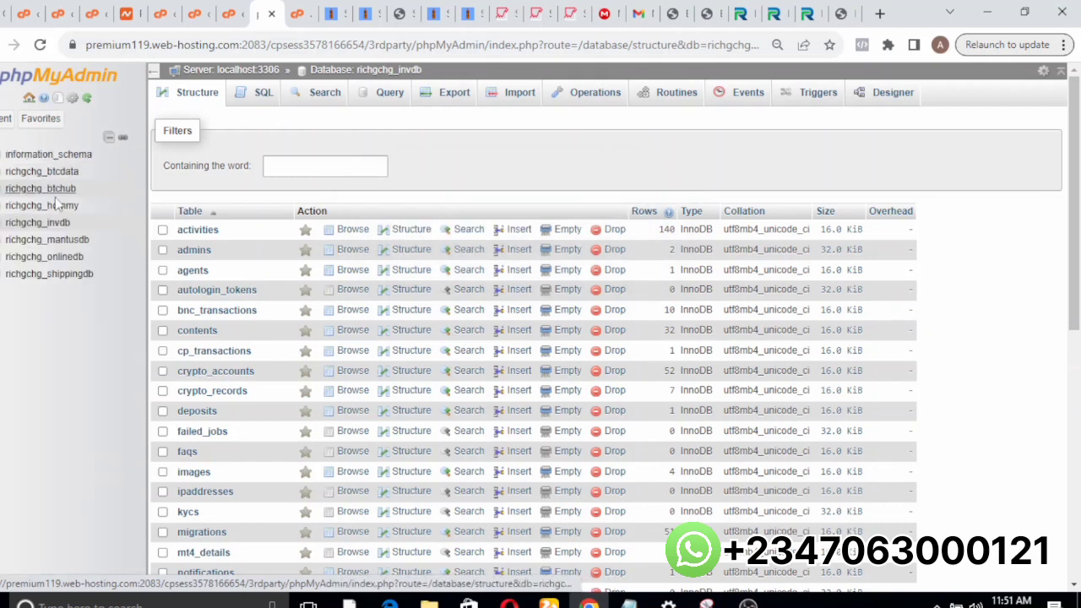
{"action": "left_click", "coordinate": [53, 225]}
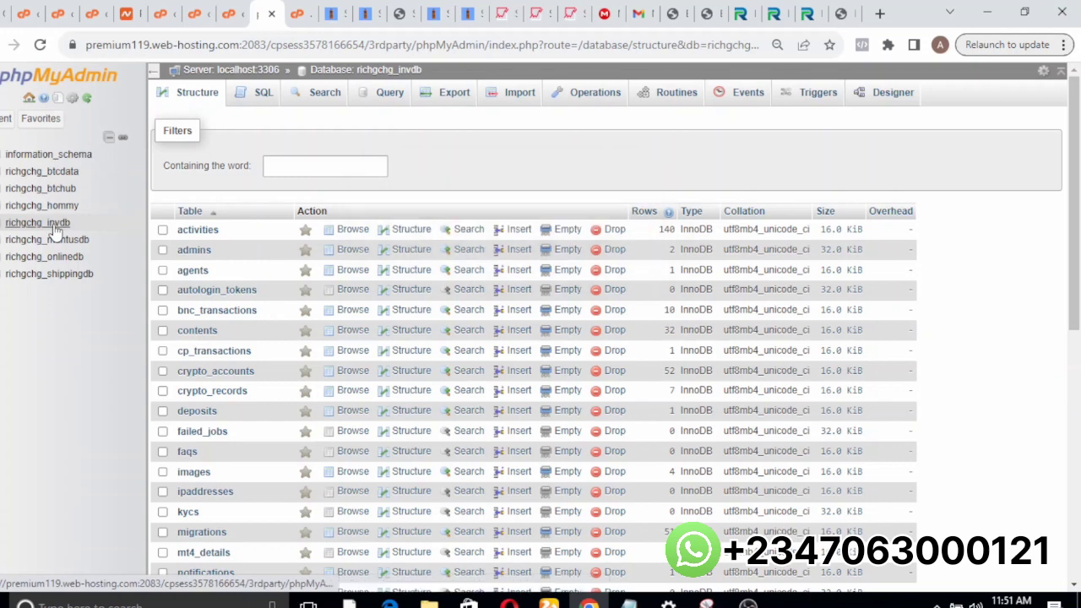
{"action": "left_click", "coordinate": [182, 255]}
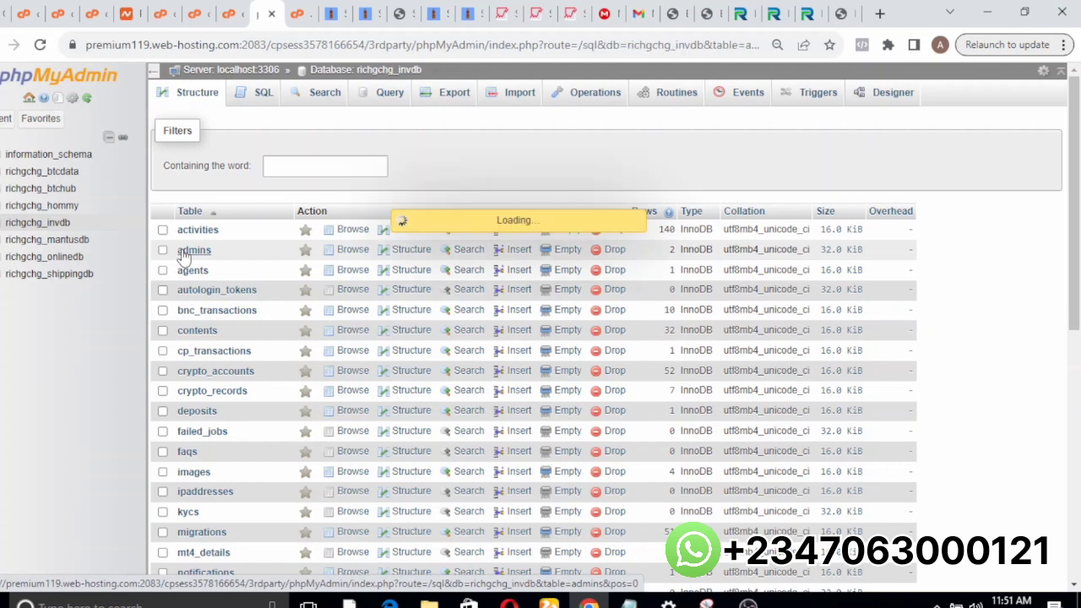
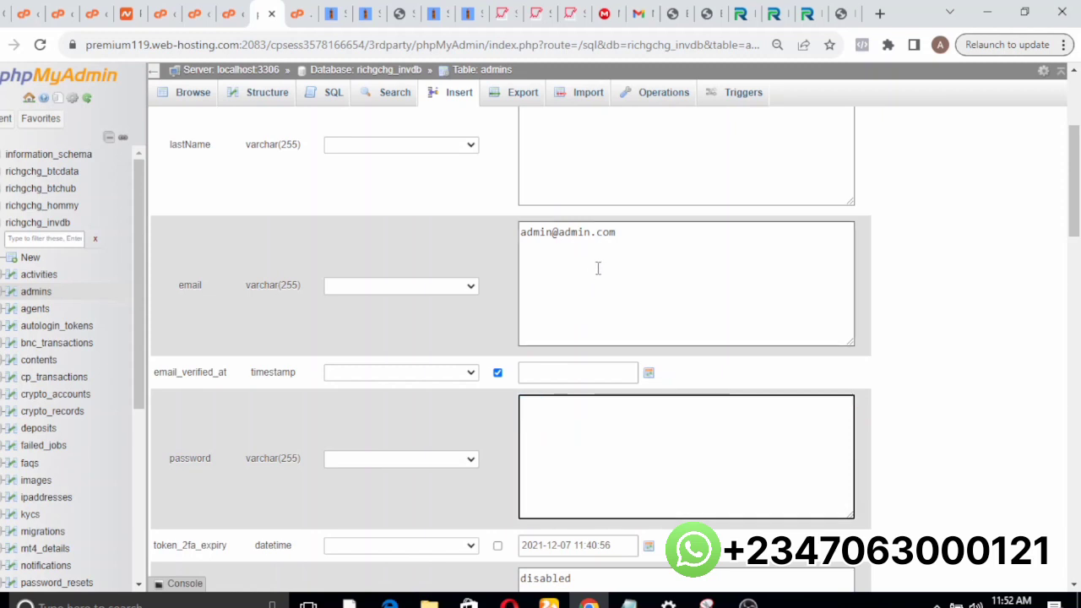
Step: Select the full admin email value in the first row's edit form to copy it
{"action": "left_click_drag", "start_coordinate": [626, 237], "coordinate": [525, 237]}
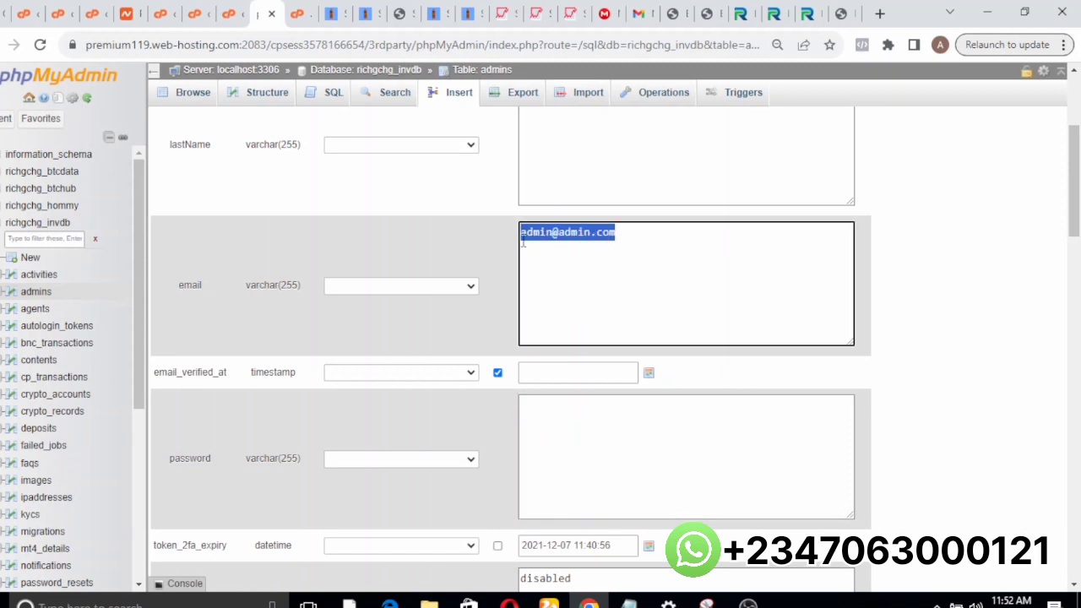
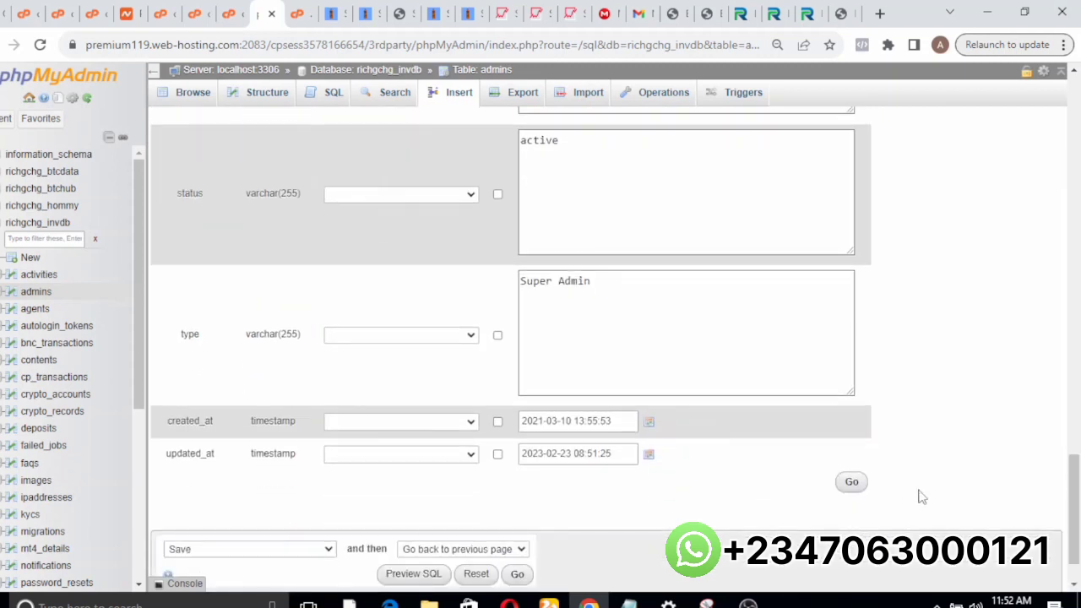
Step: Submit the edited admins row with Go, saving the new email and ENCRYPT-set password
{"action": "left_click", "coordinate": [849, 483]}
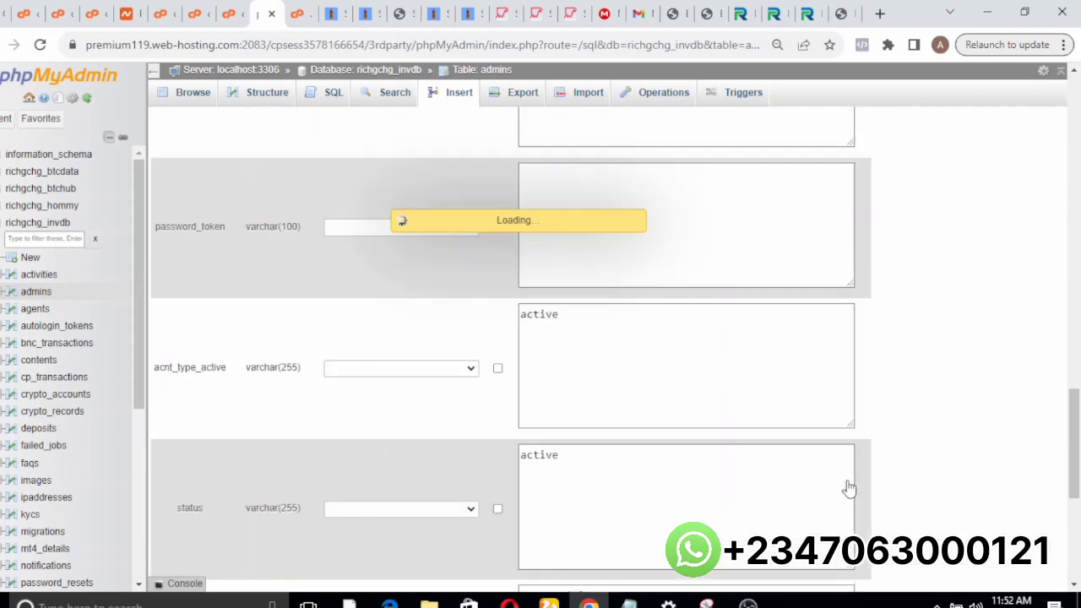
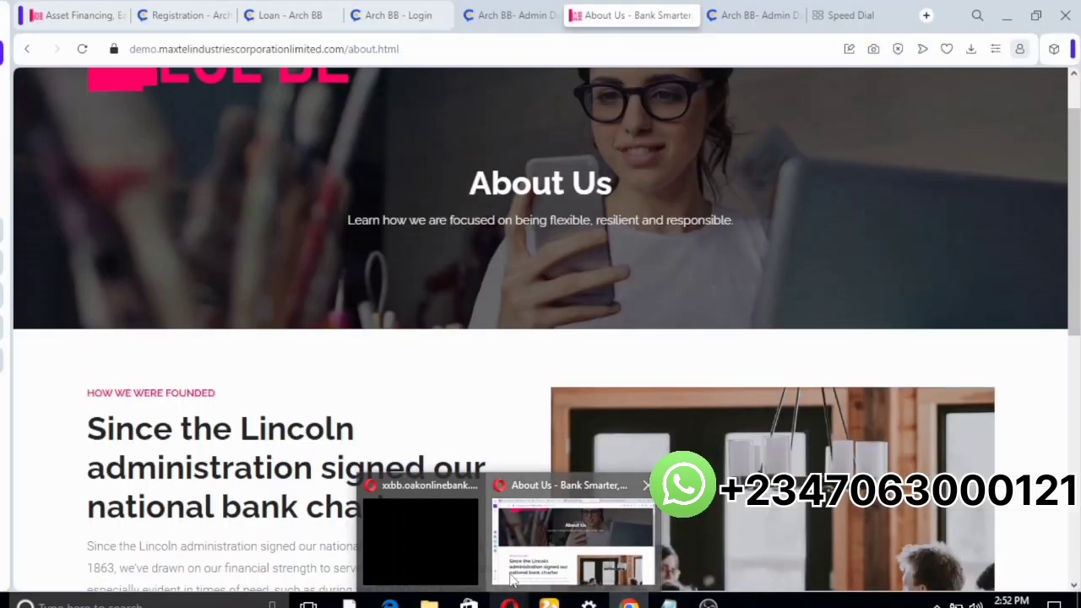
{"action": "left_click", "coordinate": [512, 581]}
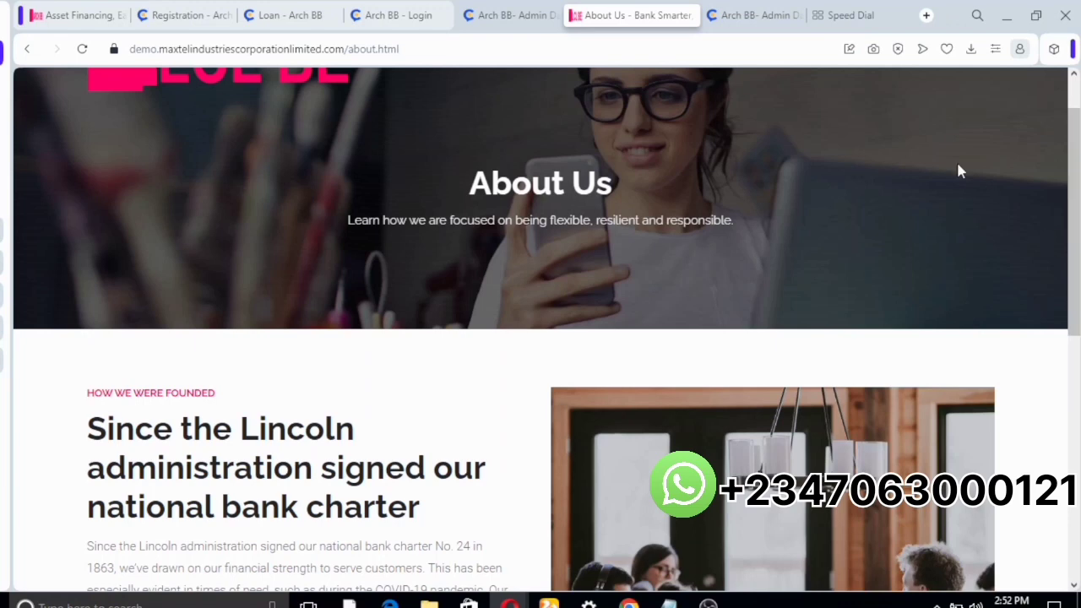
{"action": "left_click_drag", "start_coordinate": [1076, 218], "coordinate": [1078, 157]}
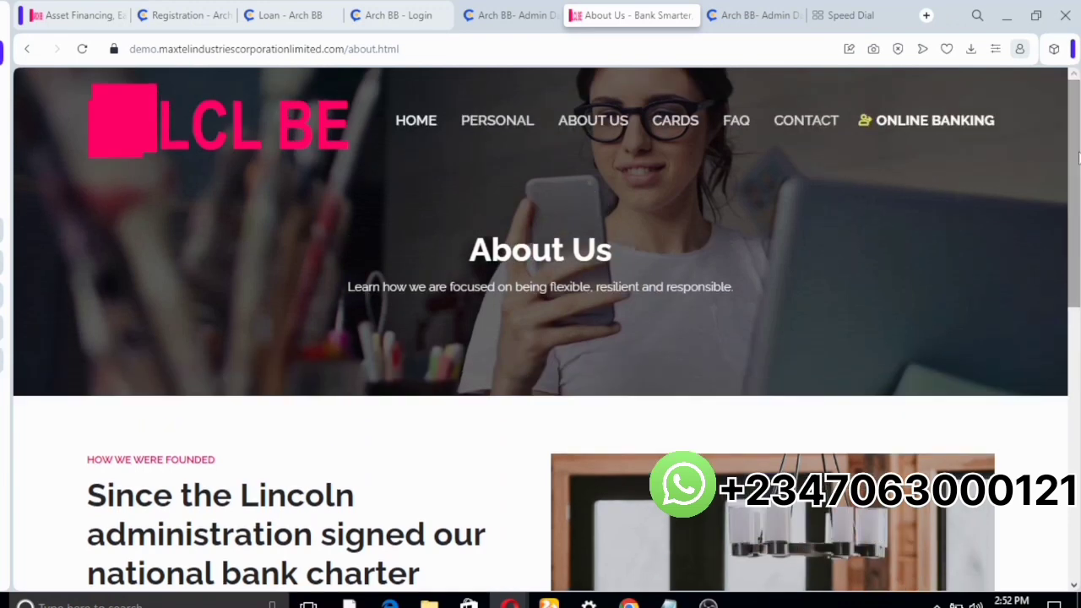